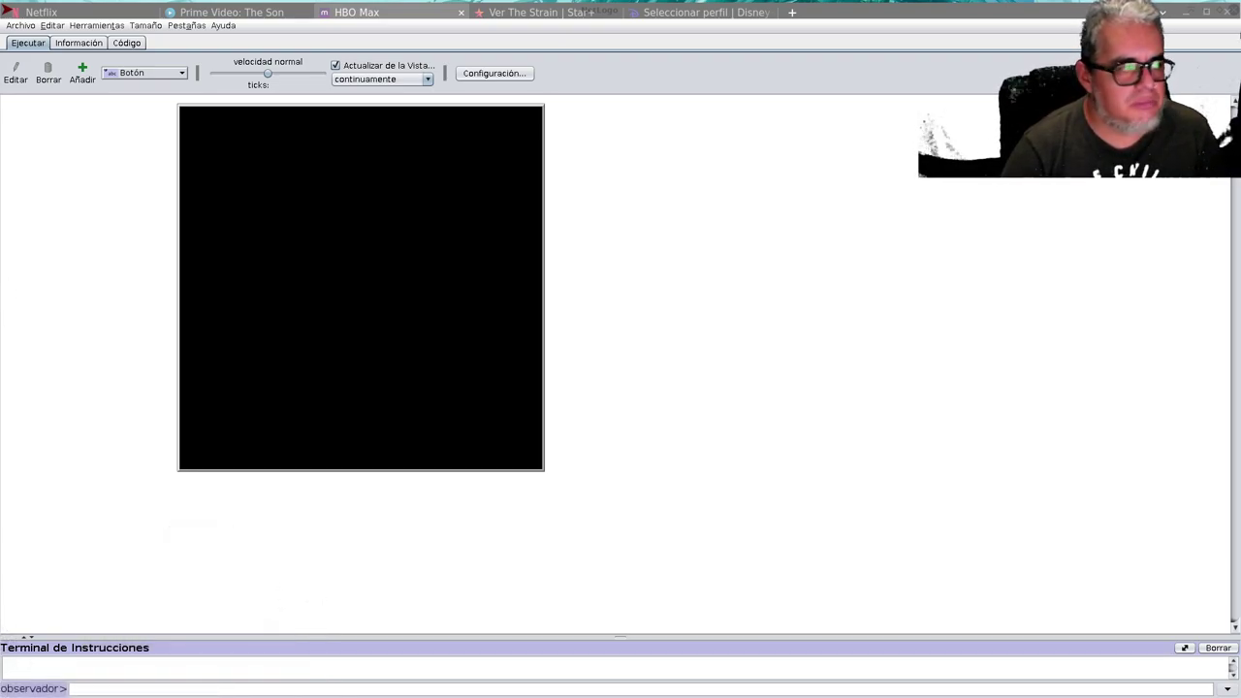
- Add a setup button and a go button beside the world view
left_click(81, 73)
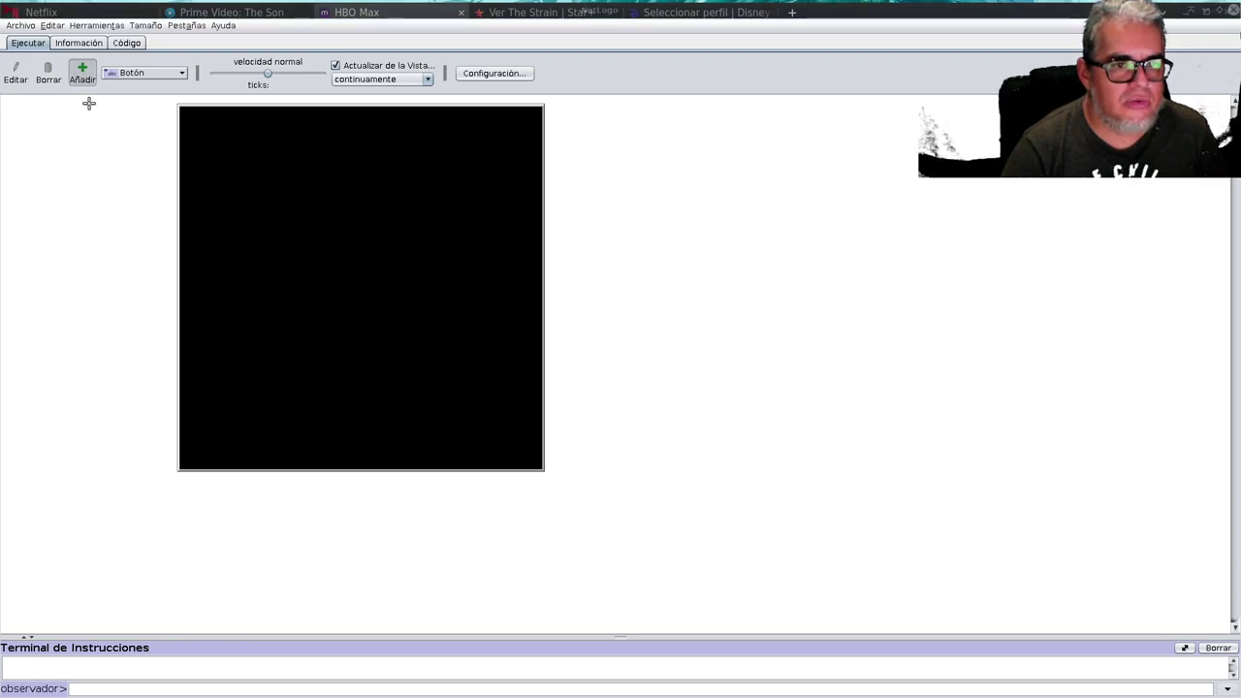
left_click(102, 149)
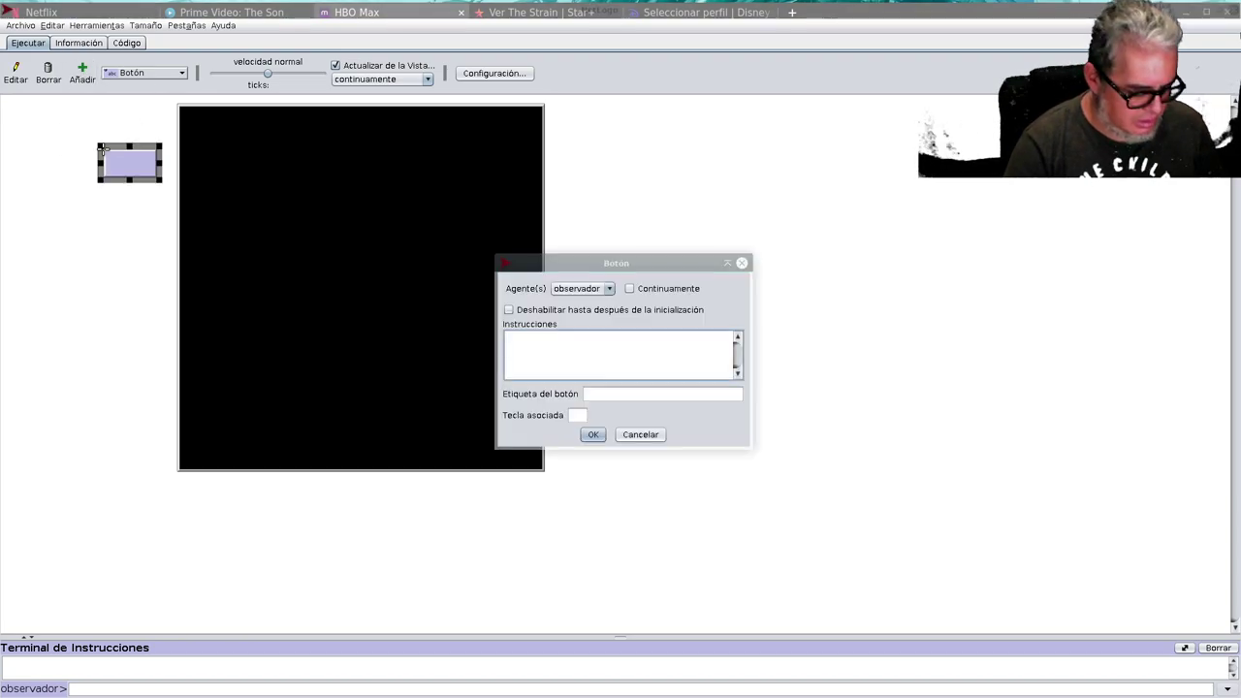
type("setup")
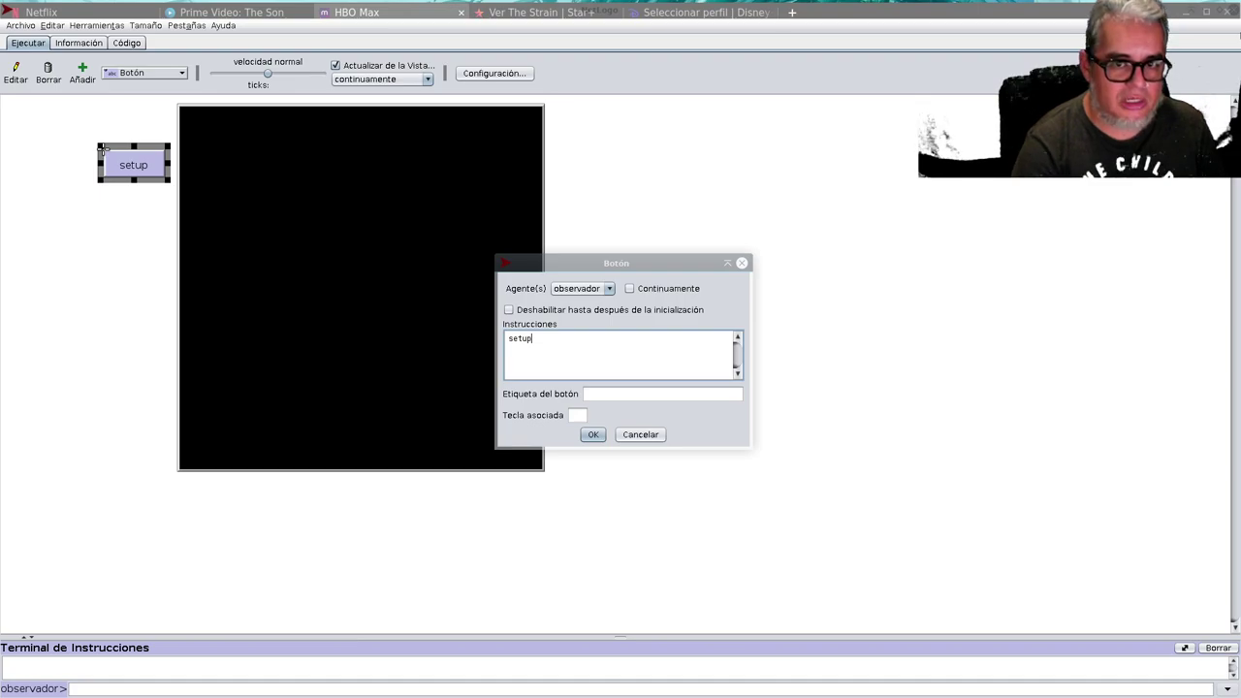
left_click(593, 435)
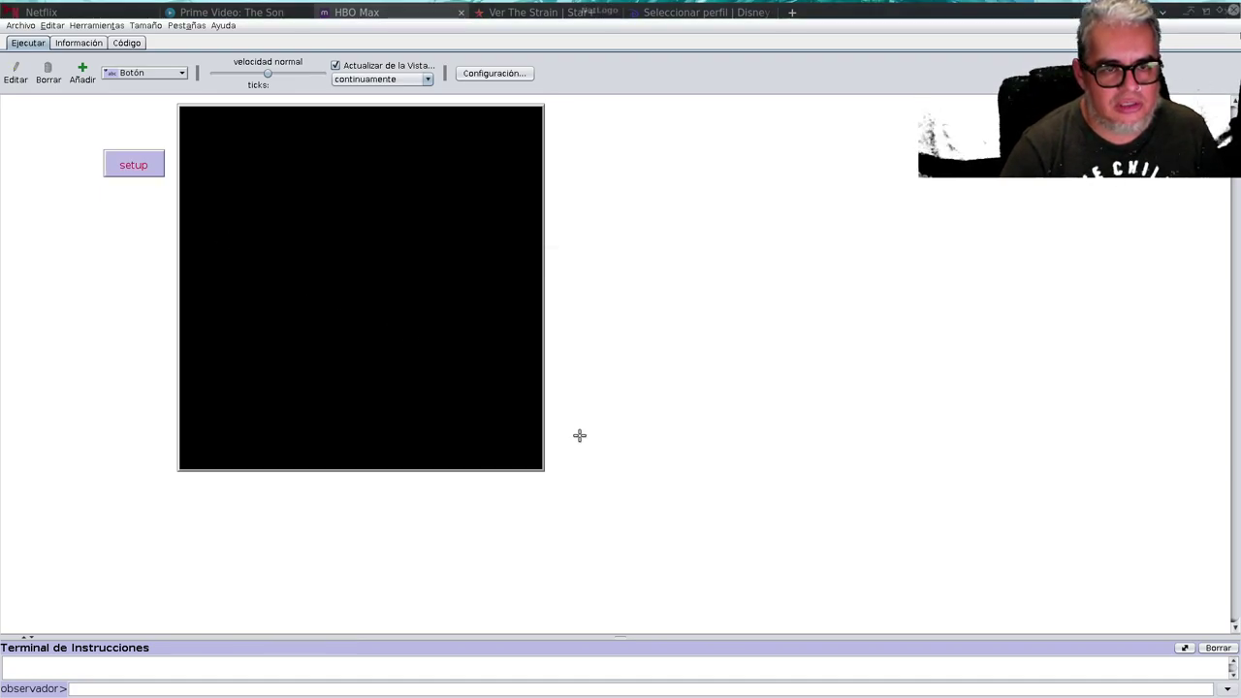
left_click(82, 73)
left_click(122, 209)
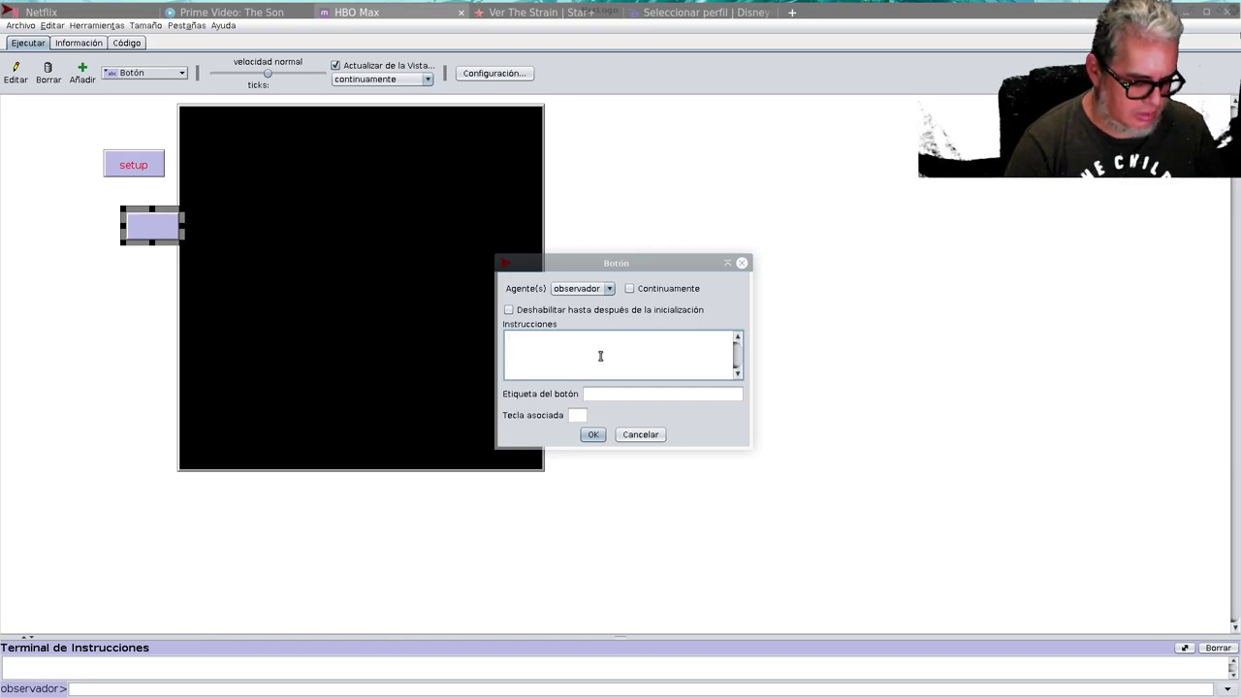
type("go")
left_click(593, 434)
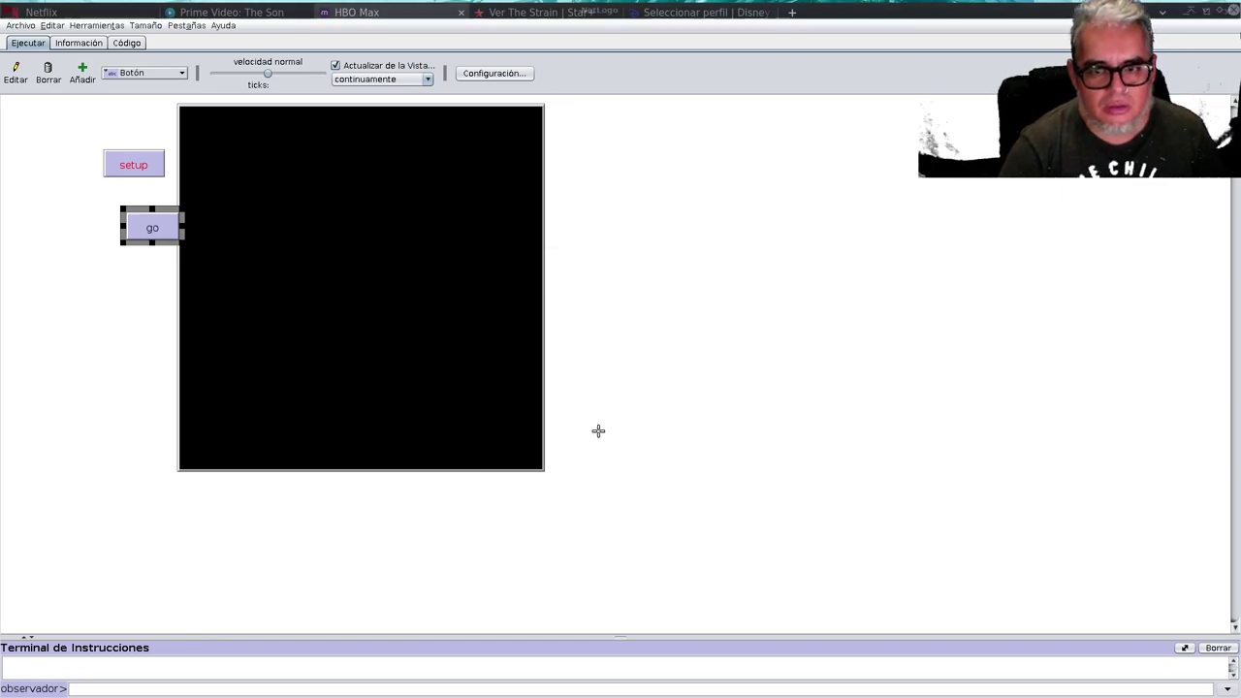
- Align go under setup, move the world view right, and shift both buttons toward it
left_click_drag(143, 230, 129, 214)
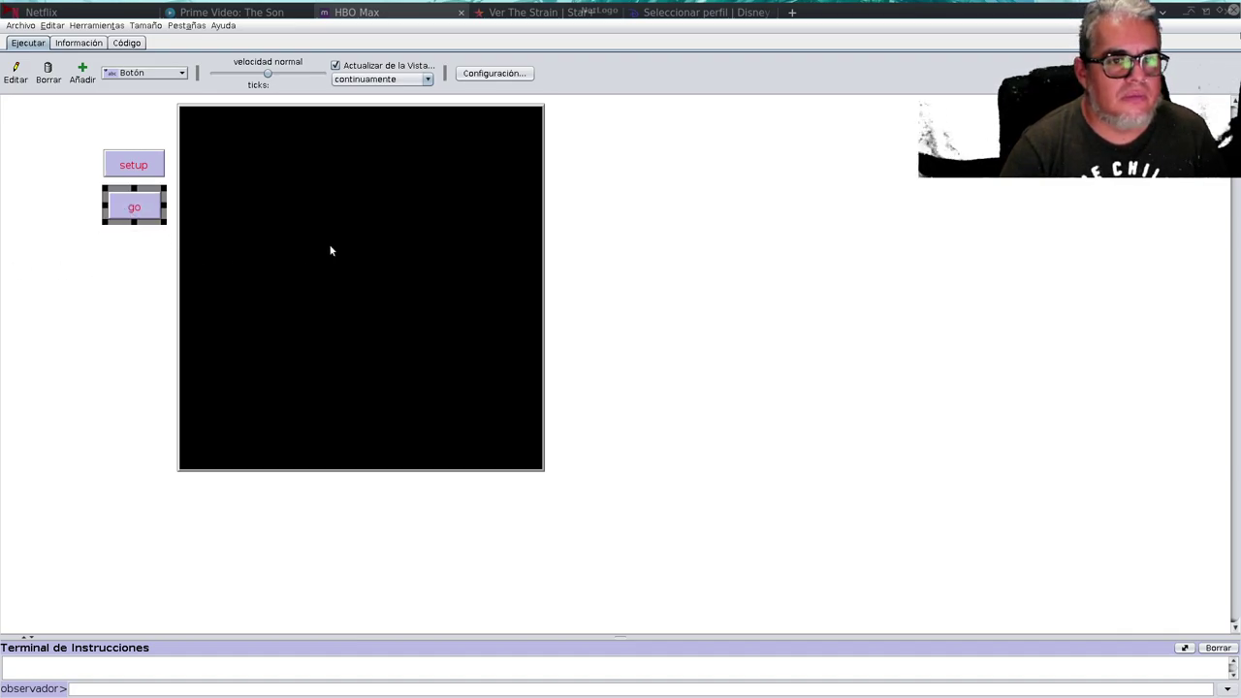
mouse_move(582, 407)
left_mouse_down()
mouse_move(466, 388)
mouse_move(620, 387)
left_mouse_up()
left_click(218, 272)
mouse_move(218, 272)
left_mouse_down()
mouse_move(114, 133)
mouse_move(216, 157)
left_mouse_up()
left_click(164, 313)
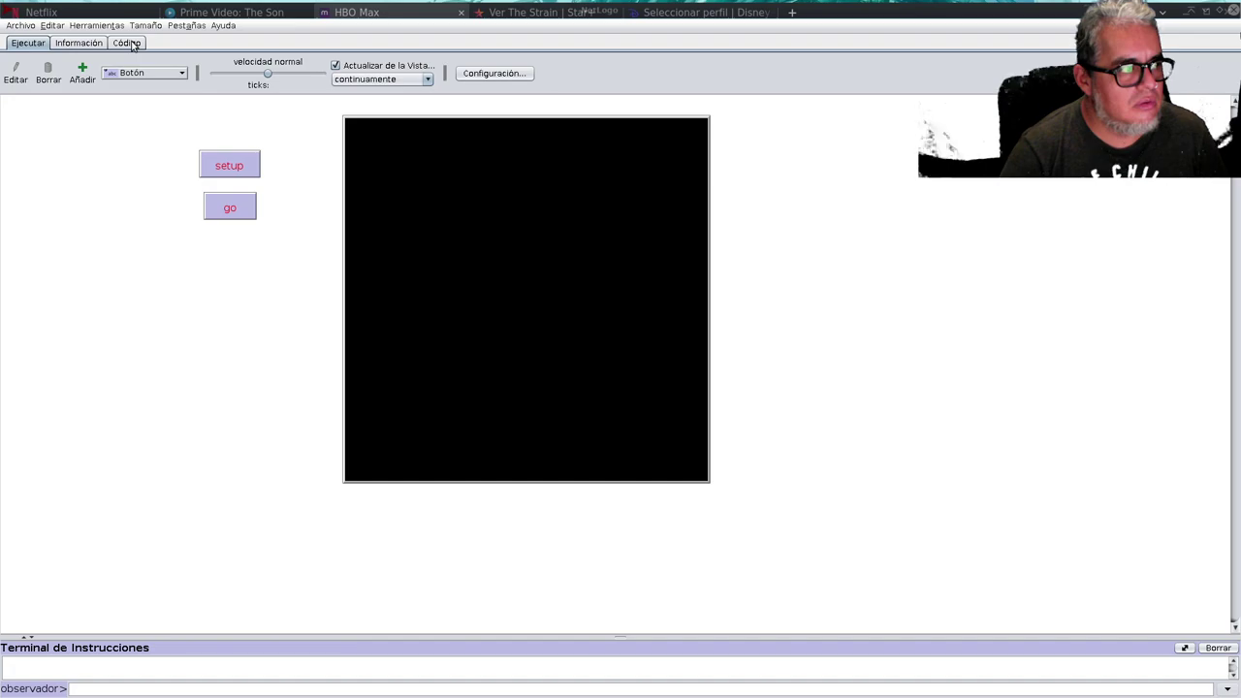
- In the Code tab, enlarge the text and start writing patches-own [nuevo_color vi vo] on line 1
left_click(127, 44)
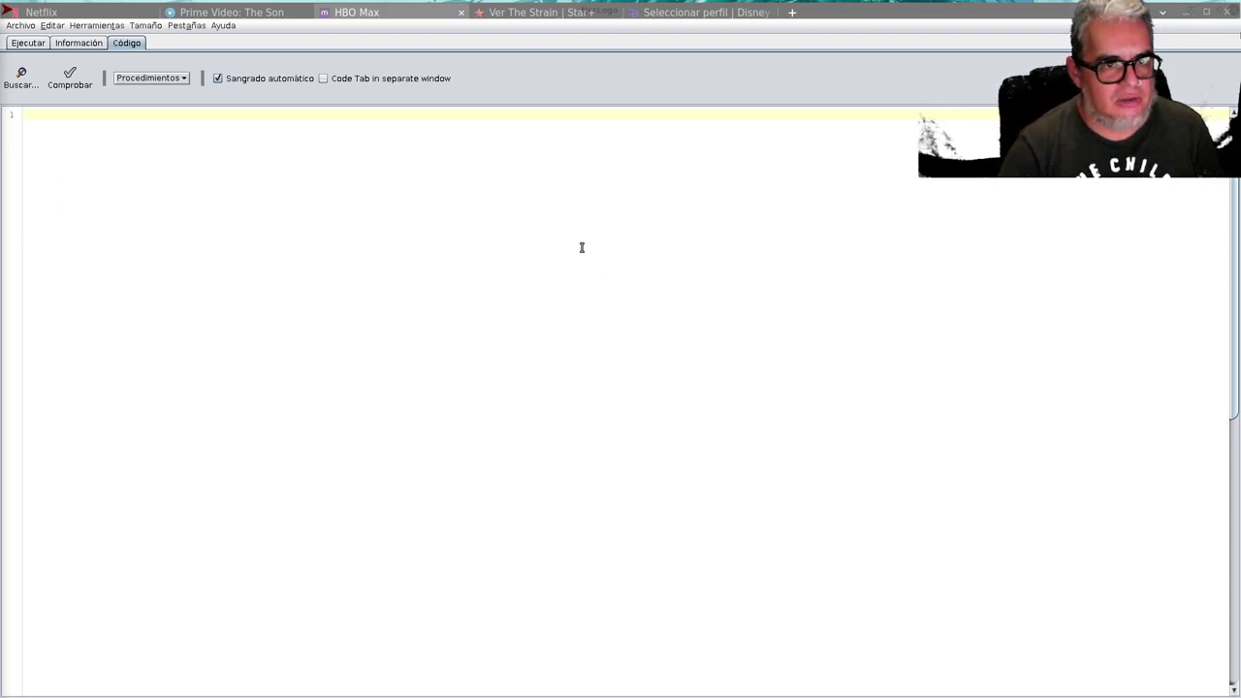
left_click(281, 240)
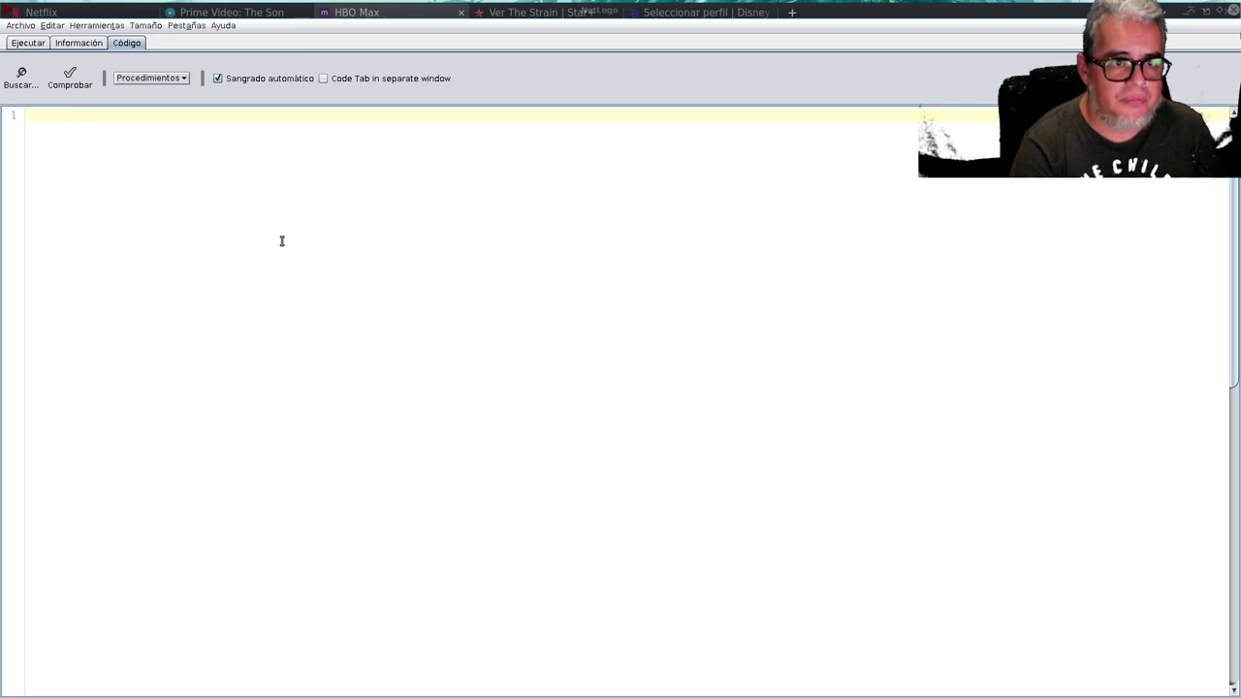
key("ctrl+plus")
key("ctrl+plus")
key("ctrl+plus")
key("ctrl+plus")
key("ctrl+plus")
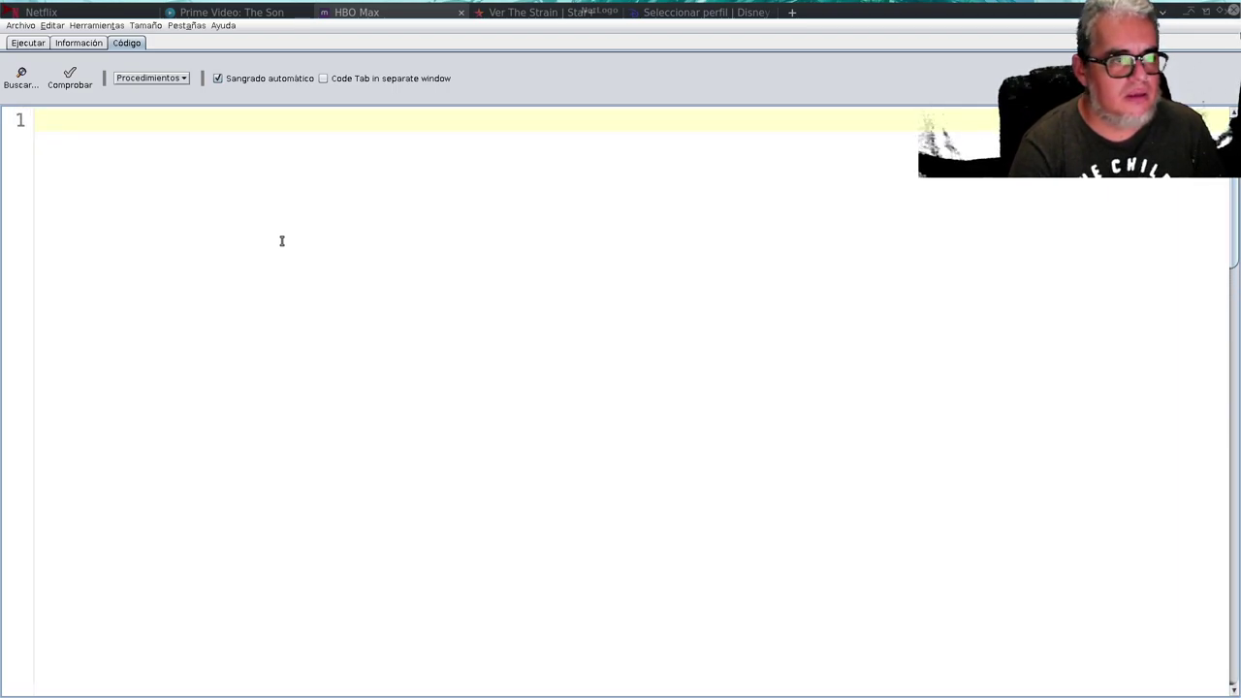
type("patches")
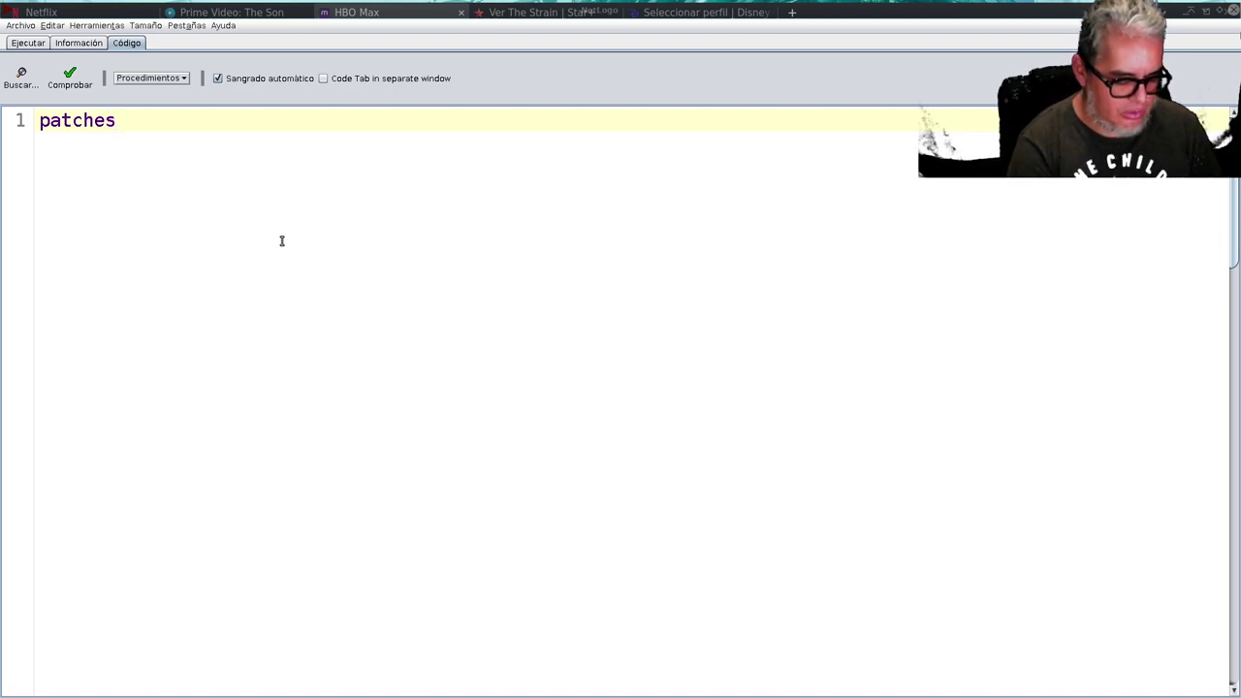
type("-")
type("wn")
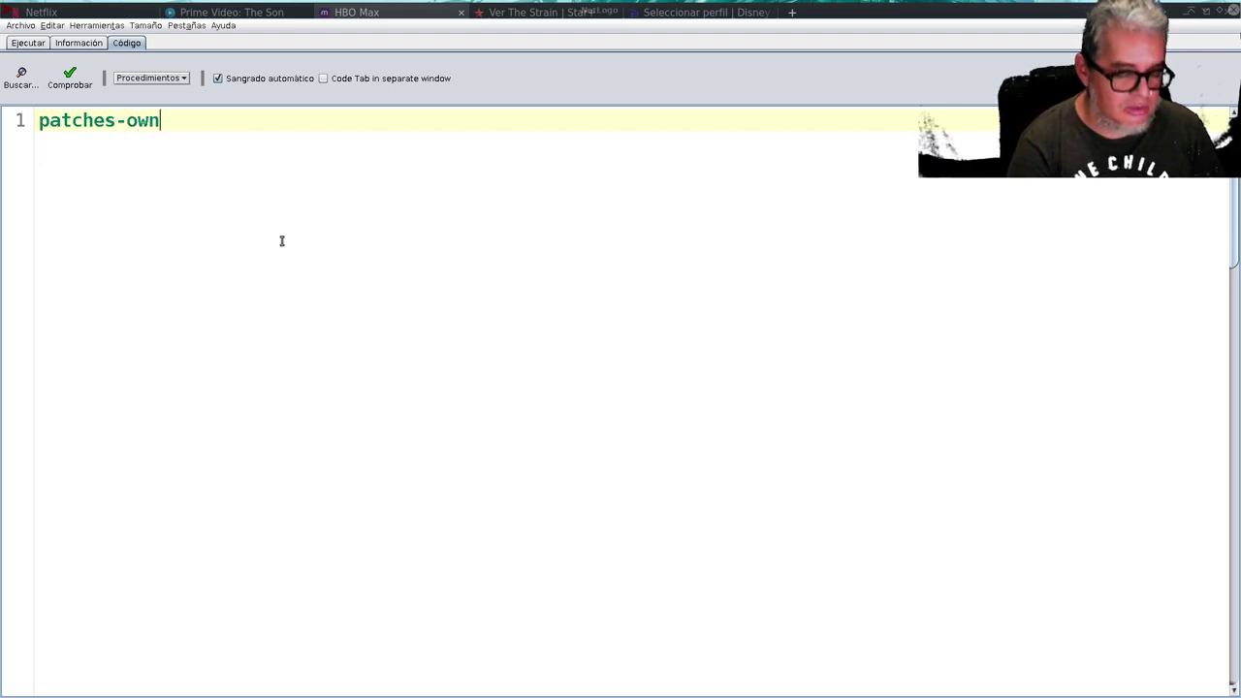
type("[]")
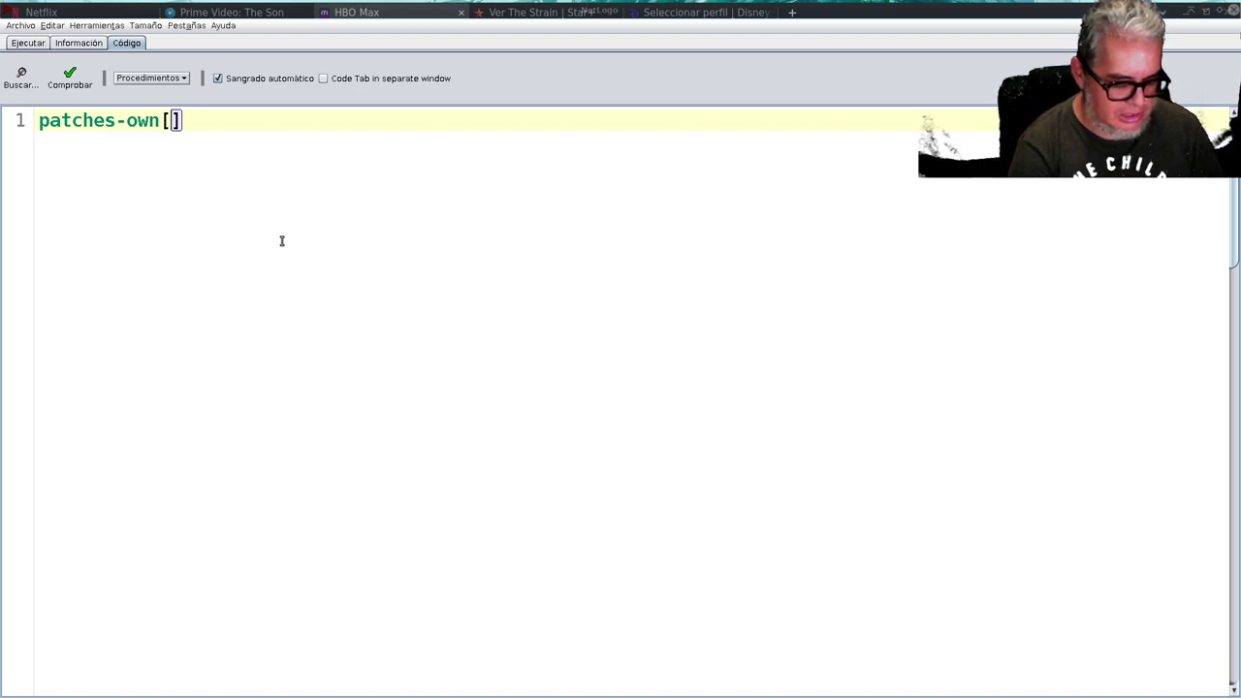
type(" new")
key("BackSpace")
key("BackSpace")
key("BackSpace")
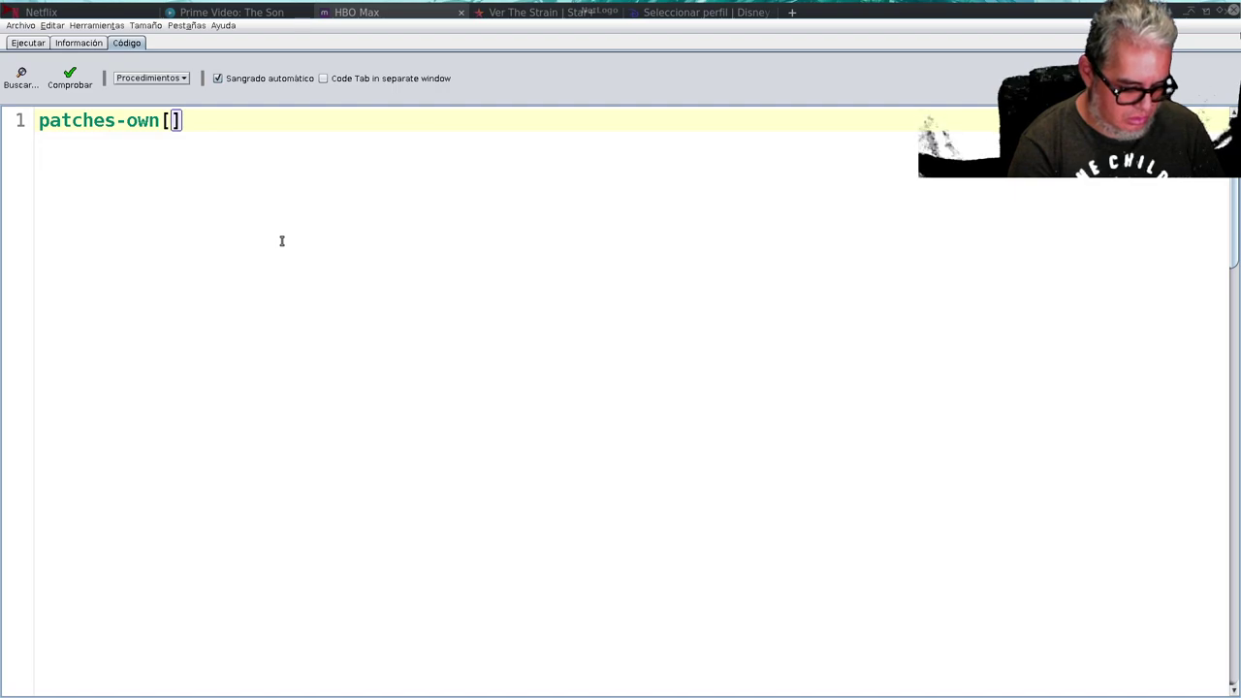
type("nuevo_color")
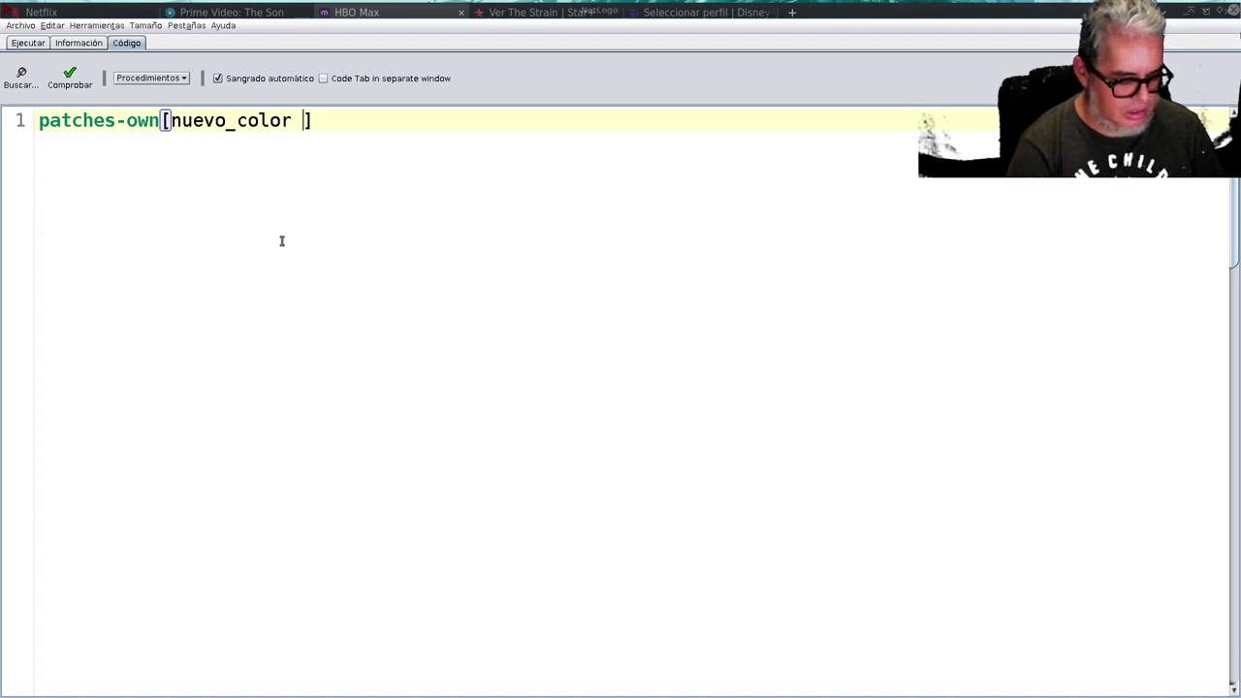
type("v")
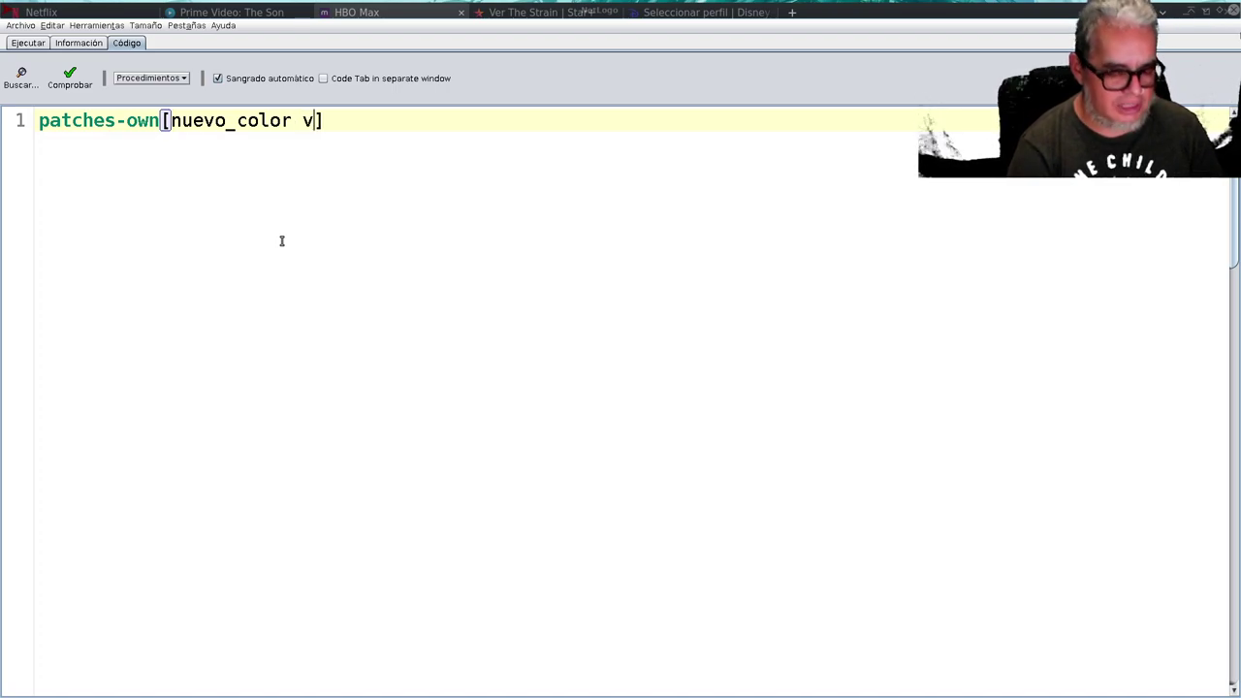
type("i ")
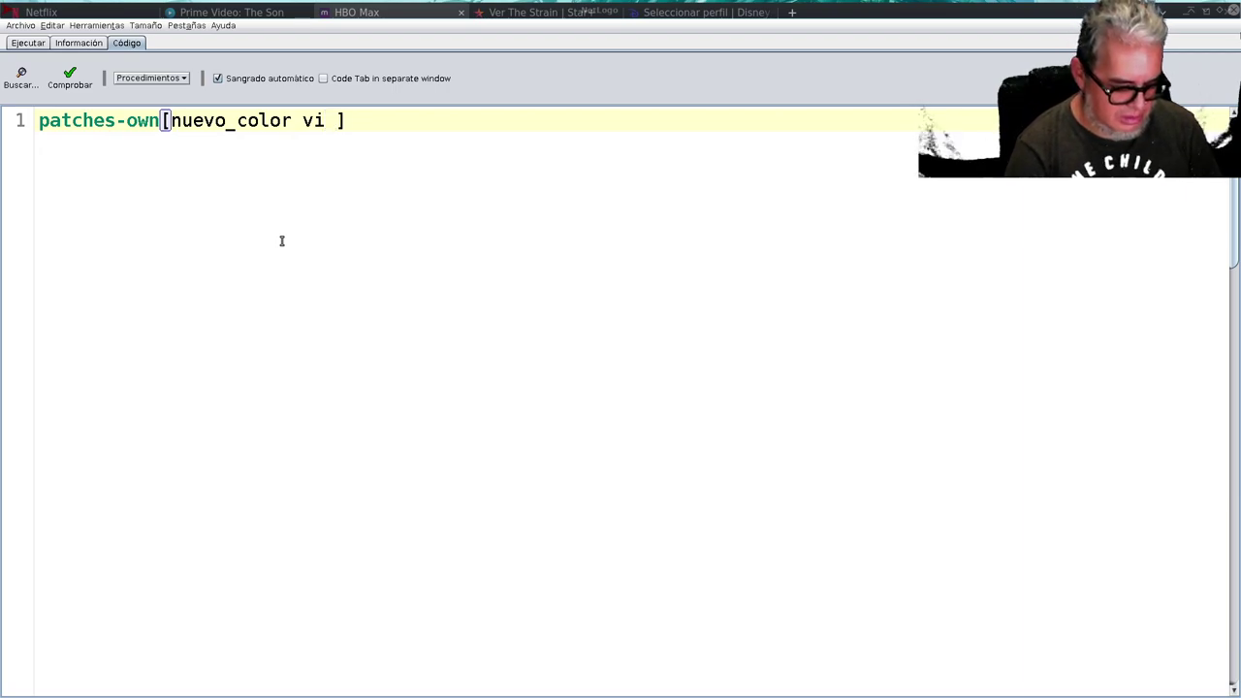
type("vo")
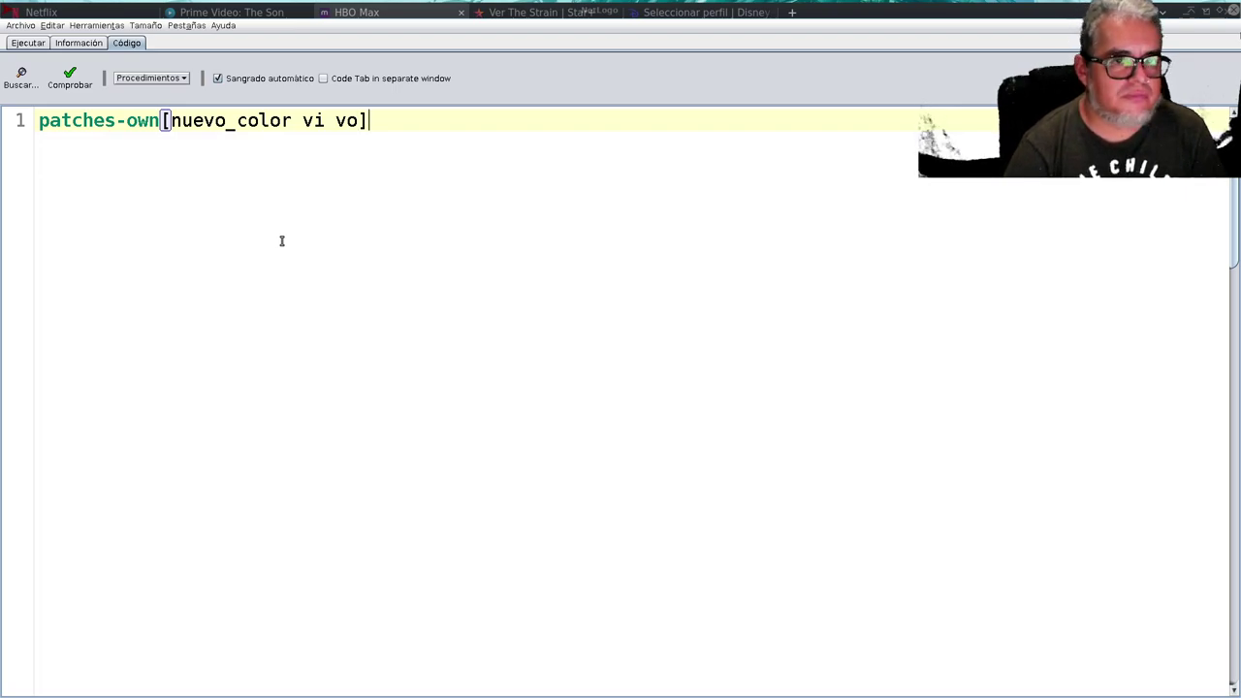
- Write a setup procedure ending with reset-ticks, followed by an empty go procedure
key("Return")
key("Return")
type("to setup")
key("Return")
key("Return")
type("end")
type("  clear-all")
key("Return")
key("Return")
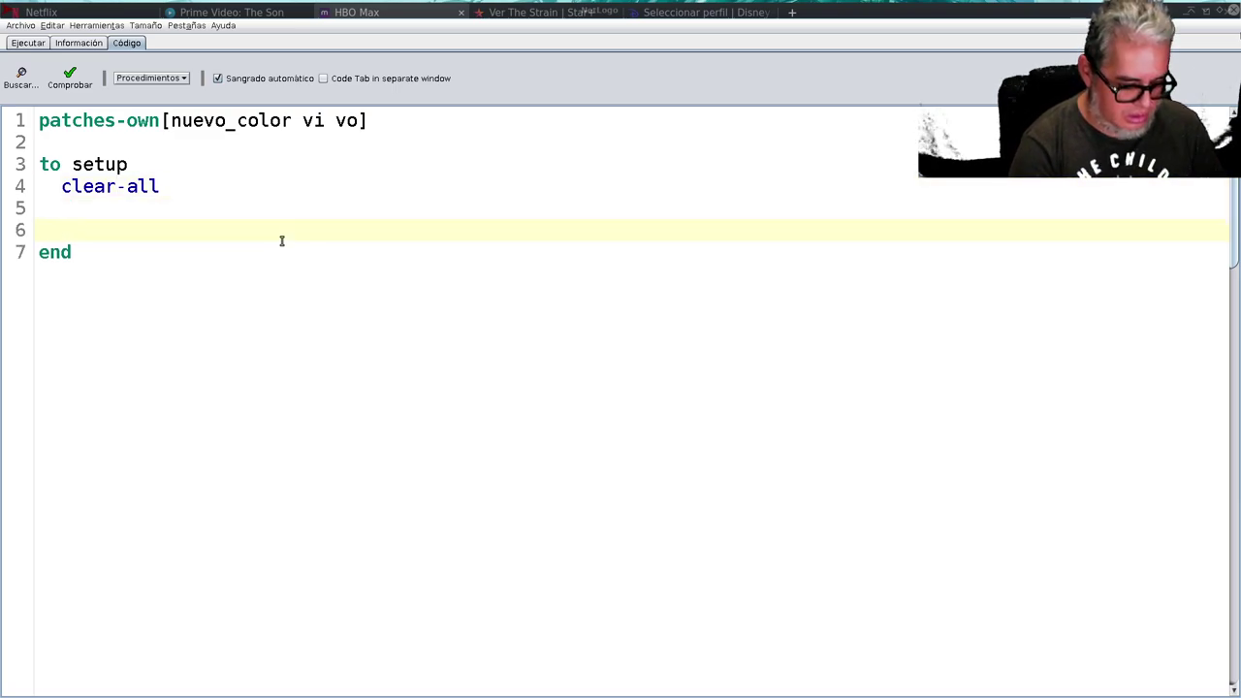
type("reset-ticks")
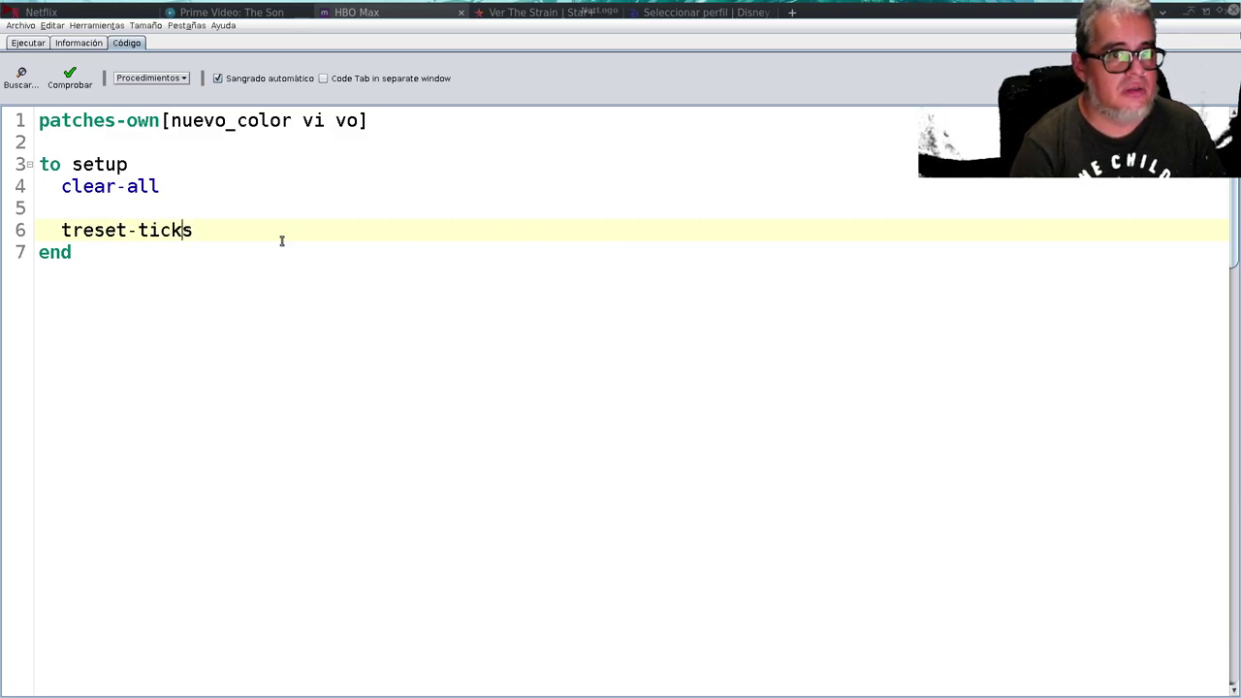
key("BackSpace")
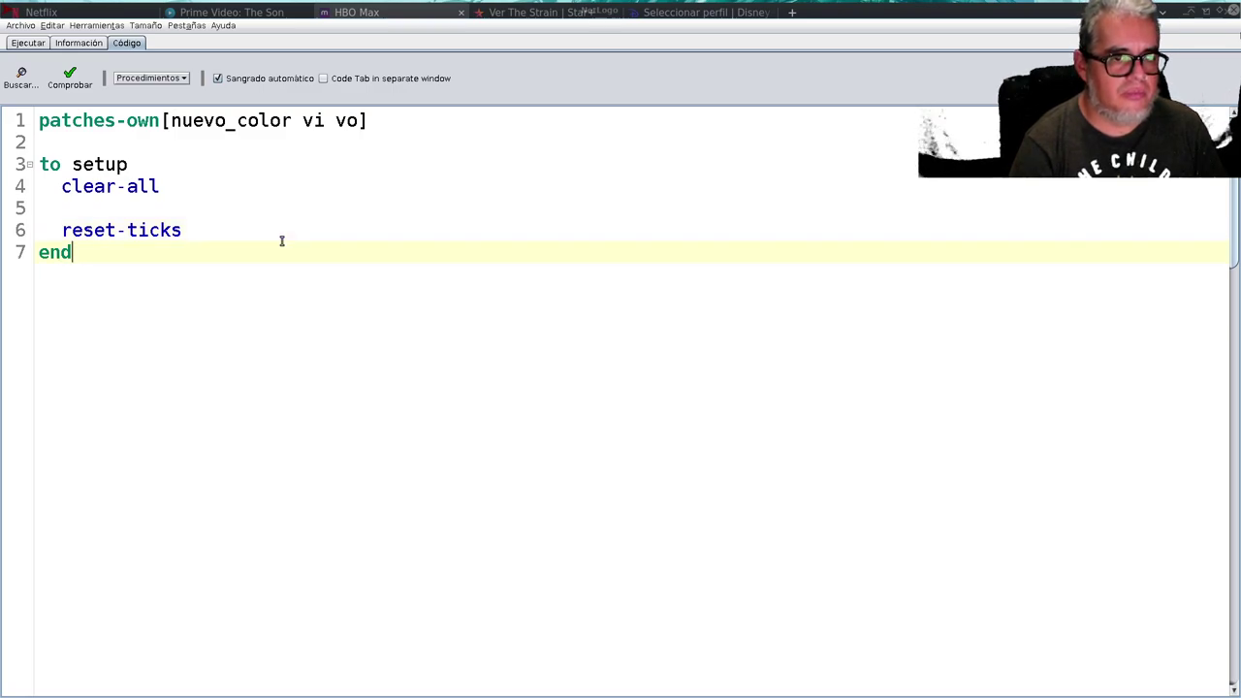
key("Return")
key("Return")
type("to ")
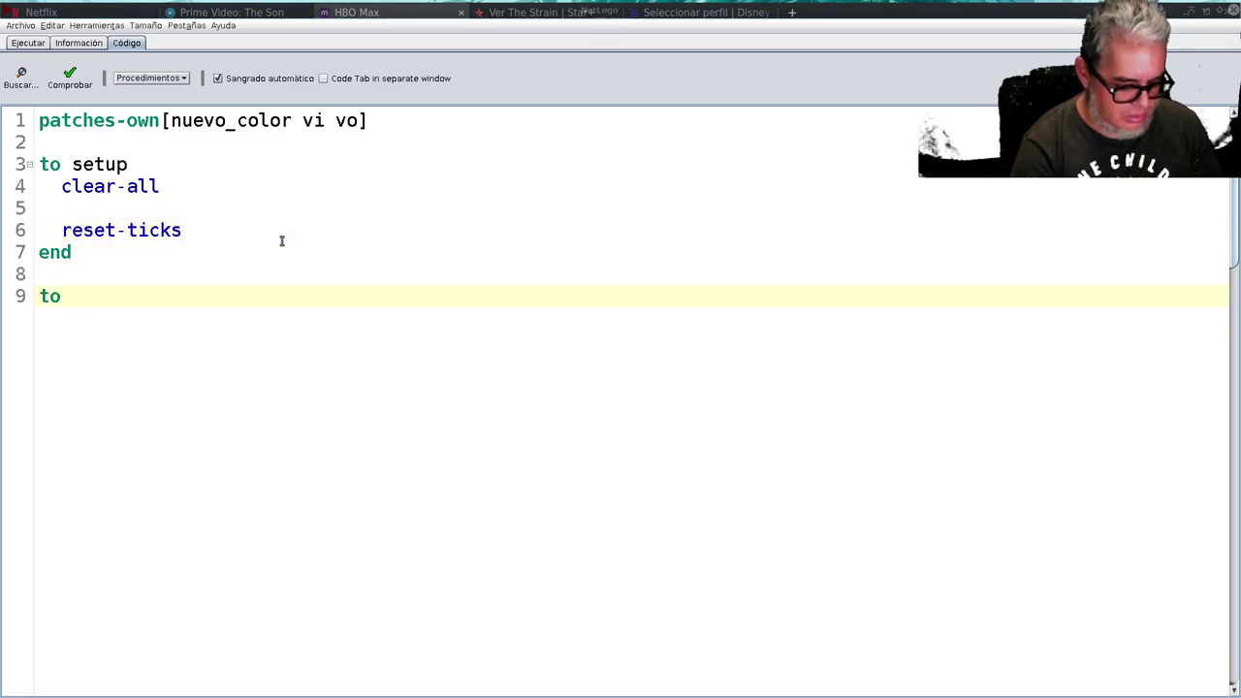
type("go")
key("Return")
key("Return")
type("end")
key("Up")
key("Up")
key("Up")
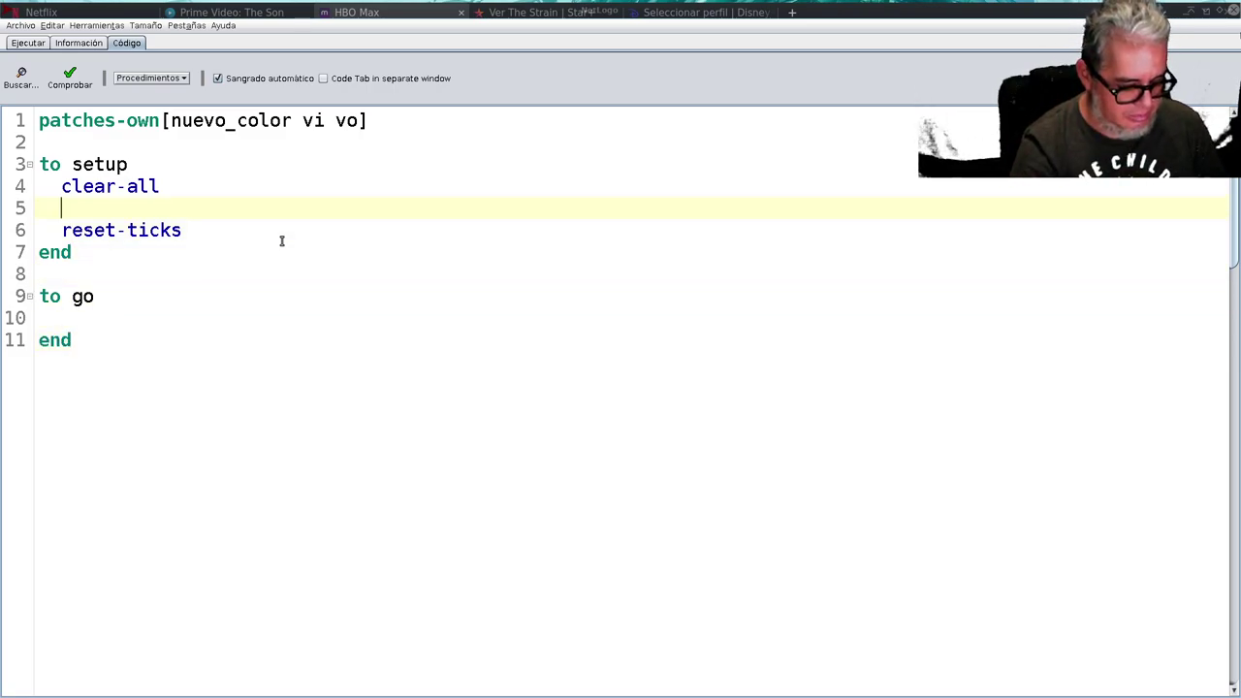
type("ask patches")
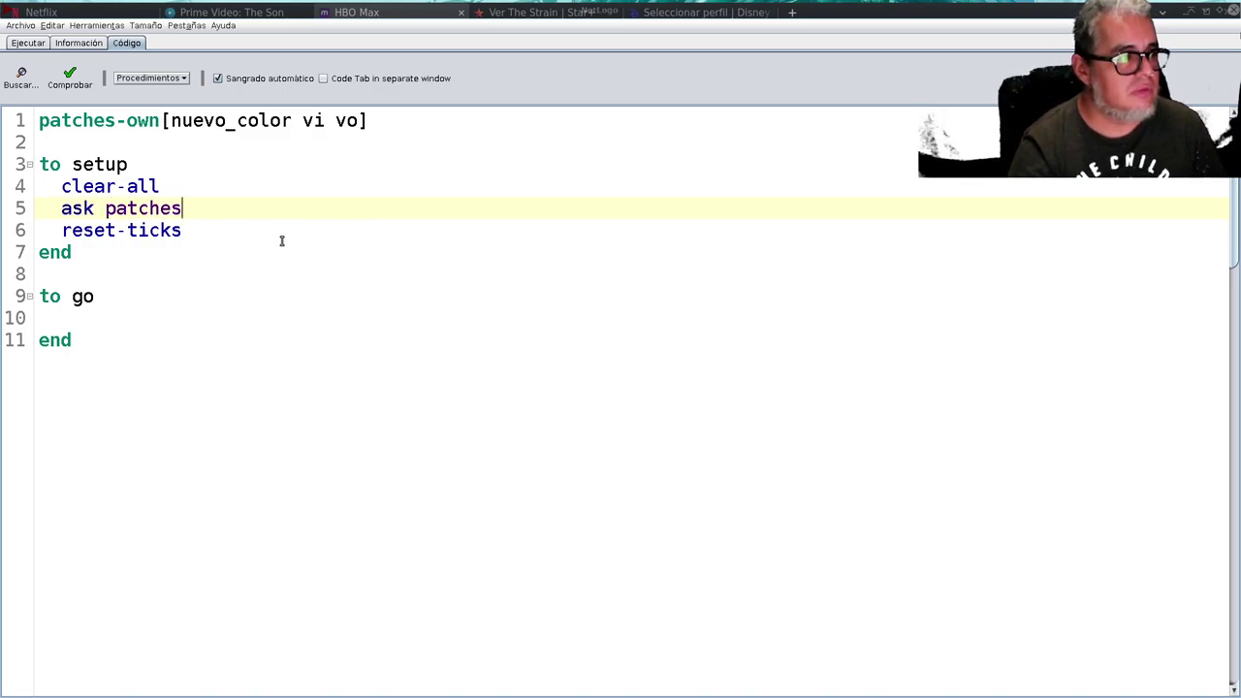
type("[]")
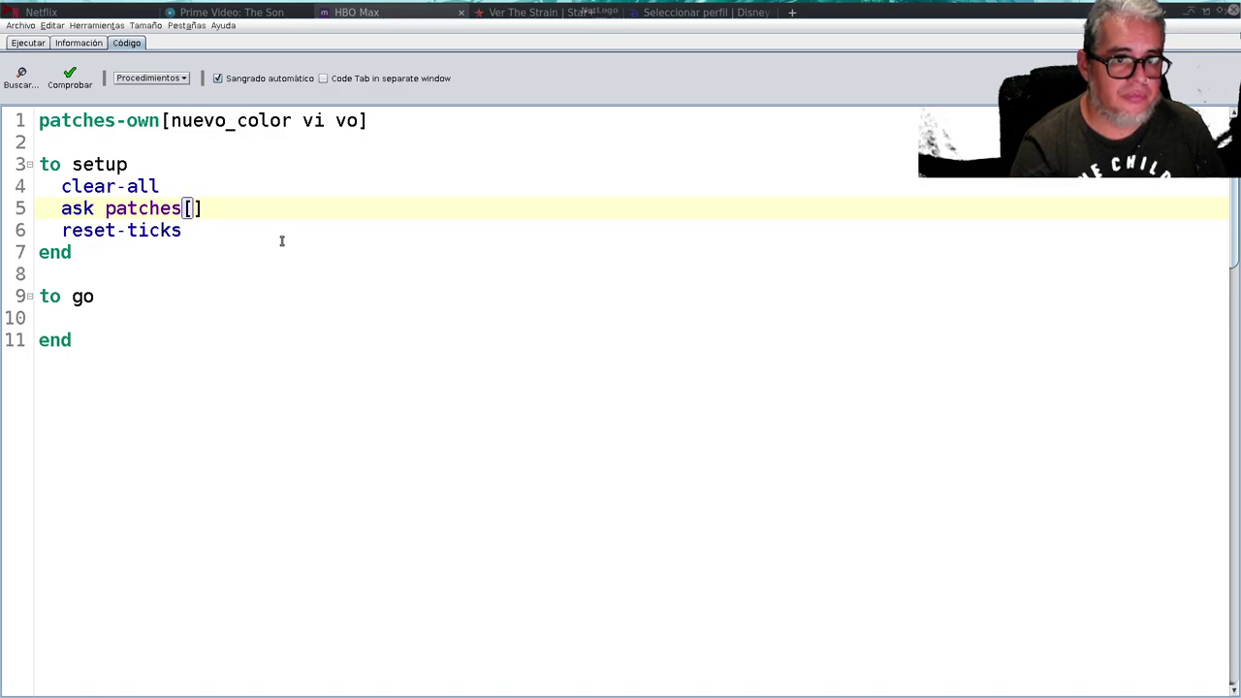
- Add ask patches [set vi] inside setup, check the code, and add lines below go
key("Return")
key("Return")
key("Up")
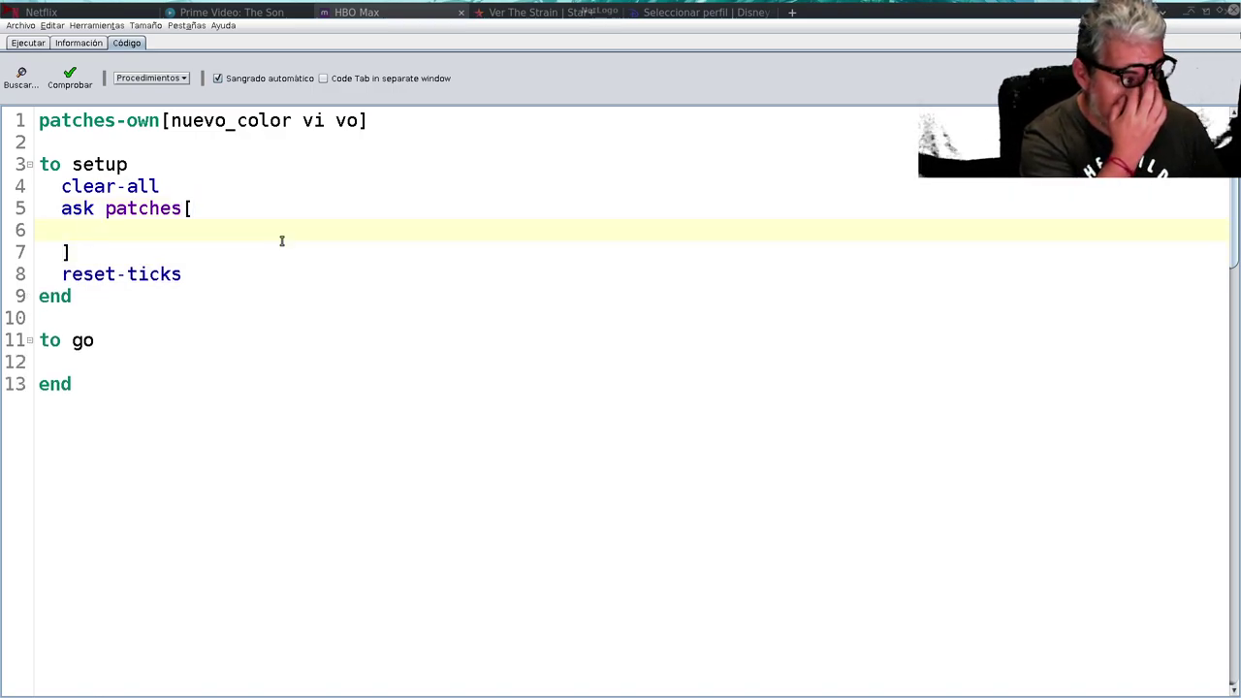
type("set")
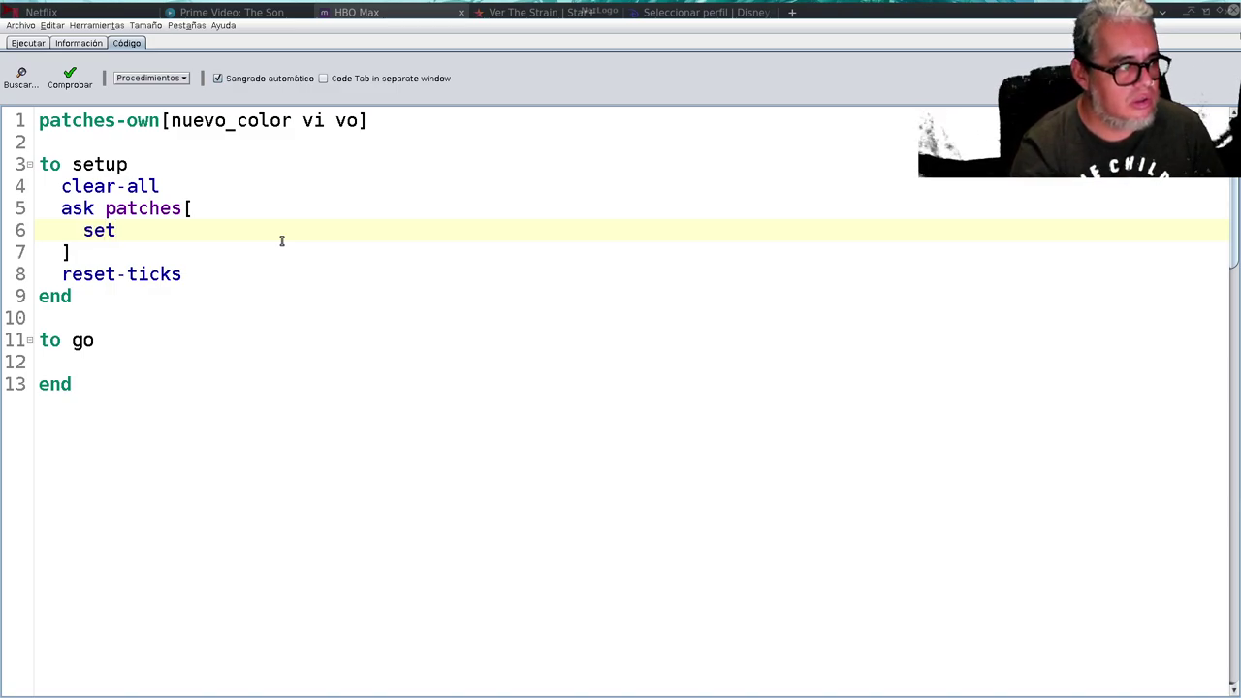
type(" vi")
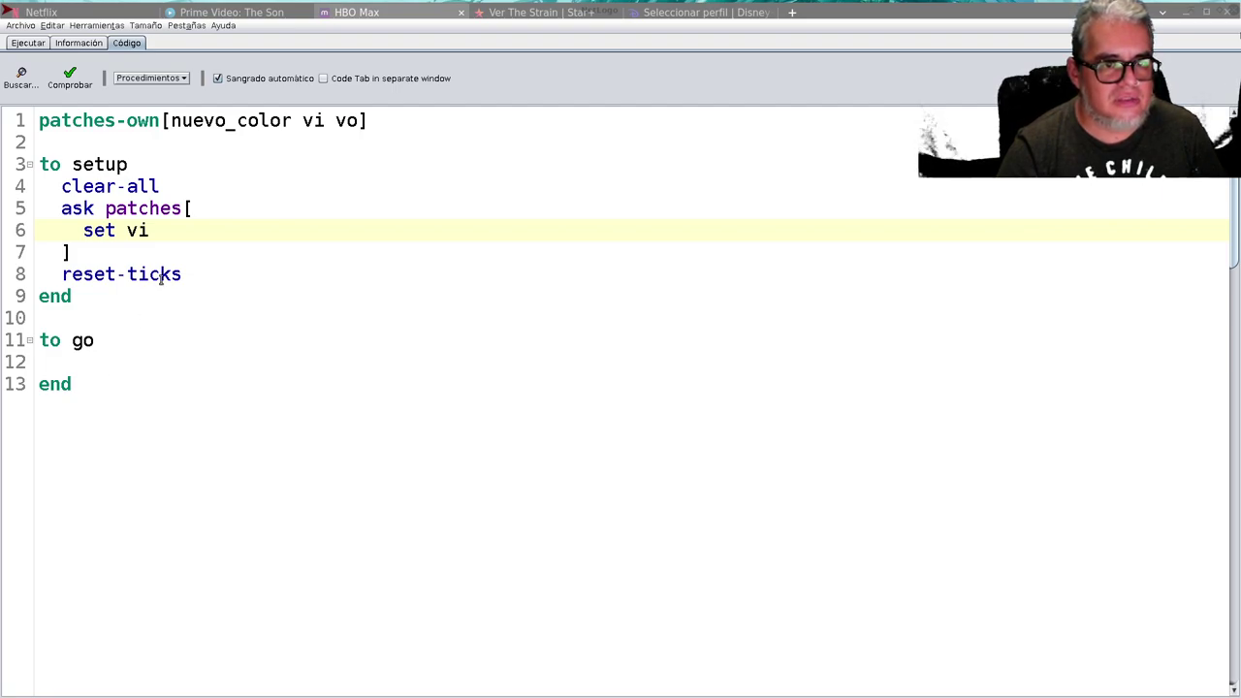
key("ctrl+k")
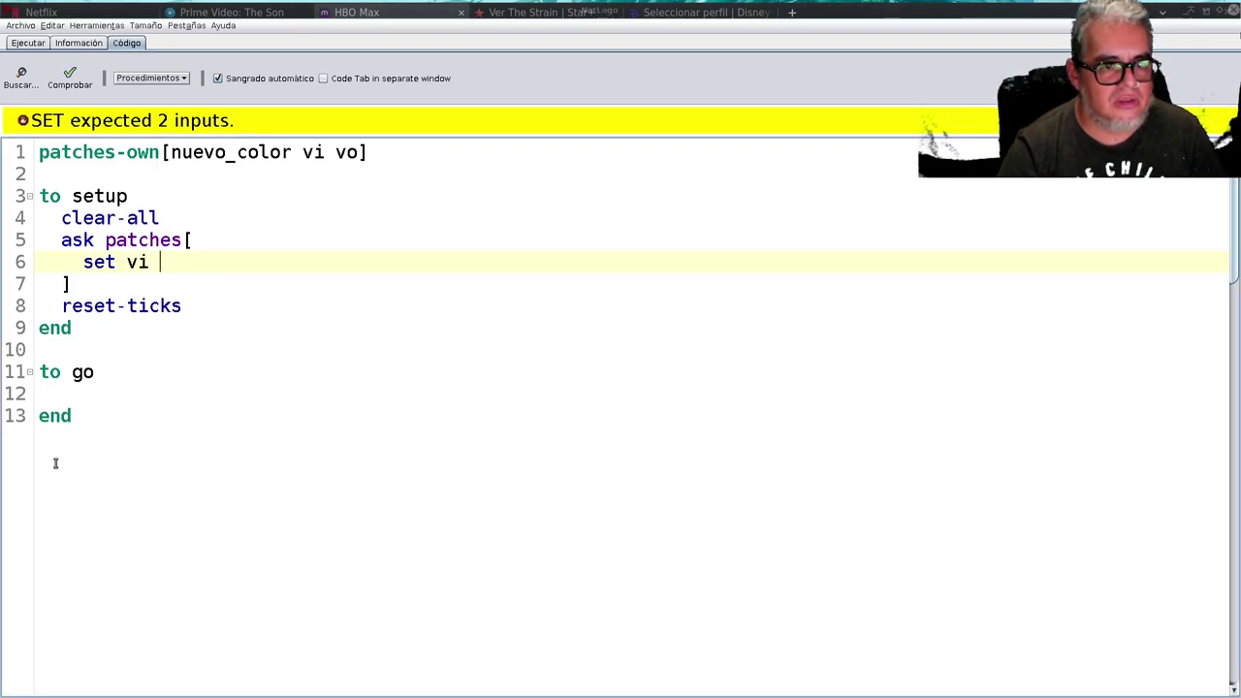
left_click(58, 464)
key("Return")
key("Return")
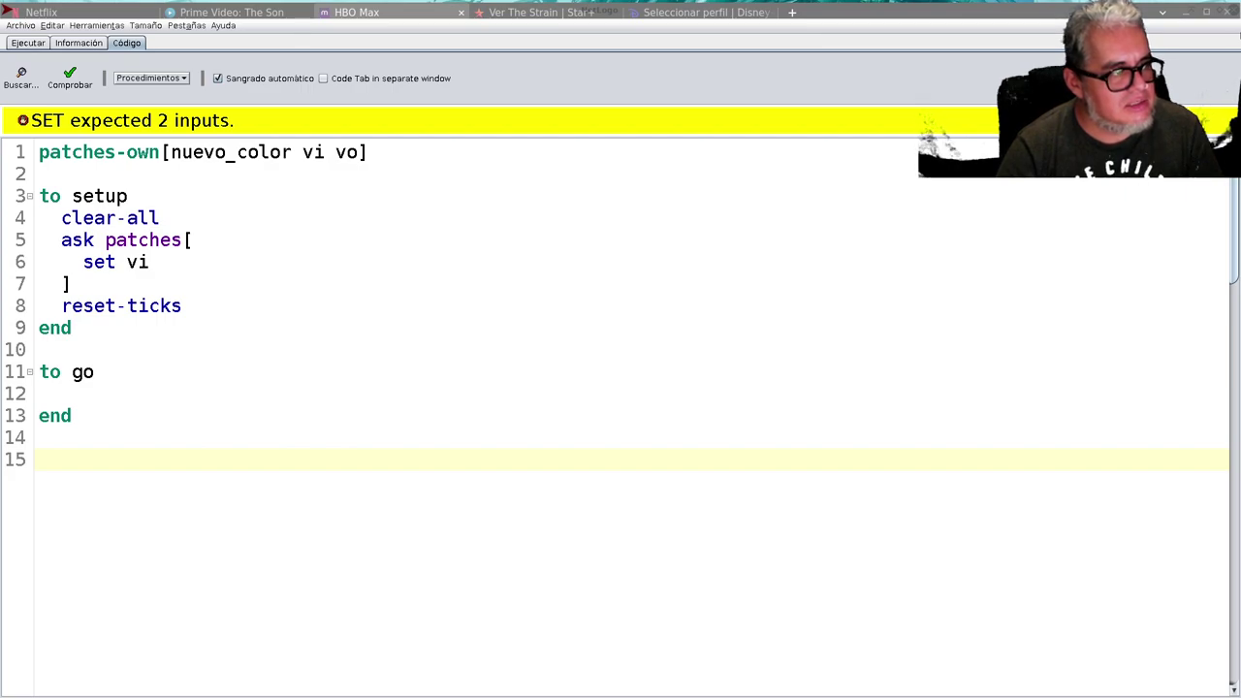
double_click(99, 262)
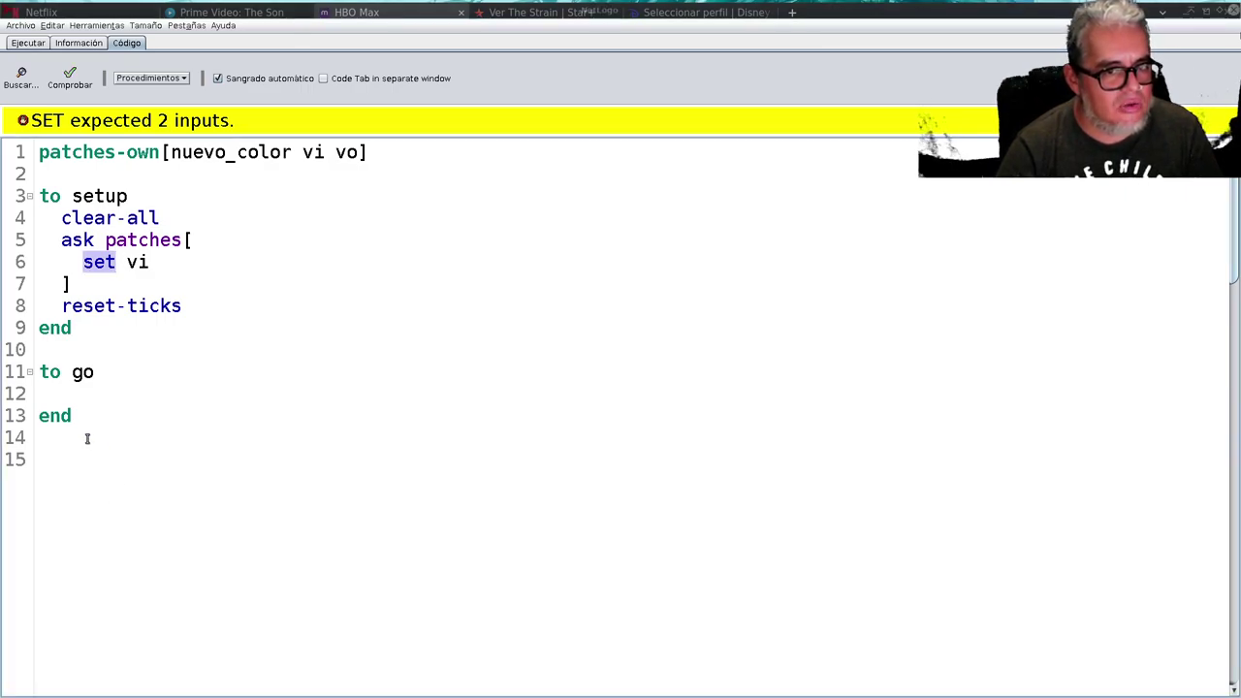
left_click(82, 438)
key("Return")
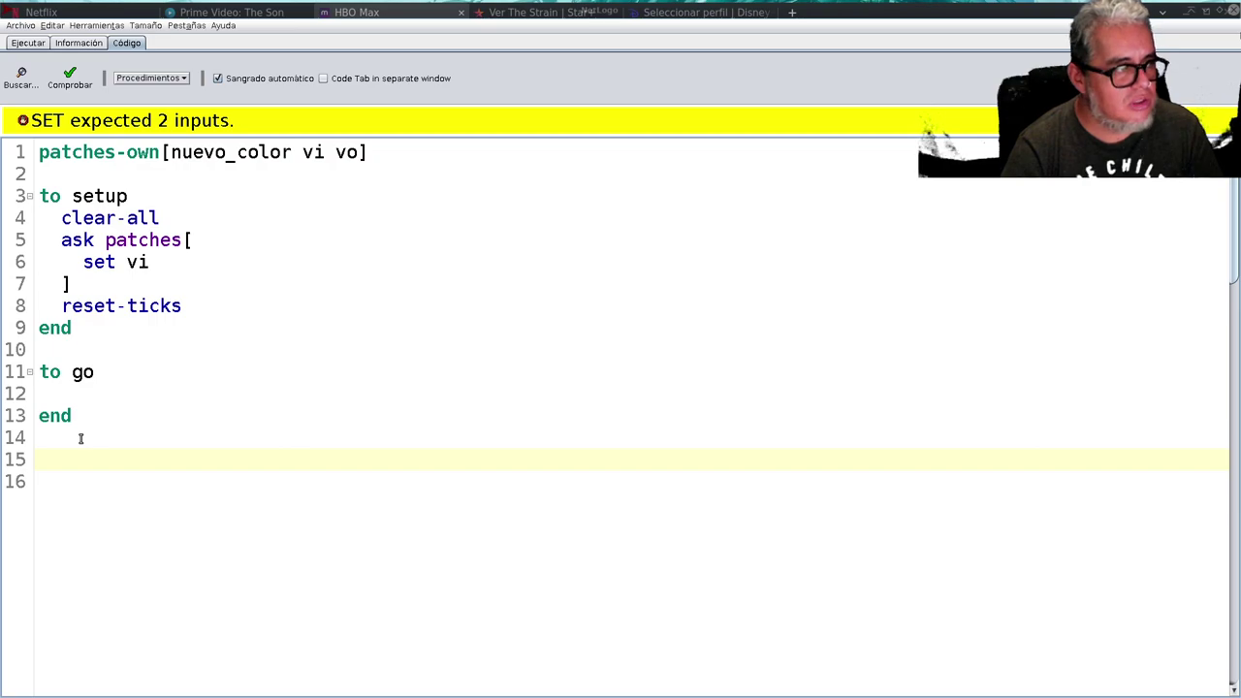
type("to")
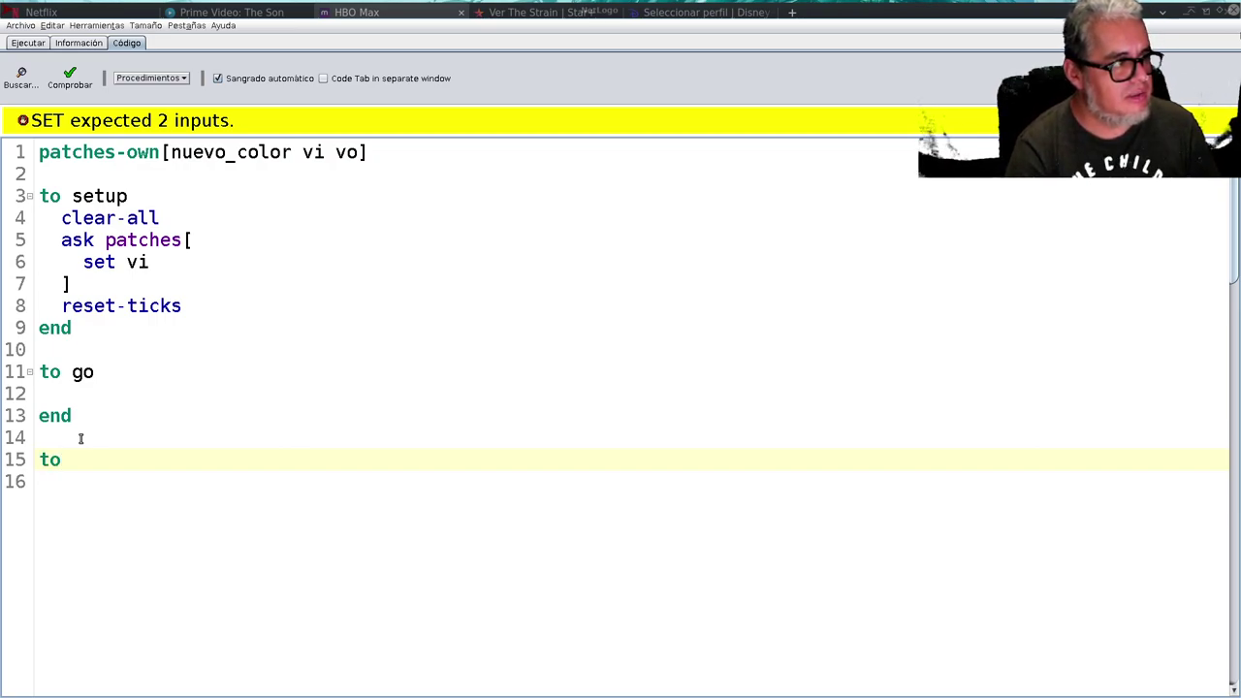
type("-report")
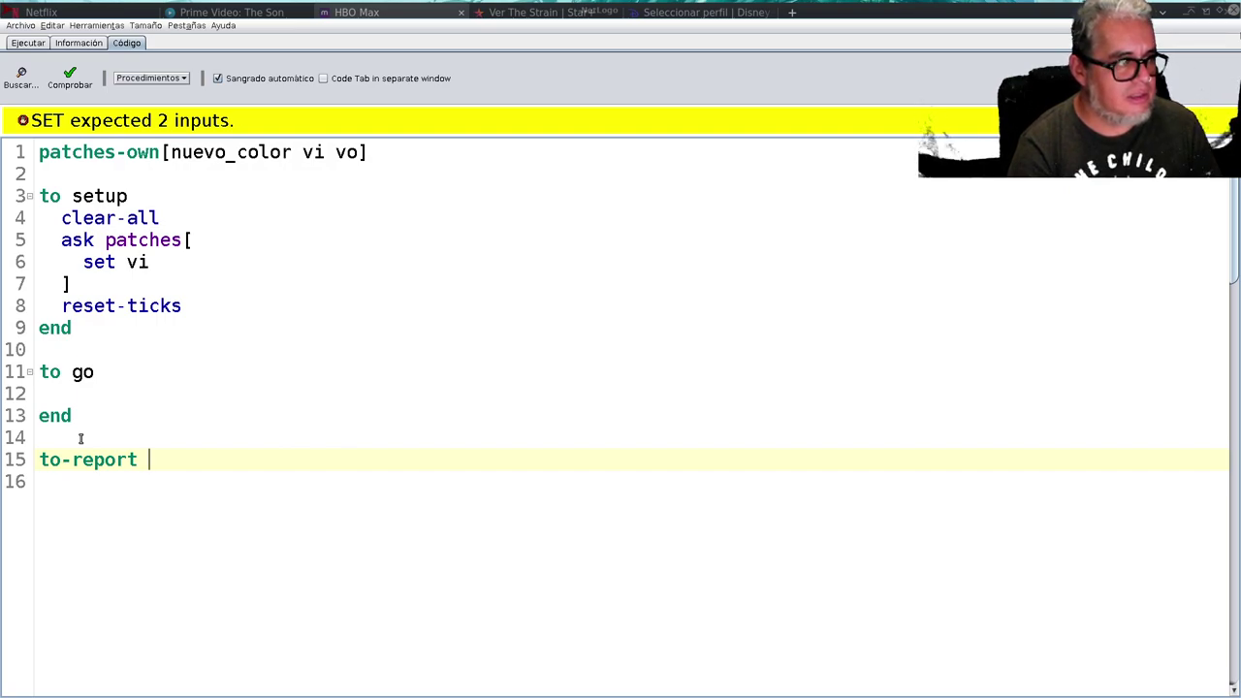
type(" elipse")
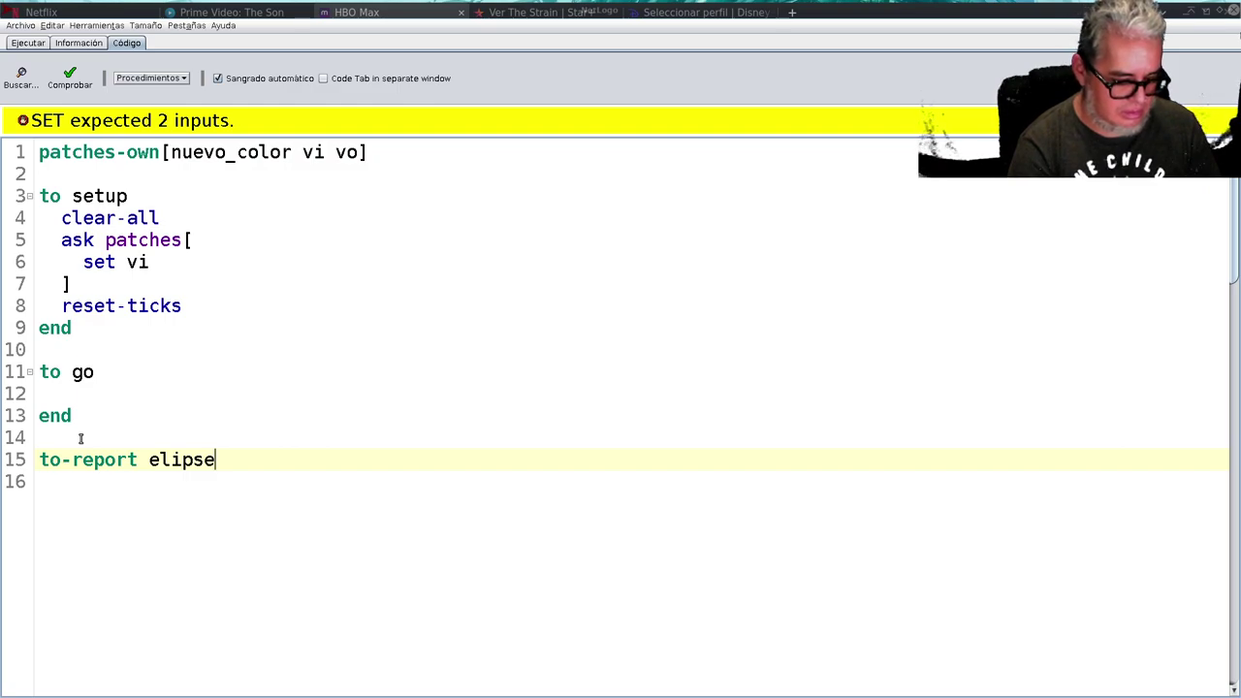
type("_i")
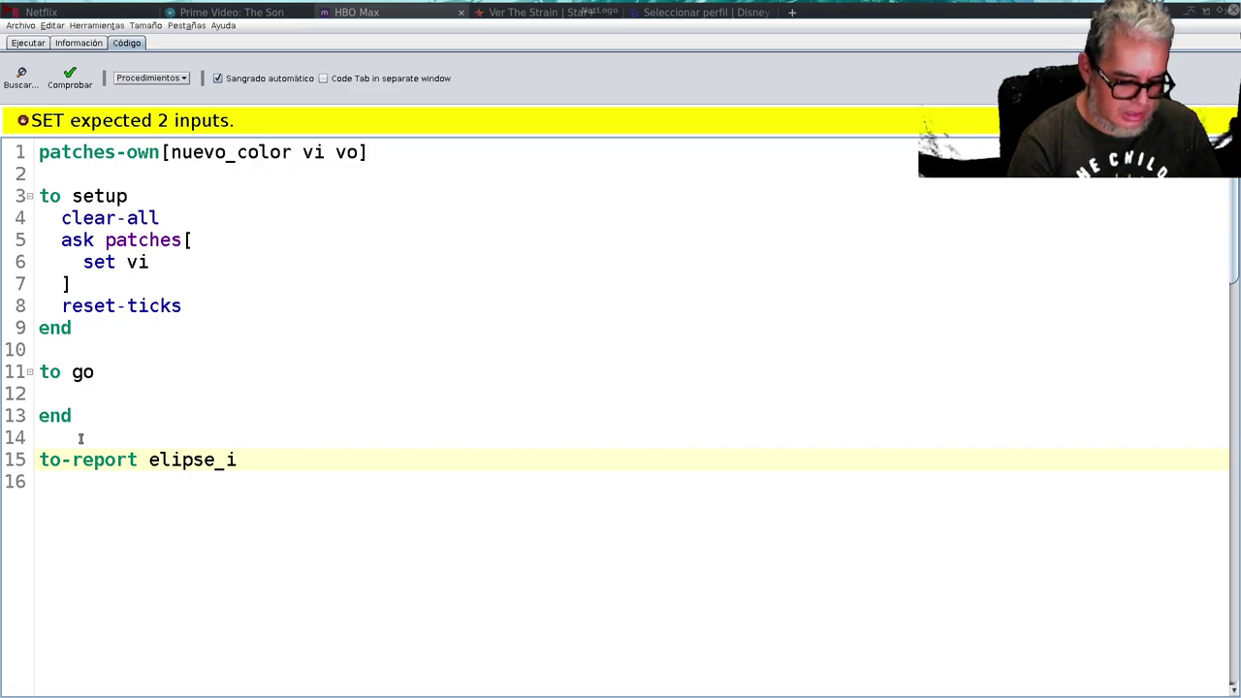
type(" []")
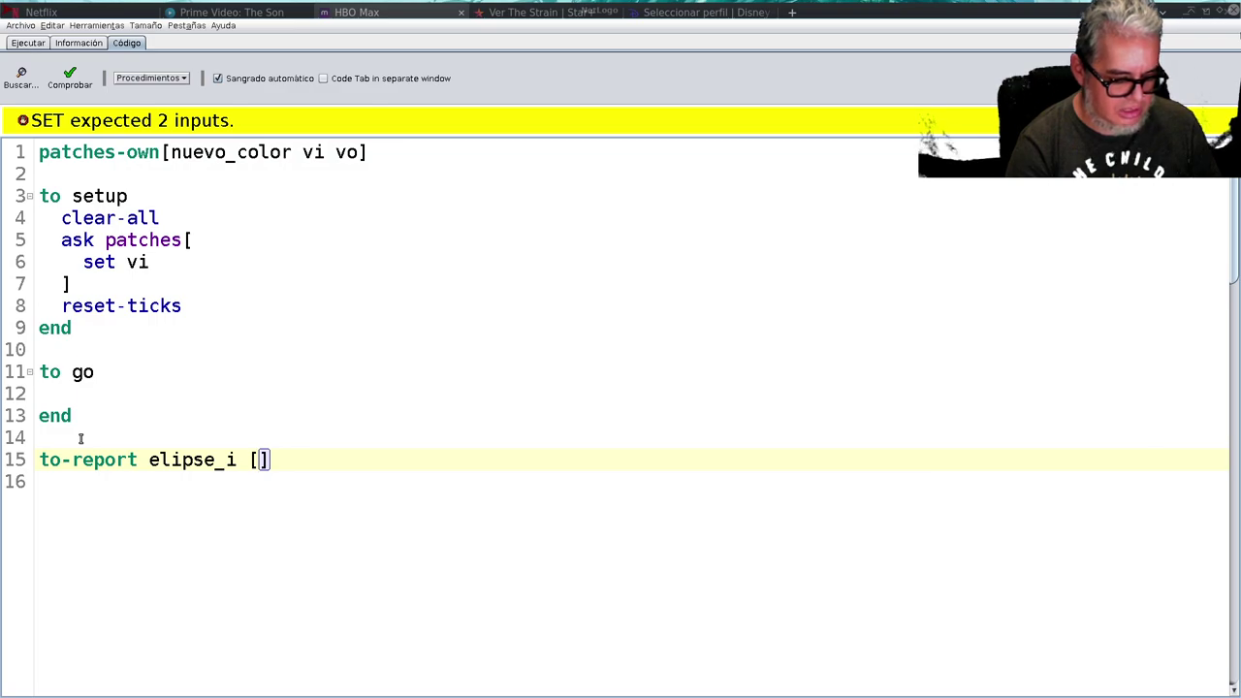
type("rx")
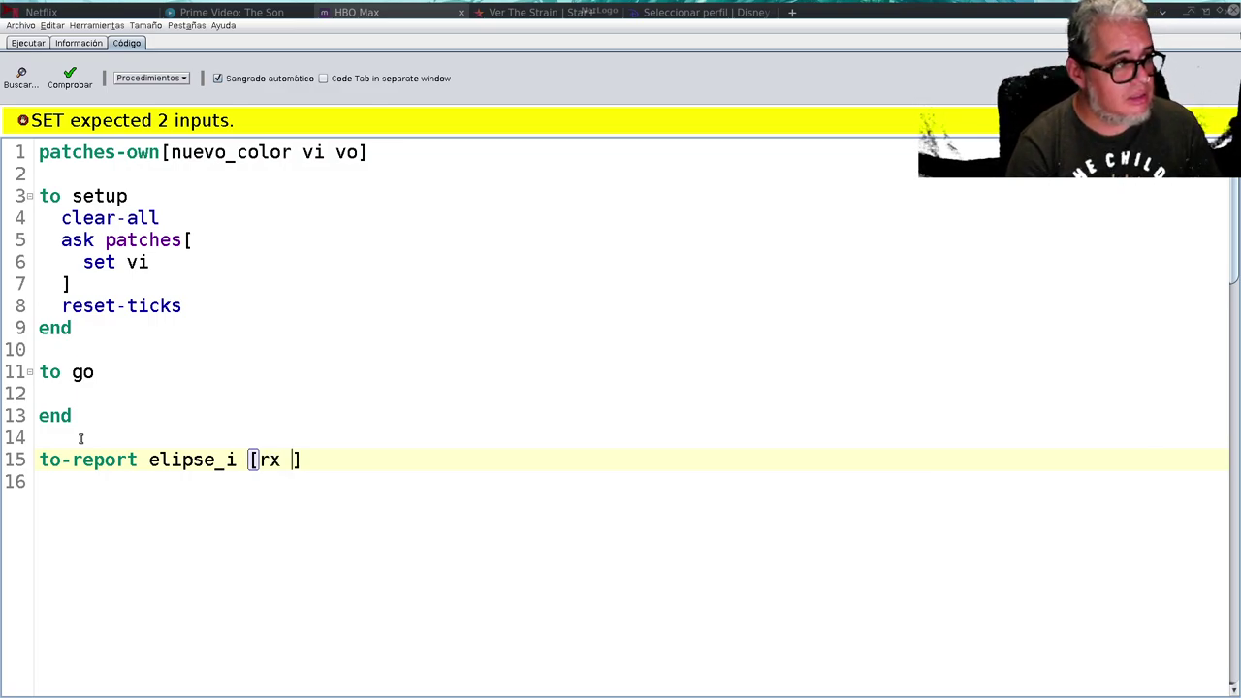
type(" ry")
- Write to-report elipse_i [rx ry] reporting patches in-radius (max list rx ry), with end
key("Right")
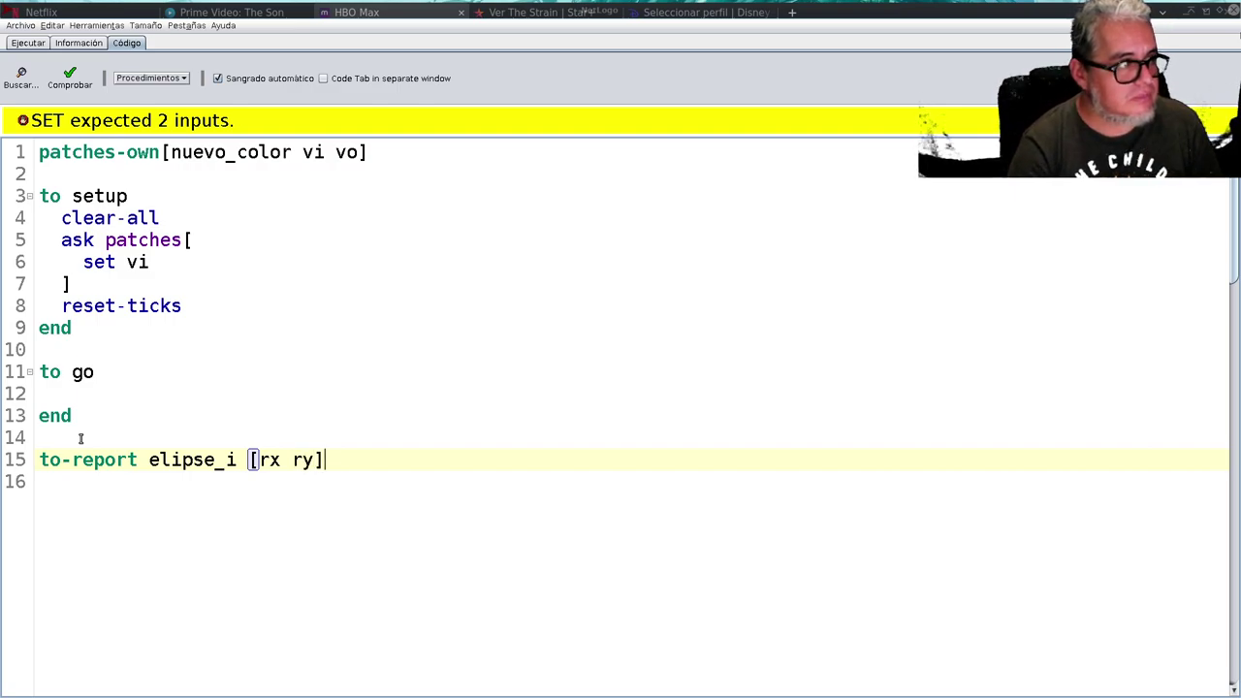
key("Return")
type("report")
key("Return")
key("Return")
type("end")
key("Up")
key("Up")
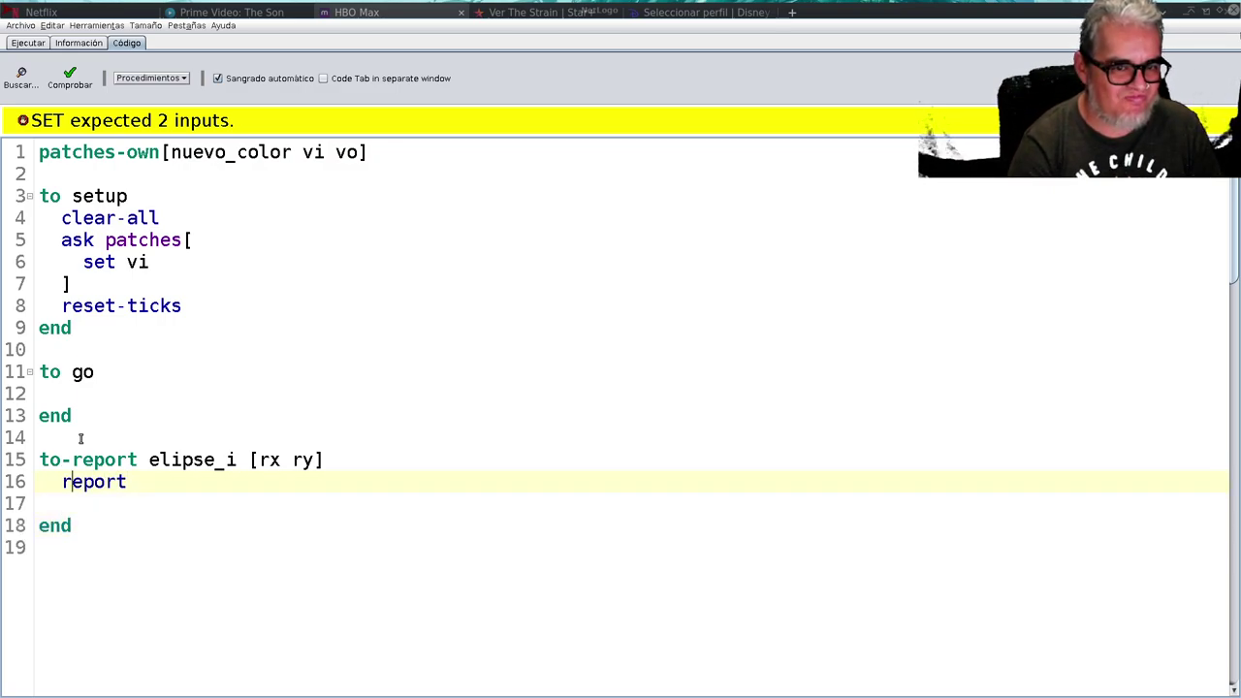
key("End")
key("Down")
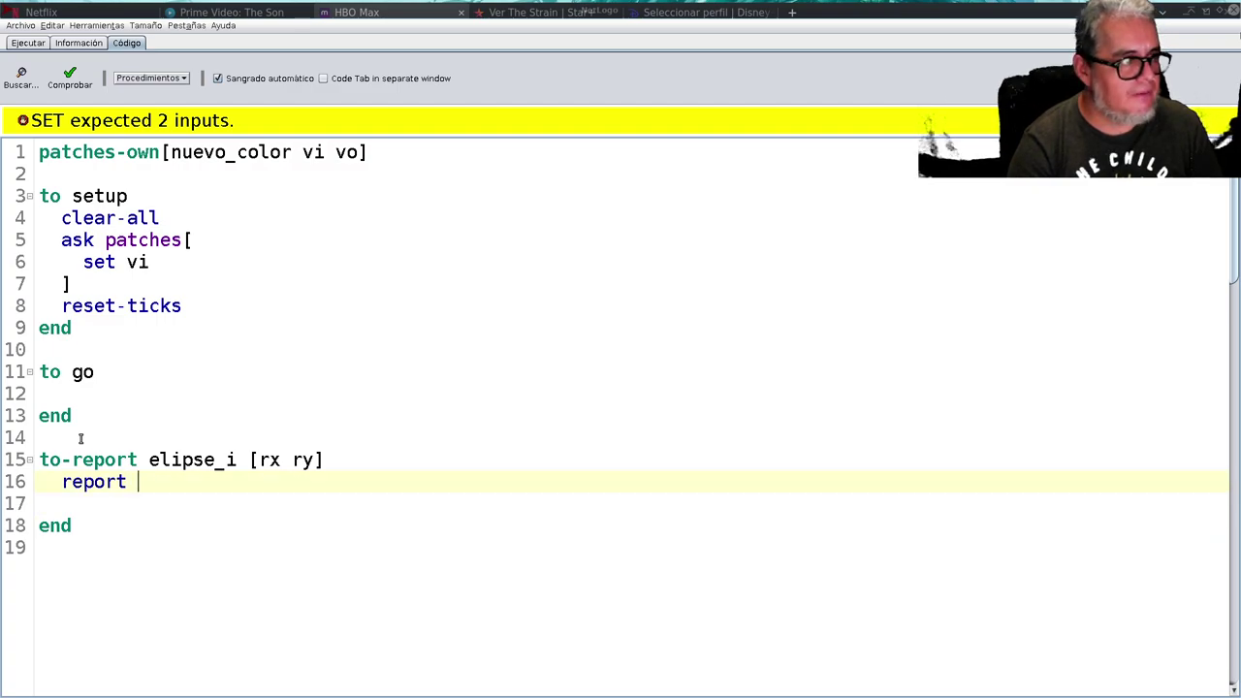
type("patches in-radius")
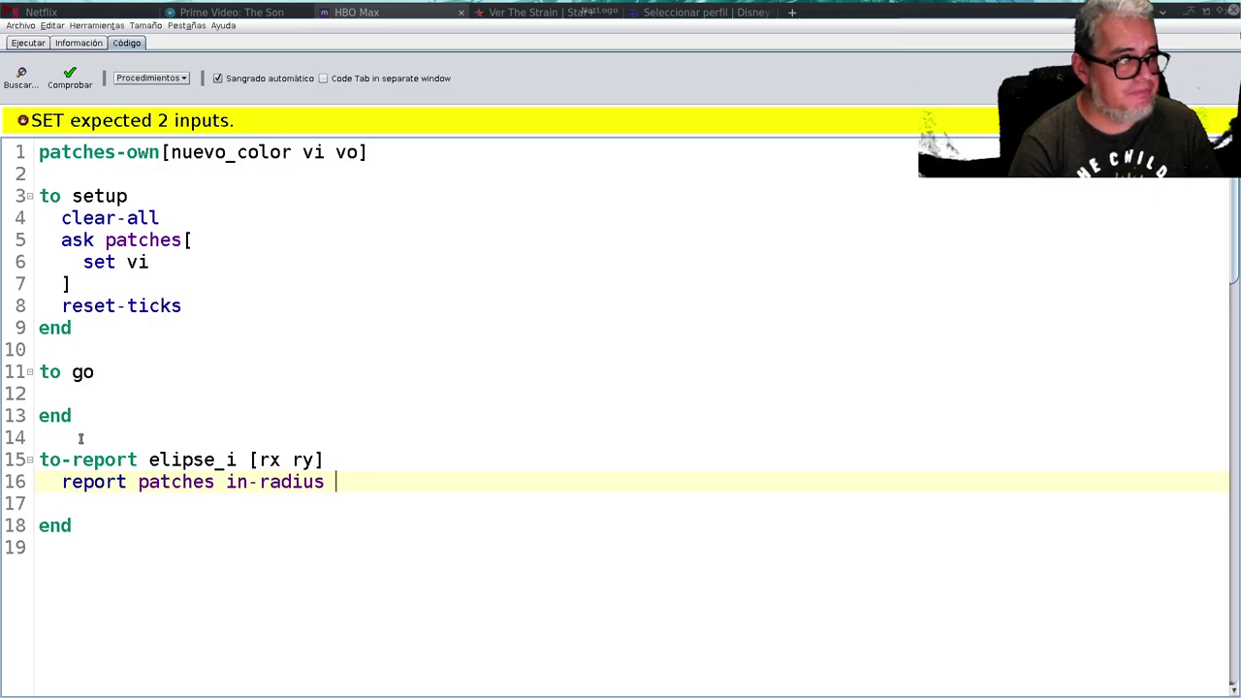
type(" ()")
key("Left")
type("max")
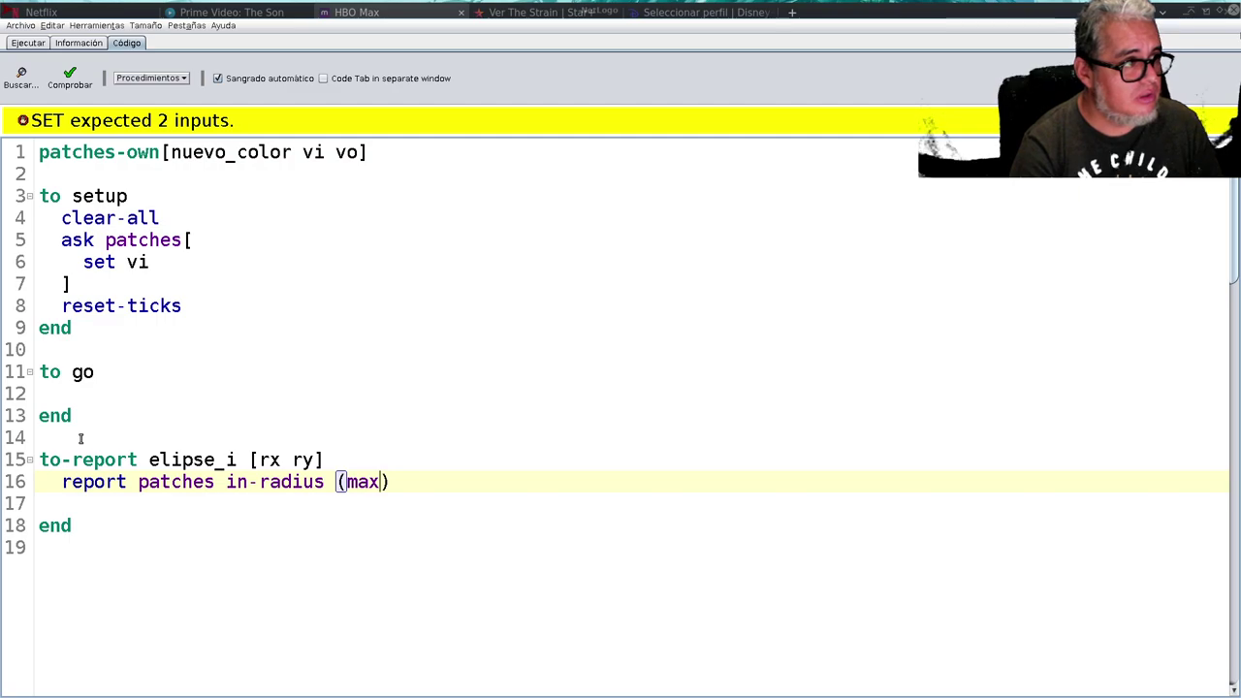
type(" list")
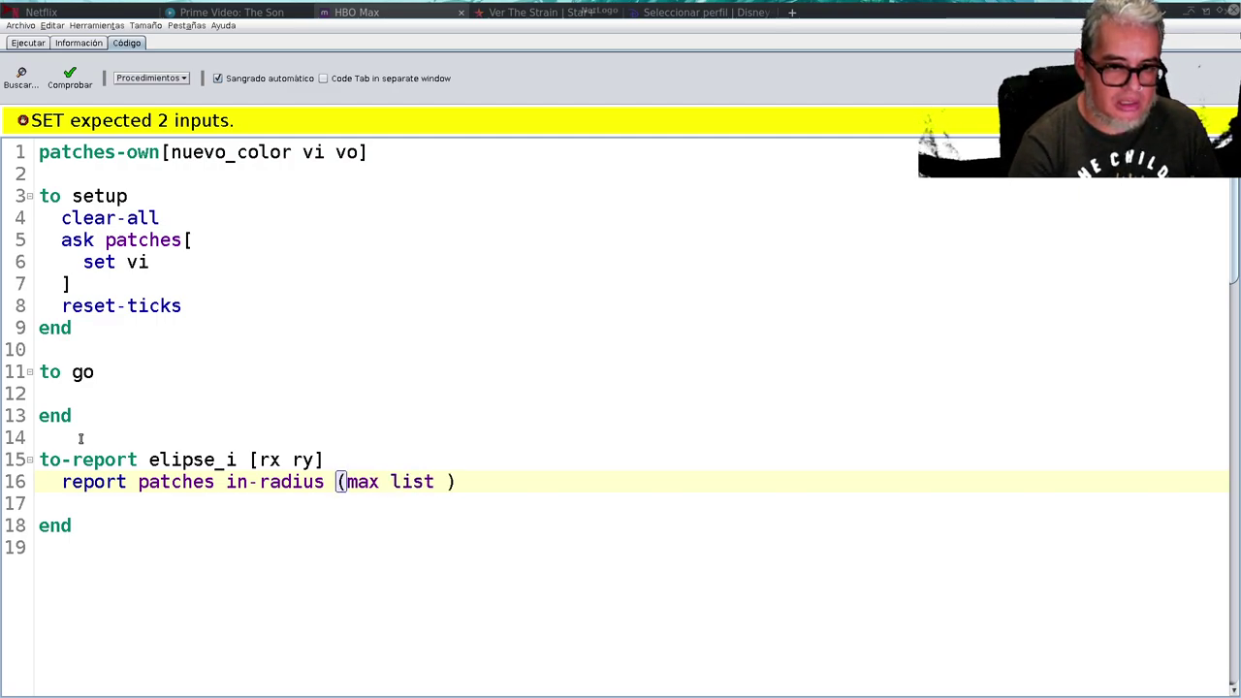
type(" rx ry")
key("Return")
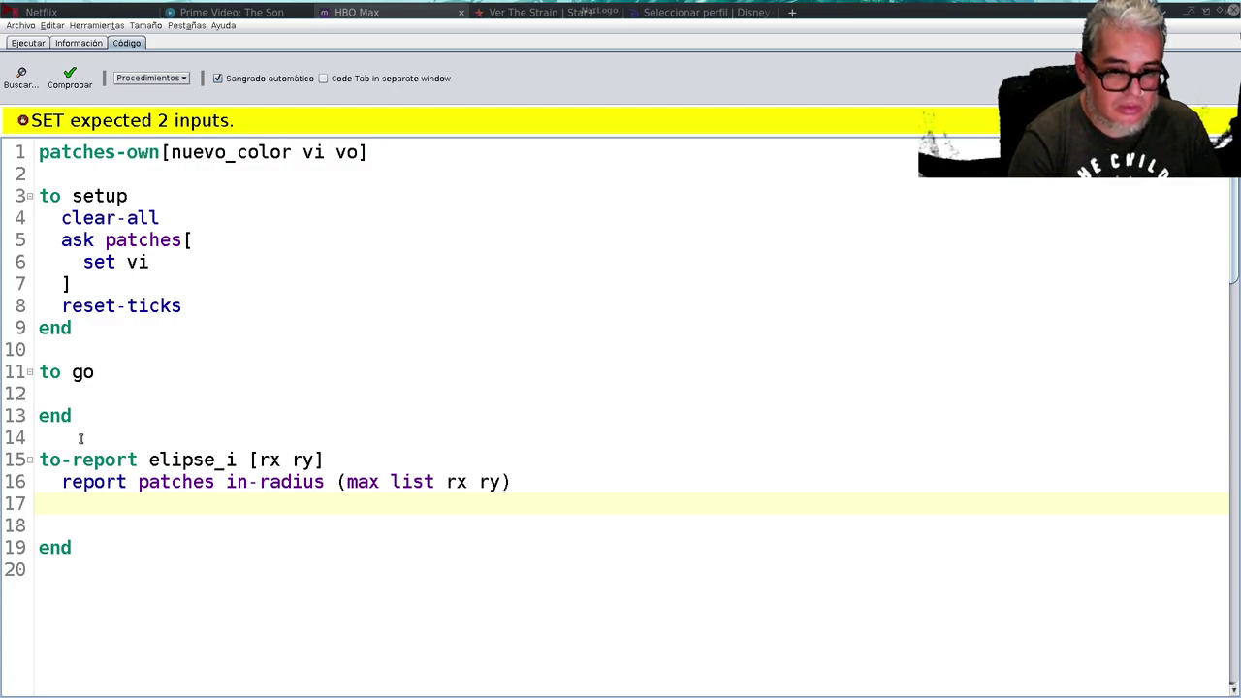
key("Up")
type("with")
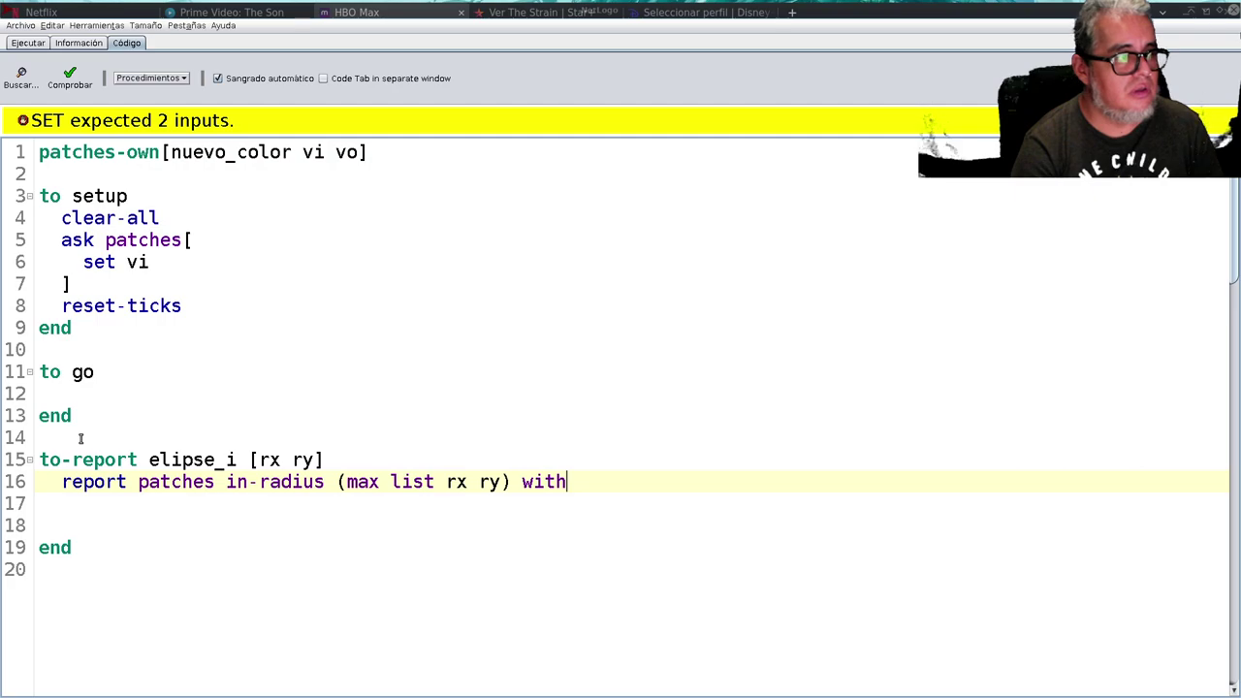
type("[]")
- Start the filter condition with [1 >= (())] on the report line
key("Left")
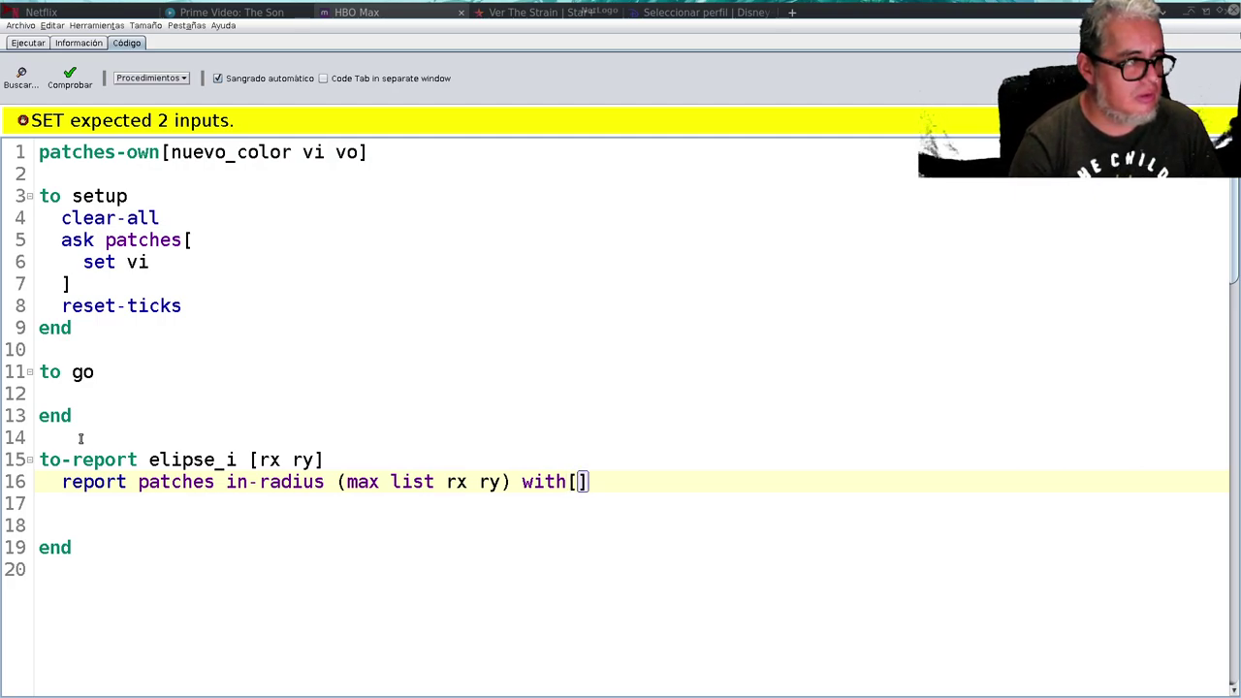
type("1")
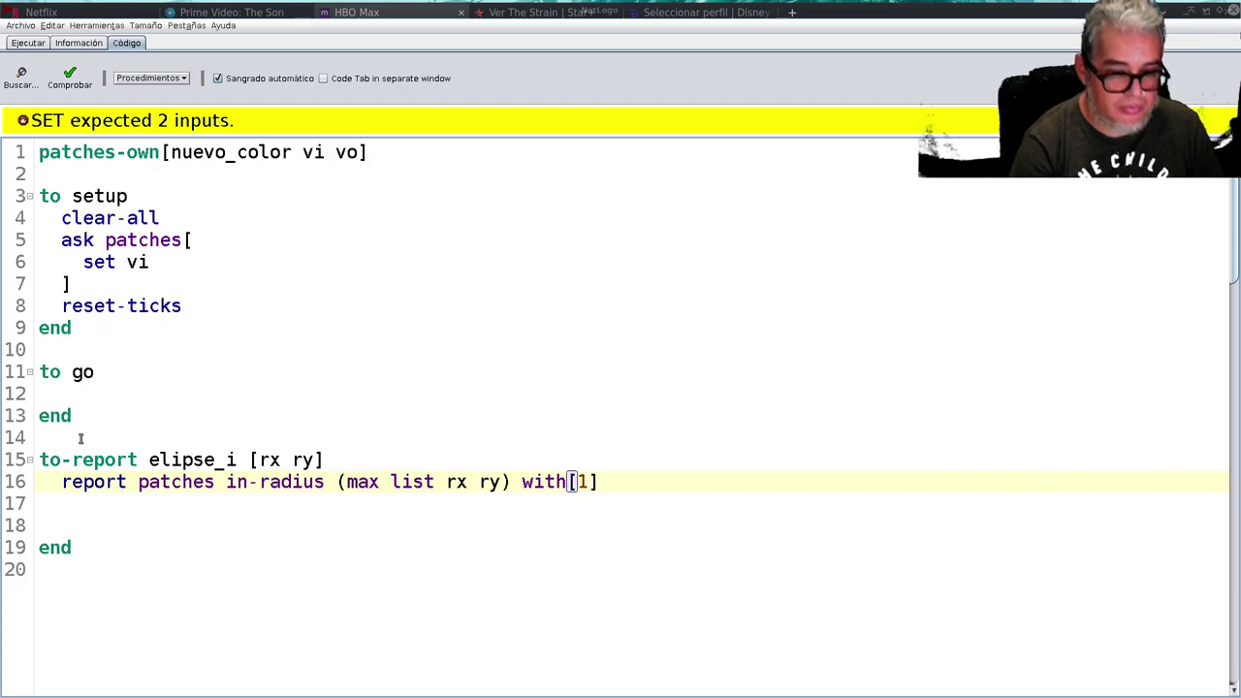
type(">")
key("BackSpace")
type(">")
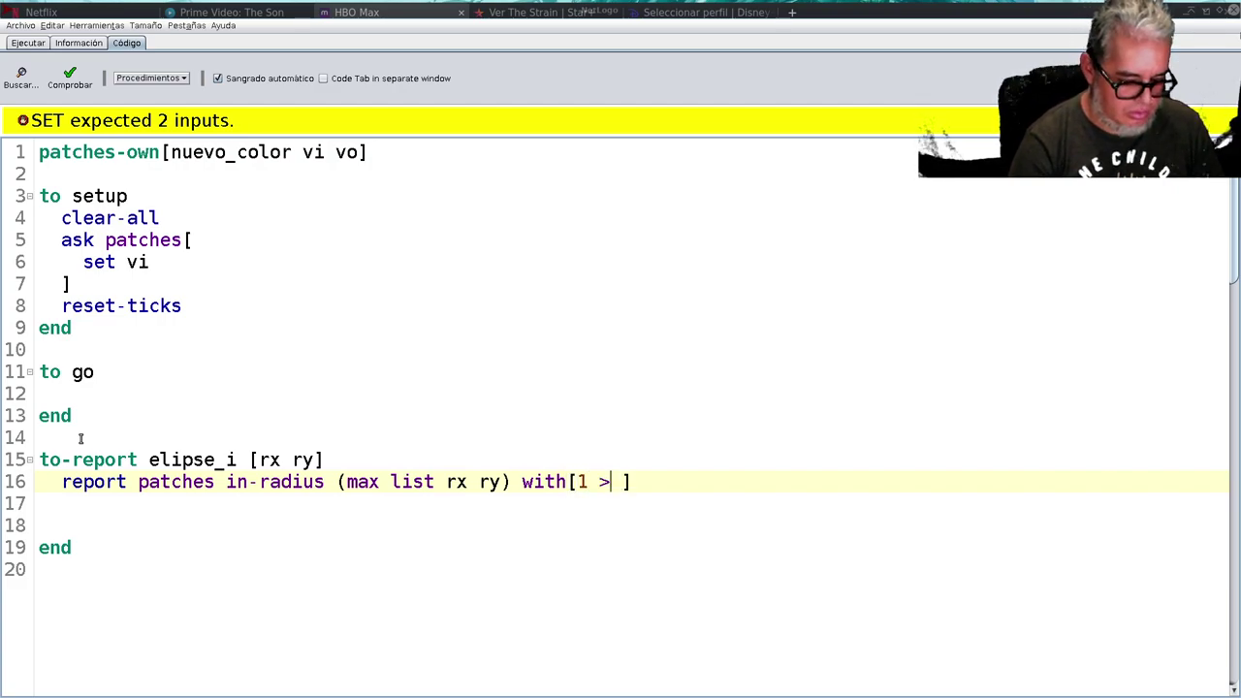
key("BackSpace")
type("=")
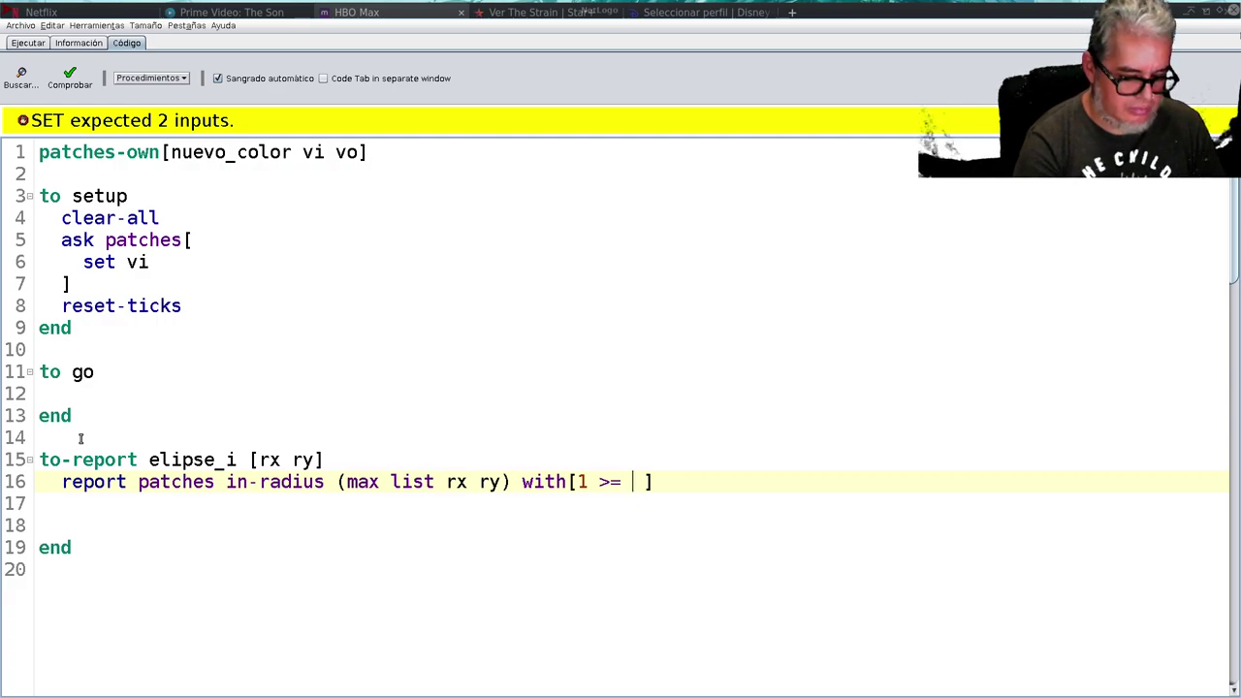
type("()")
key("Left")
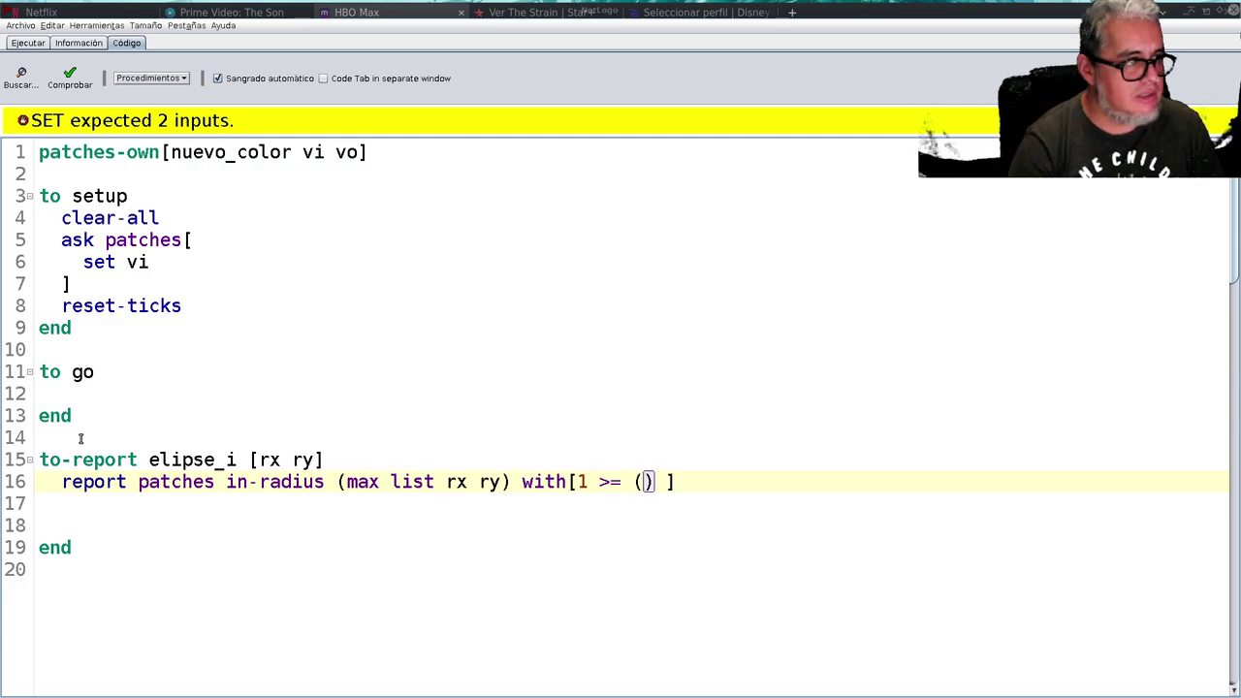
type("()")
key("Left")
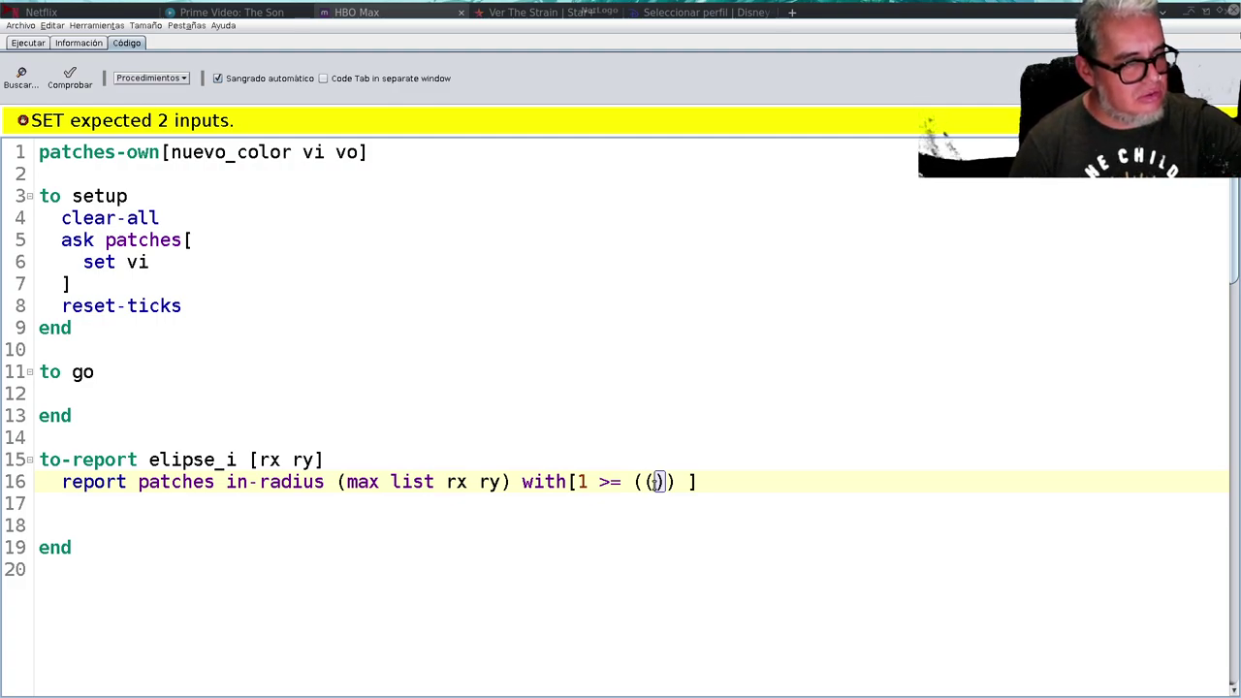
- Create a d_x reporter taking otro_parche below elipse_i, with its end line
left_click(76, 585)
key("Return")
type("to-report")
key("Return")
key("Return")
type("end")
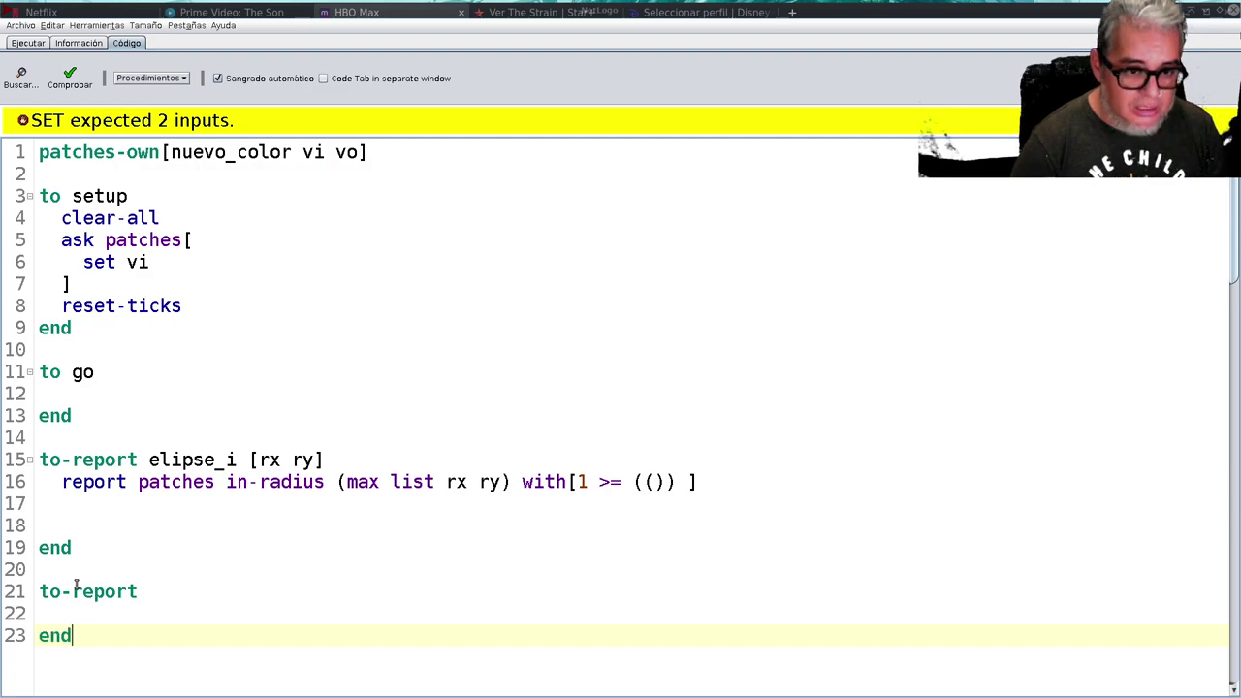
key("Up")
key("Tab")
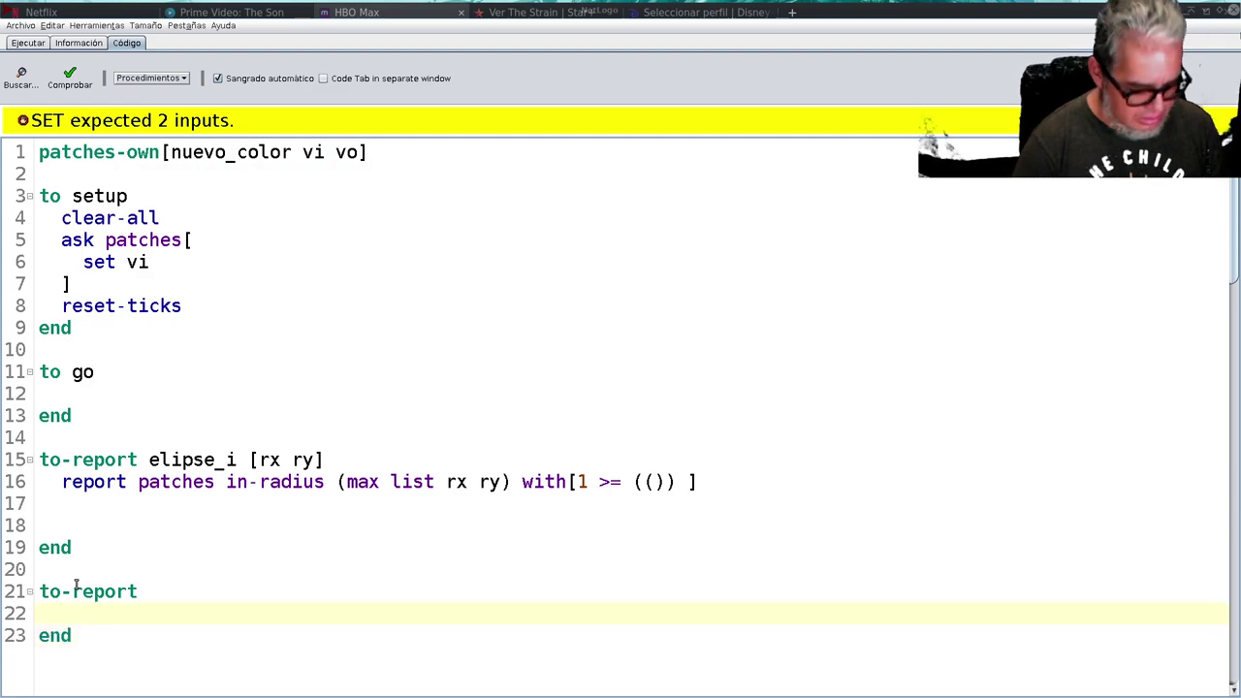
key("BackSpace")
key("Left")
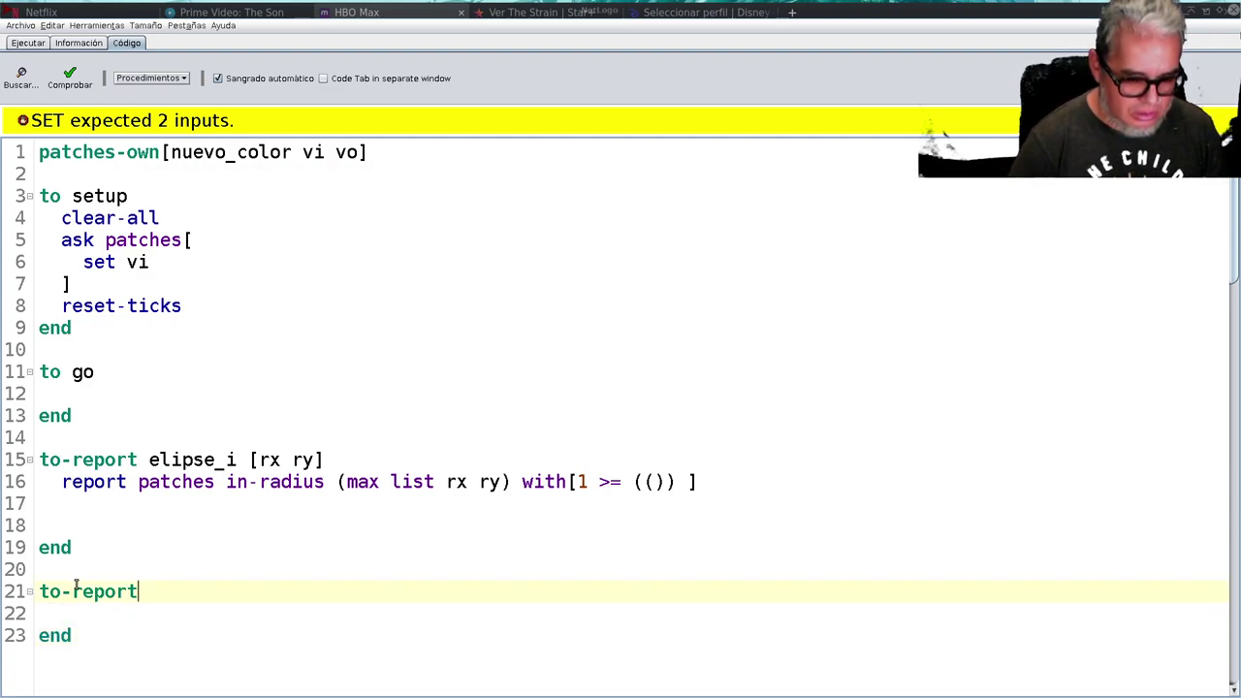
type(" dx")
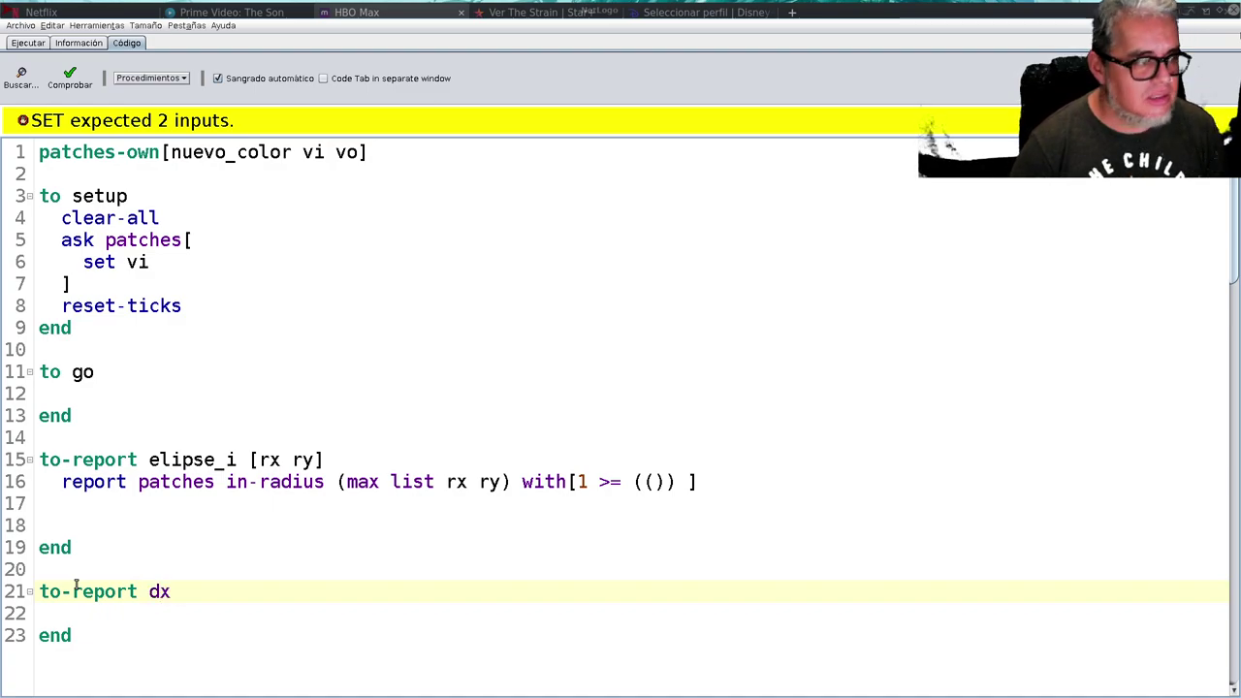
key("Left")
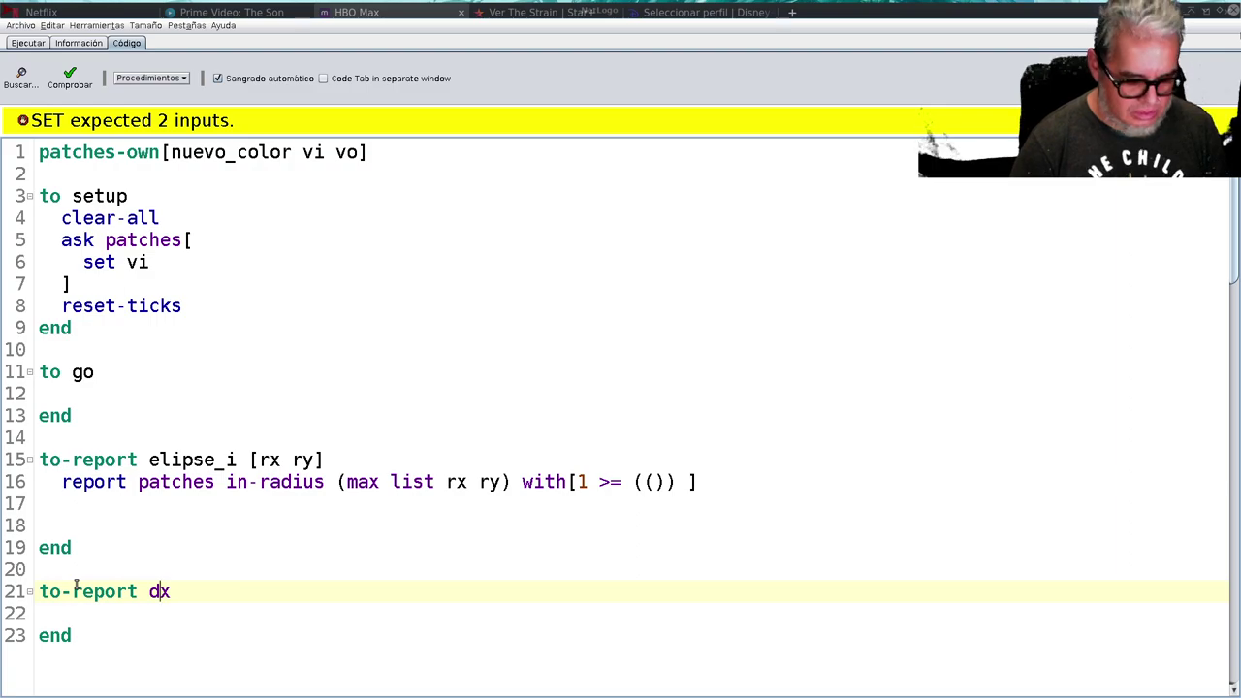
type("_")
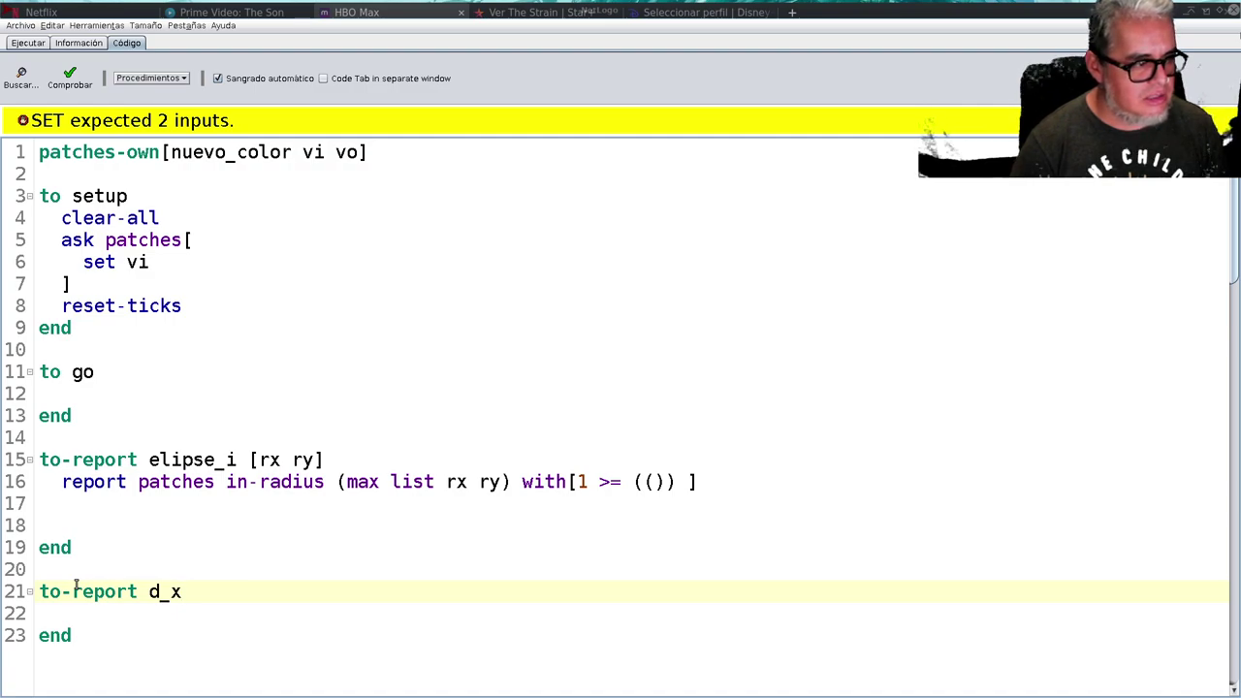
type("[]")
key("Left")
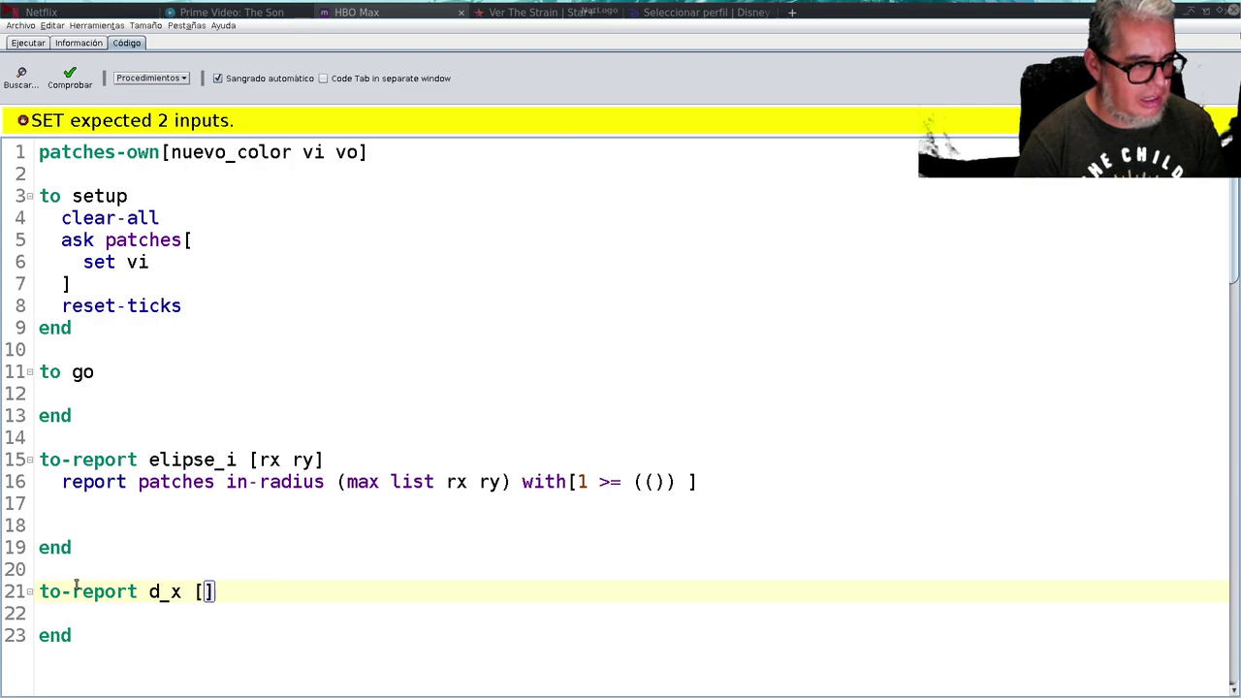
type("otro")
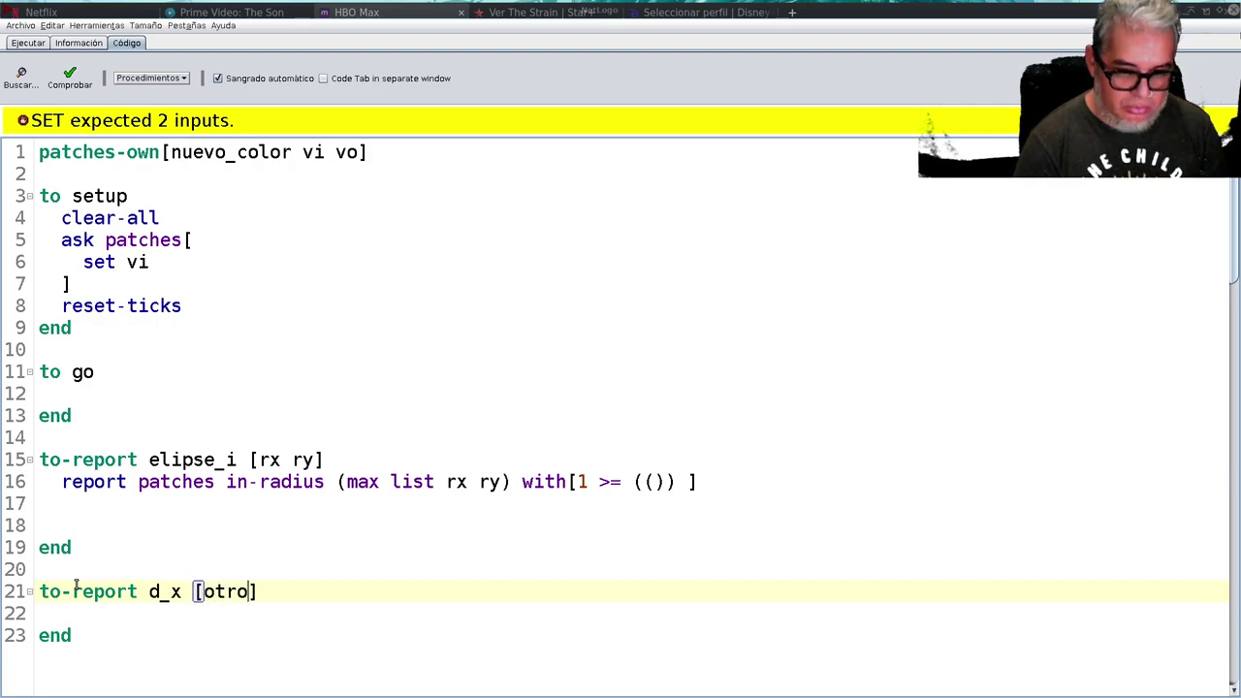
type("_parche")
key("Right")
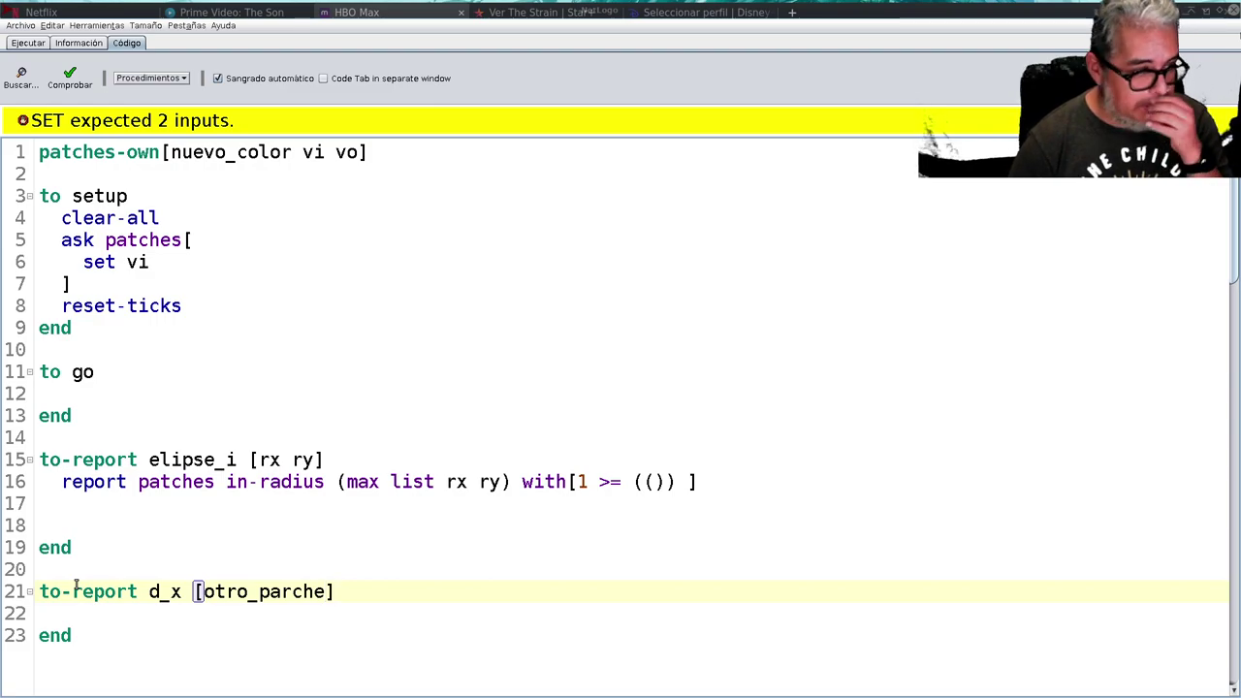
key("Return")
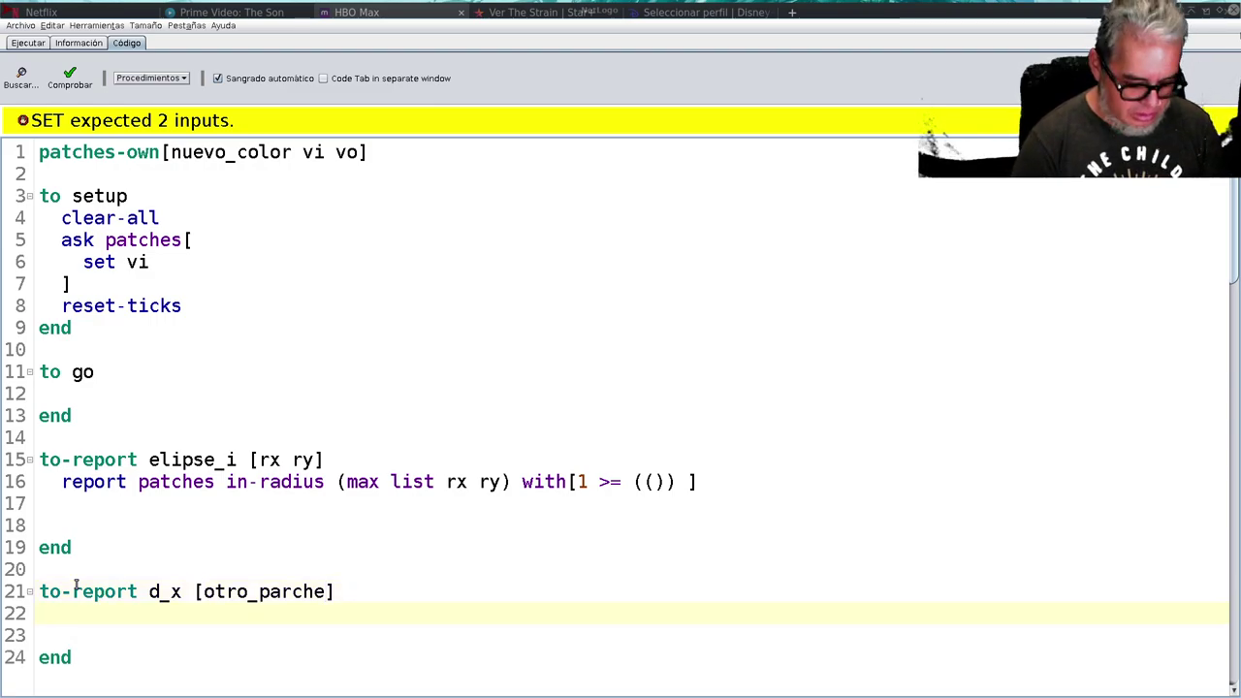
type("report d")
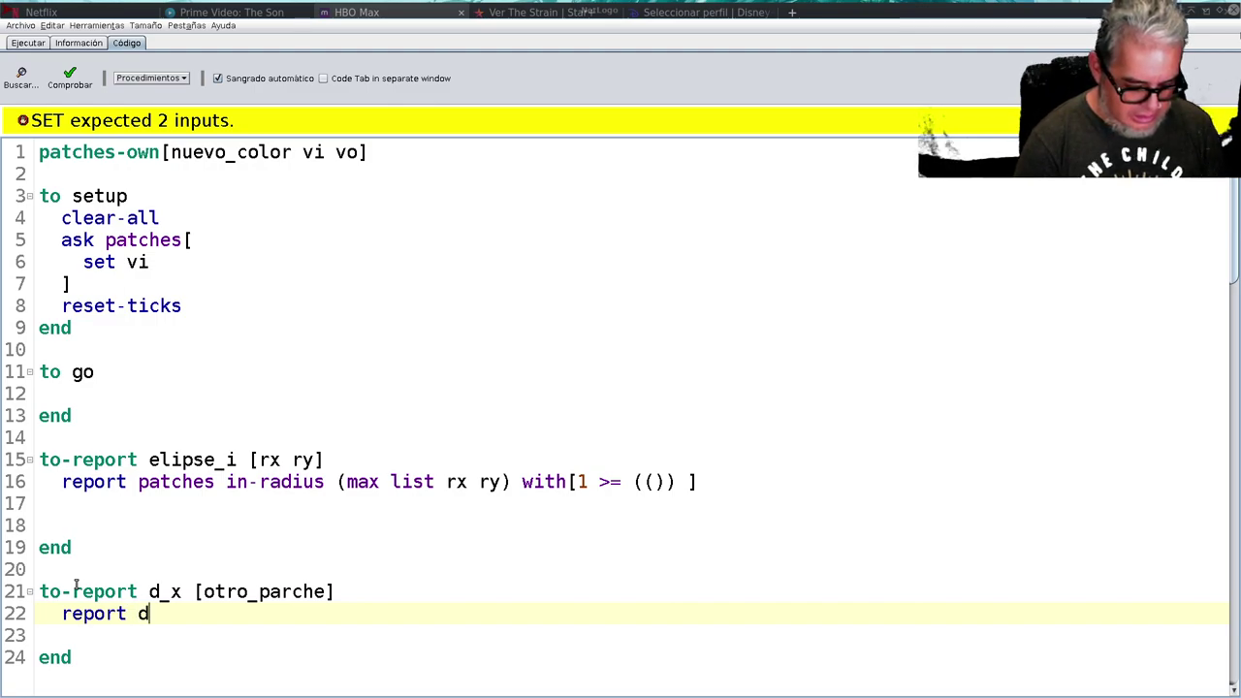
type("istancexy")
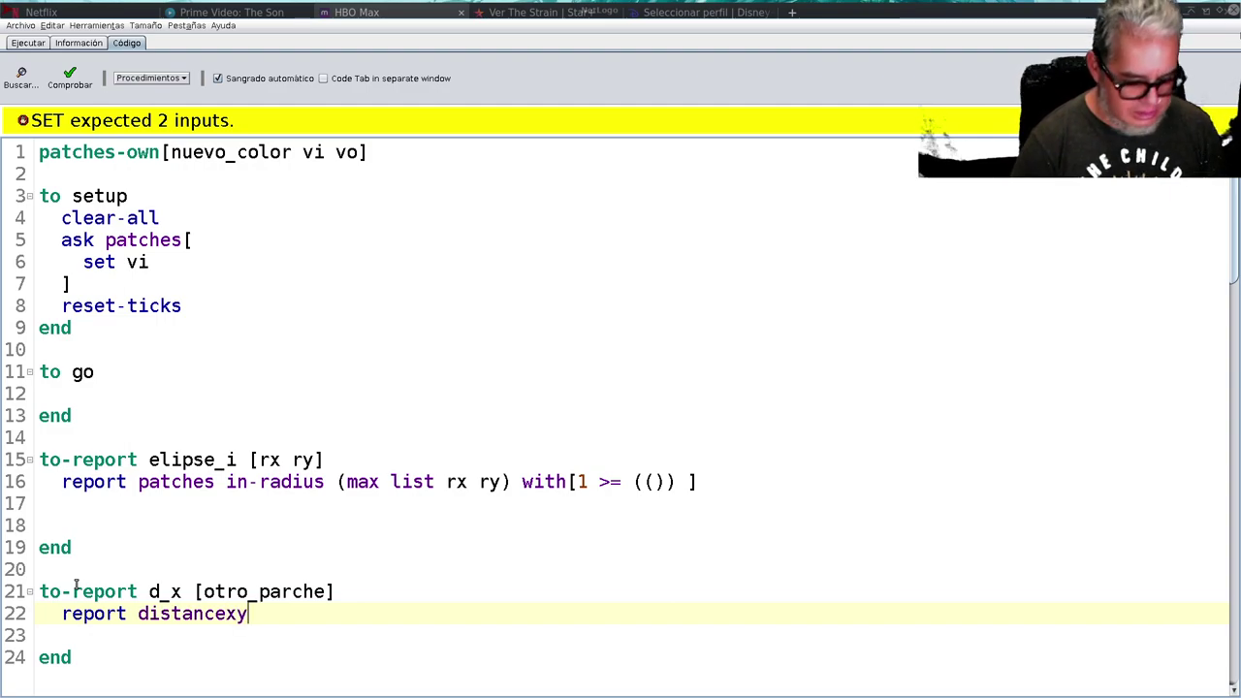
type("[]")
- Make d_x report distancexy [pxcor] of otro_parche pycor, fixing the pcvor typo and blank lines
key("Left")
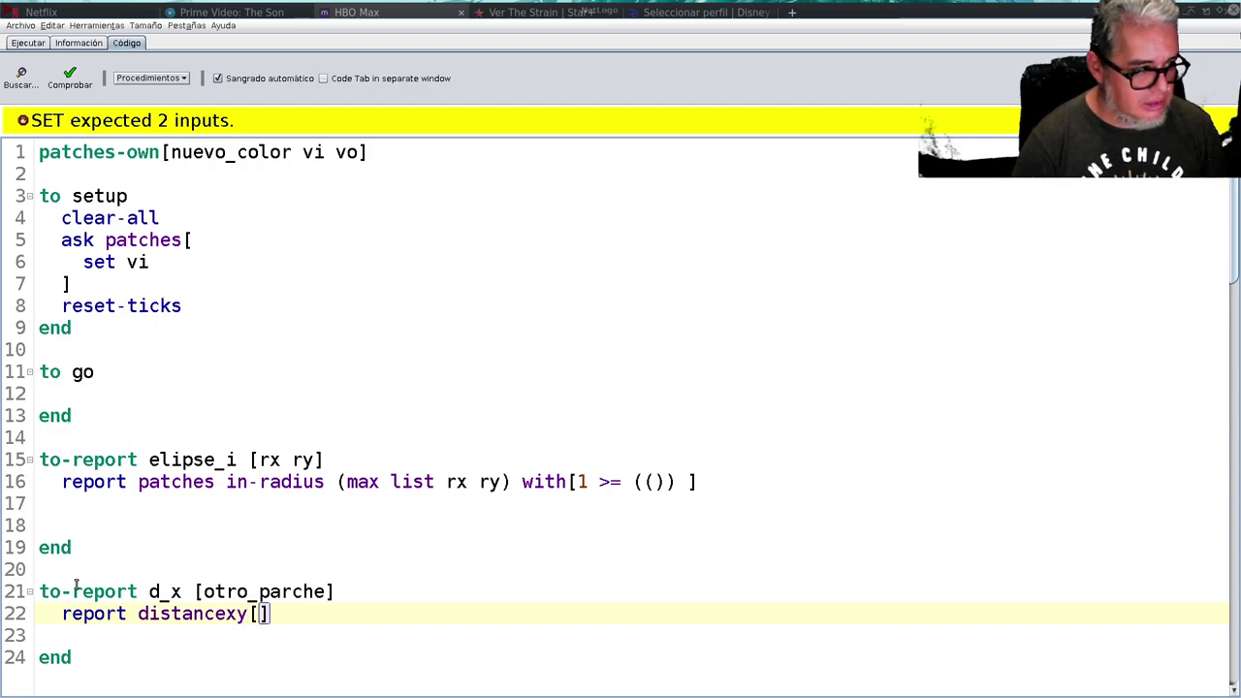
type("pcvor")
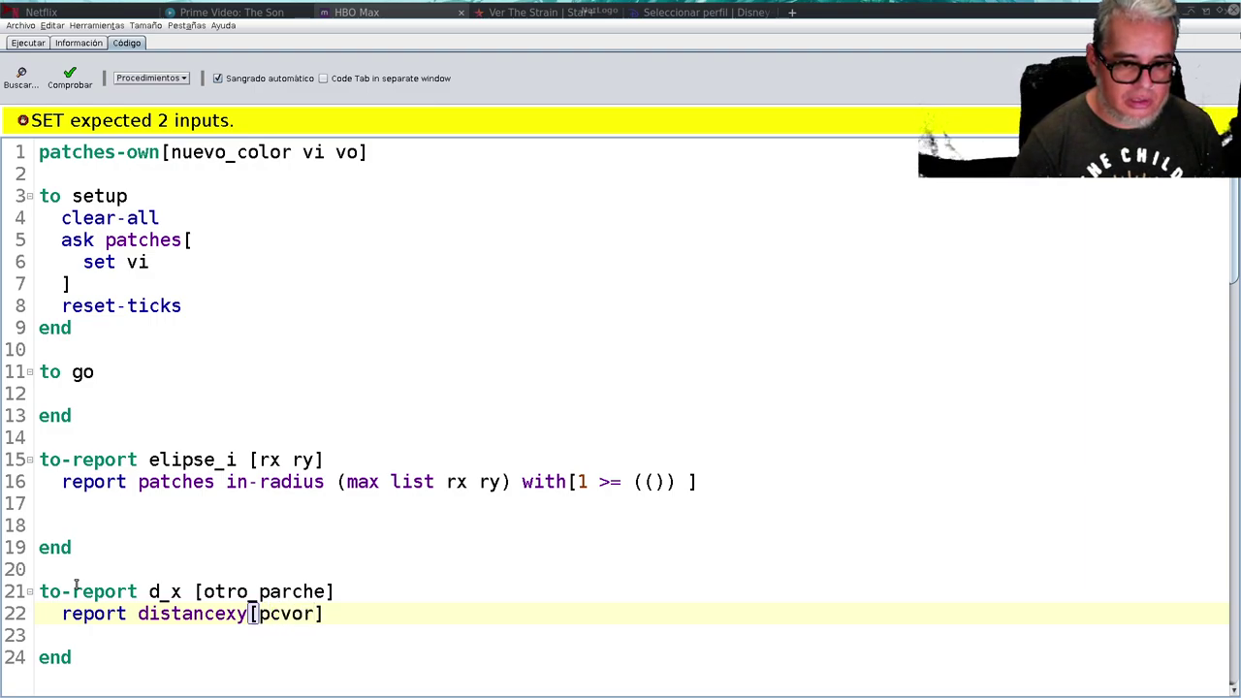
key("Left")
key("Left")
key("BackSpace")
type("c")
key("Left")
key("BackSpace")
type("x")
key("End")
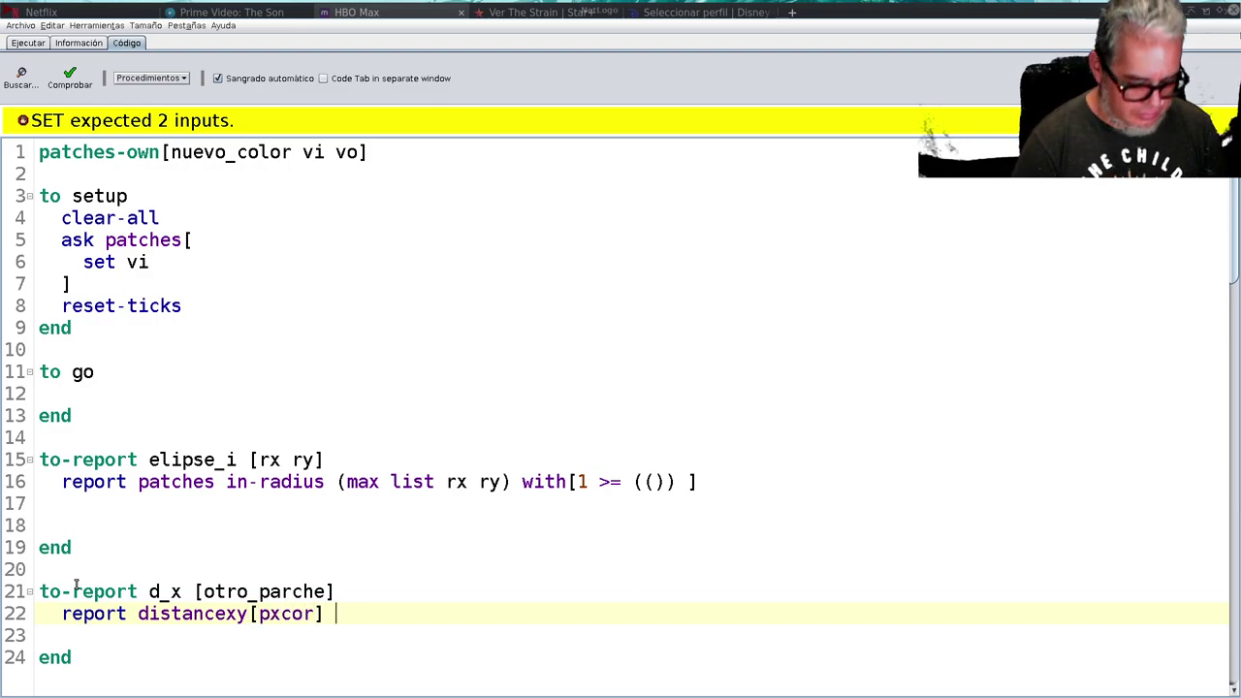
type("of otr")
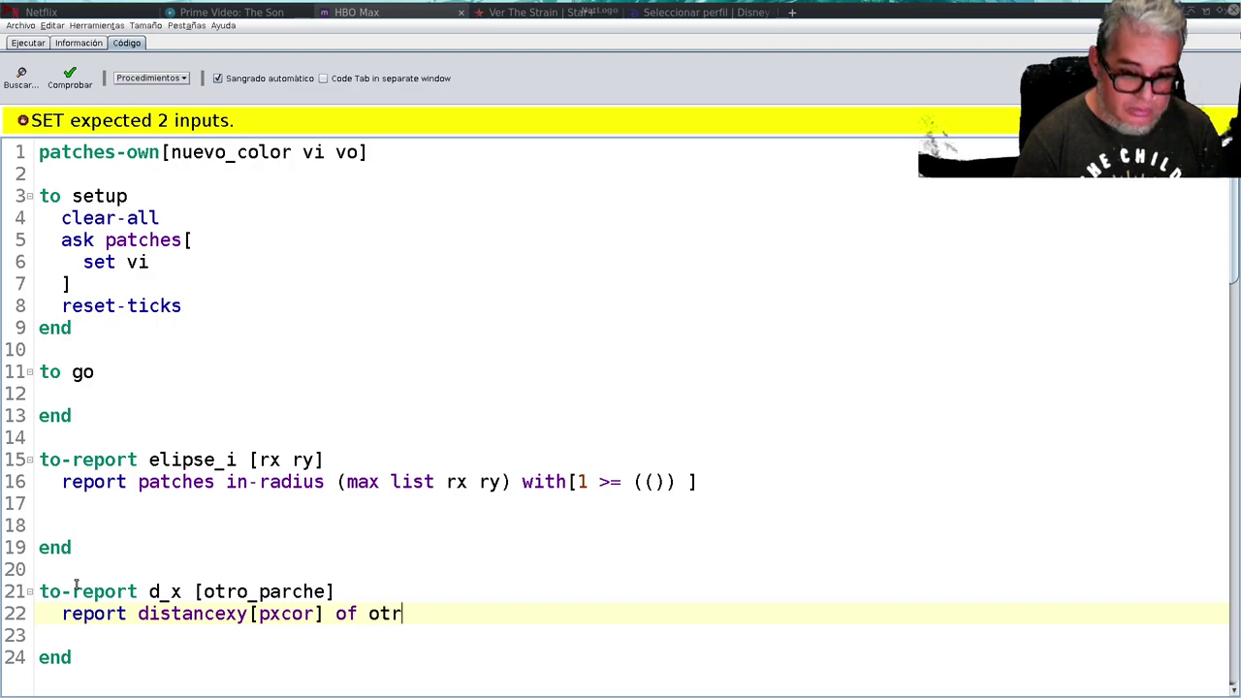
type("o_parche")
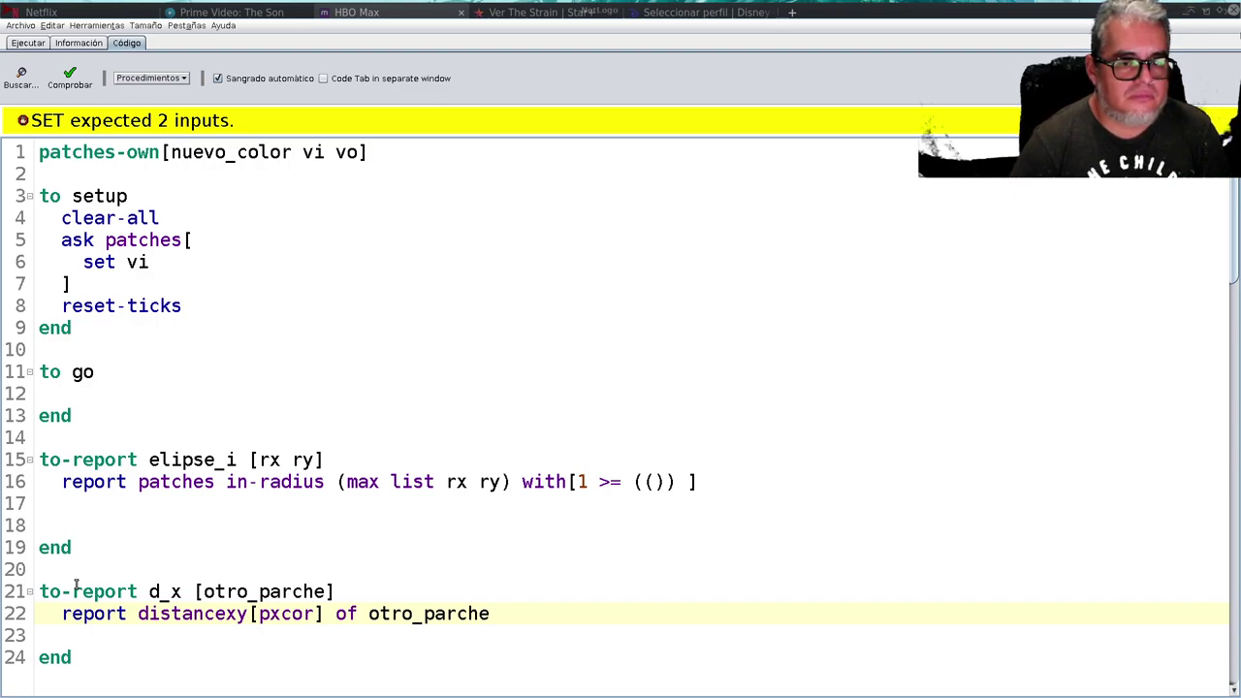
key("Return")
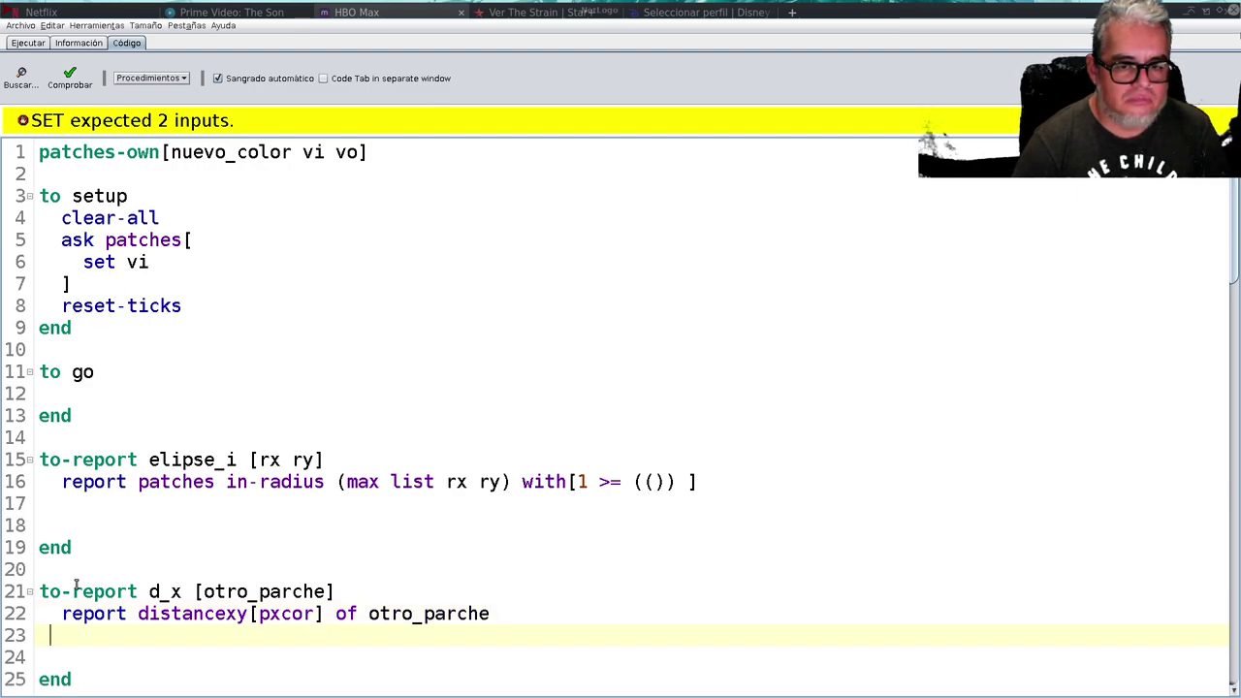
key("BackSpace")
type("pycor")
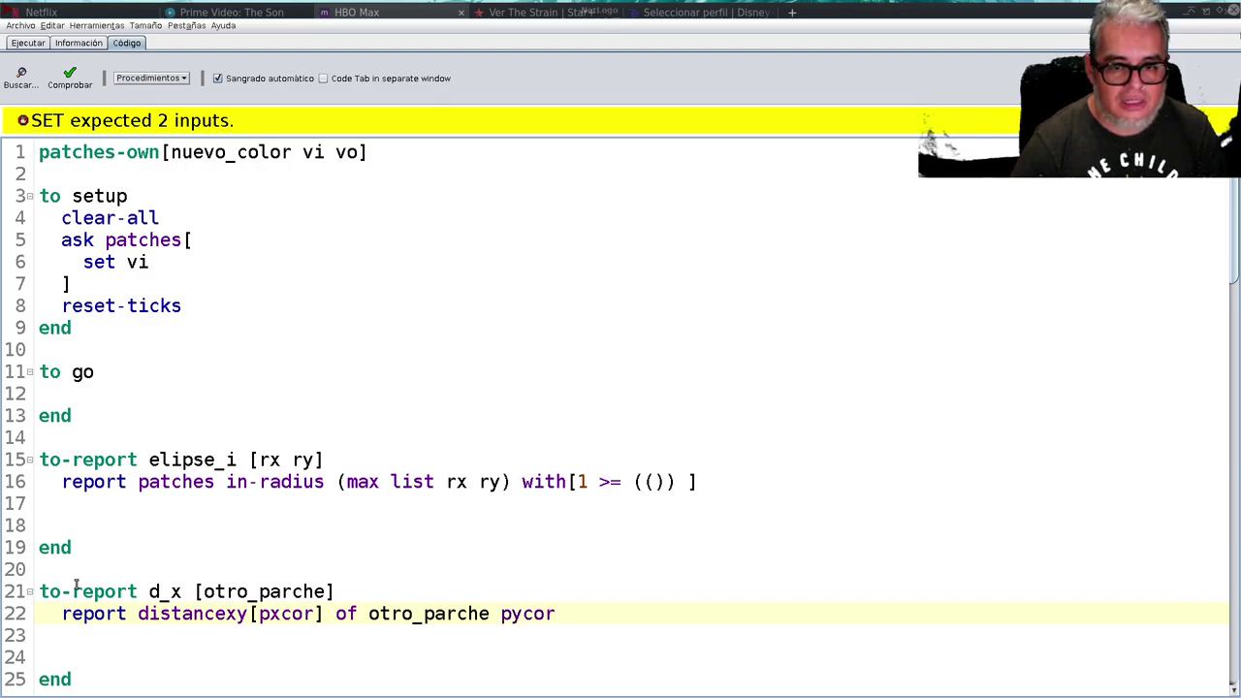
key("Return")
key("Delete")
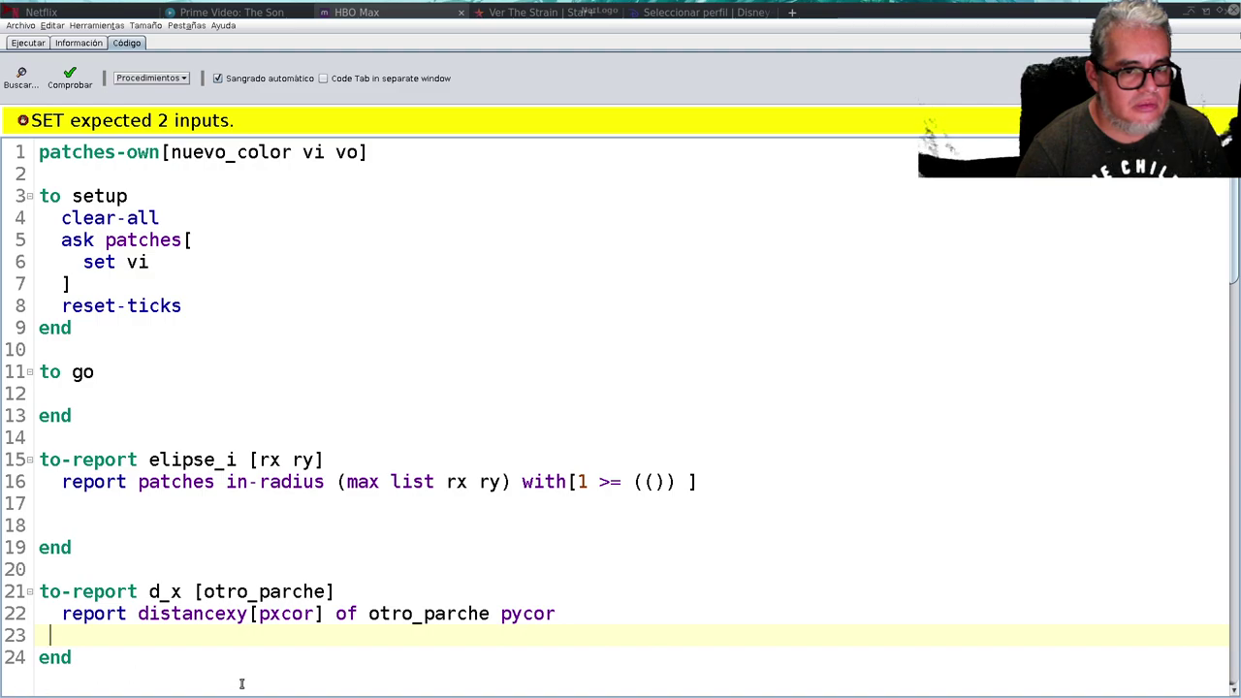
- Copy the whole d_x reporter and paste a duplicate below it
left_click(250, 613)
left_click(325, 614)
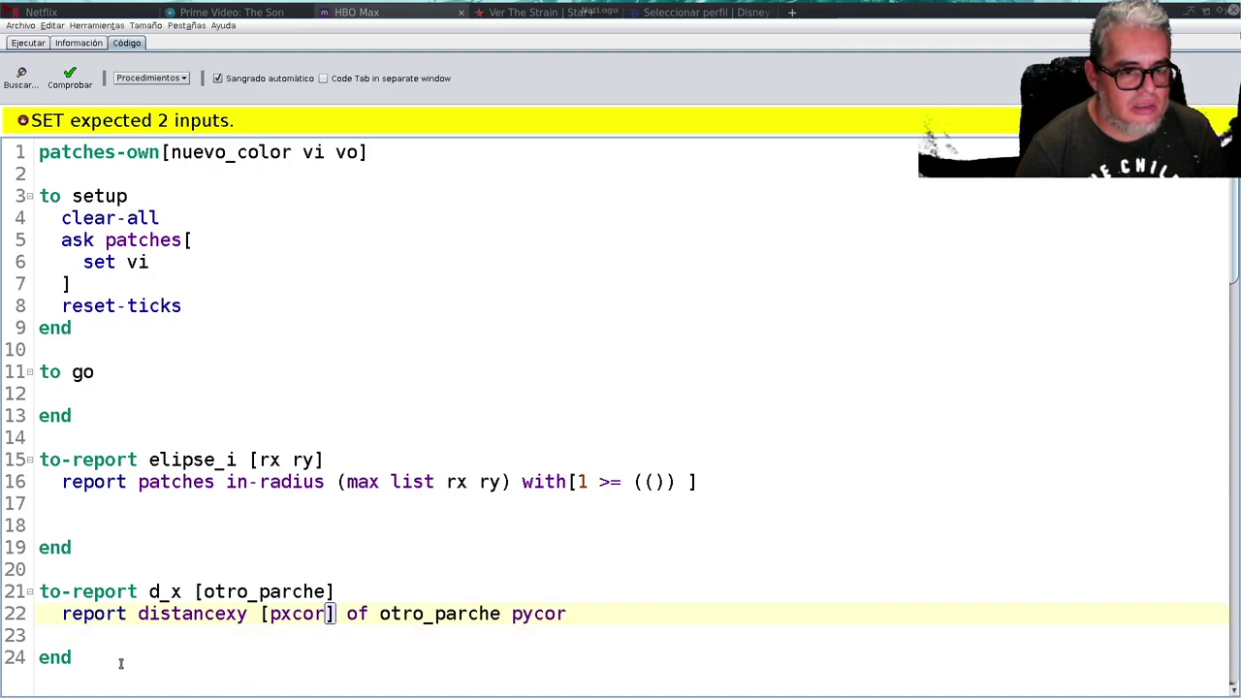
left_click_drag(71, 657, 37, 593)
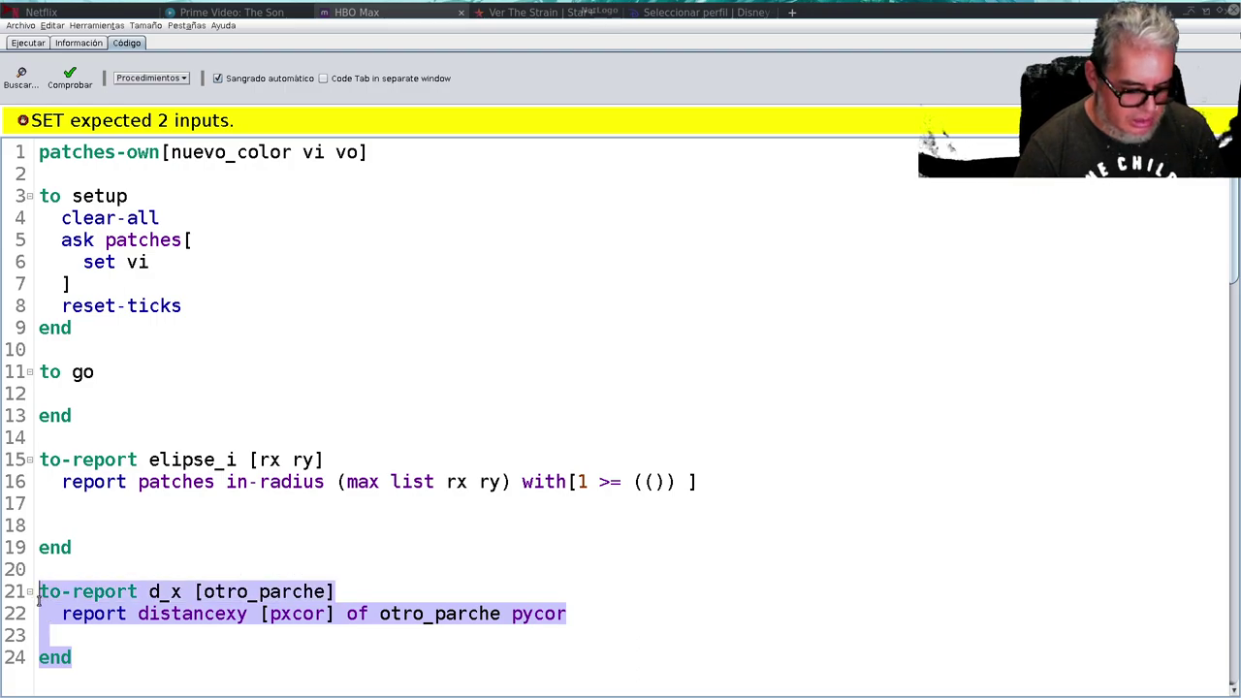
scroll(37, 602, "down", 3)
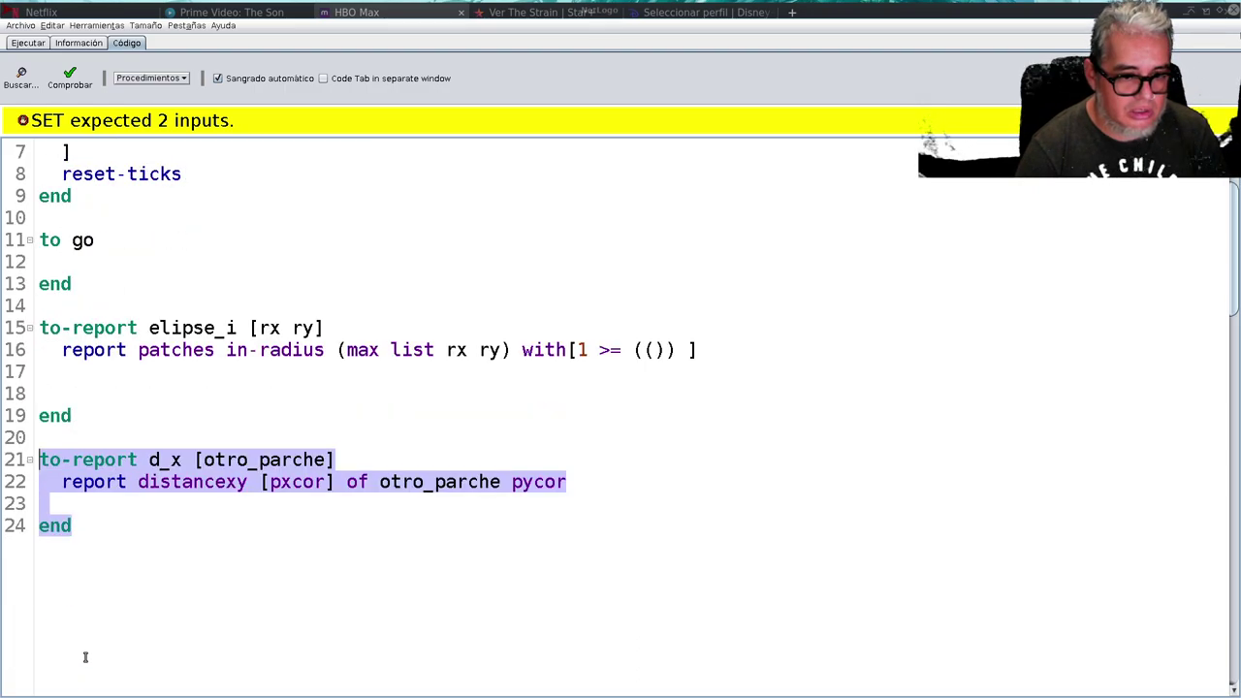
left_click(70, 531)
key("Return")
key("Return")
type("to-report d_x [otro_parche]   report distancexy [pxcor] of otro_parche pycor  end")
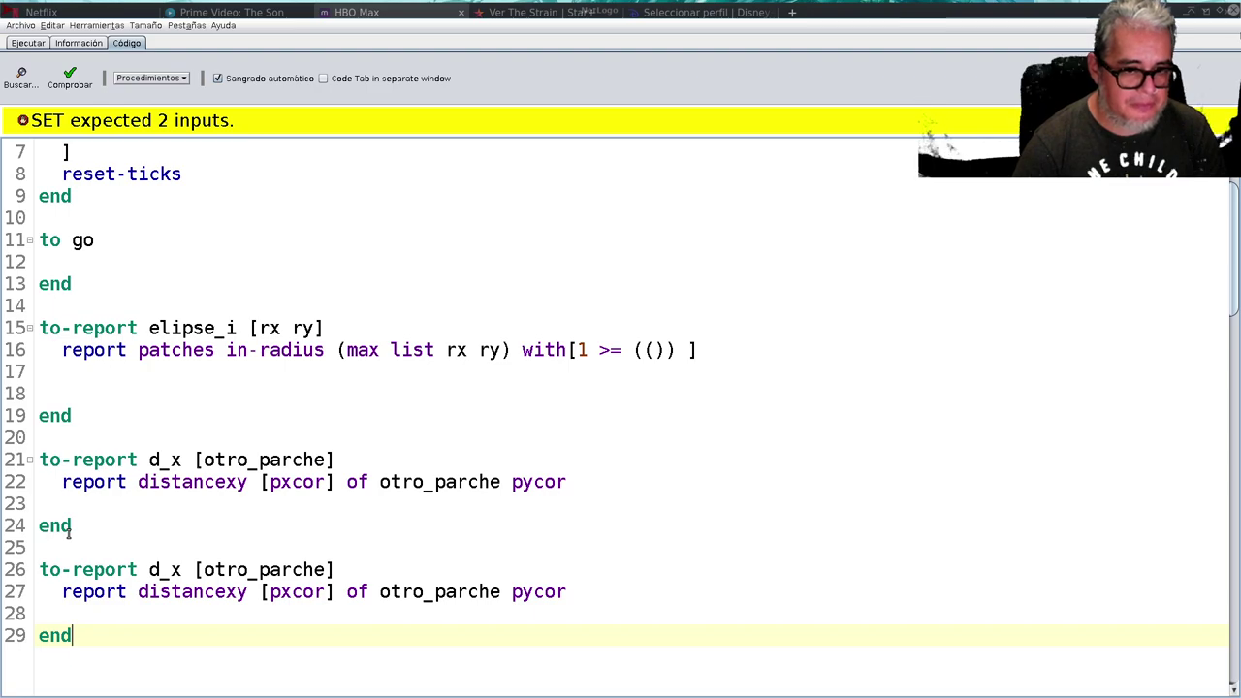
- Rename the copy to d_y and change its line to distancexy pxcor [pycor] of otro_parche
left_click(182, 569)
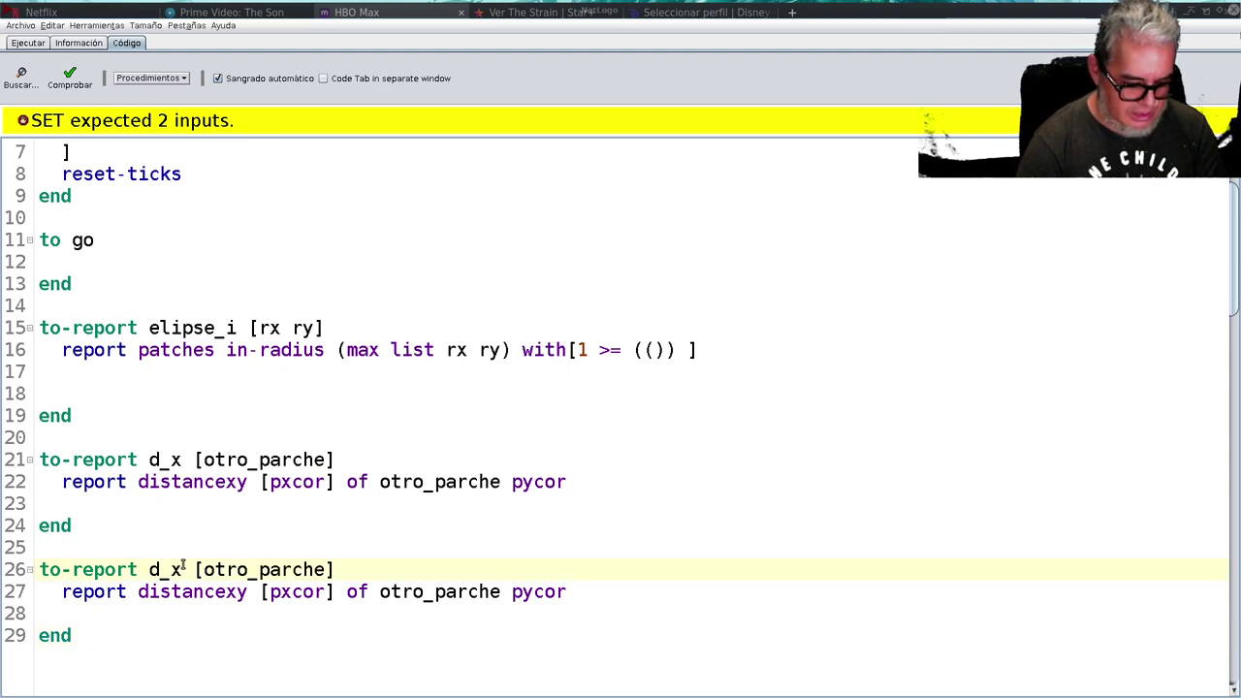
key("BackSpace")
type("y")
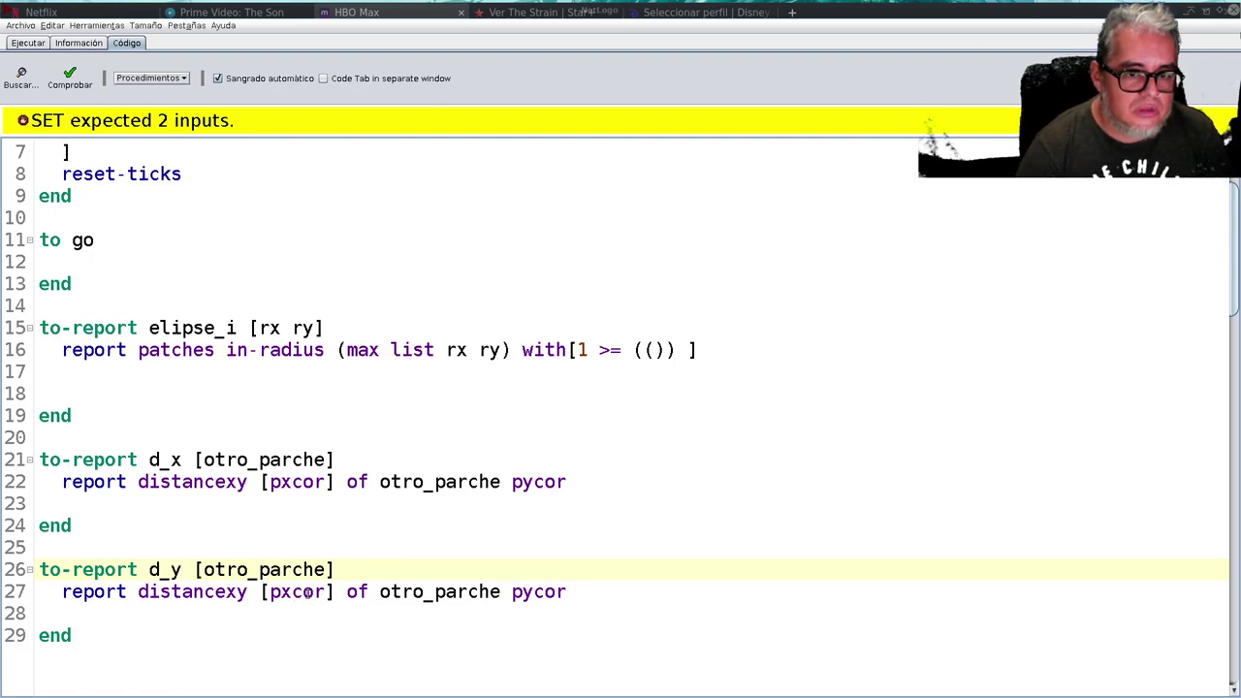
left_click(269, 591)
key("BackSpace")
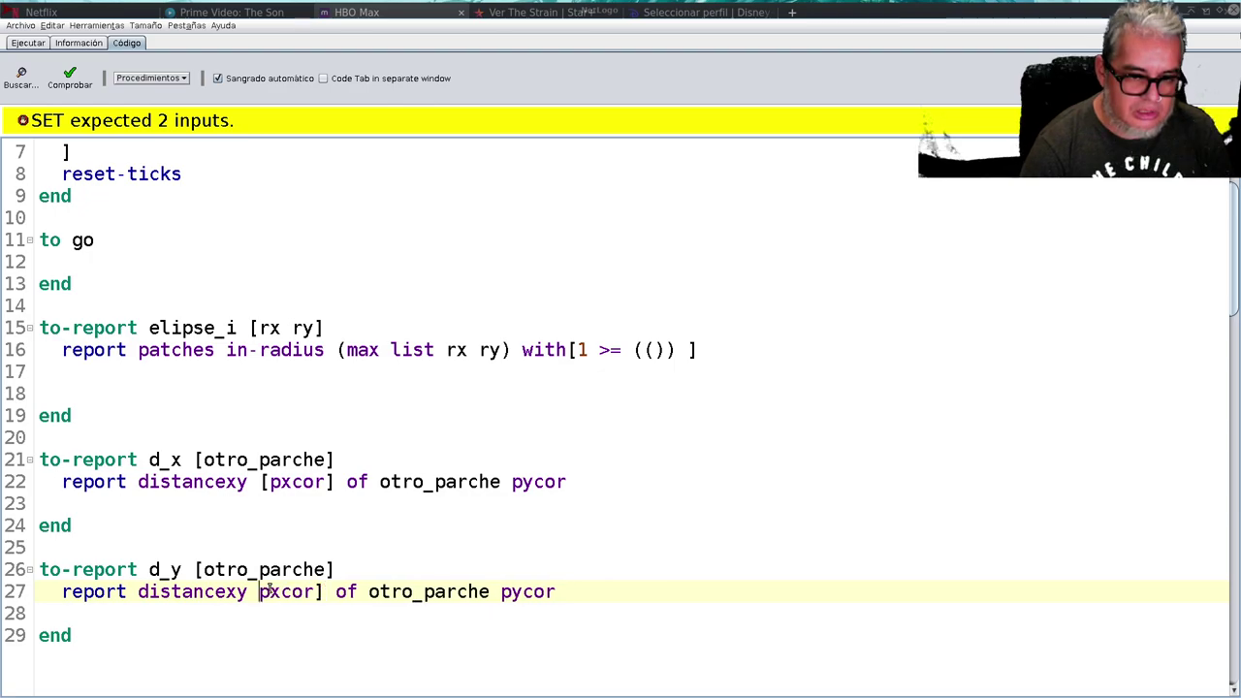
key("Right")
key("Right")
key("Right")
key("Right")
key("Right")
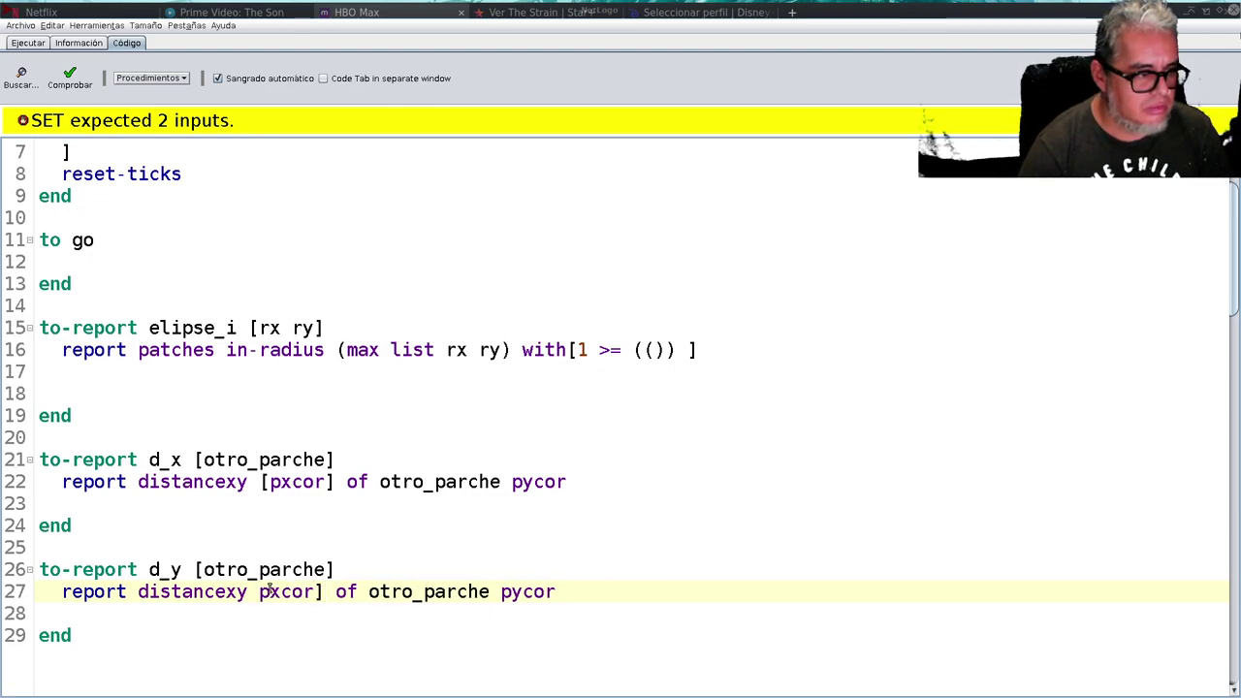
key("BackSpace")
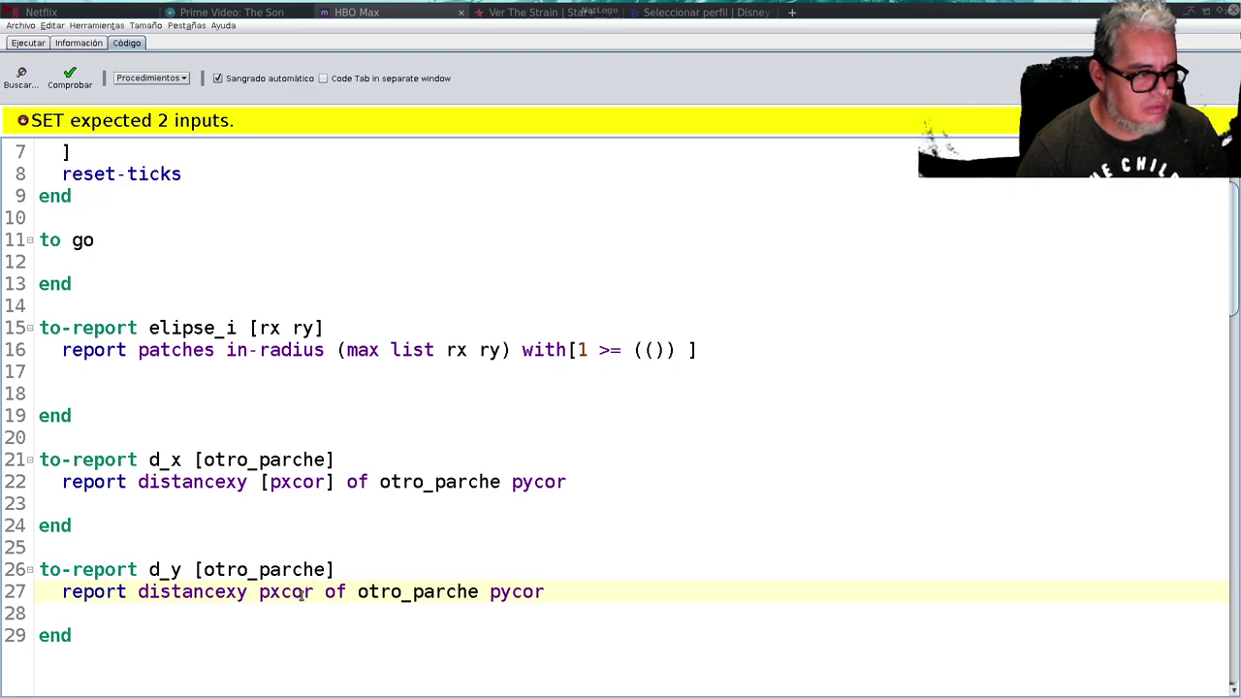
left_click(314, 591)
type("[]")
key("Left")
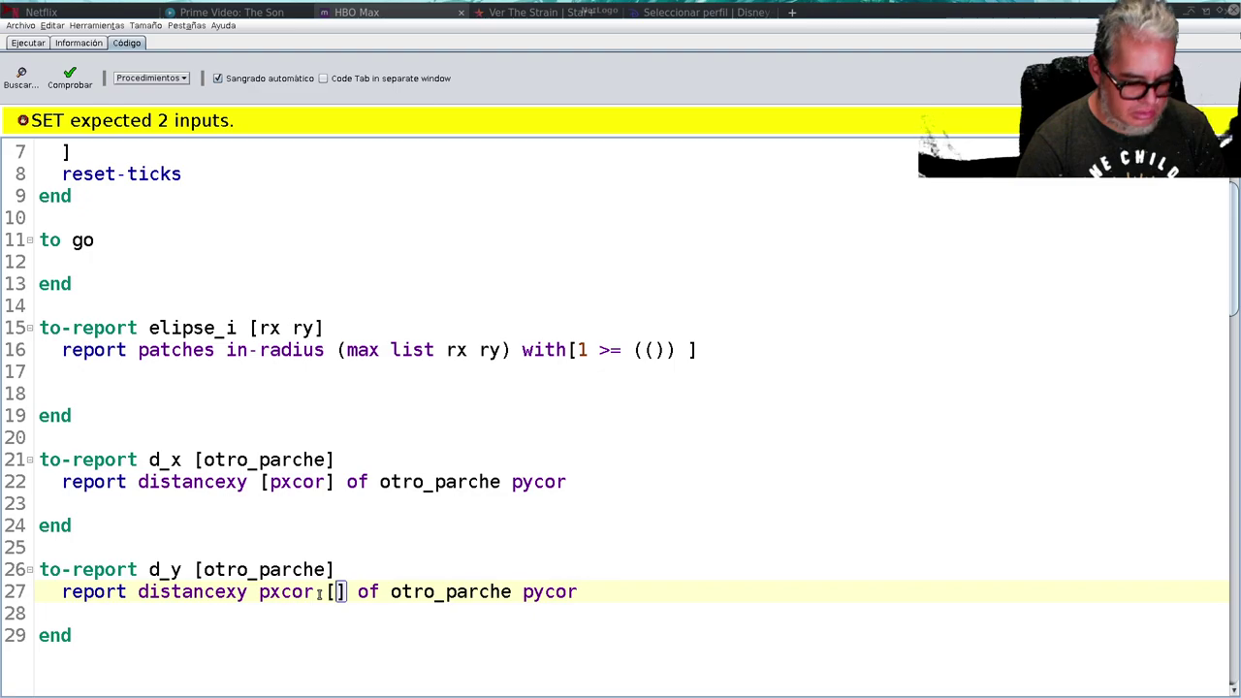
type("p")
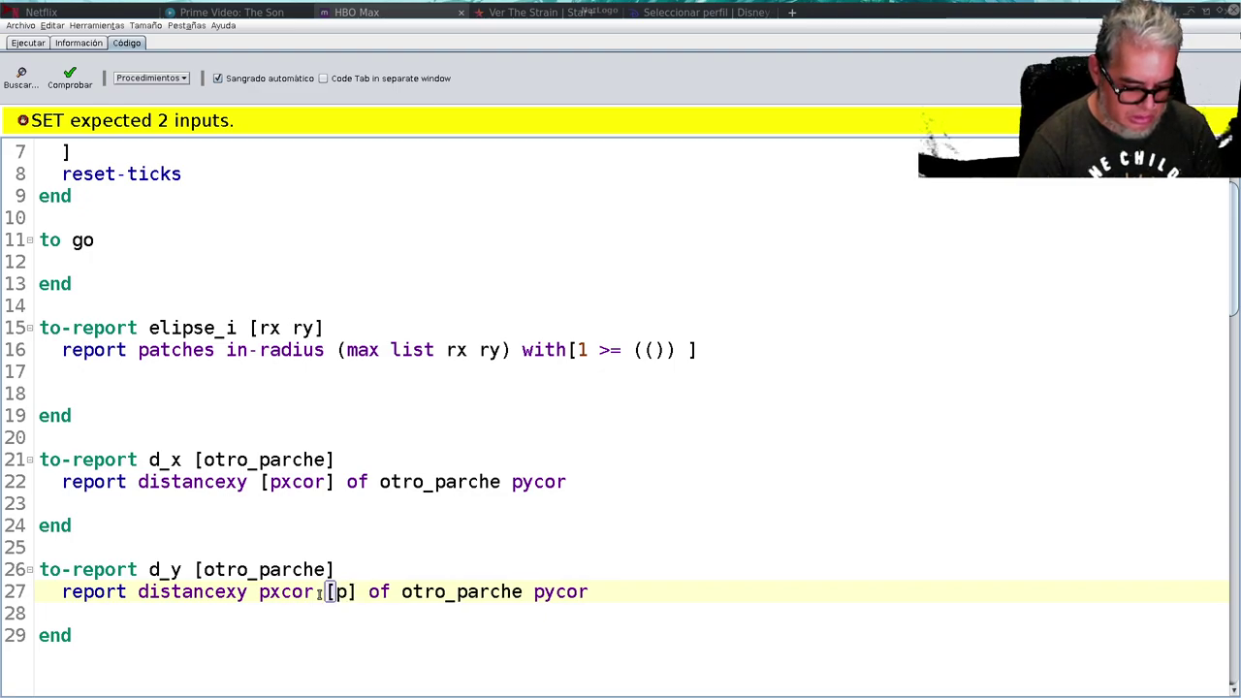
type("ycor")
left_click(640, 592)
key("BackSpace")
key("BackSpace")
key("BackSpace")
key("BackSpace")
key("BackSpace")
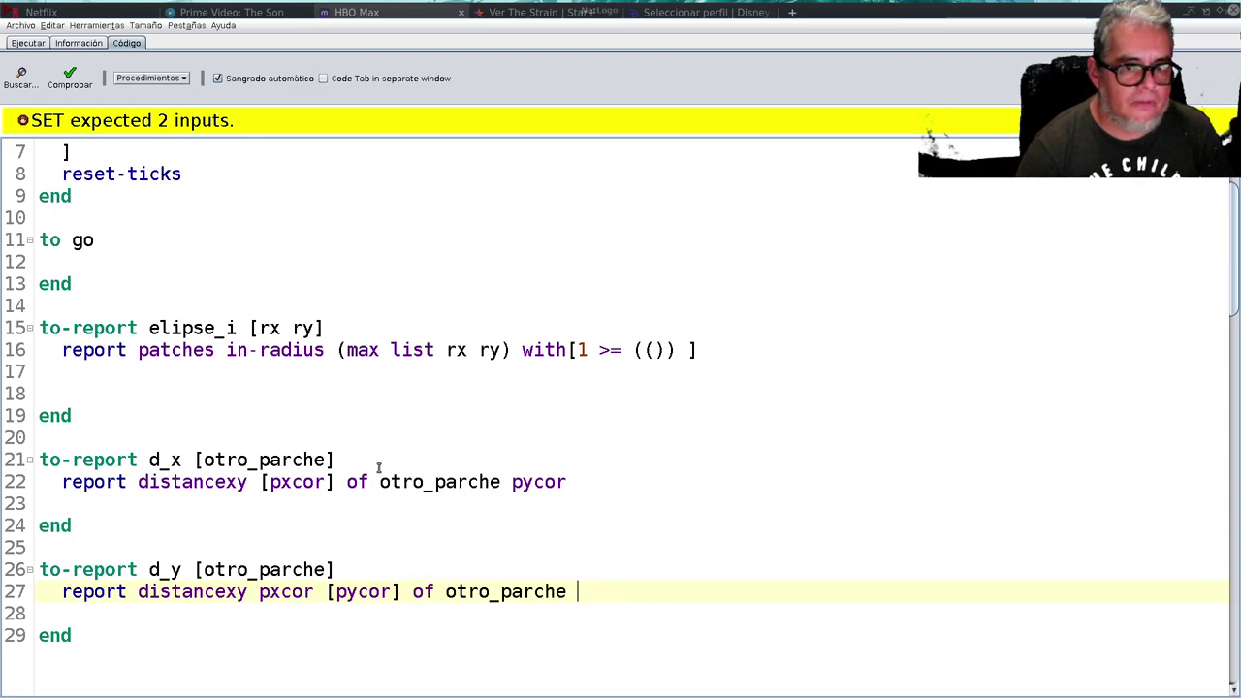
- On line 16, write (d_x myself ^ 2) / (rx) + and continue on a new line
left_click(659, 351)
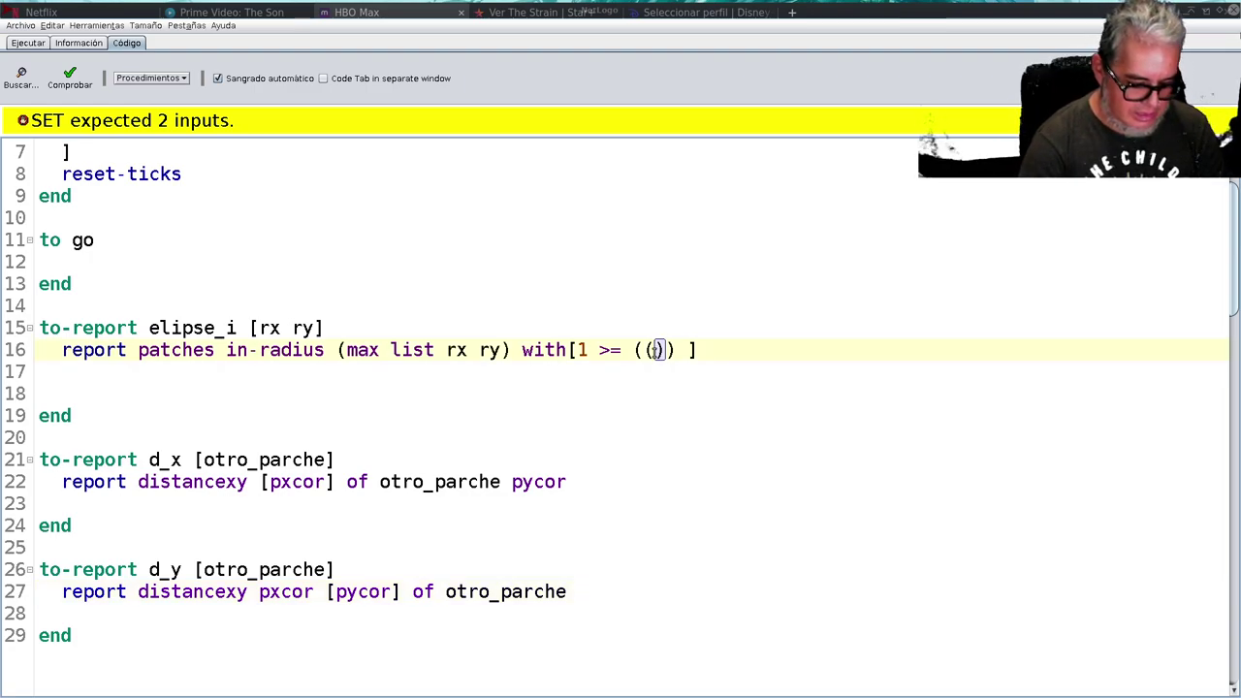
type("d_x")
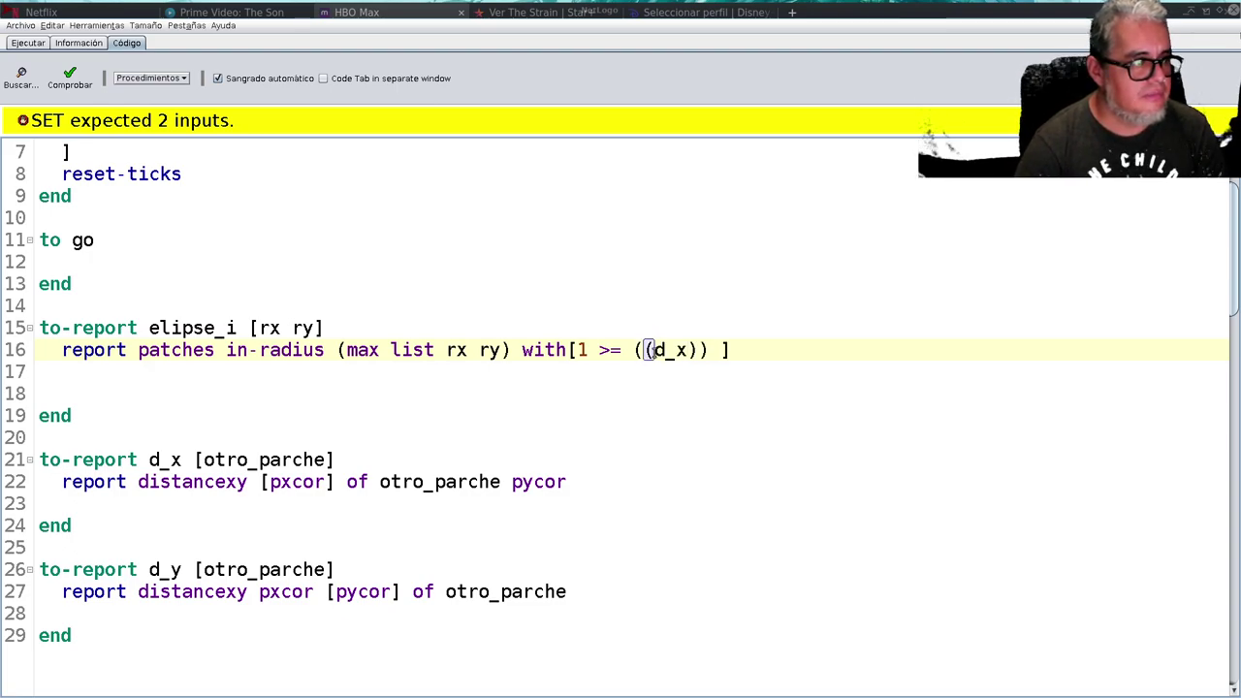
type(" myself")
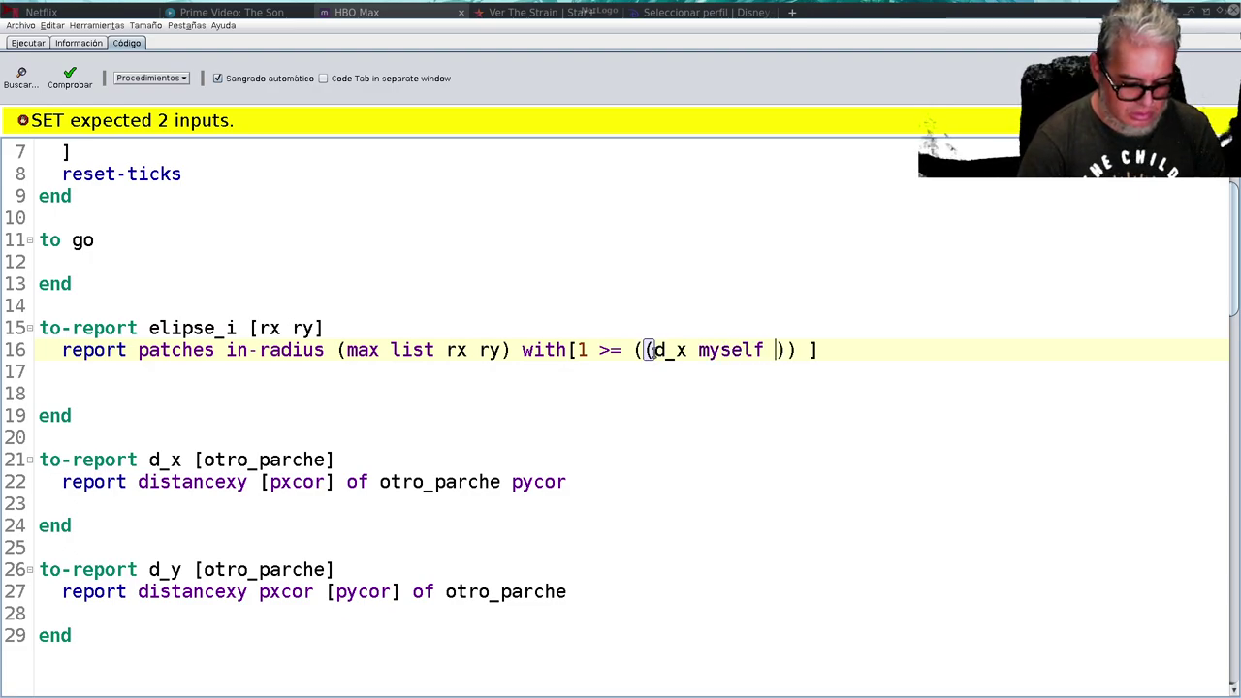
type(" ^^")
key("BackSpace")
type("2")
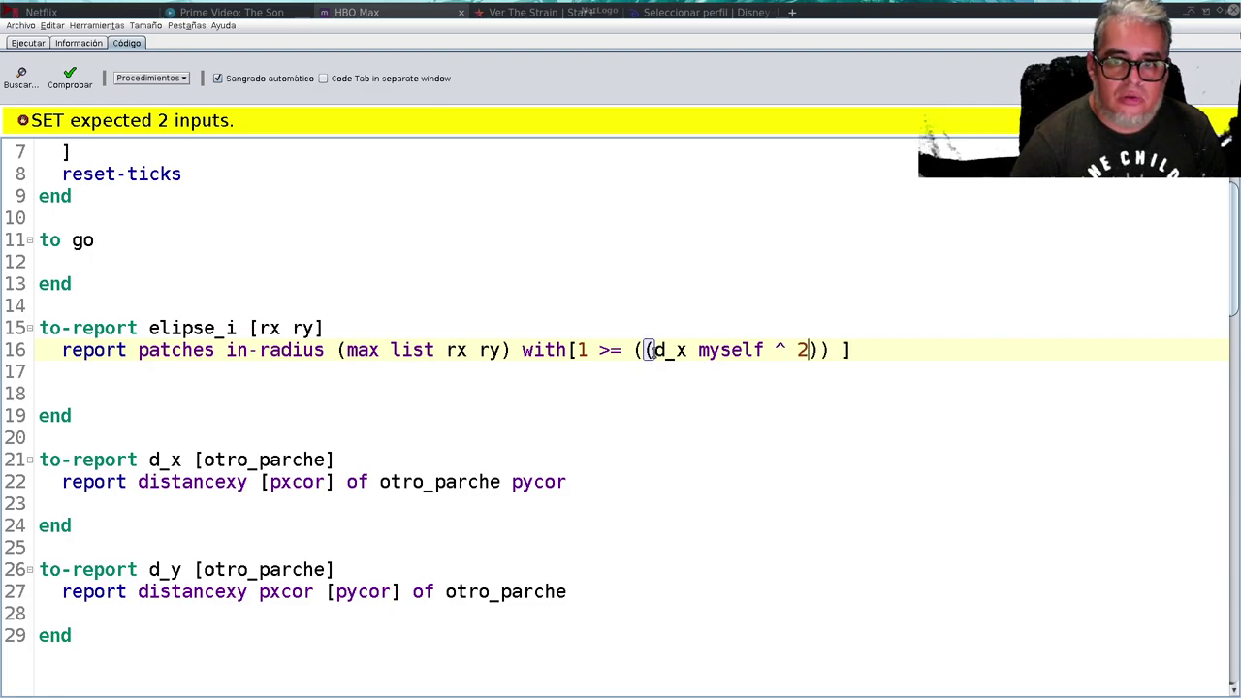
key("Right")
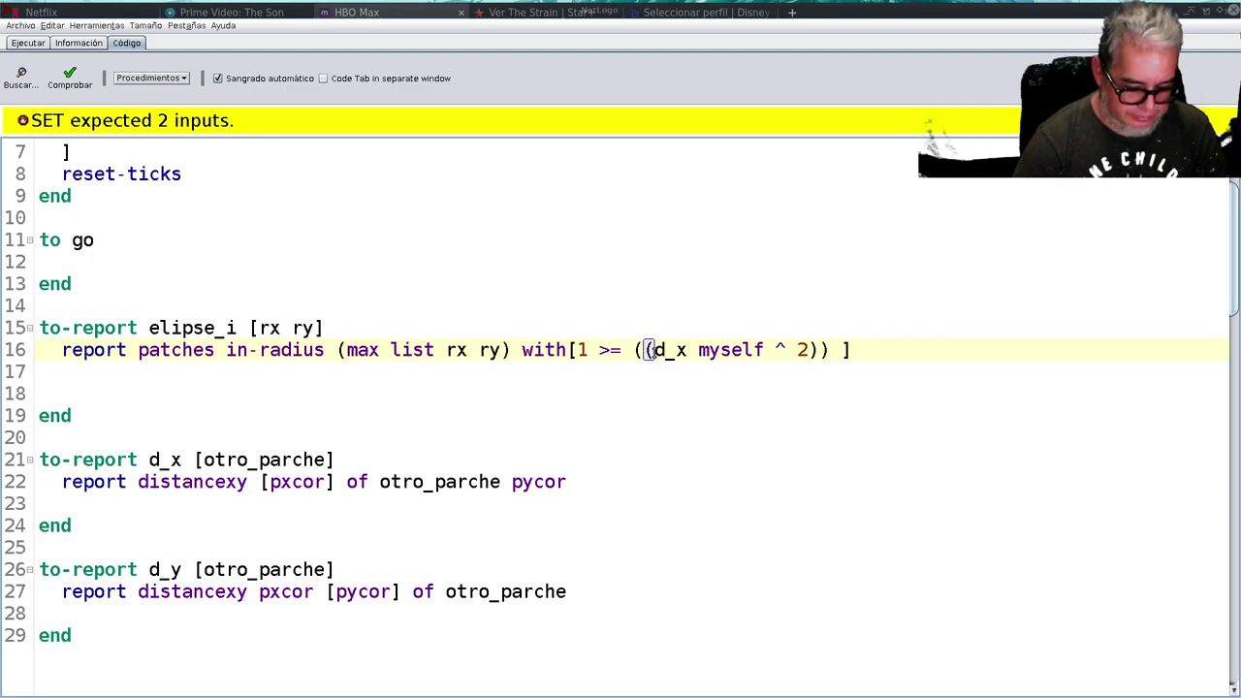
type("/ ")
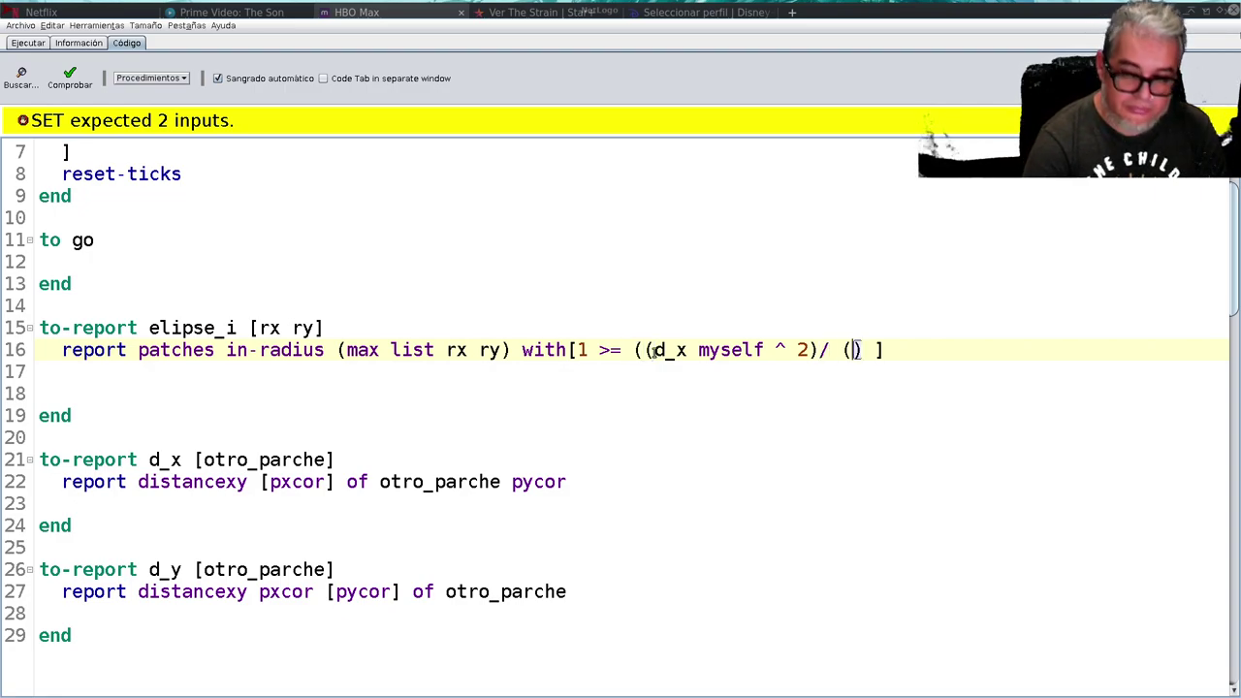
type("()")
key("Left")
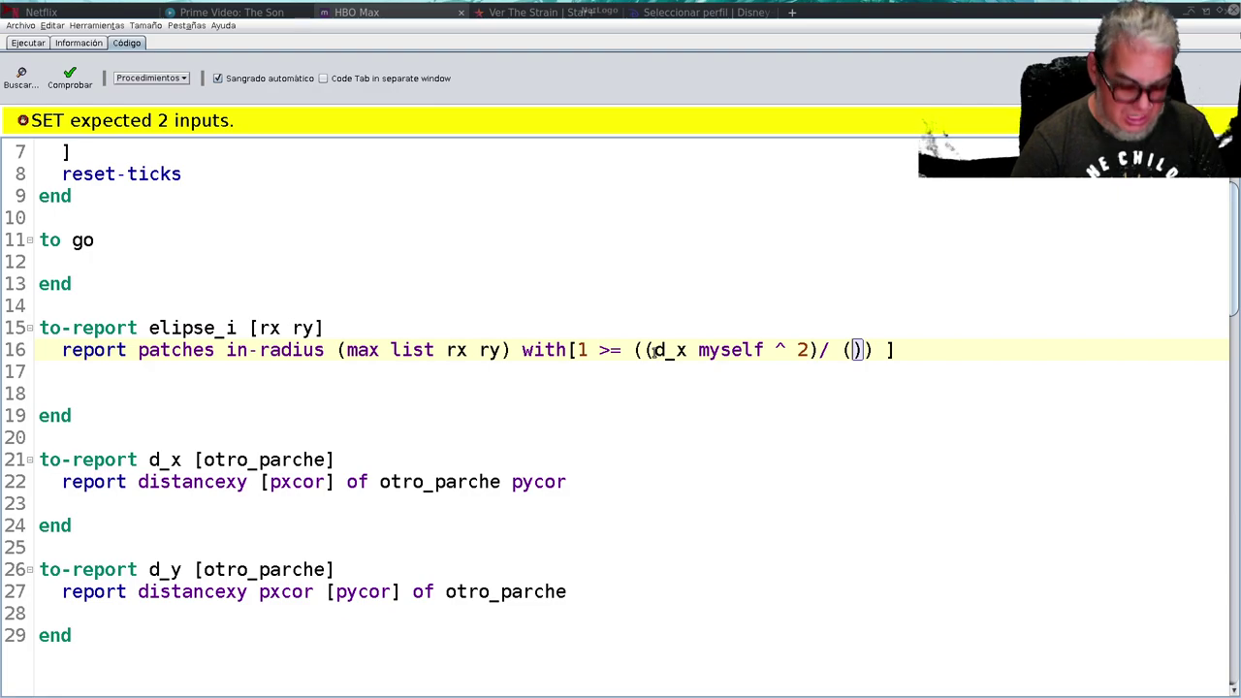
type("rx")
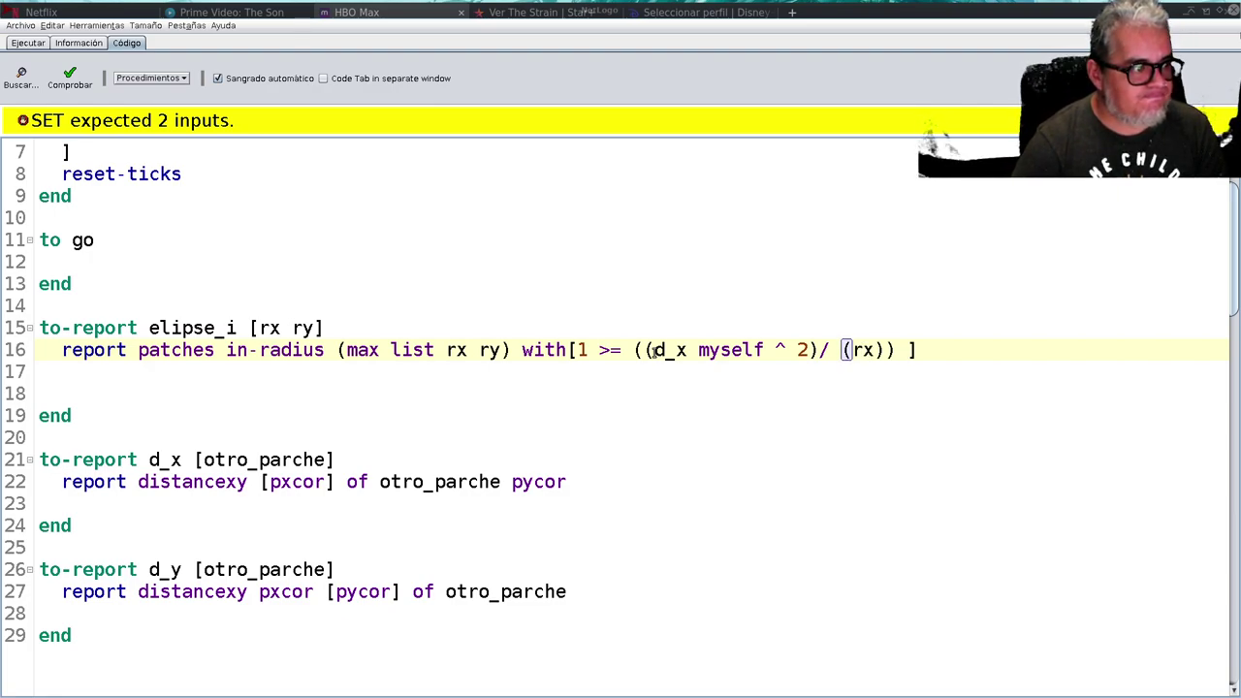
key("Right")
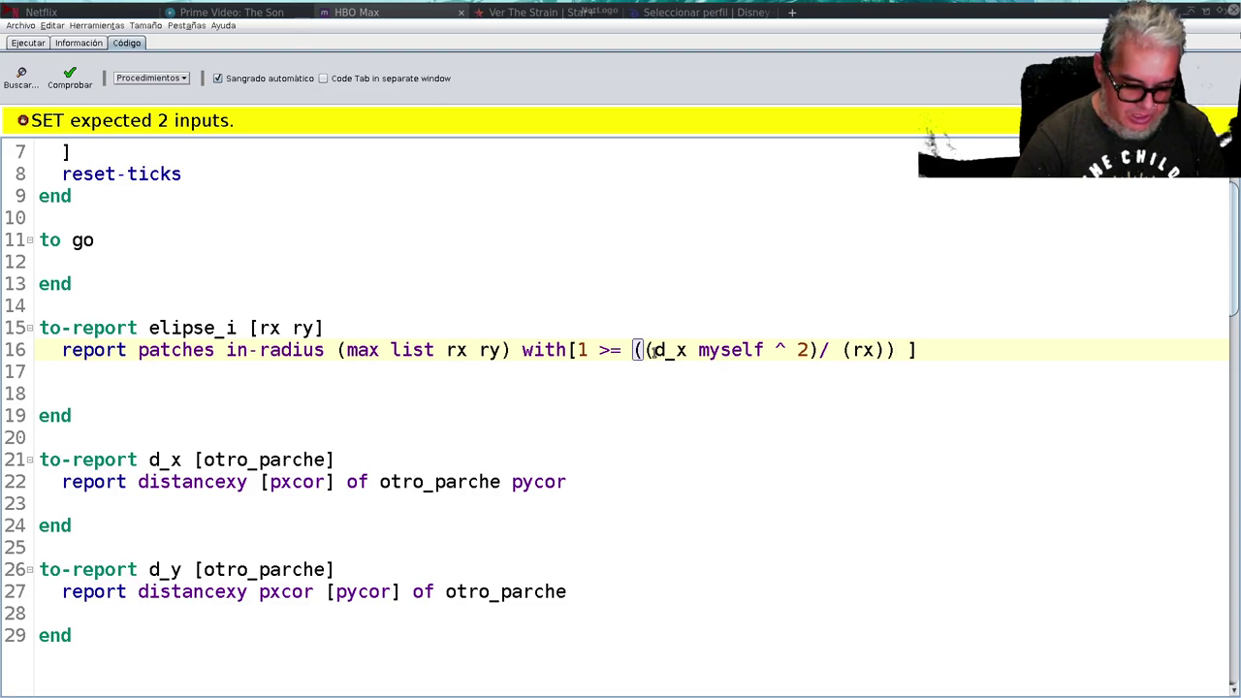
type("+")
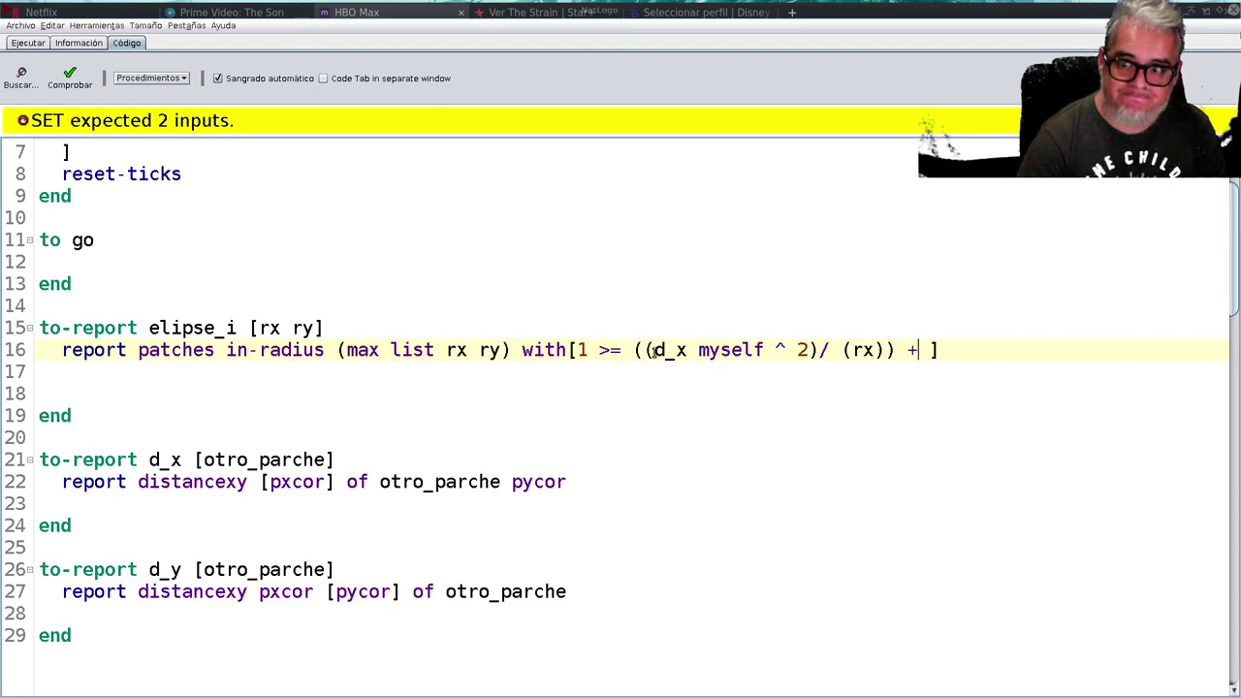
key("Return")
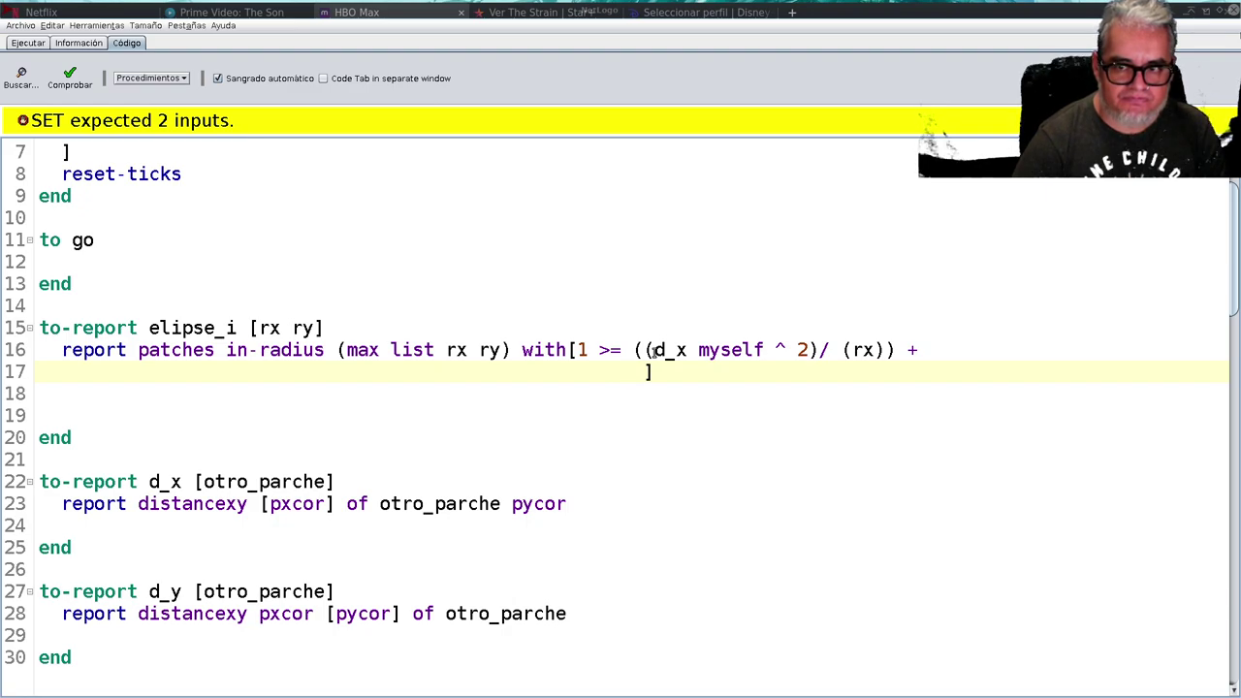
- Build the second term, (d_y myself ^ 2) over (ry), on line 17
key("Left")
type("0")
key("BackSpace")
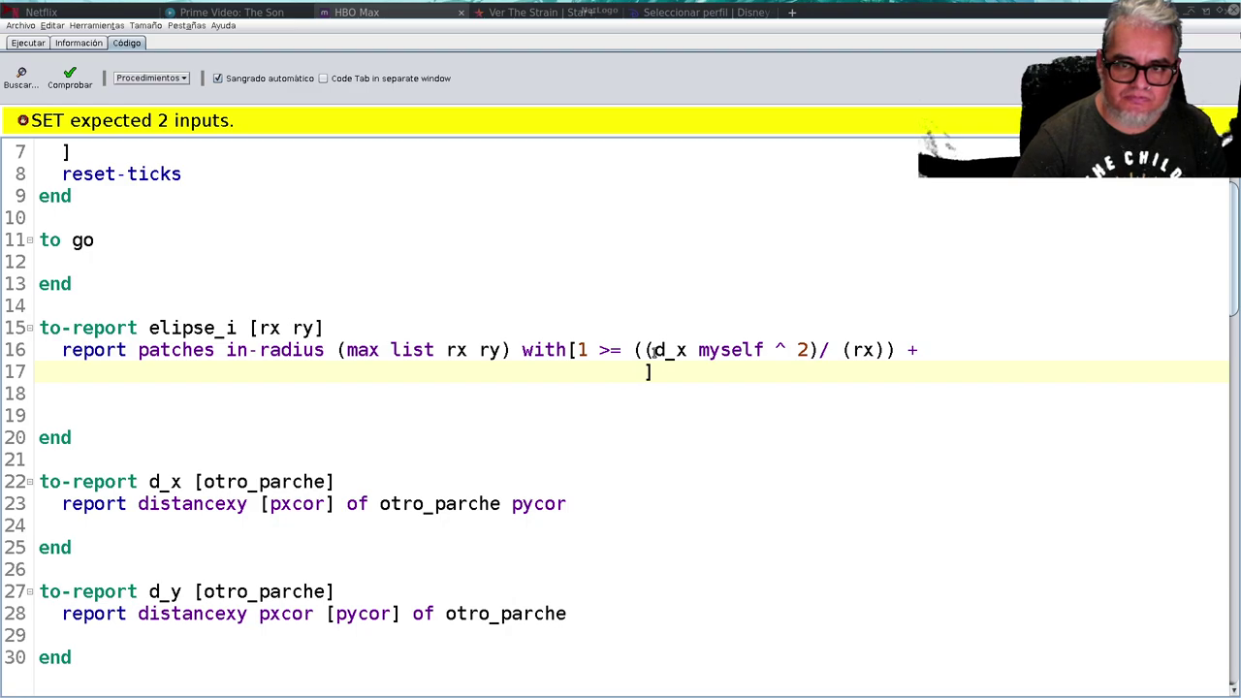
key("Right")
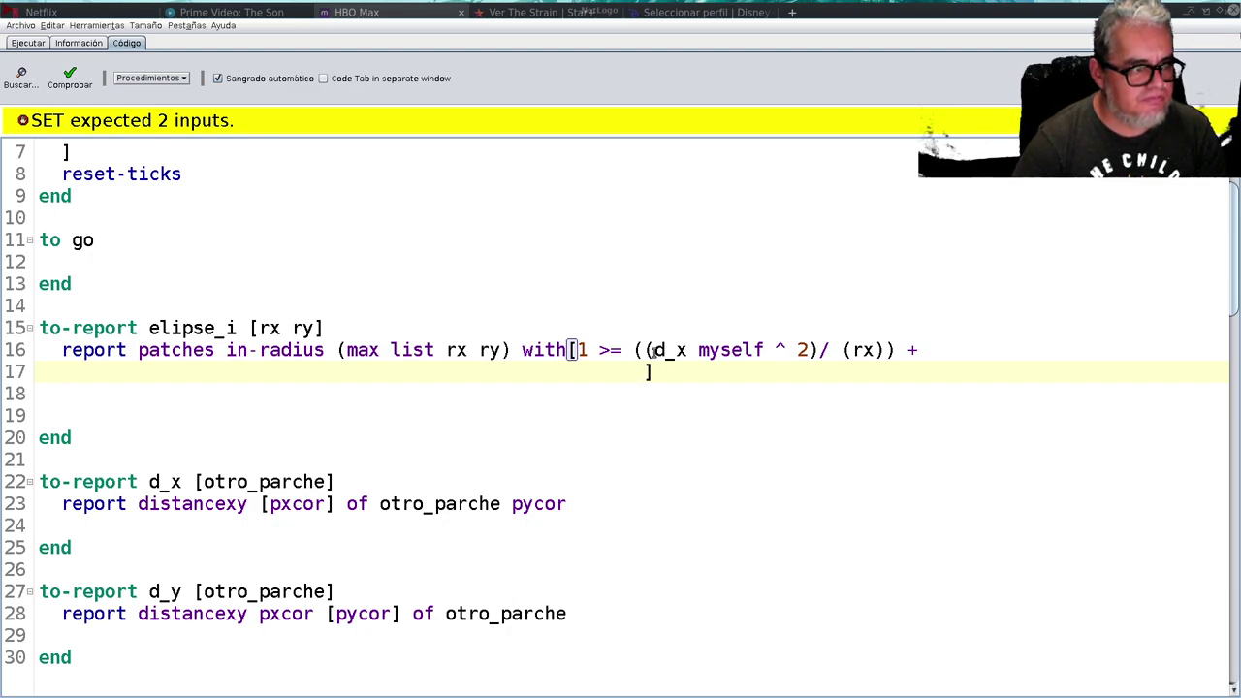
type("()")
key("Left")
type("()")
key("Left")
key("Right")
type("/()")
key("Left")
key("Left")
key("Left")
key("Left")
key("Right")
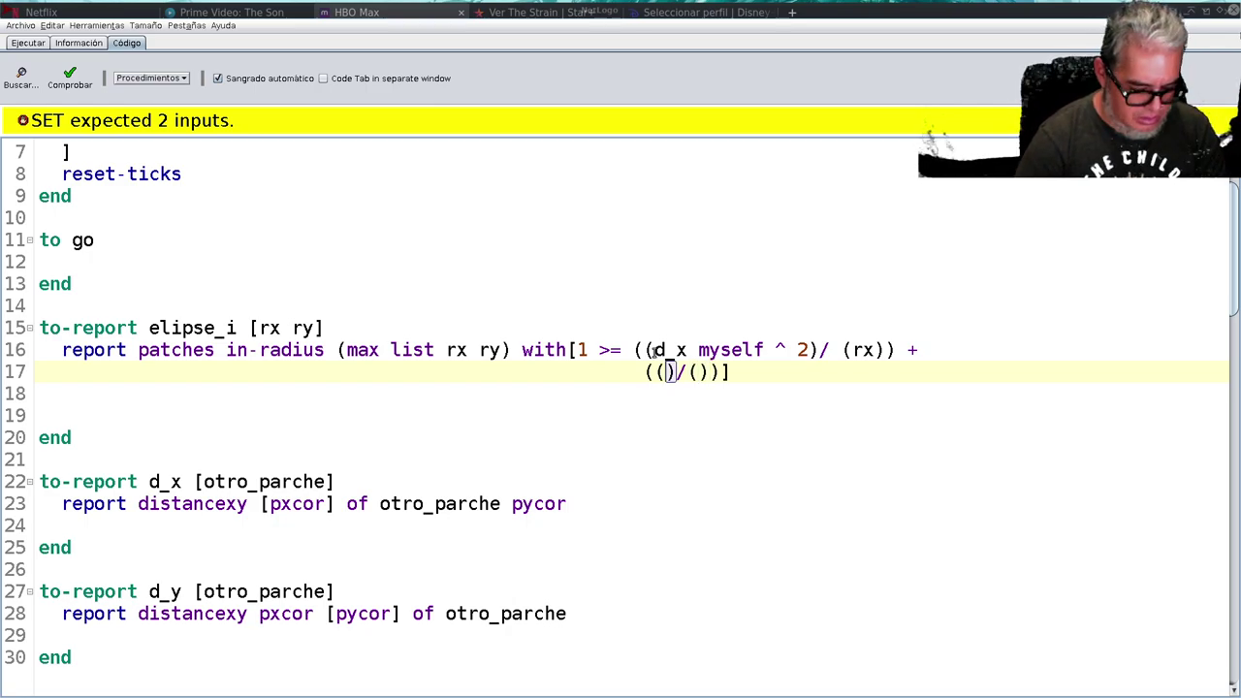
type("d_y")
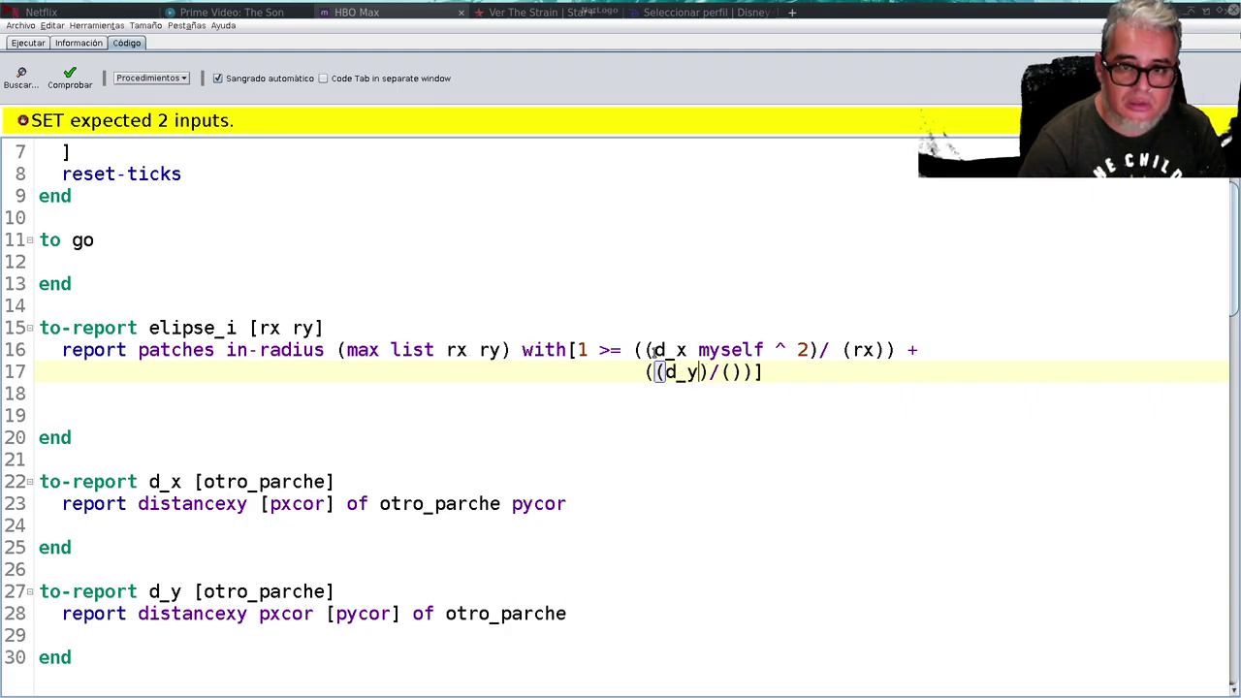
key("Right")
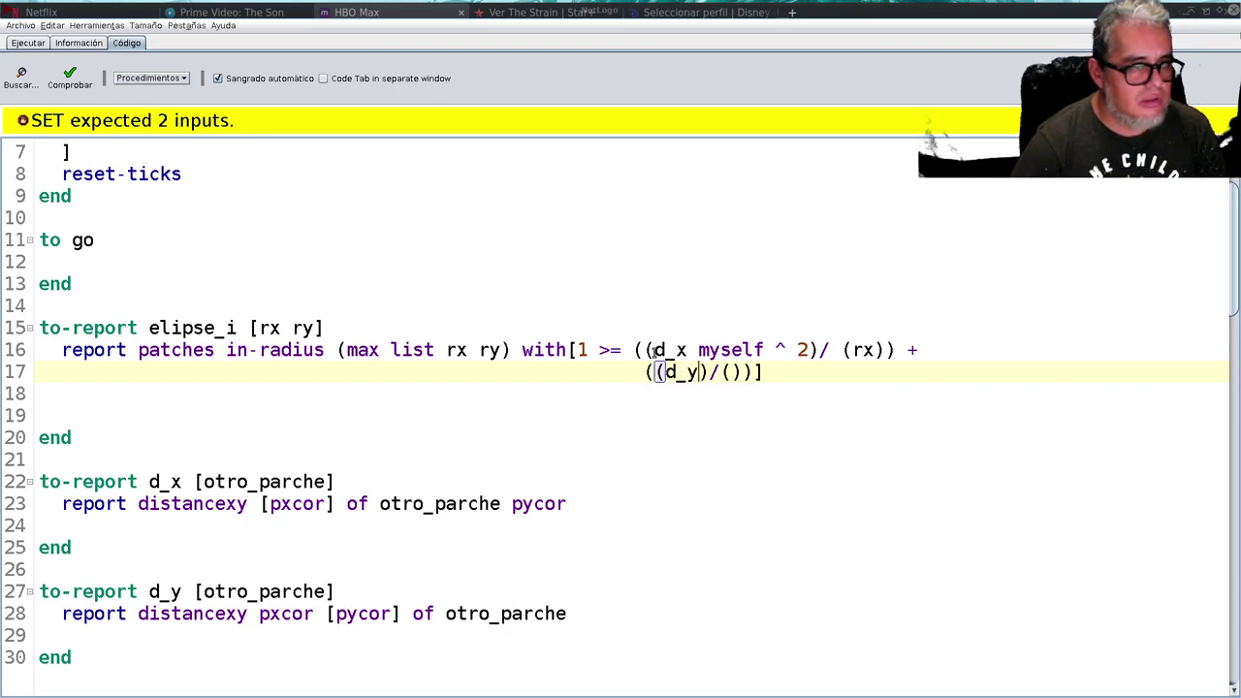
type("myself")
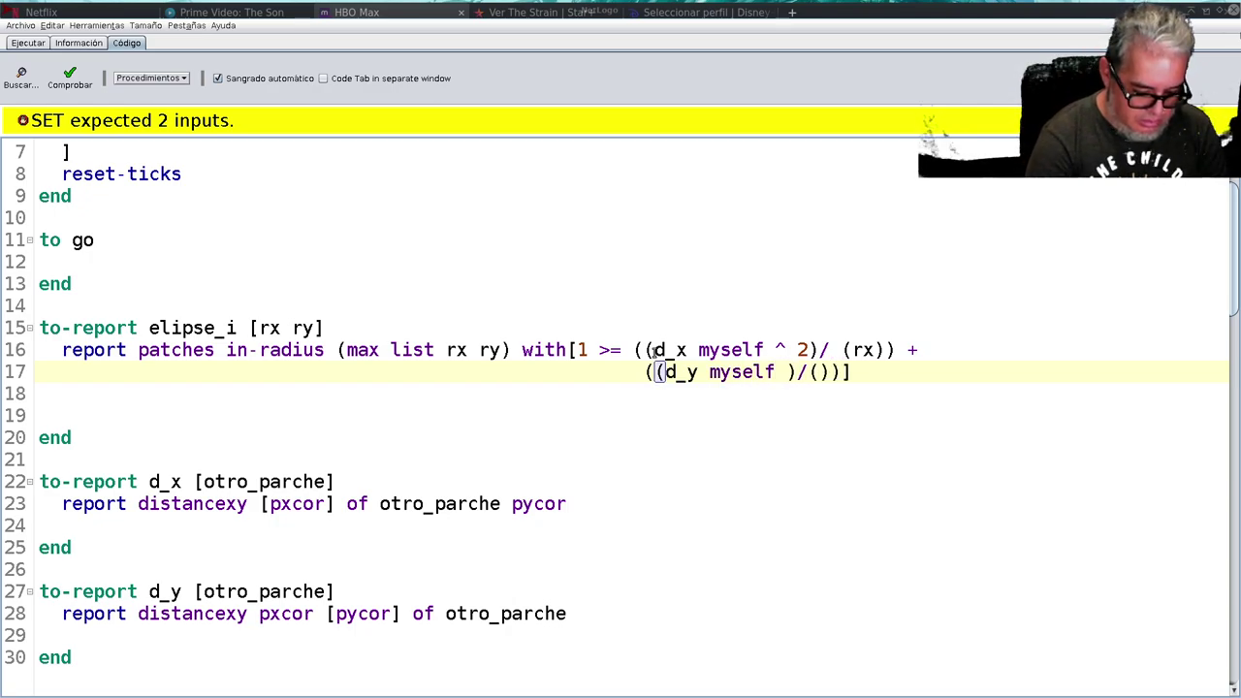
type(" ^^")
key("BackSpace")
type("2")
key("Right")
key("Right")
key("Right")
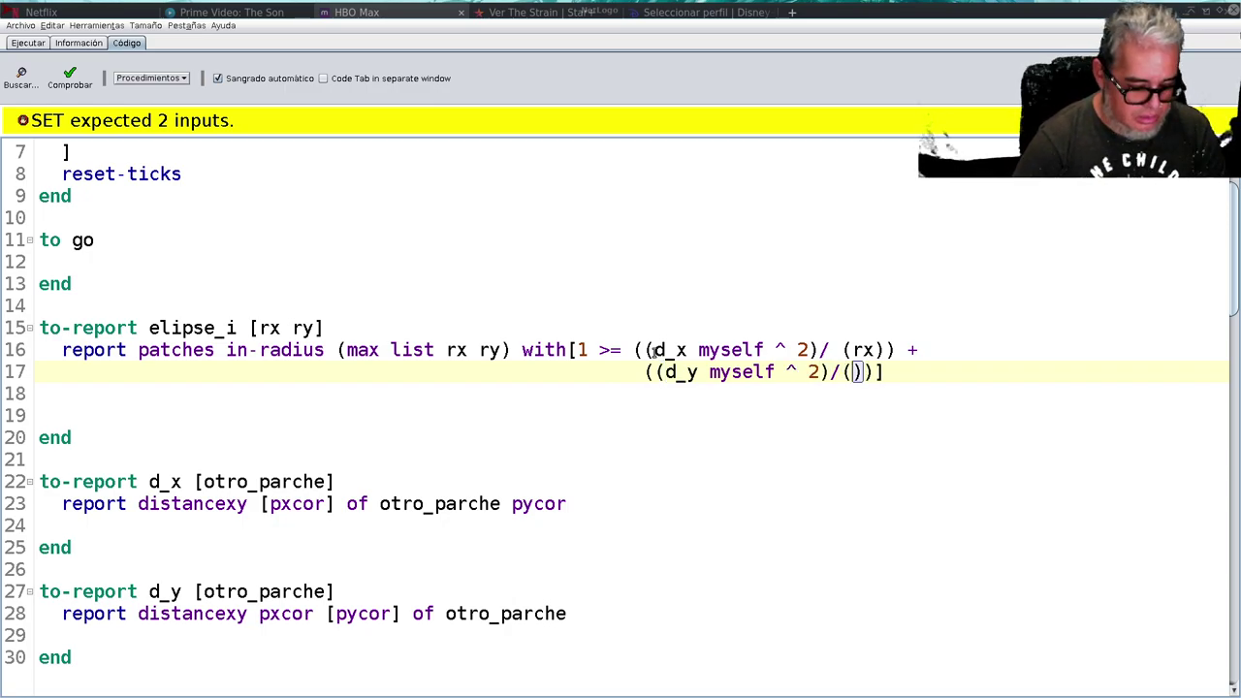
type("r")
key("Left")
key("Left")
type("y")
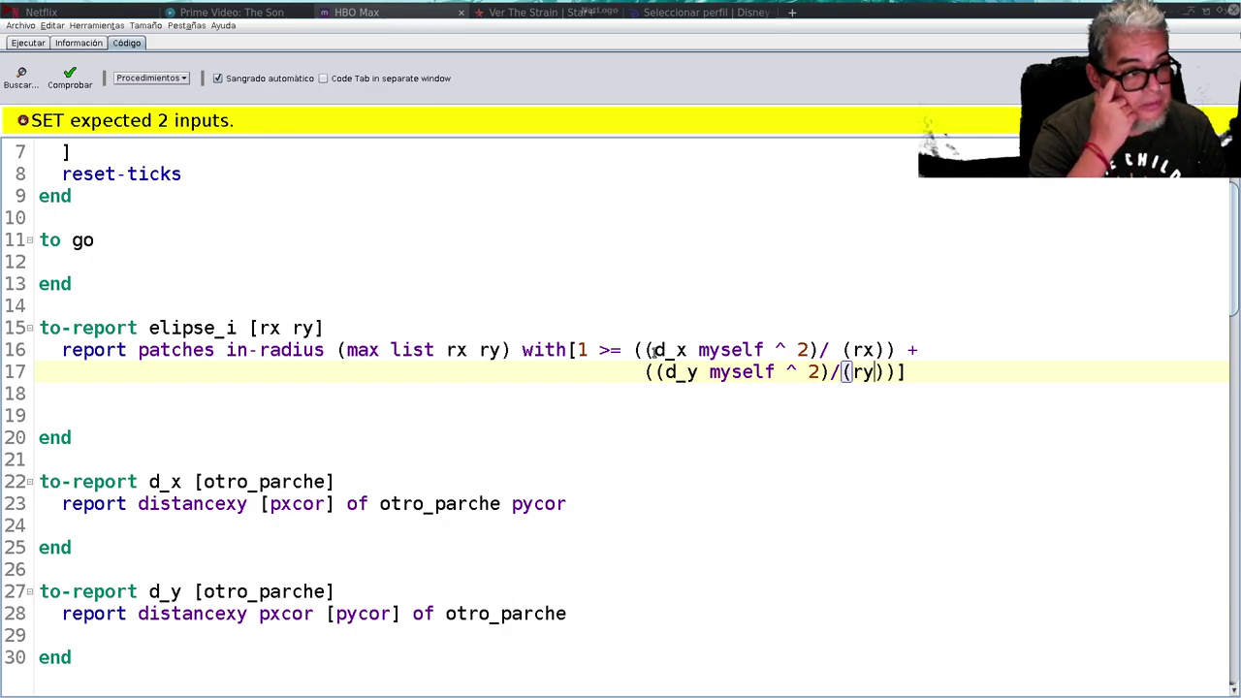
- Square the rx and ry denominators and remove an extra blank line before end
key("Up")
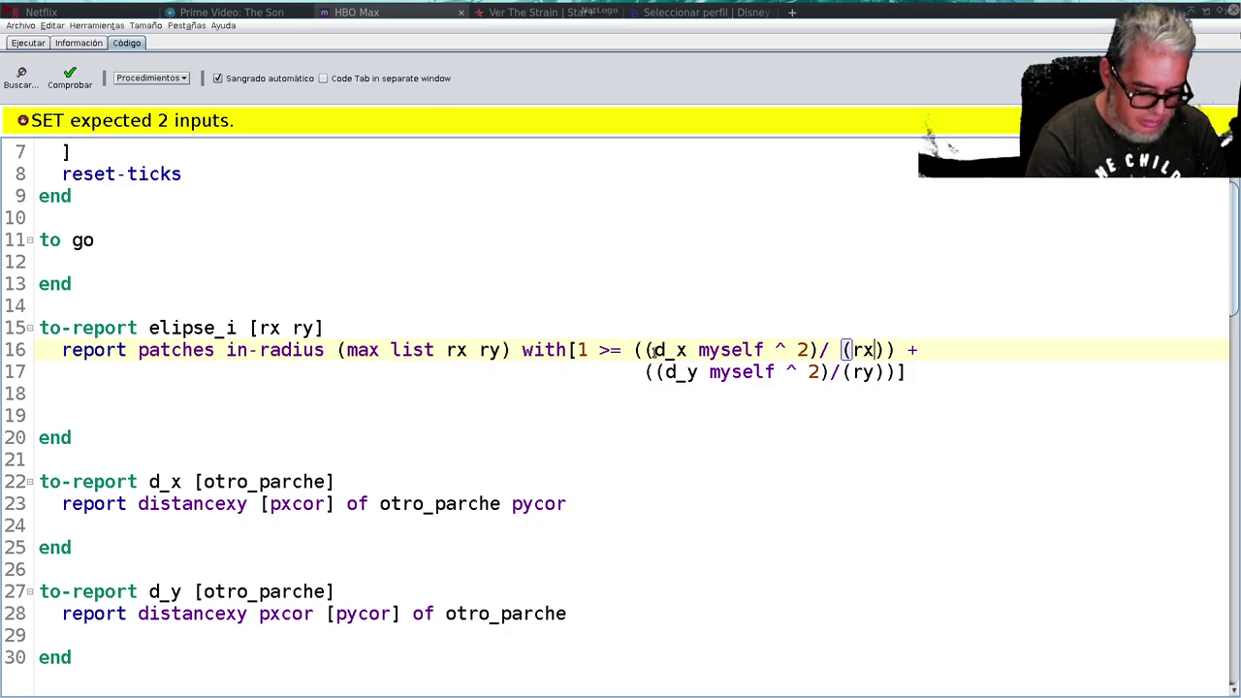
type("^ 2")
key("Left")
key("Left")
key("Left")
key("Down")
key("Left")
key("Left")
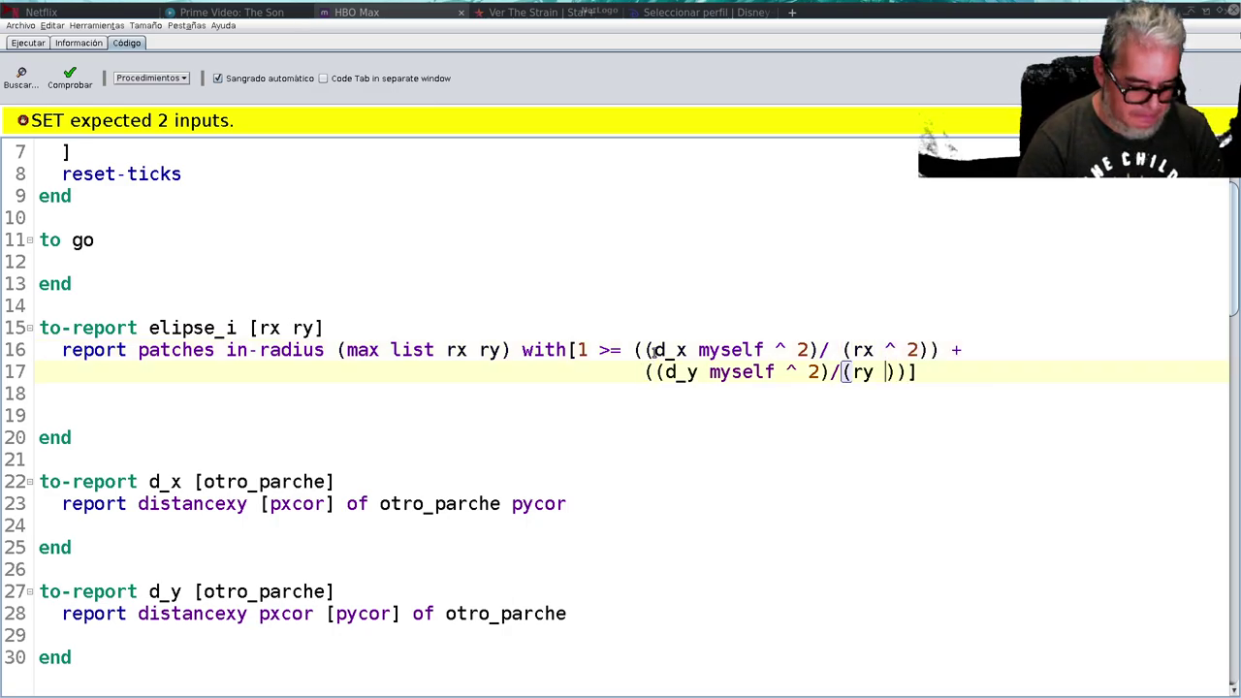
type("^ 2")
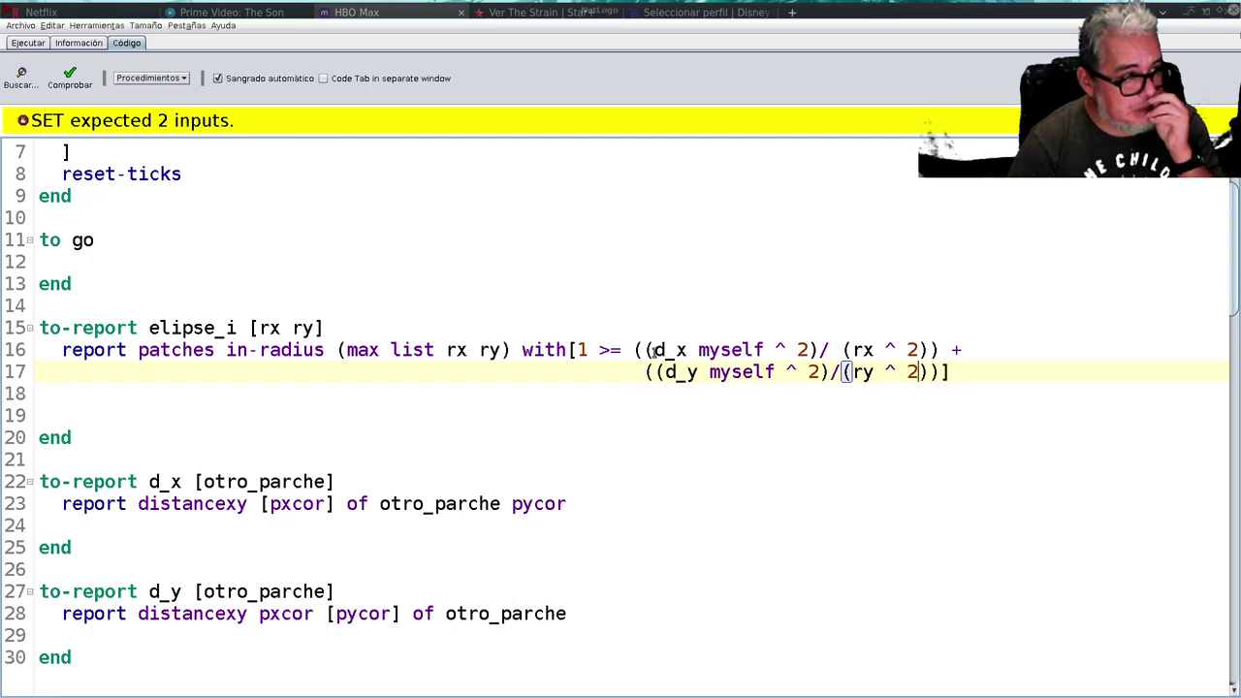
key("End")
key("Down")
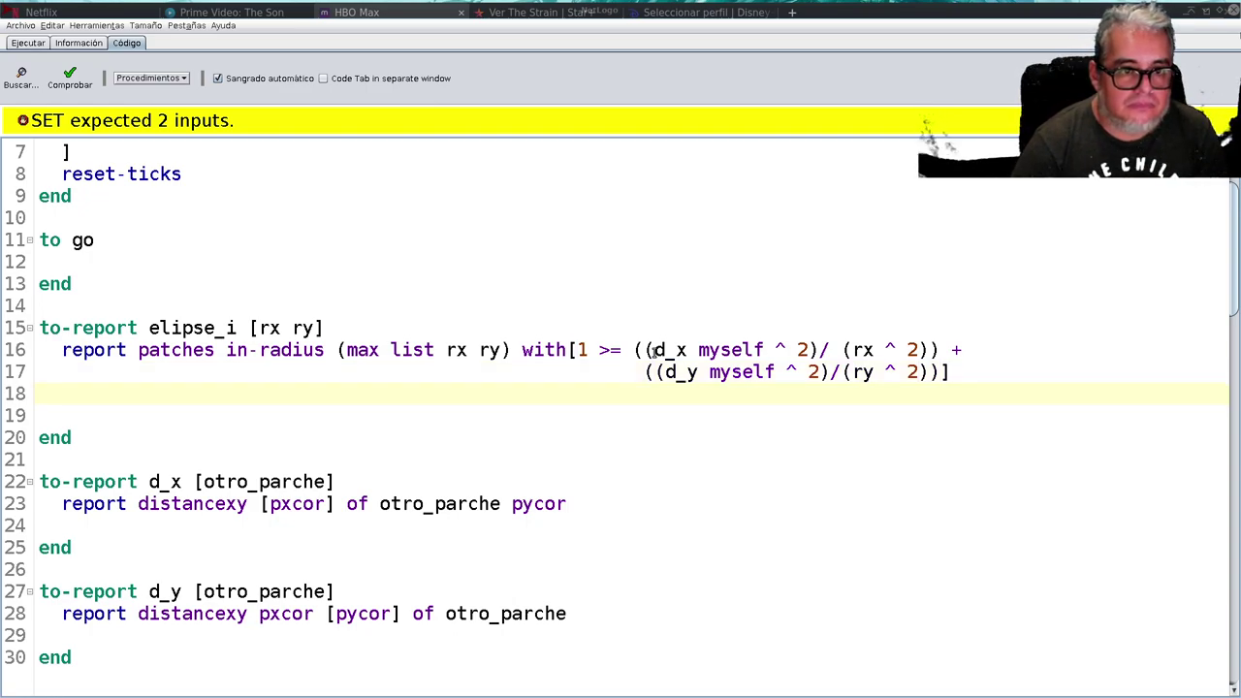
key("Delete")
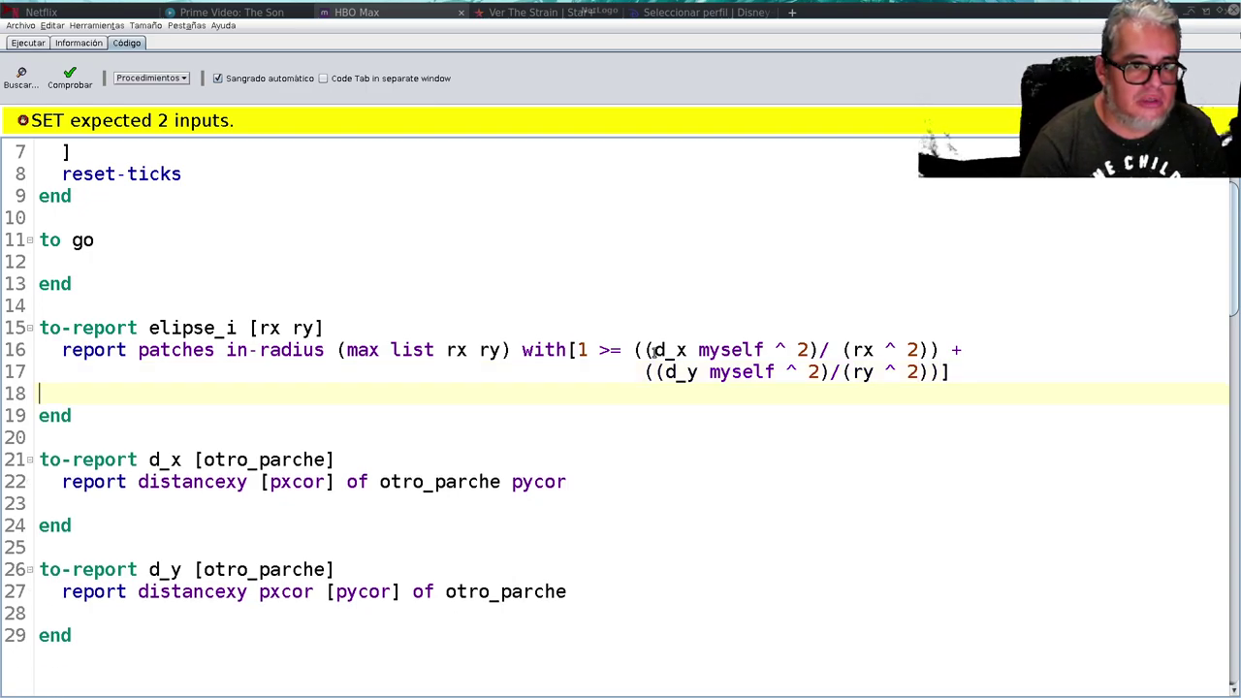
- Remove the leftover blank line and the extra indentation on line 17 of elipse_i
key("Delete")
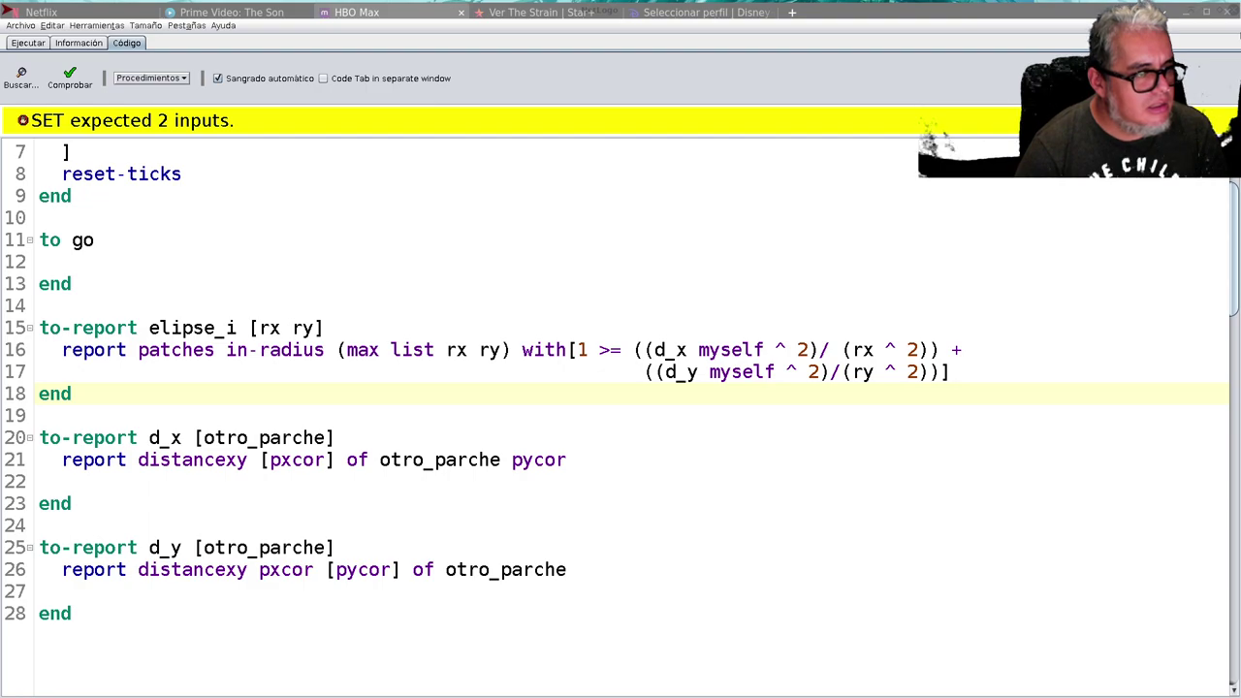
scroll(61, 415, "up", 1)
left_click(52, 391)
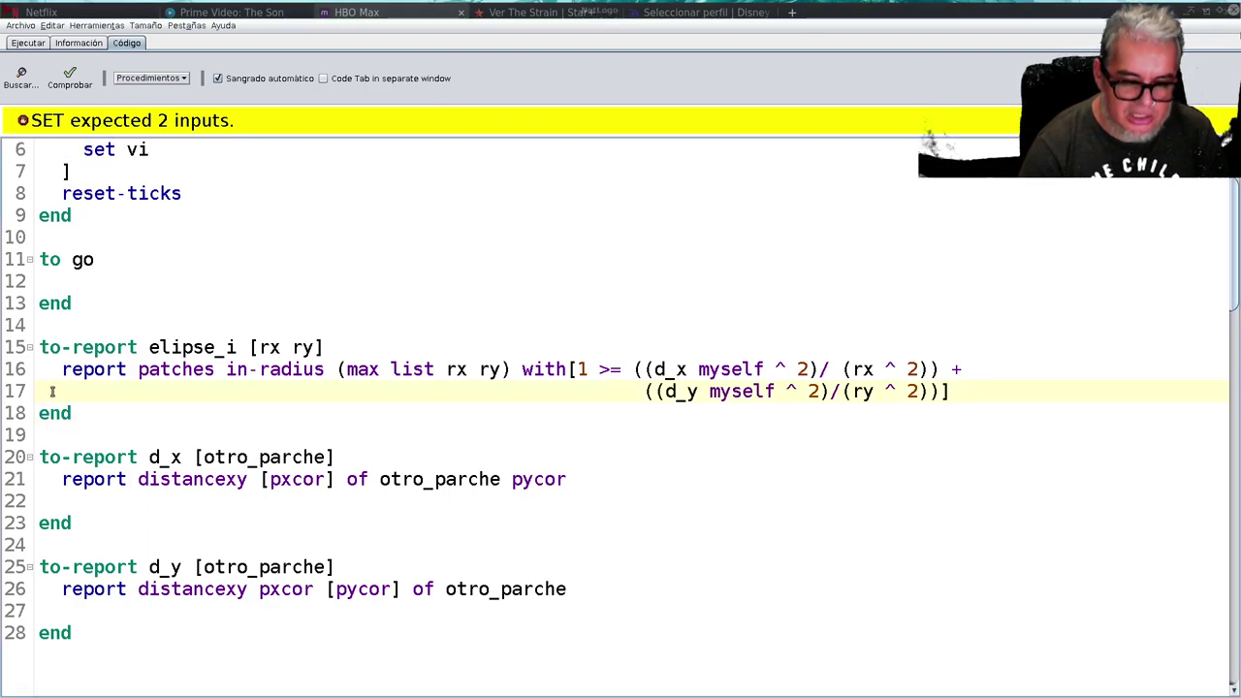
key("Delete")
key("Delete")
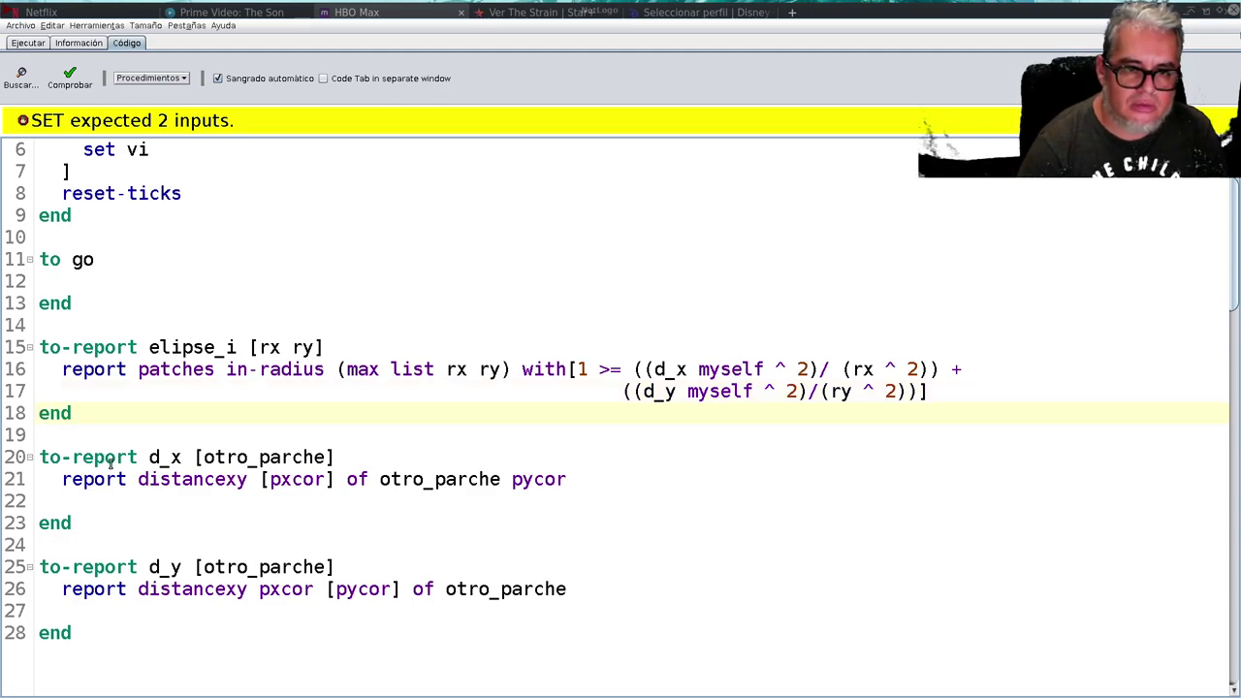
- Below elipse_i, start a new reporter to-report elipse_a [rxo ryo rxi ryi]
left_click(72, 441)
key("Return")
key("Return")
key("Up")
type("to ")
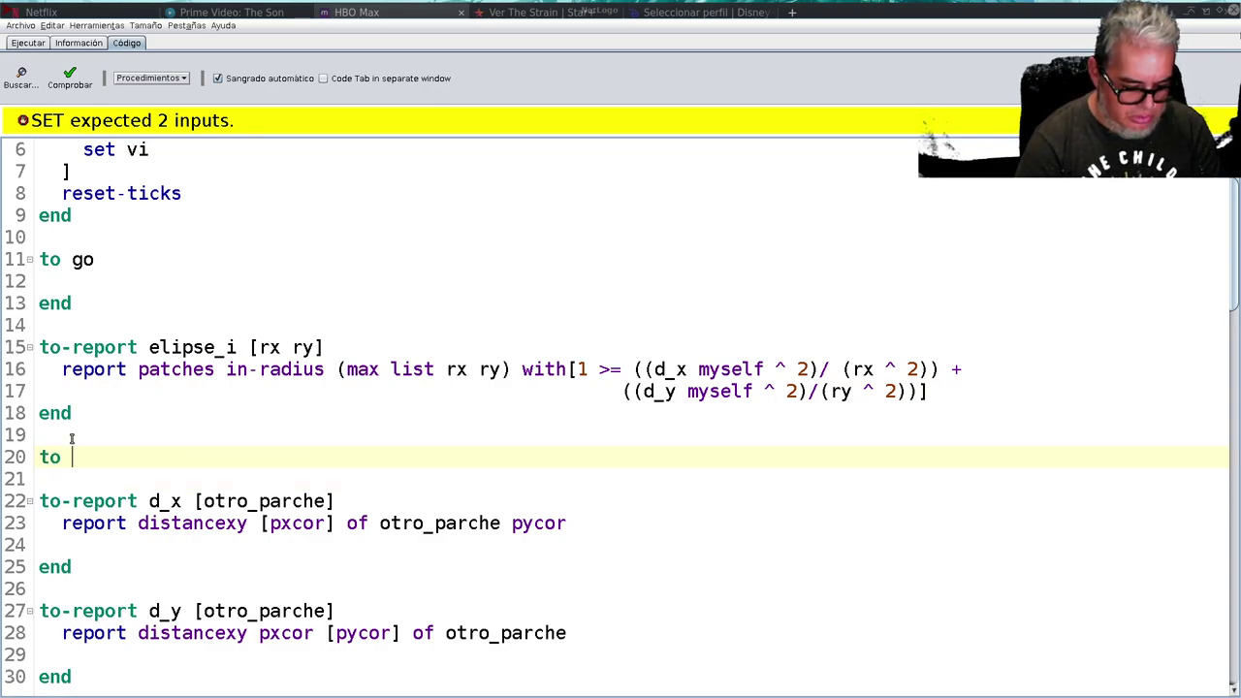
type("-report")
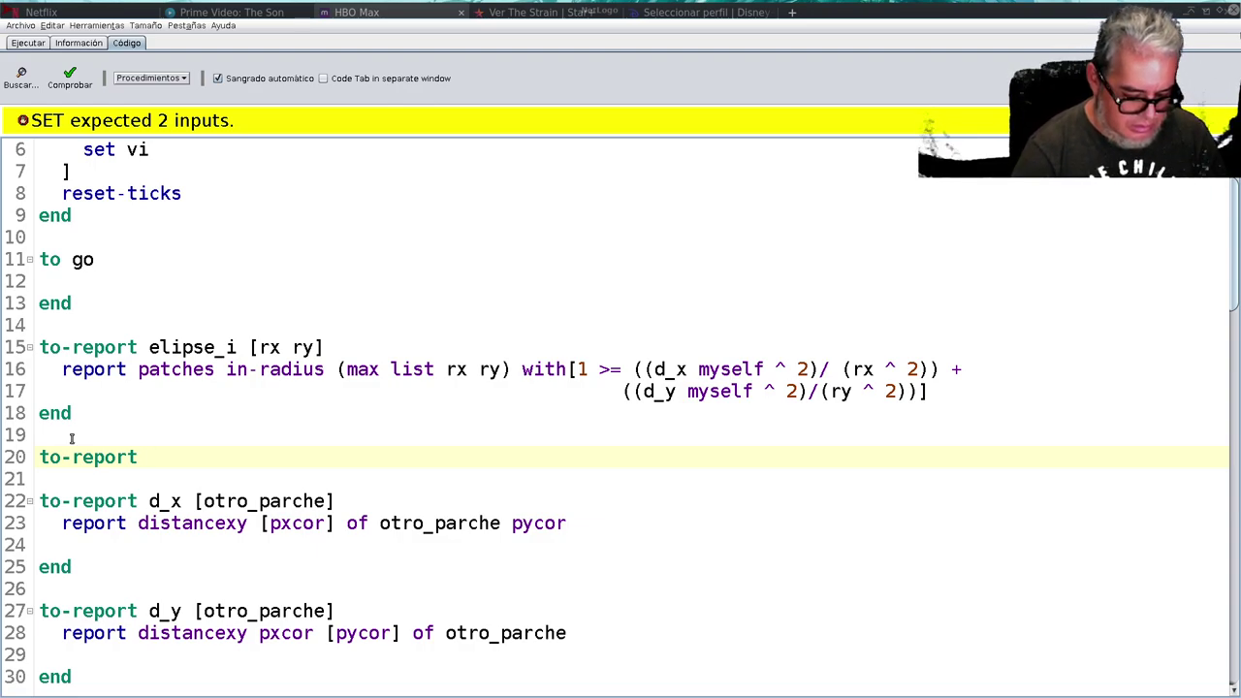
type(" elipse")
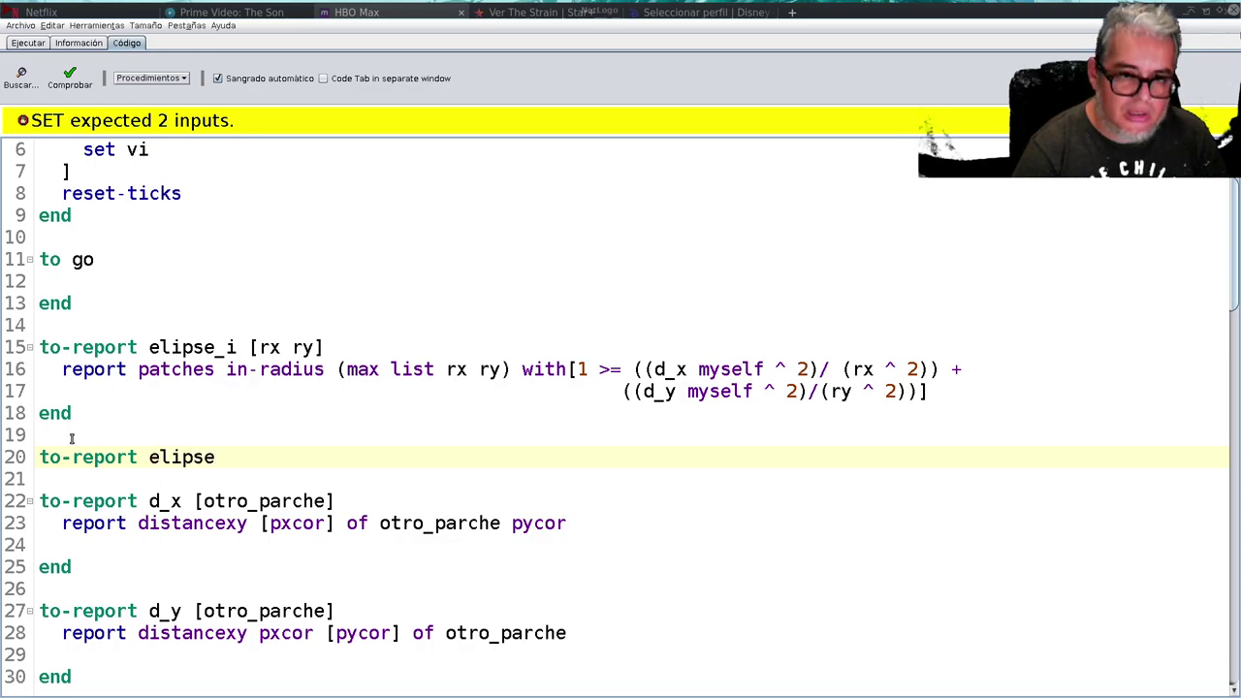
type("_a")
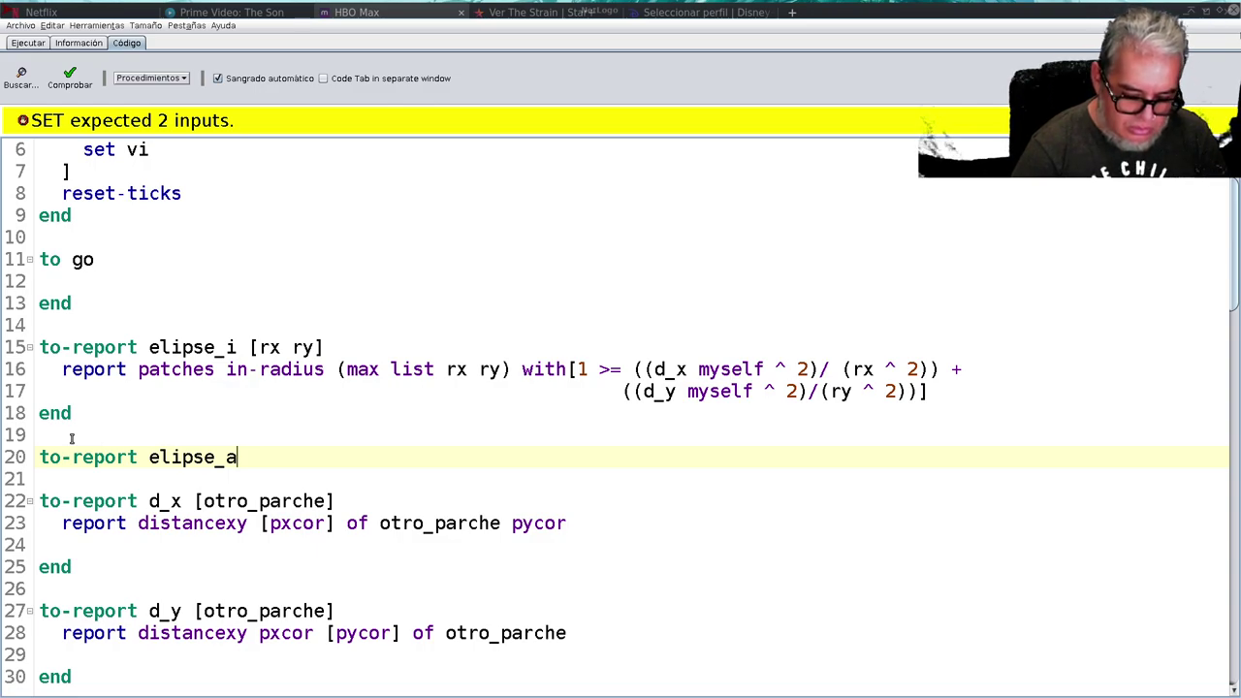
type("[]")
key("Left")
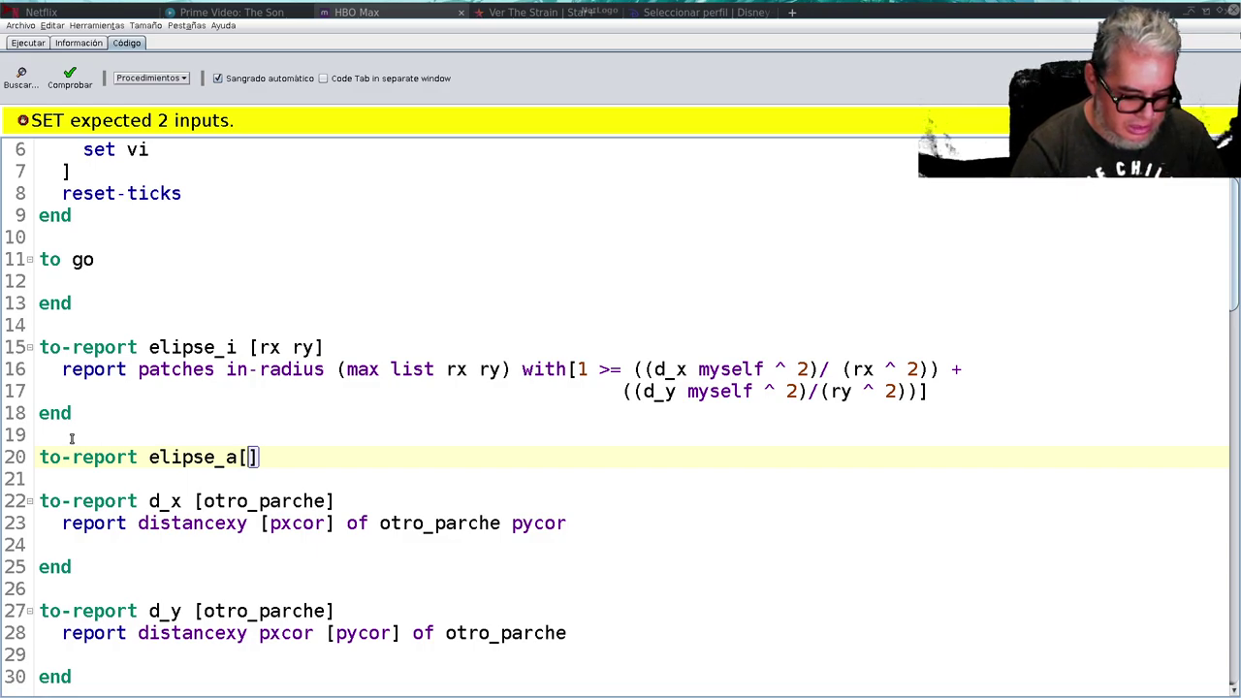
type("rxo ryo ")
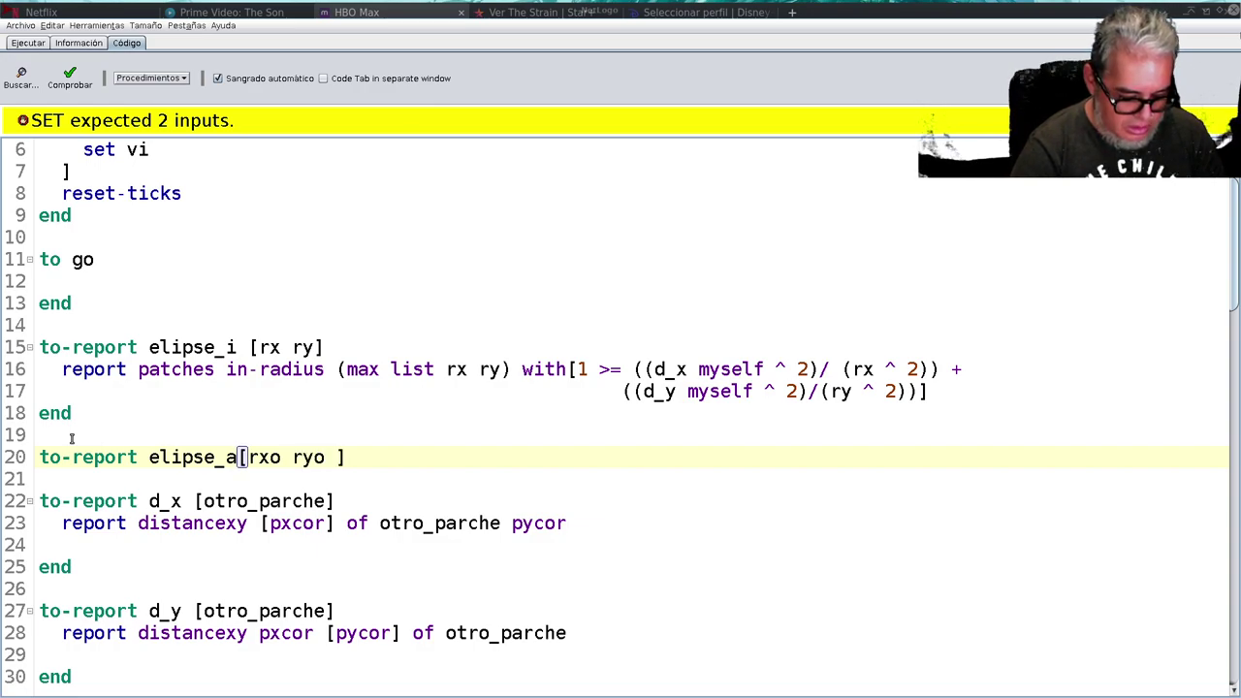
type("rxi ")
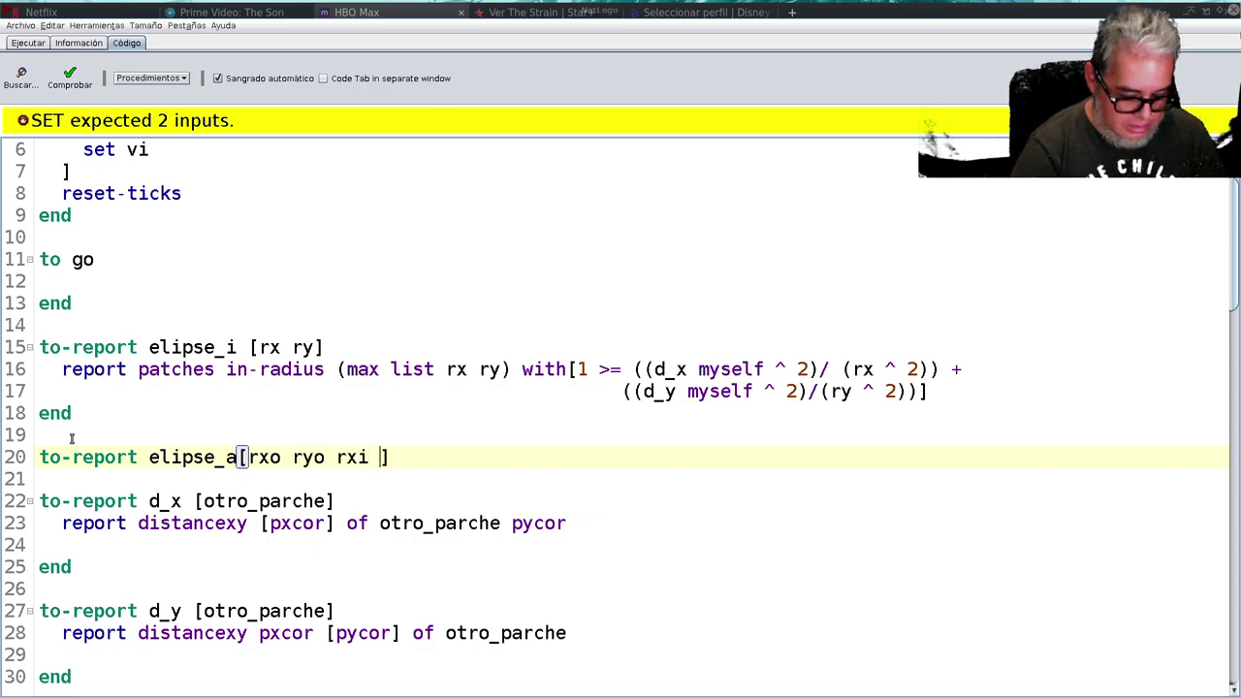
type("ryi")
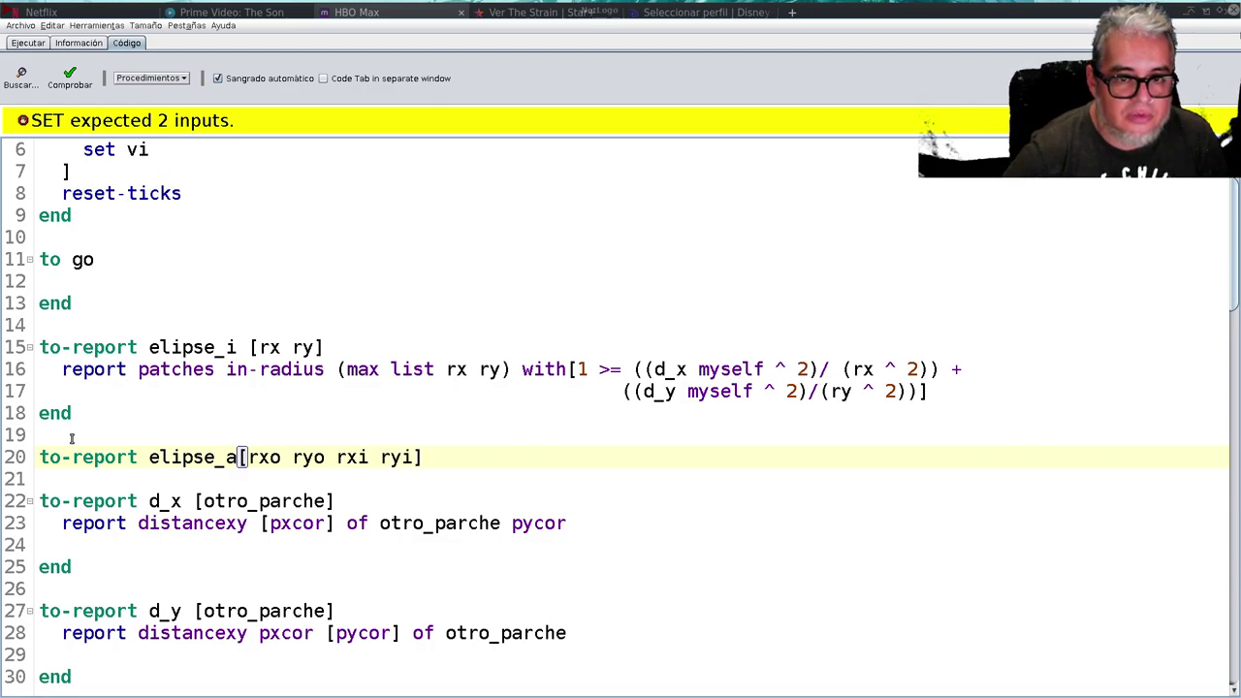
- Copy the elipse_i patches expression into the body of elipse_a
key("Return")
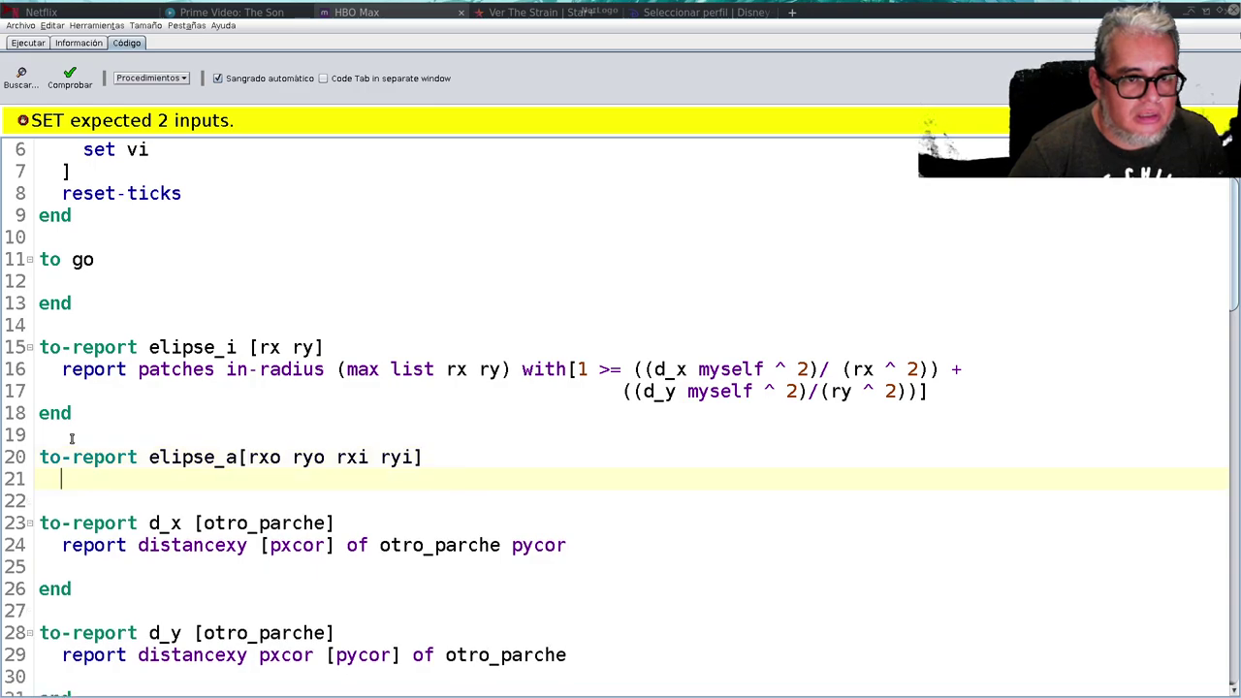
key("Return")
type("end")
key("Up")
type("report")
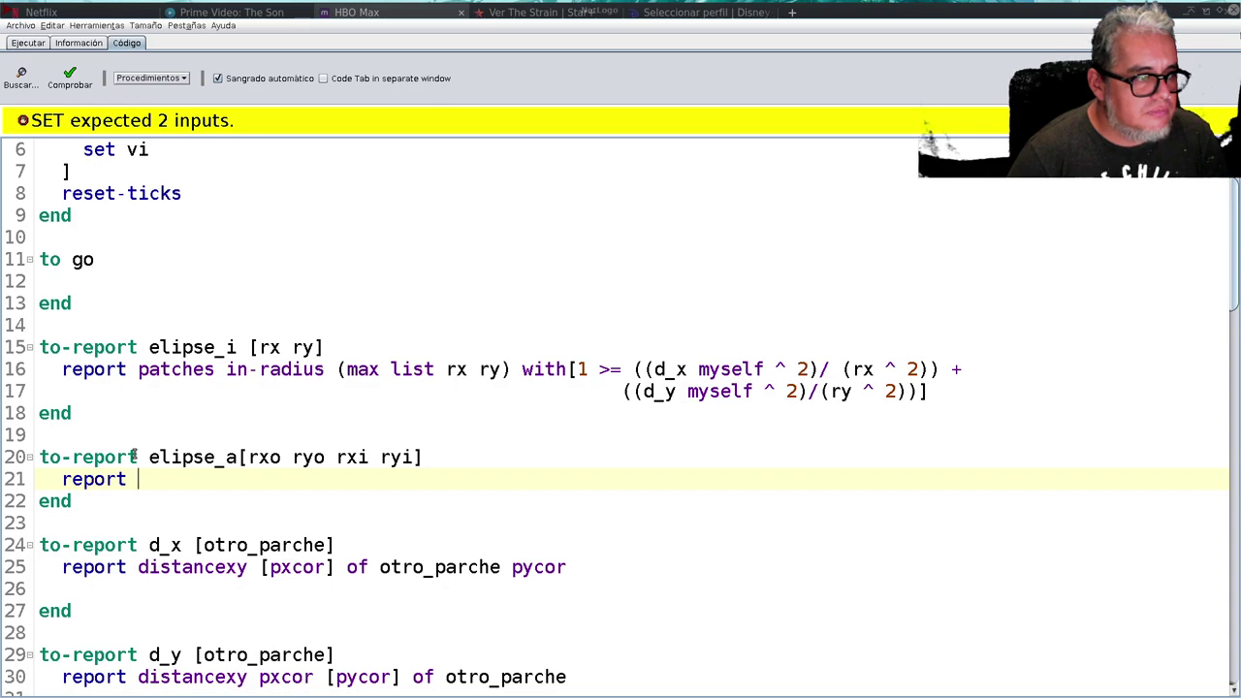
left_click_drag(139, 369, 625, 370)
left_click(136, 369)
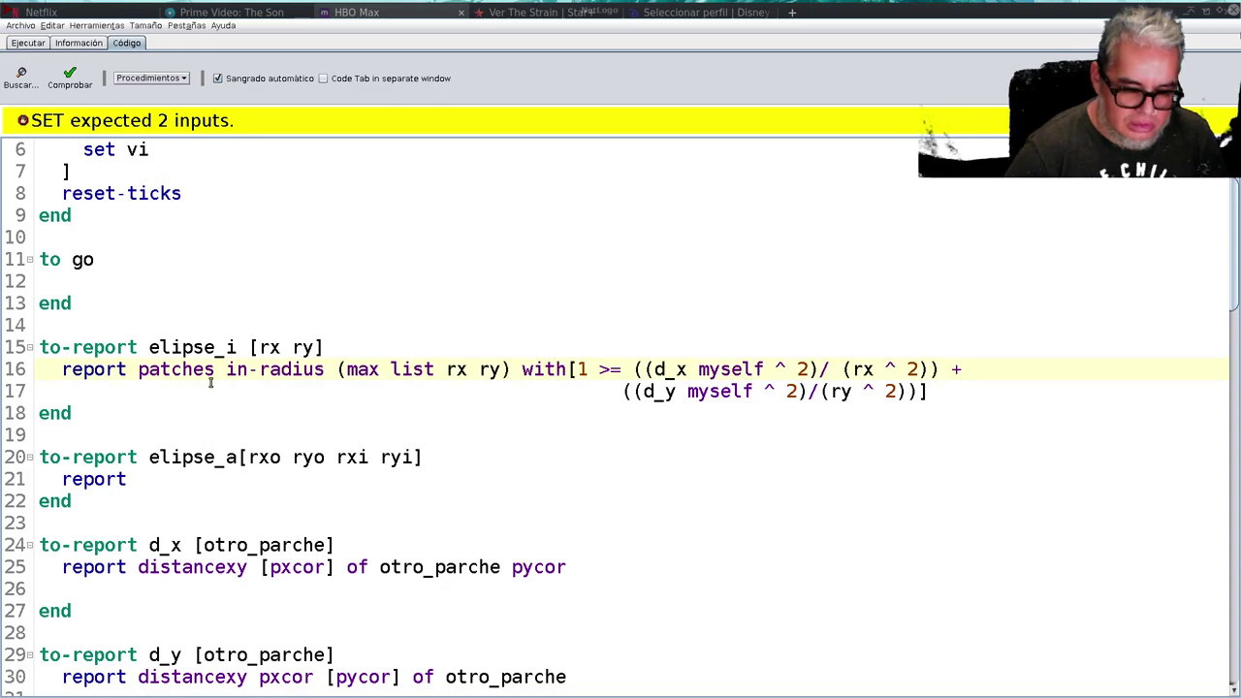
left_click_drag(139, 369, 139, 391)
key("shift+Down")
key("shift+Left")
key("shift+Left")
key("shift+Left")
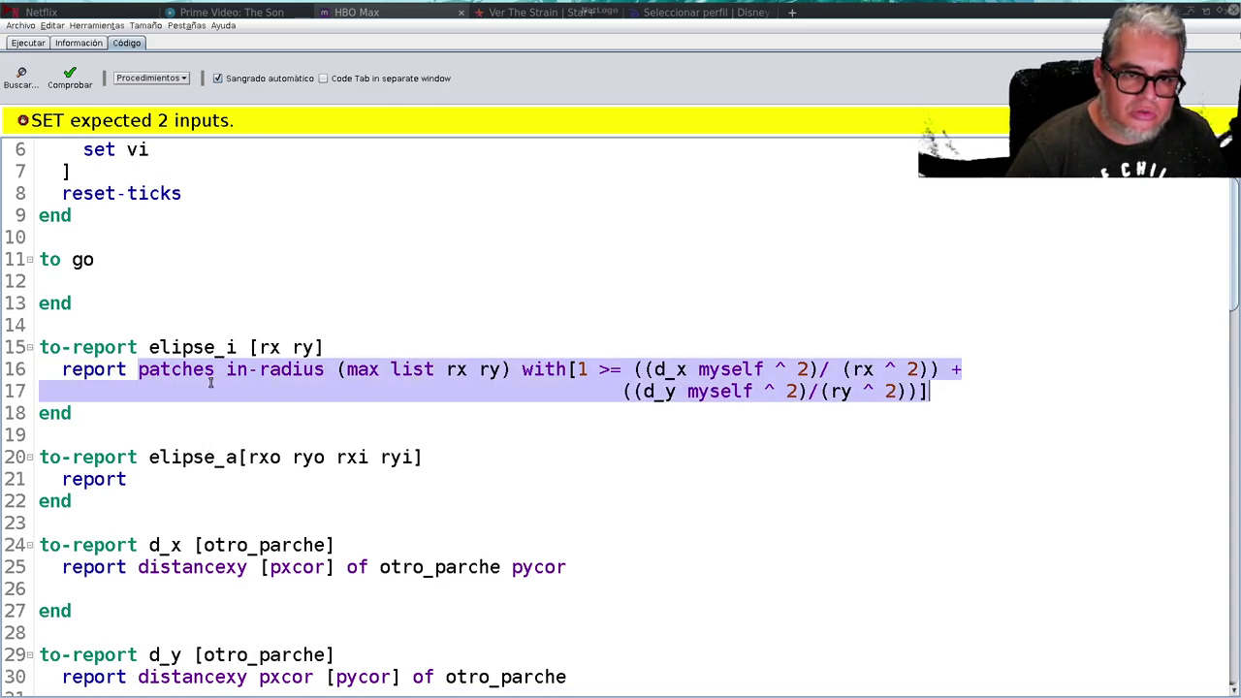
key("ctrl+c")
key("Down")
key("Down")
key("Down")
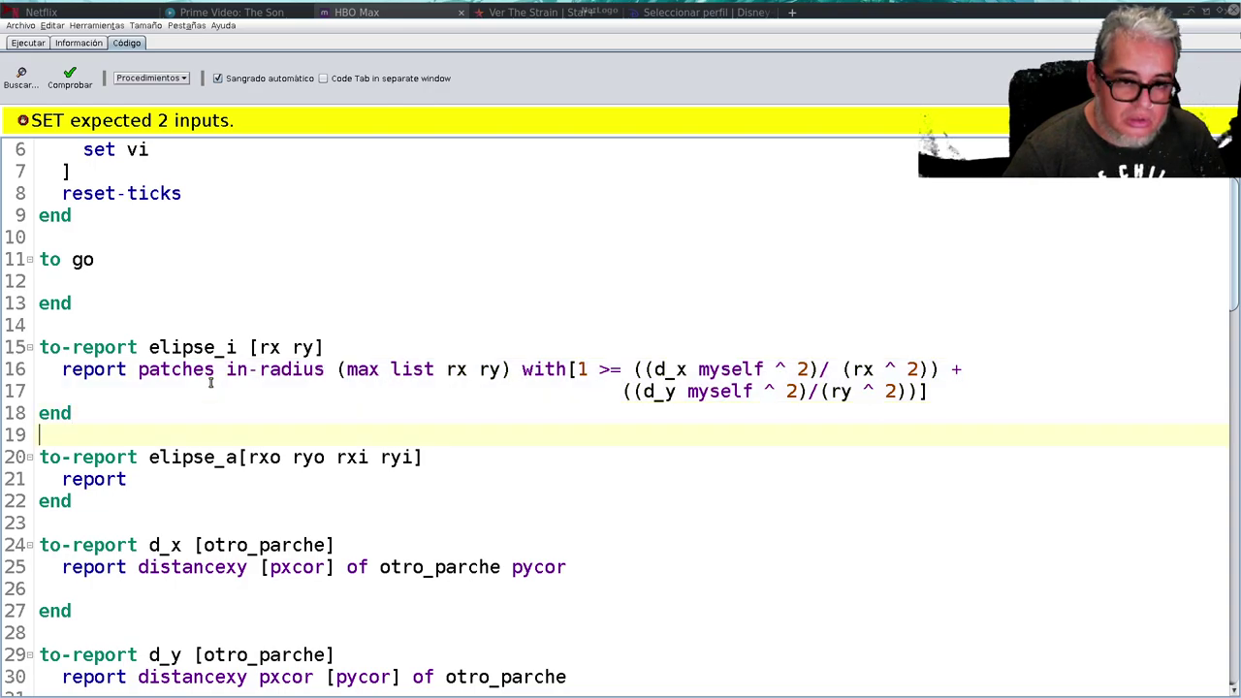
key("ctrl+v")
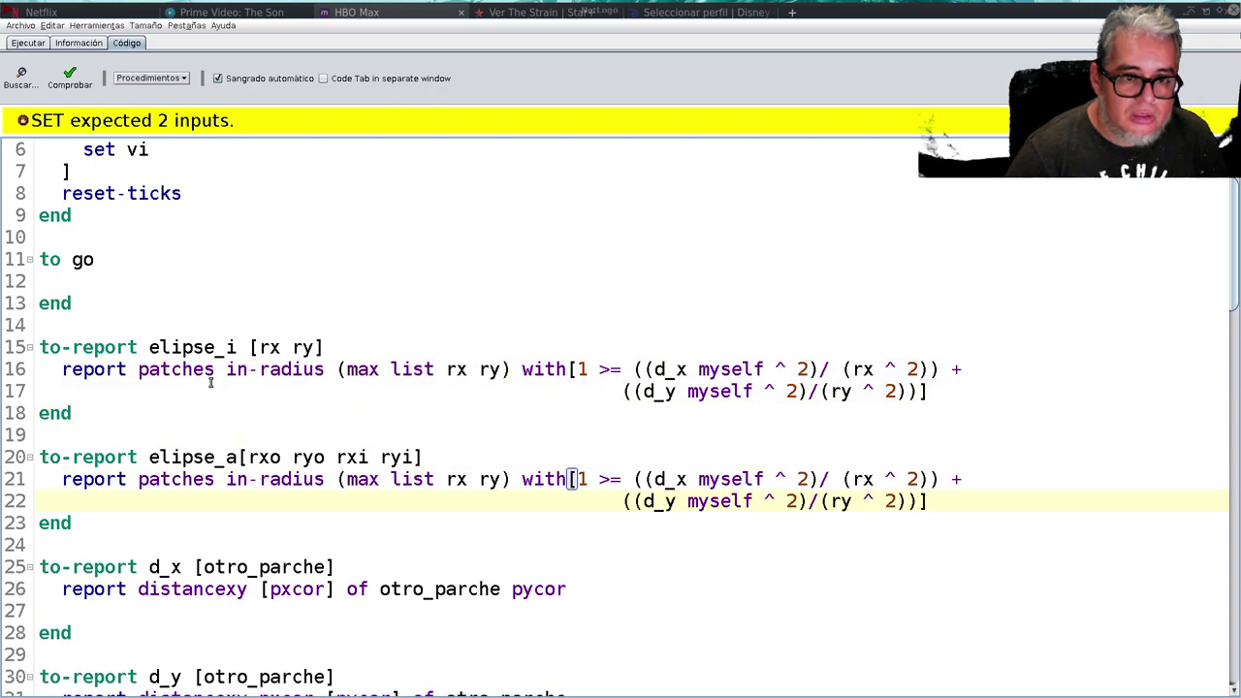
- Rename rx/ry to rxo/ryo in the pasted condition and put the closing ] on its own line
left_click(446, 479)
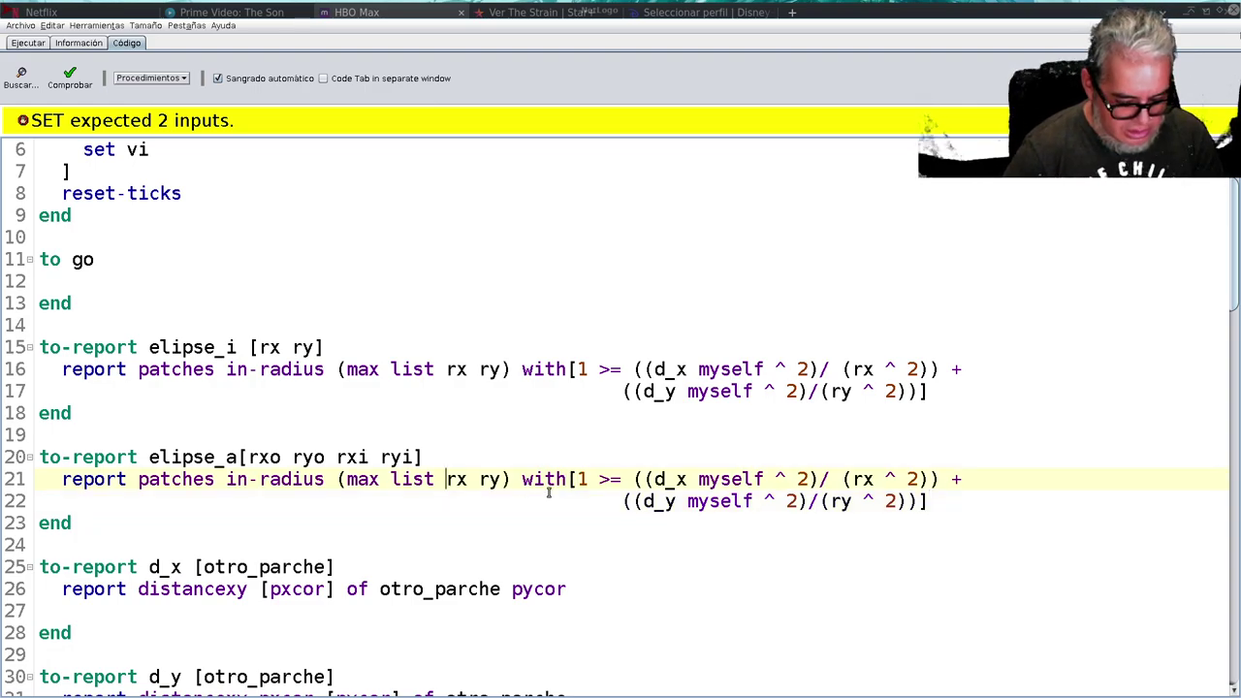
type("o")
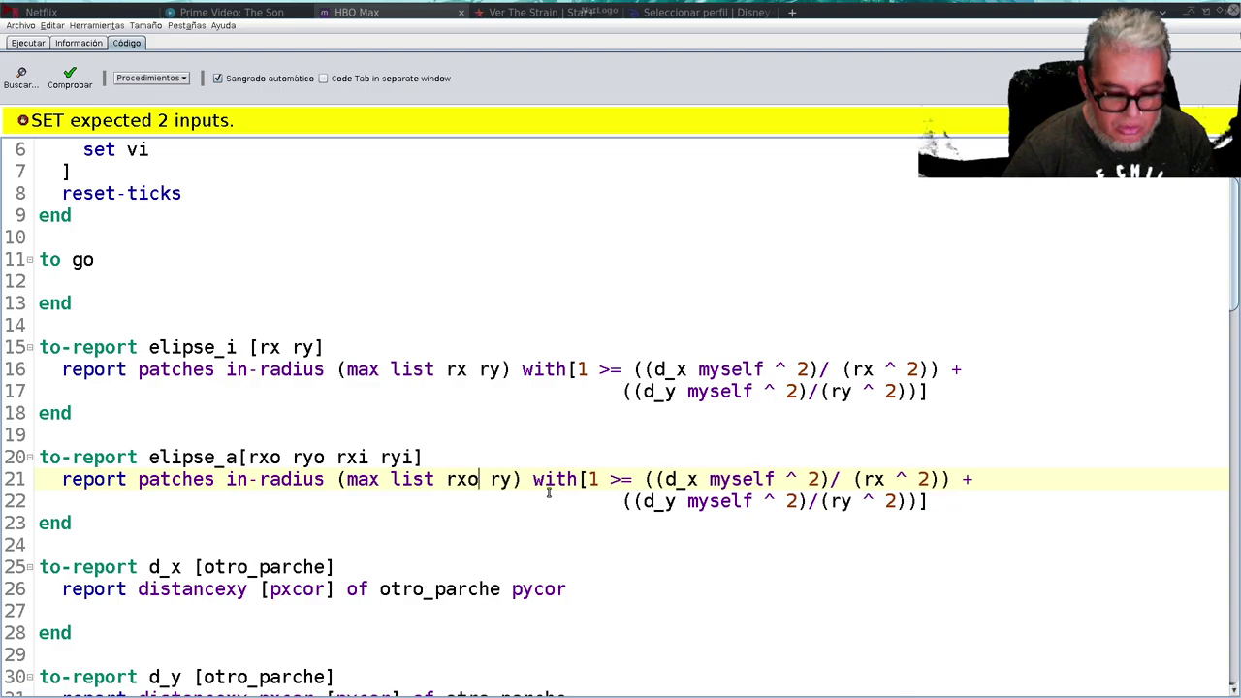
key("Right")
key("Right")
key("Right")
type("o")
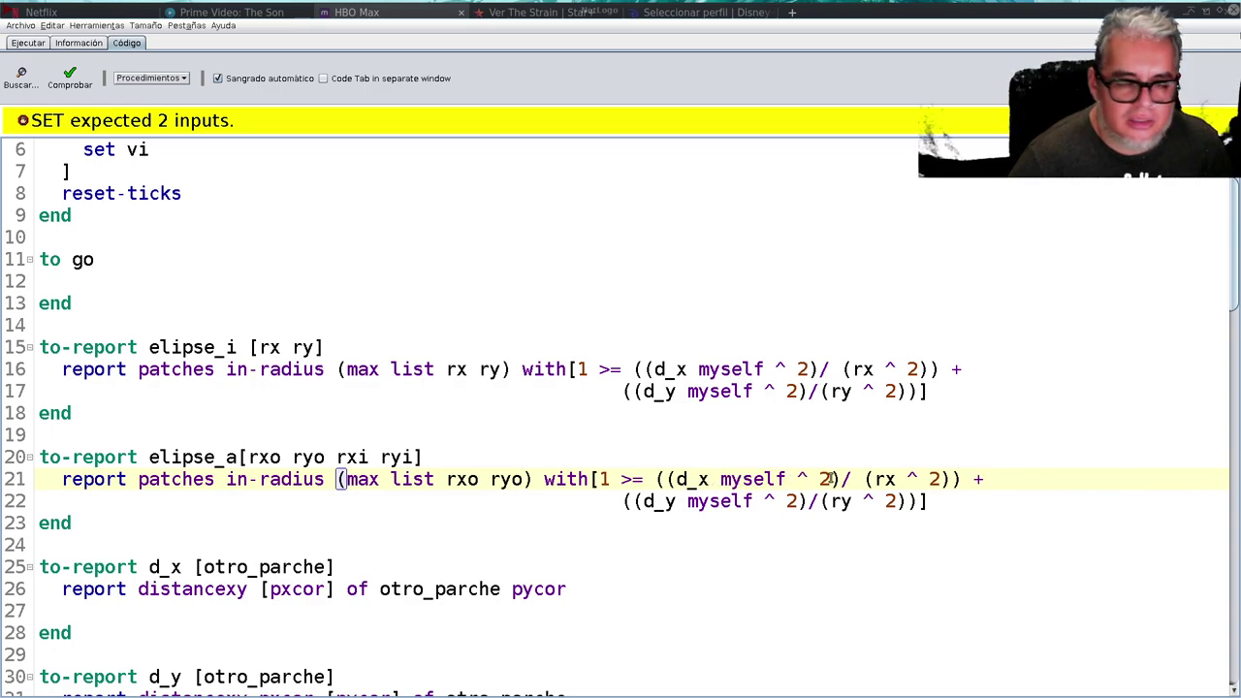
left_click(900, 479)
type("o")
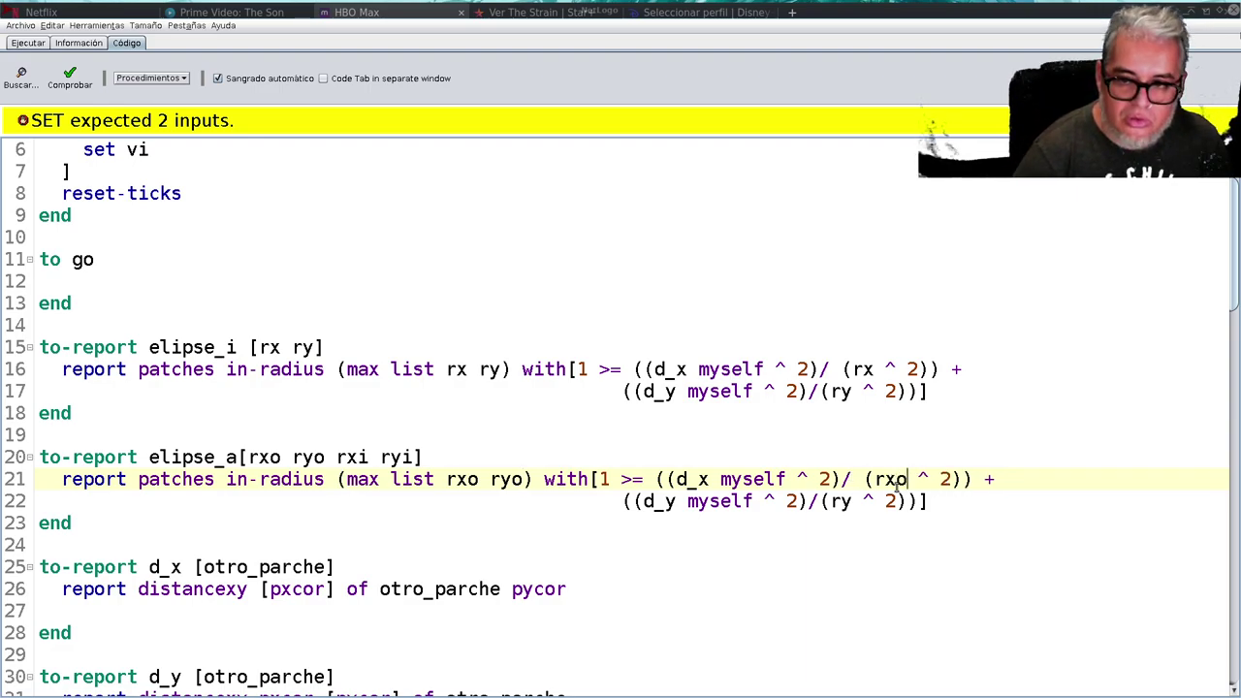
left_click(898, 495)
key("Left")
key("Left")
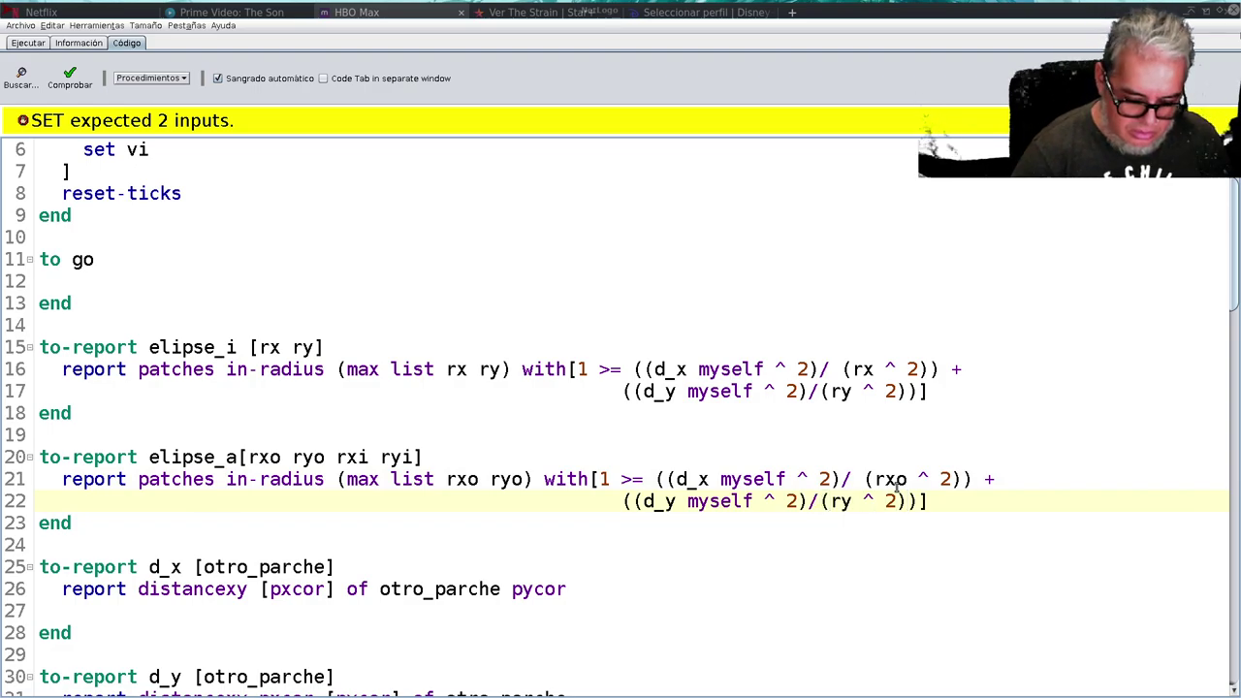
type("0")
key("BackSpace")
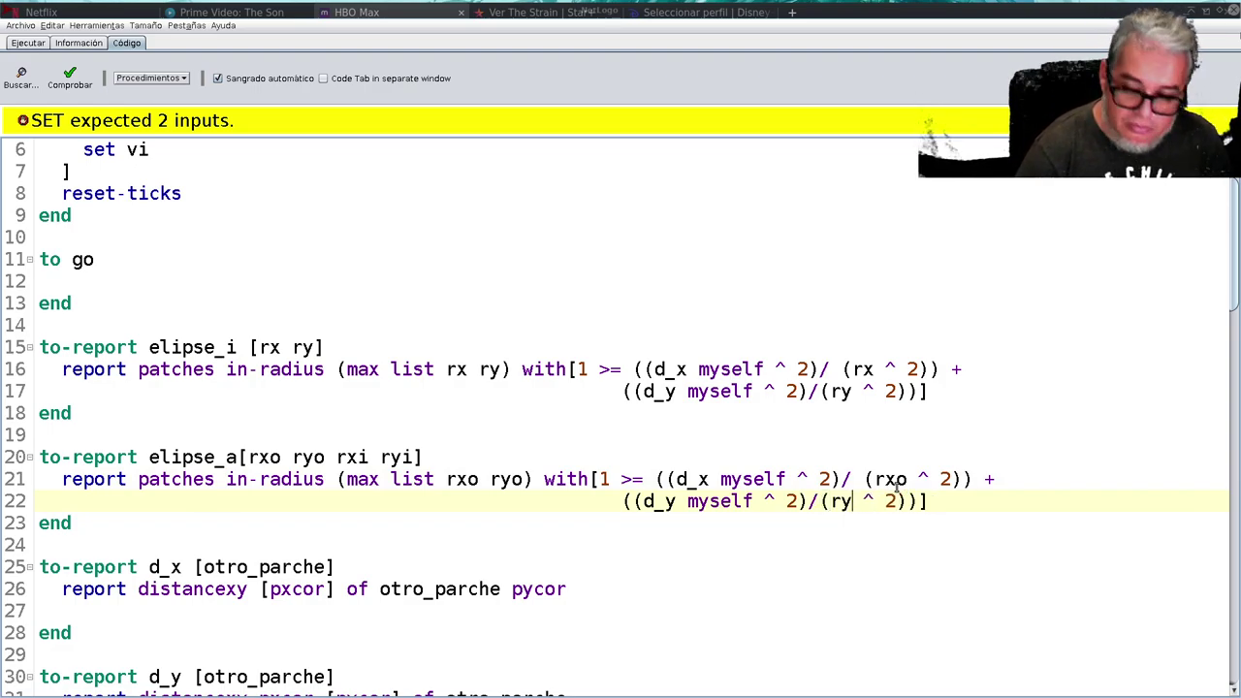
type("o")
key("Right")
key("Right")
key("Right")
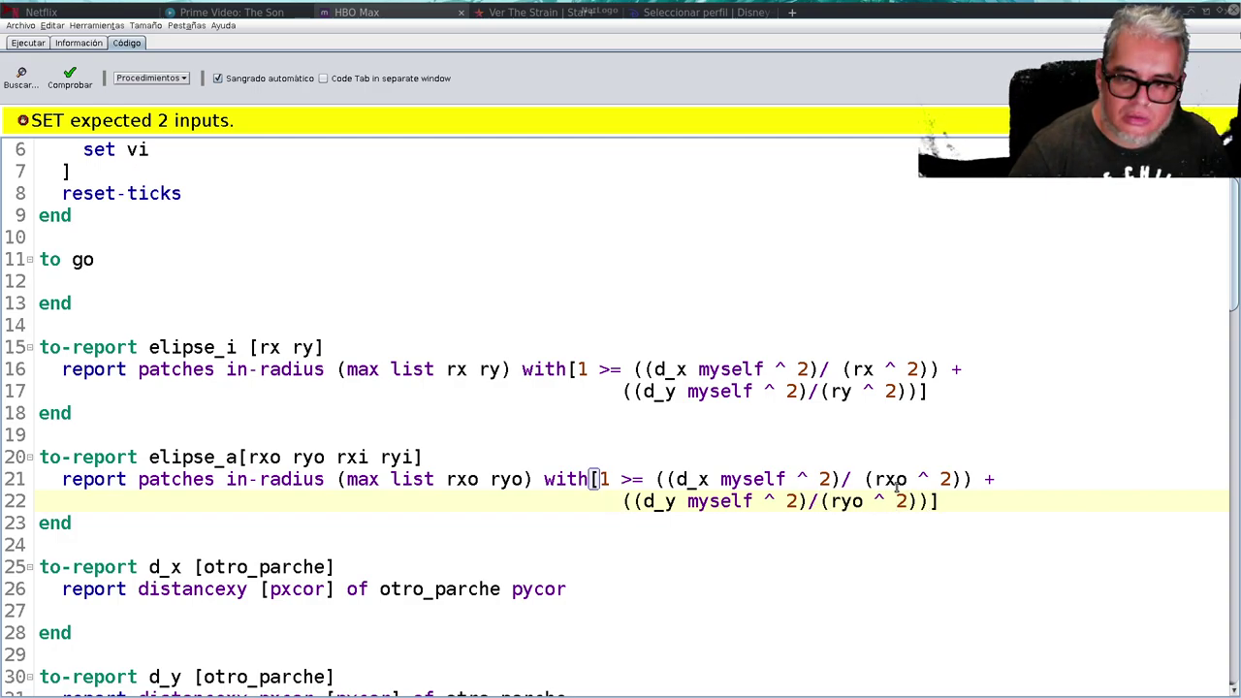
key("Return")
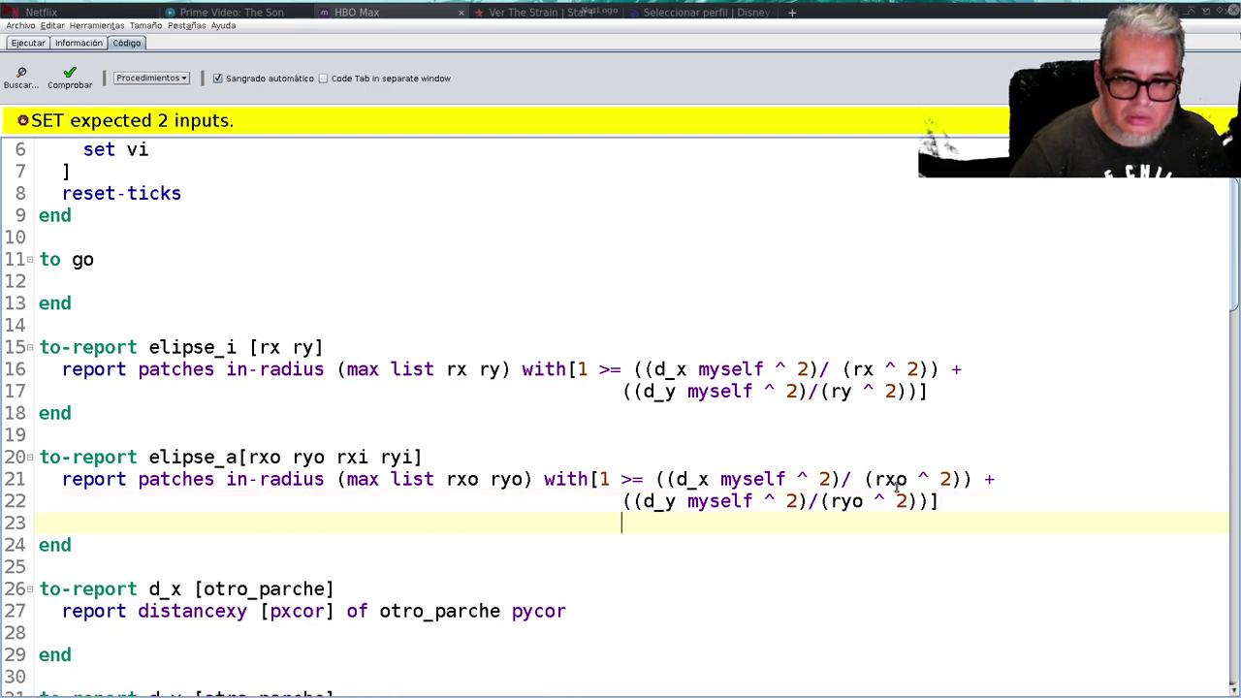
key("Left")
key("Left")
key("Left")
key("Left")
key("Right")
key("Right")
key("Right")
key("Left")
key("Return")
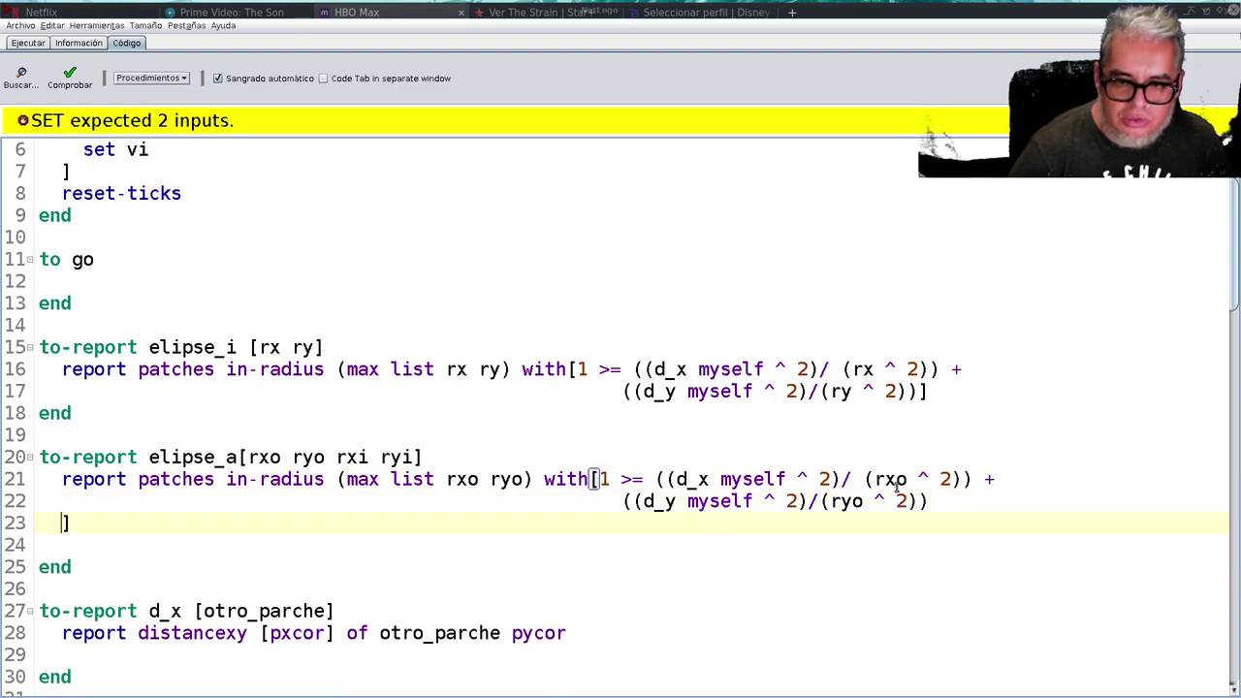
key("Tab")
key("Tab")
key("Tab")
key("Tab")
key("Tab")
key("Tab")
key("Tab")
key("Tab")
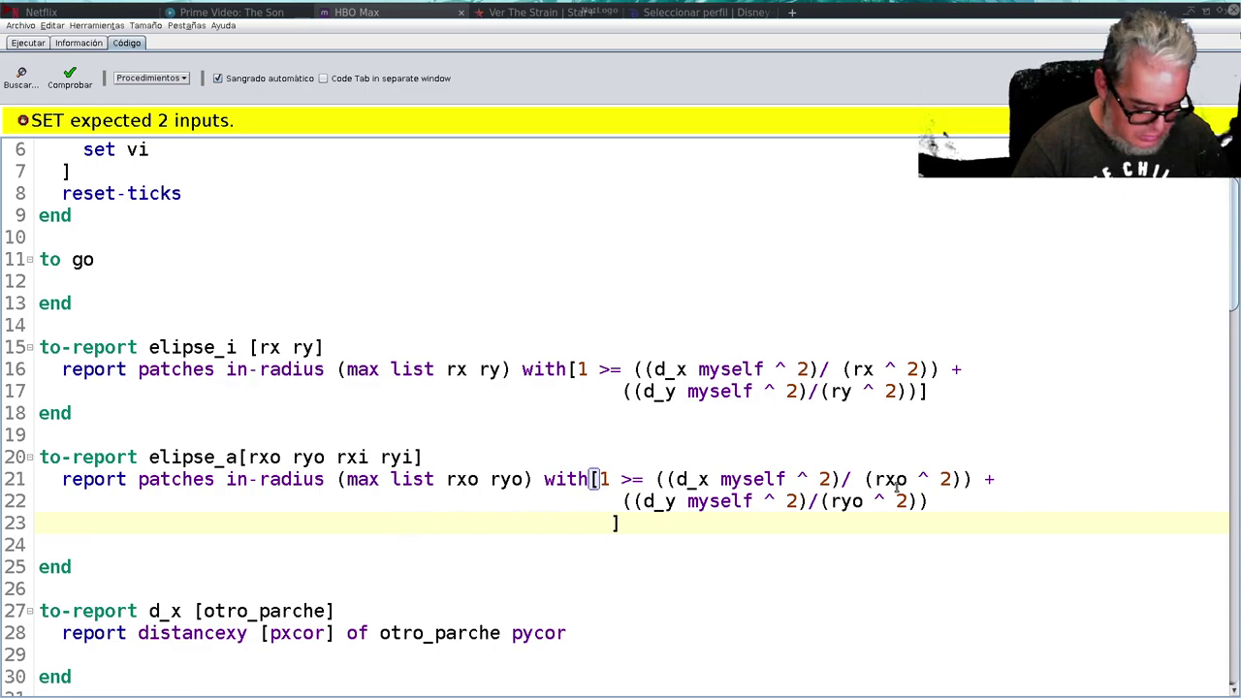
type("ans")
- Fix the misspelled 'and' and the spacing on line 23, removing the >= comparison
key("BackSpace")
type("d 1")
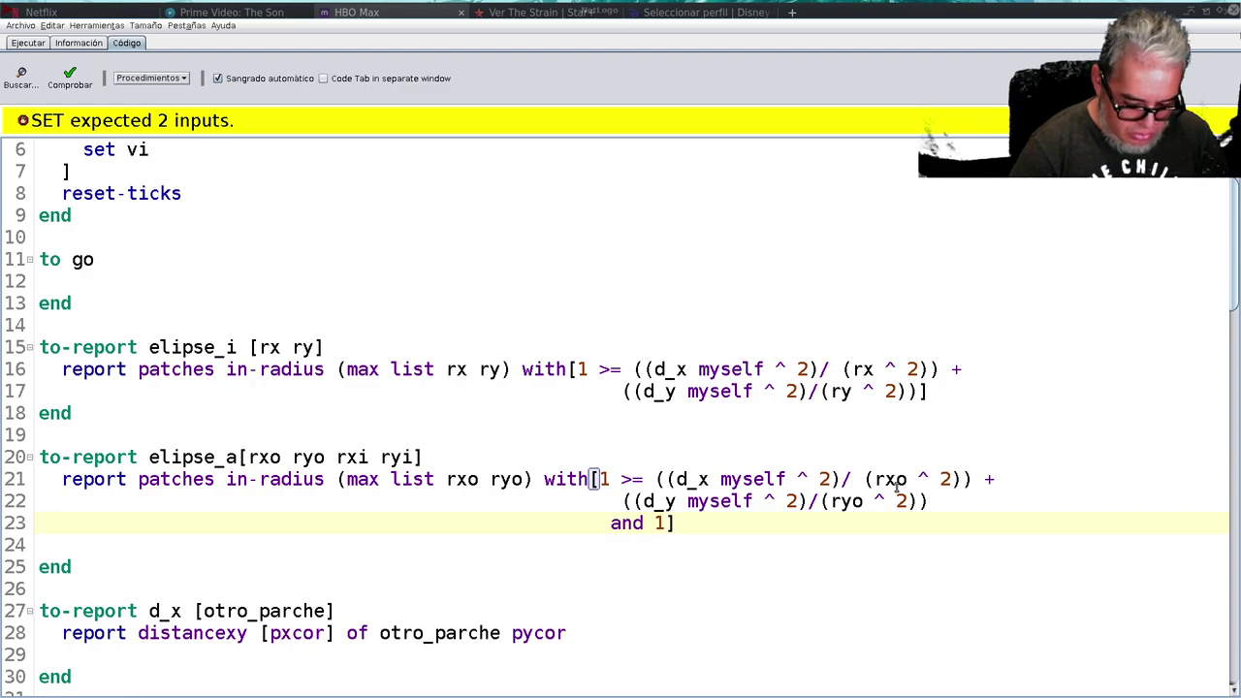
type(">=")
key("Left")
key("Left")
key("Right")
key("Left")
key("Left")
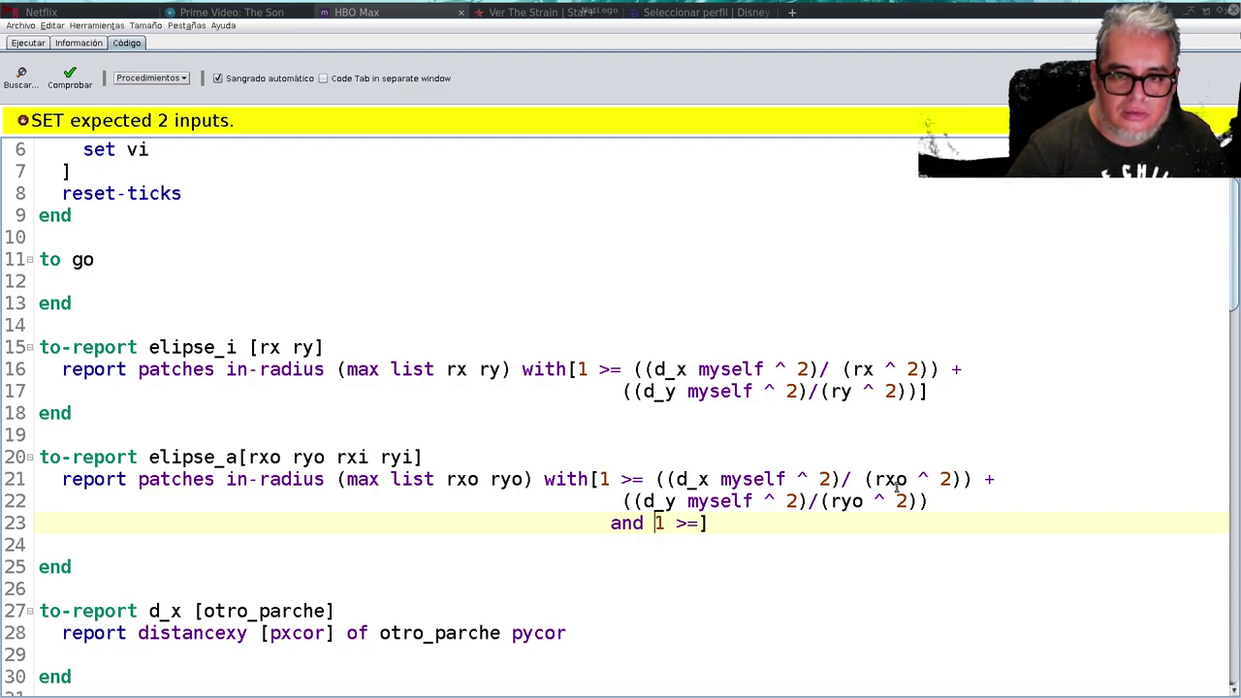
key("End")
key("Left")
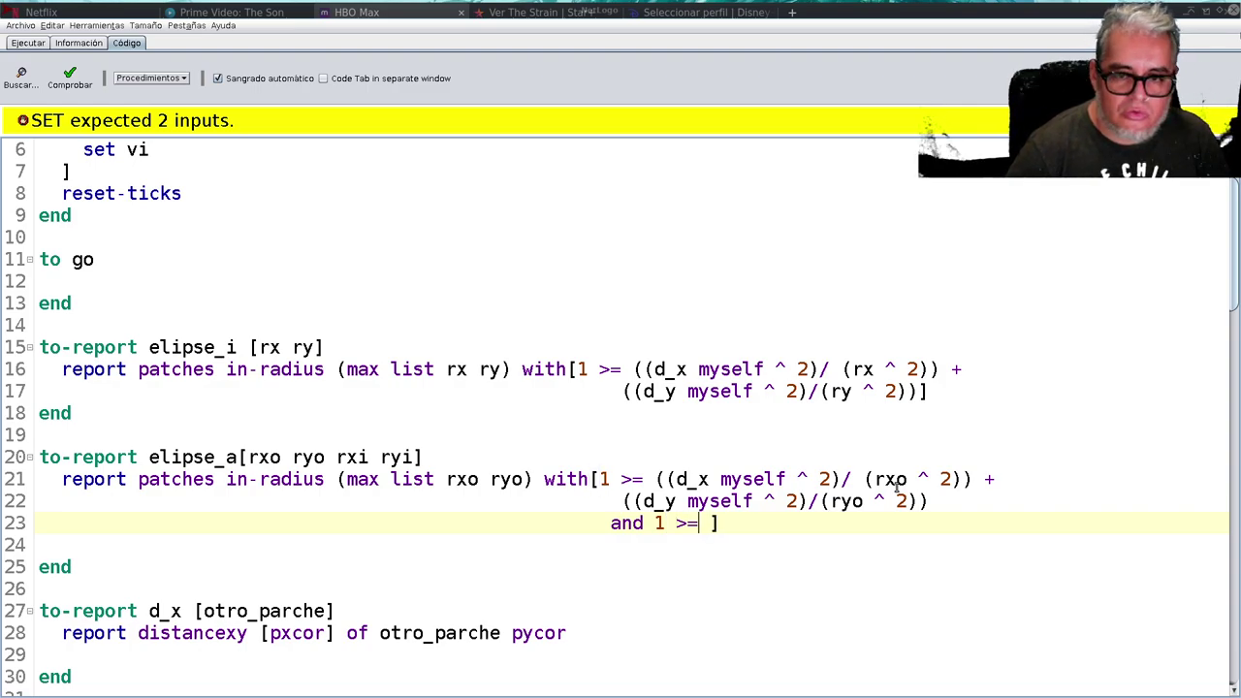
key("Left")
key("BackSpace")
key("BackSpace")
type("<")
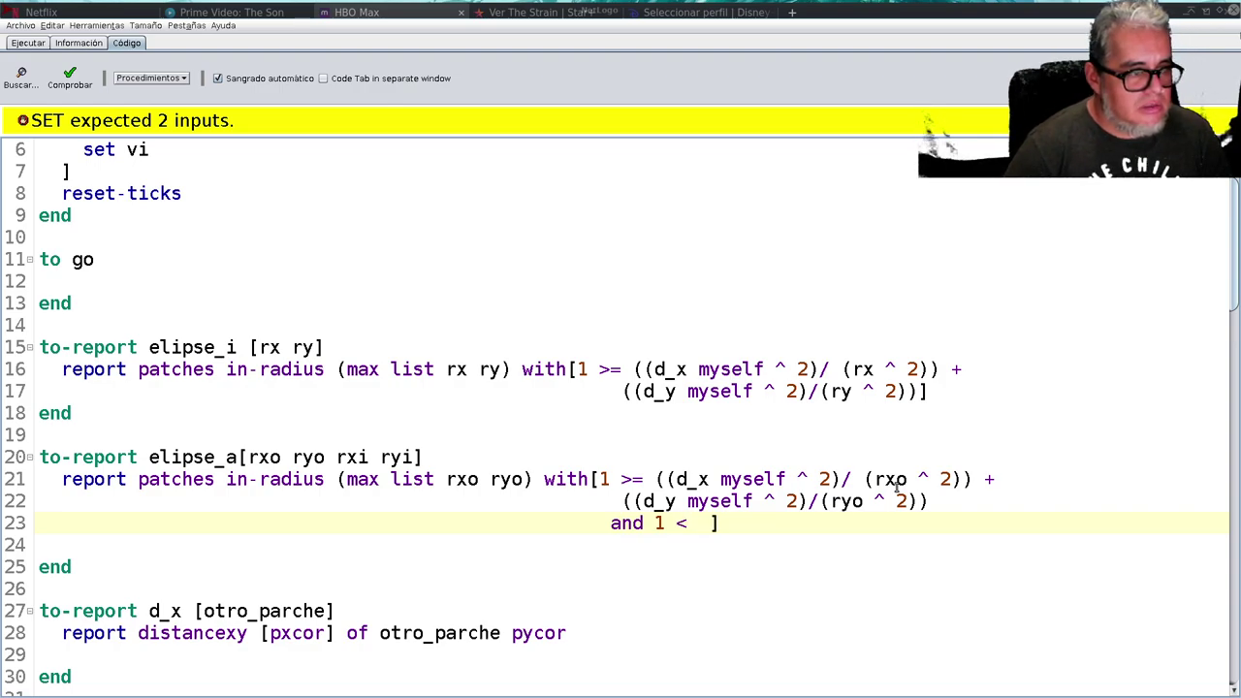
- Paste the outer ellipse terms after 'and 1 <' and change them to rxi/ryi
key("Up")
key("Up")
key("Left")
key("Left")
key("Left")
key("shift+Right")
key("shift+Right")
key("shift+Right")
key("shift+ctrl+Right")
key("shift+ctrl+Right")
key("shift+ctrl+Right")
key("shift+ctrl+Right")
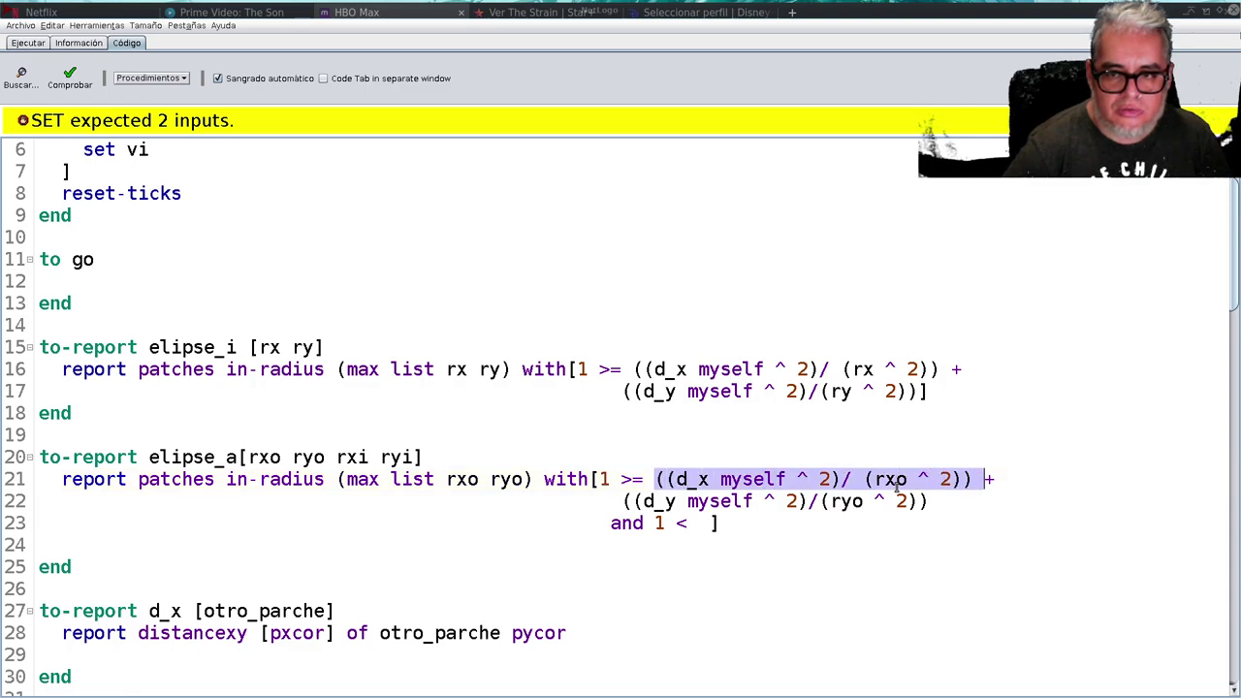
key("shift+Right")
key("shift+Right")
key("shift+Right")
key("shift+Right")
key("shift+Right")
key("shift+Right")
key("shift+Right")
key("shift+Right")
key("shift+Right")
key("shift+Right")
key("shift+Right")
key("shift+Right")
key("shift+Right")
key("shift+Right")
key("shift+Right")
key("shift+Right")
key("shift+Right")
key("shift+Right")
key("shift+Right")
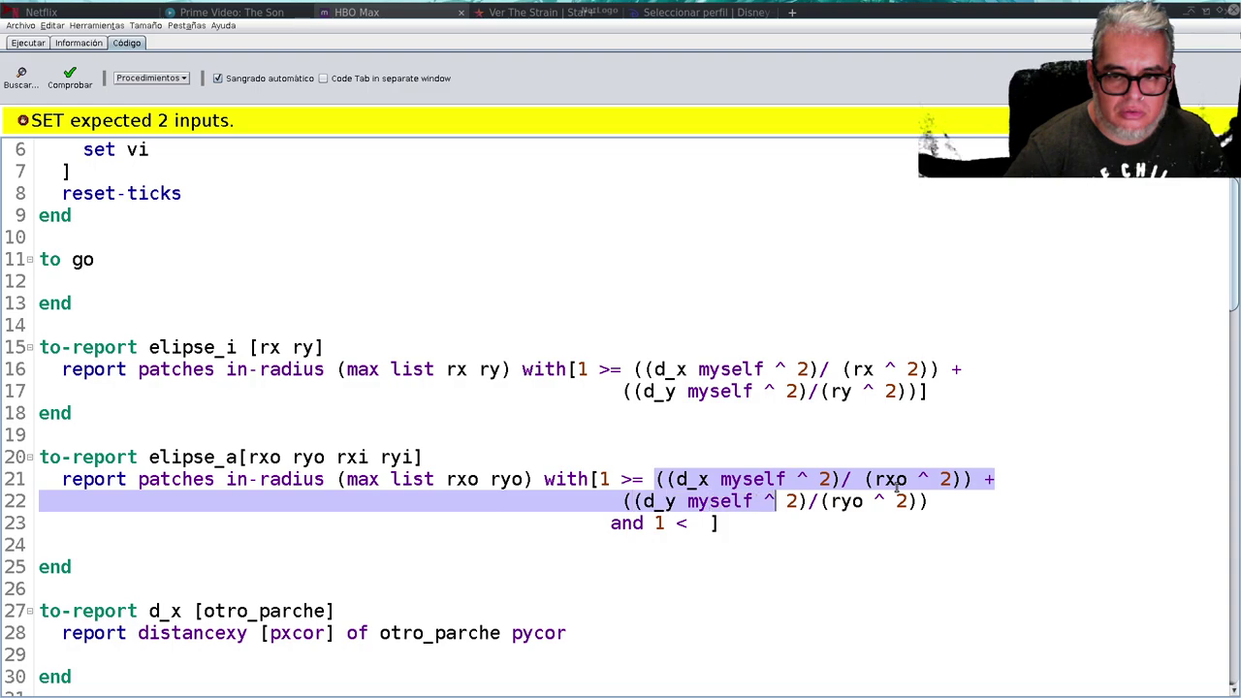
key("shift+Right")
key("shift+Right")
key("shift+Right")
key("shift+Right")
key("shift+Right")
key("shift+Right")
key("shift+Right")
key("shift+Right")
key("shift+Right")
key("shift+Right")
key("shift+Right")
key("ctrl+c")
key("Down")
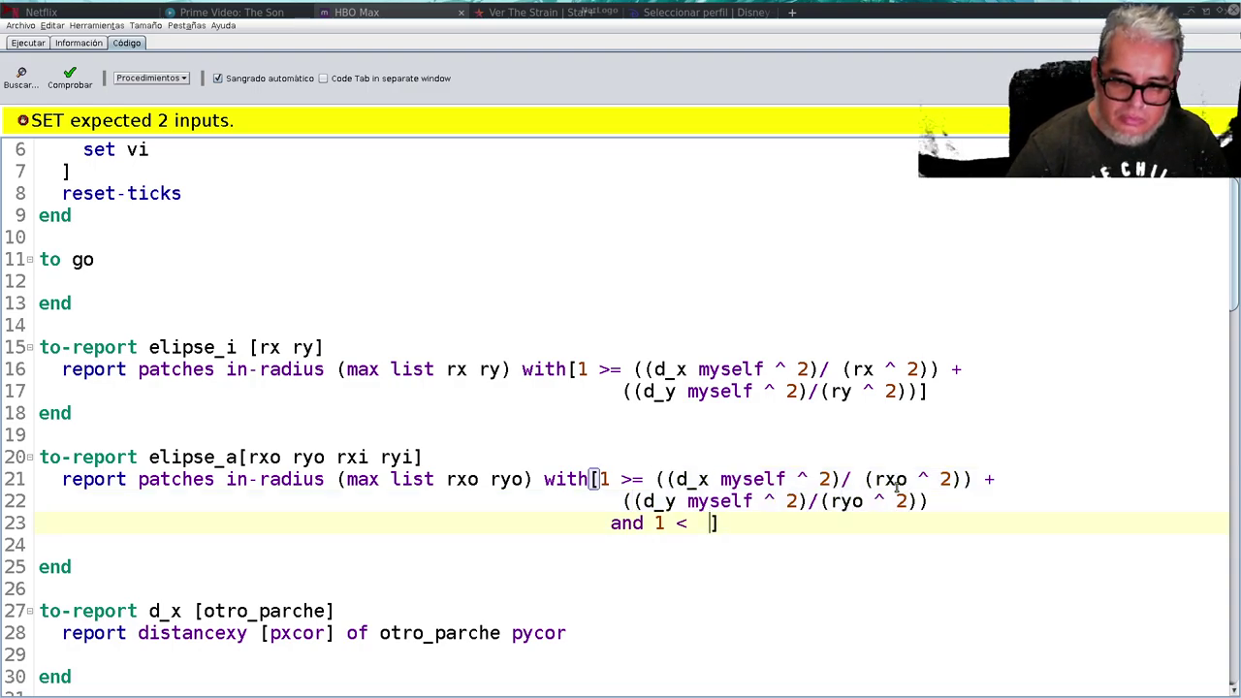
key("ctrl+v")
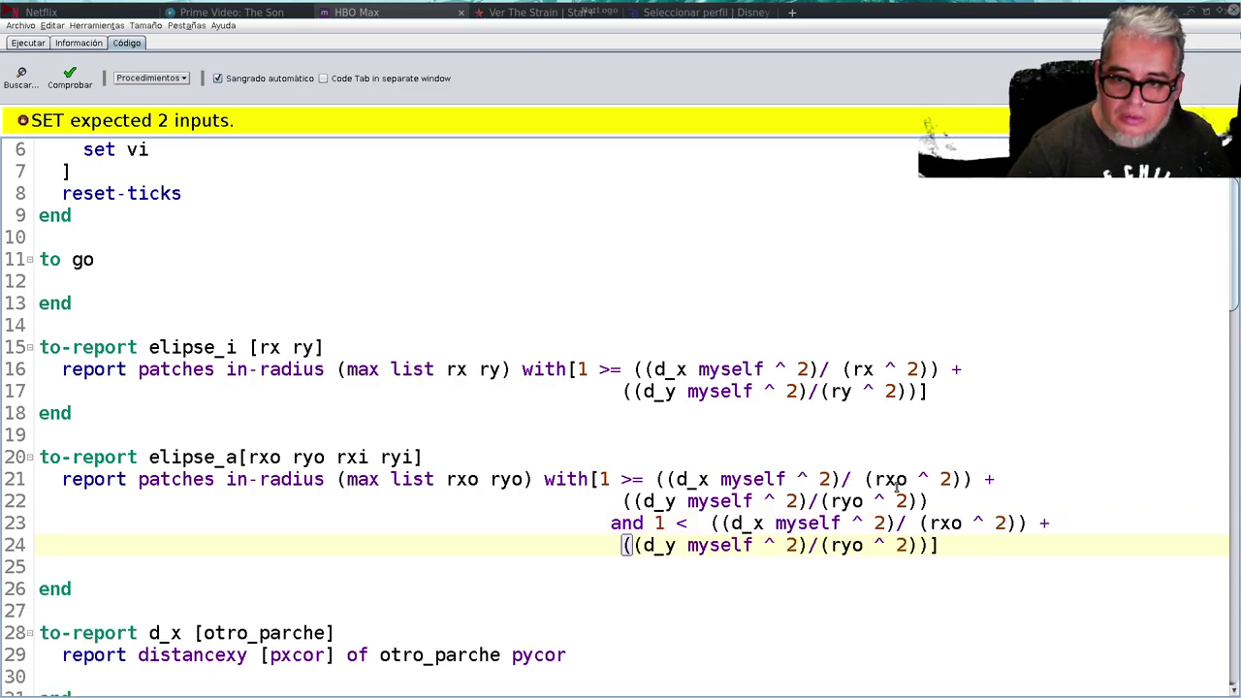
key("Delete")
type("i")
key("Up")
key("Right")
key("ctrl+Right")
key("Delete")
type("i")
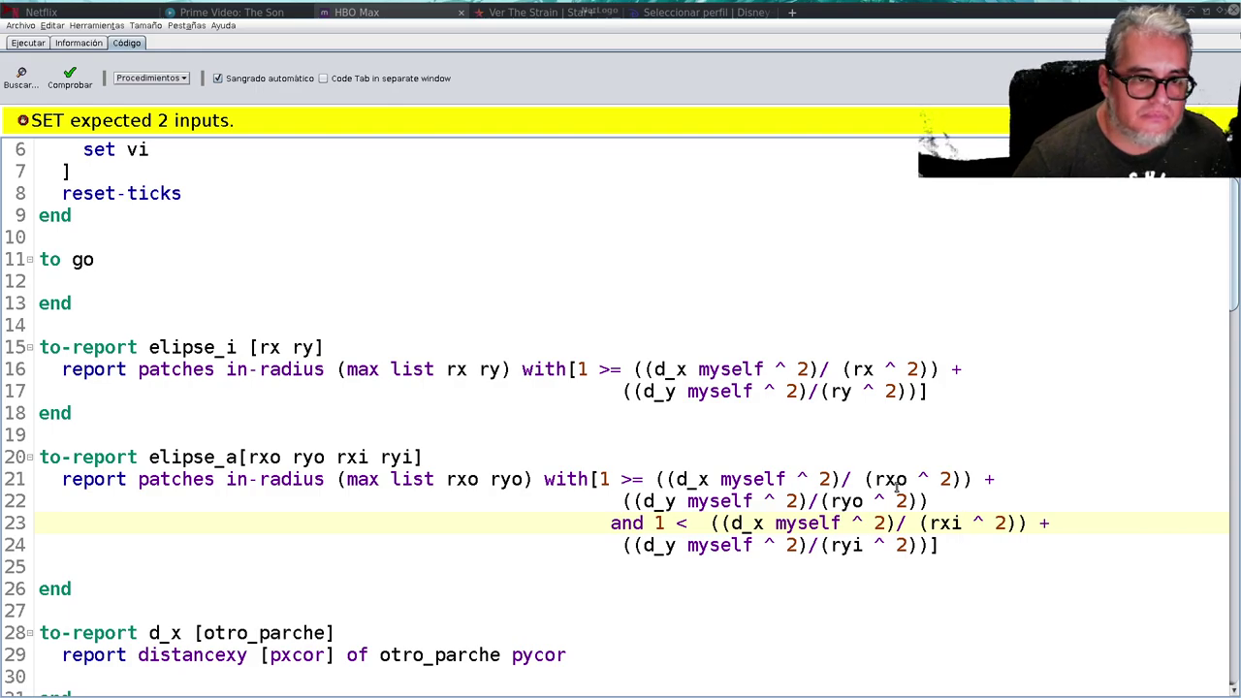
- Make line 6 read 'set vi elipse_i rxi ryi', check the code, and return to the interface
left_click(801, 632)
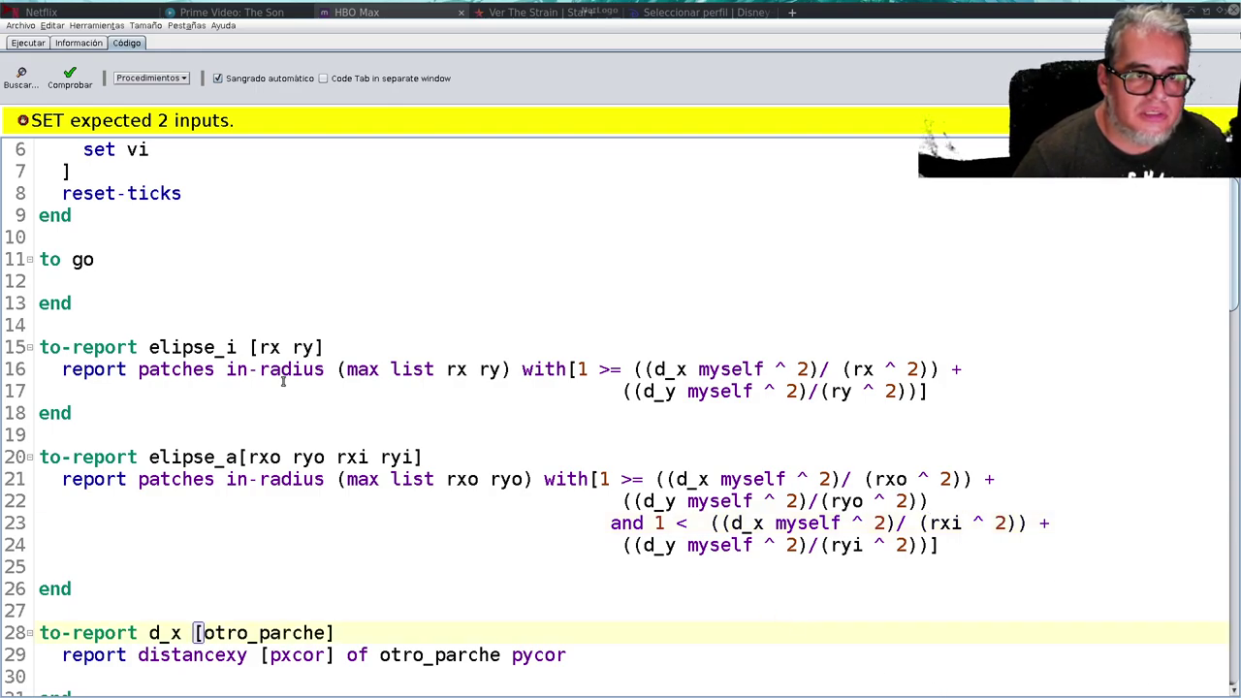
scroll(283, 381, "up", 5)
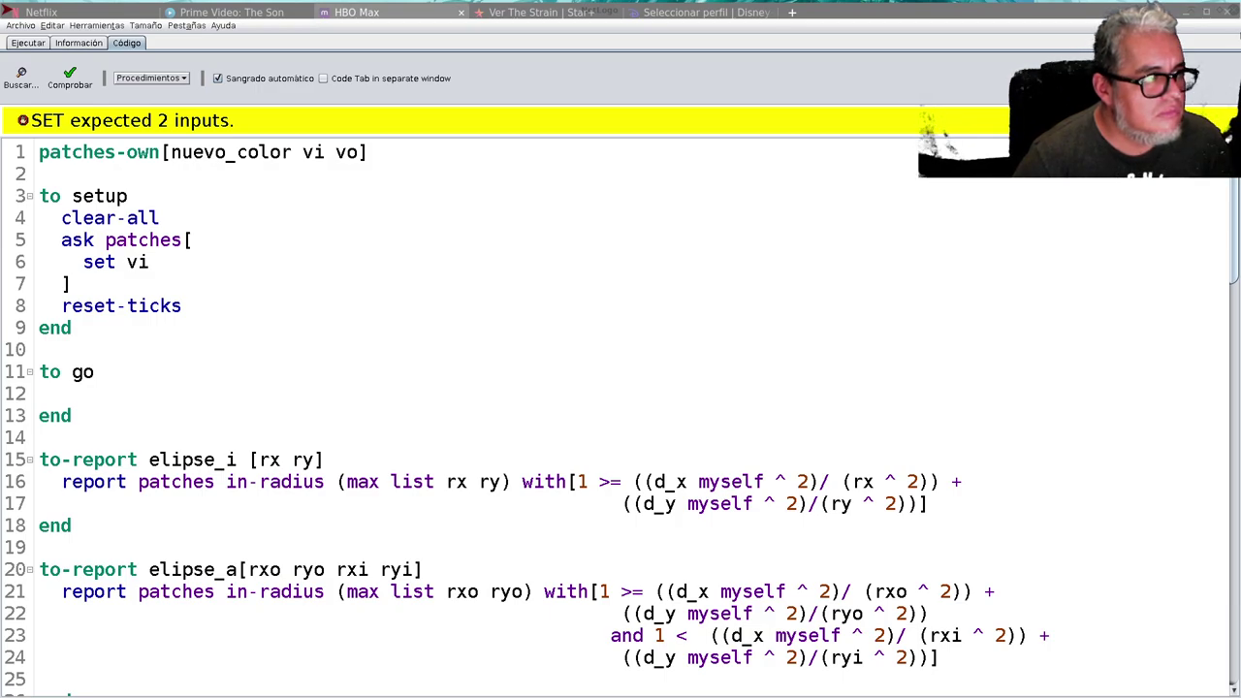
left_click(173, 261)
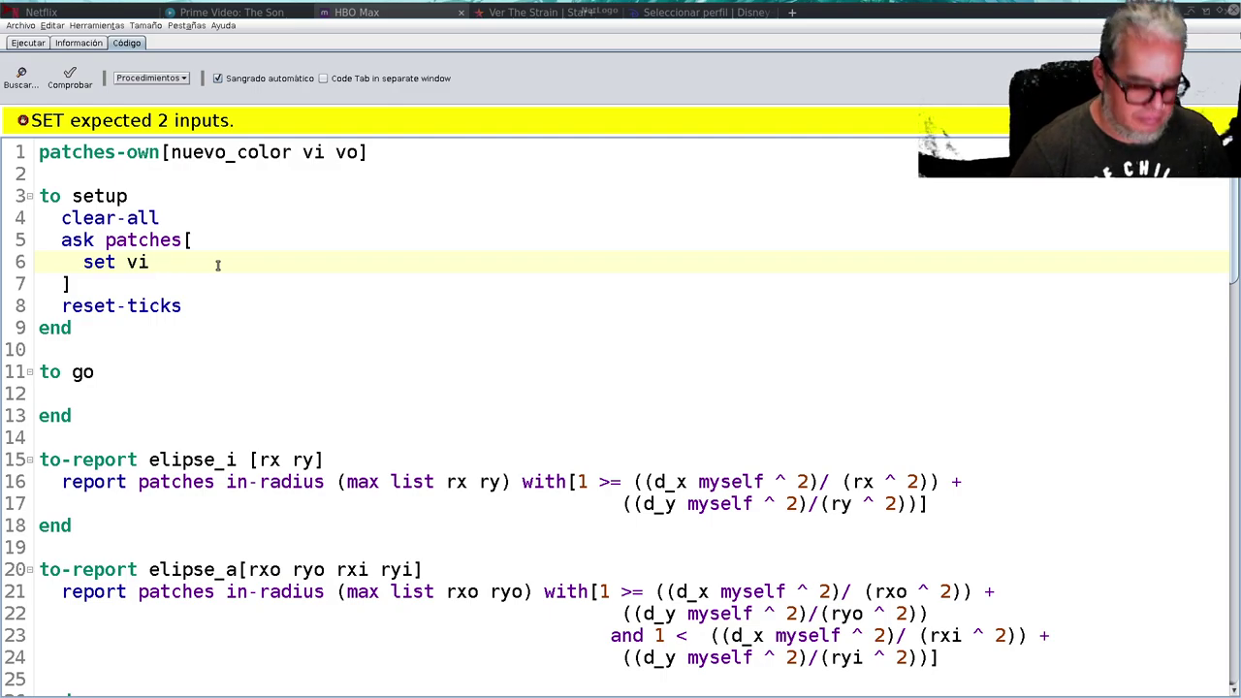
type("elipse_i")
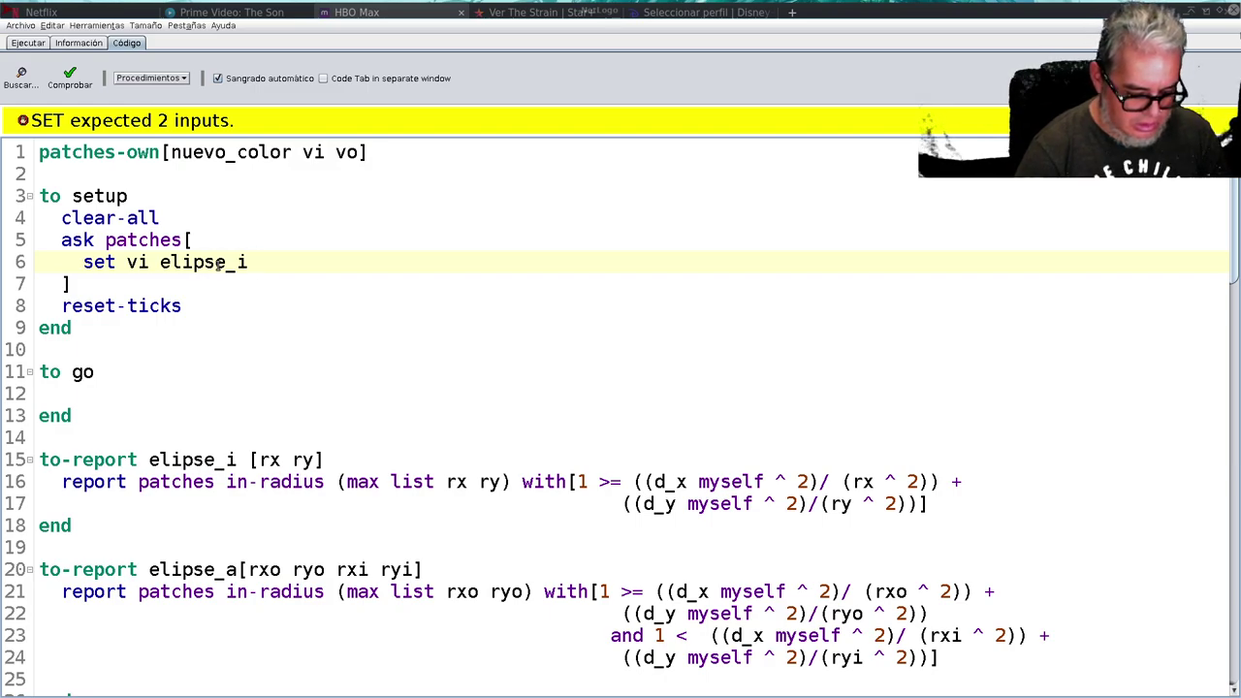
type("rxi ")
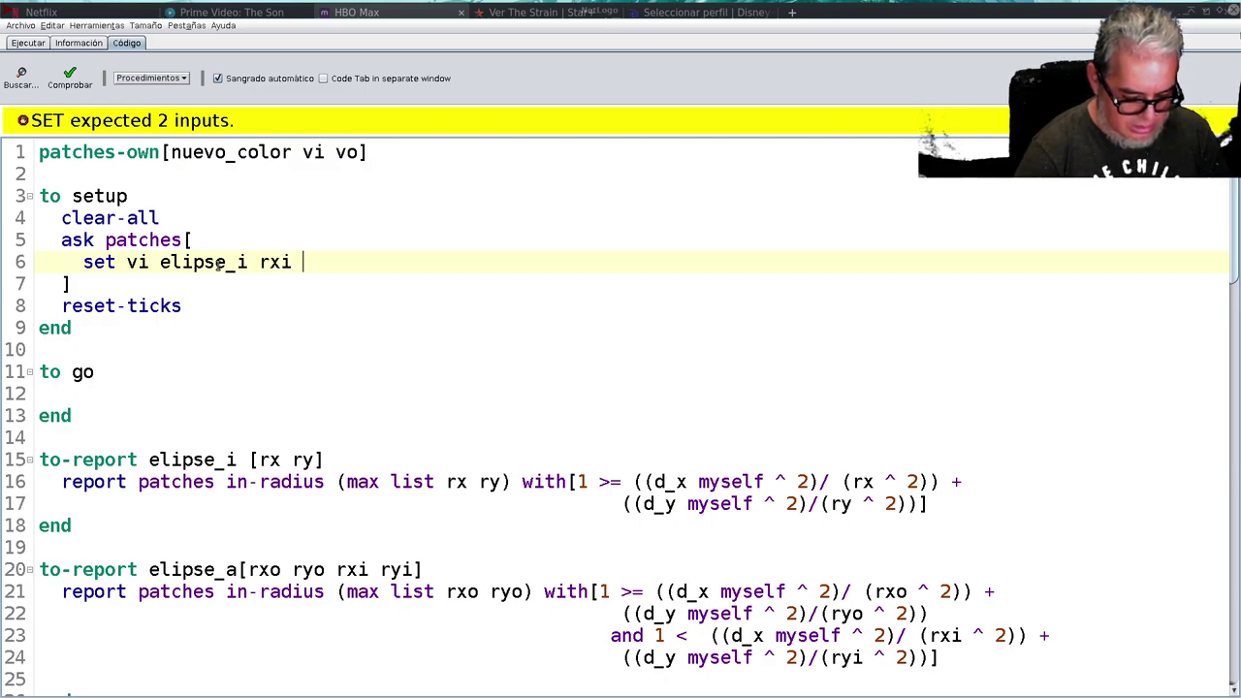
type("ryi")
left_click(70, 77)
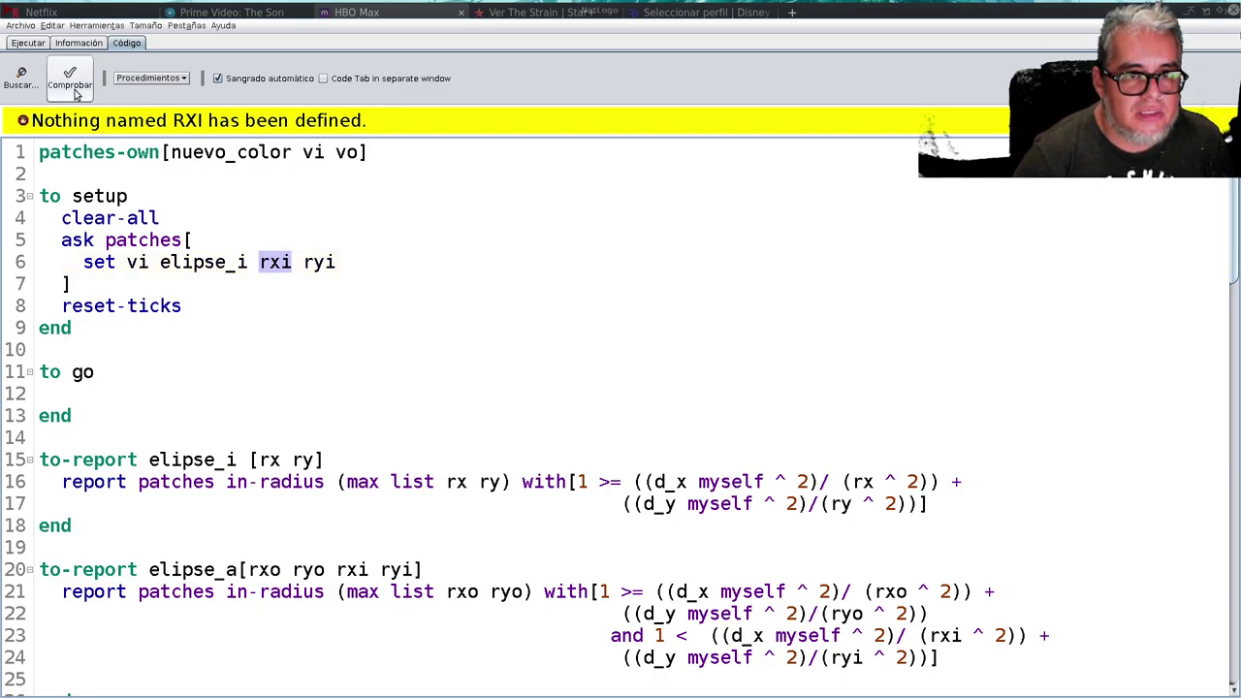
left_click(28, 44)
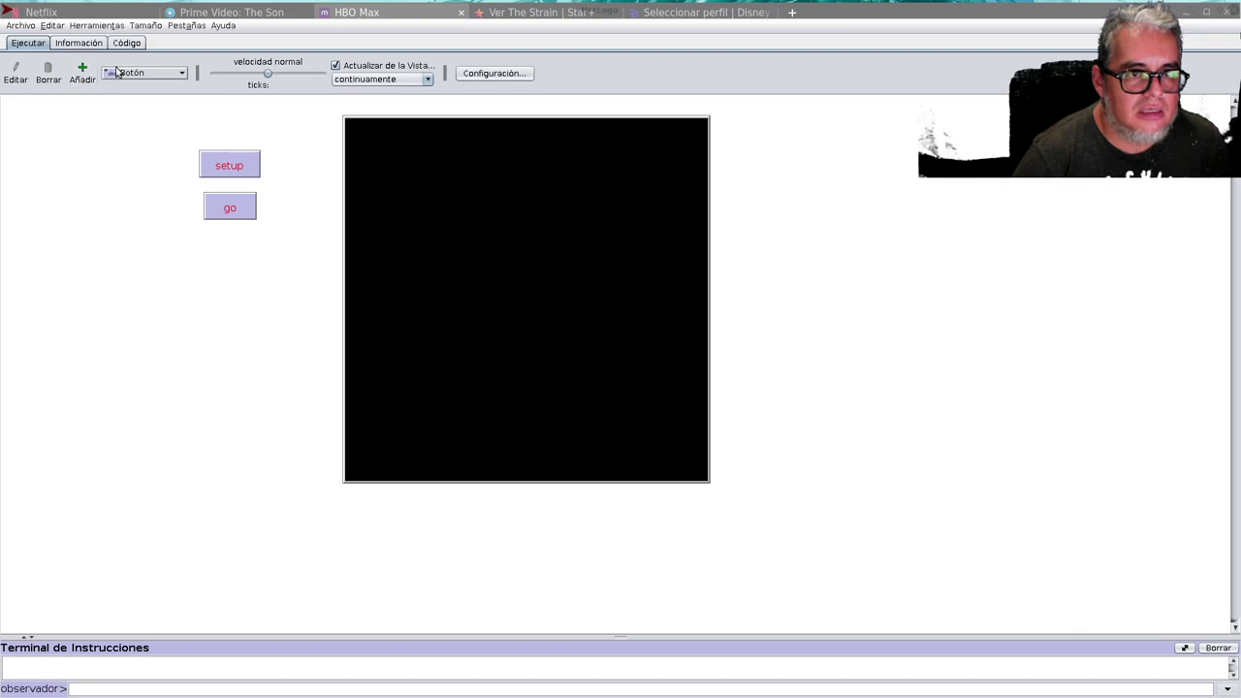
- Add a slider for global rxi with maximum 10 and value 5
left_click(120, 73)
left_click(148, 101)
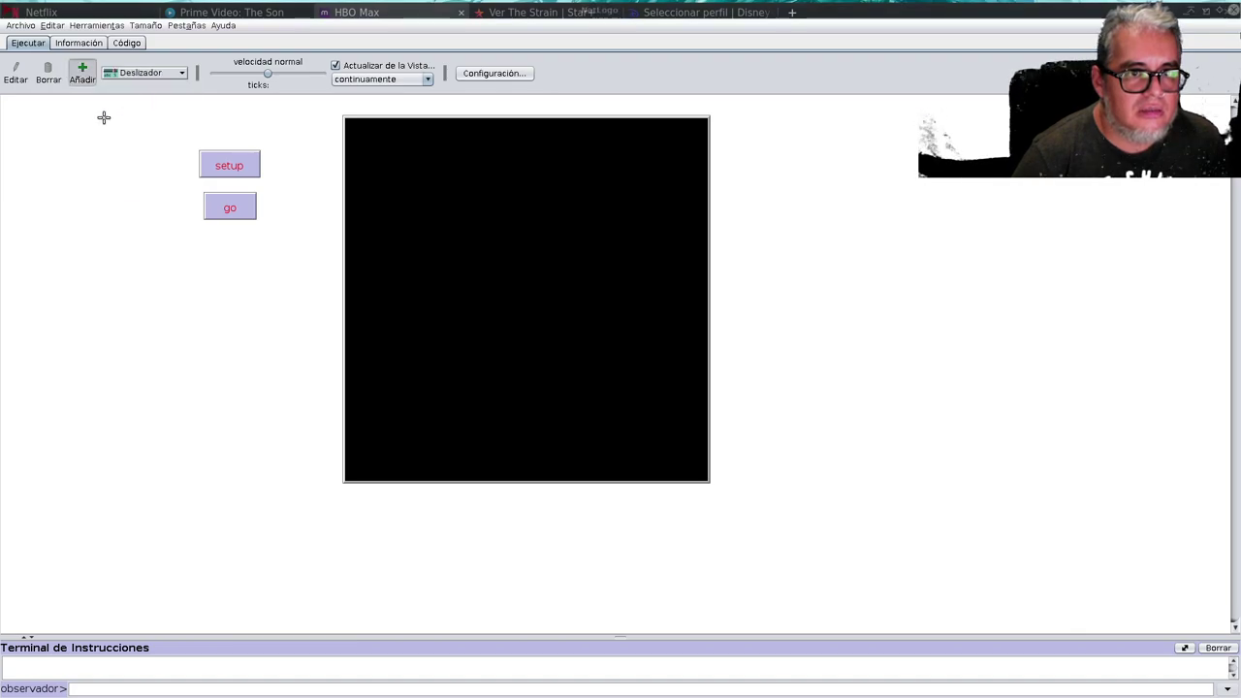
left_click(66, 153)
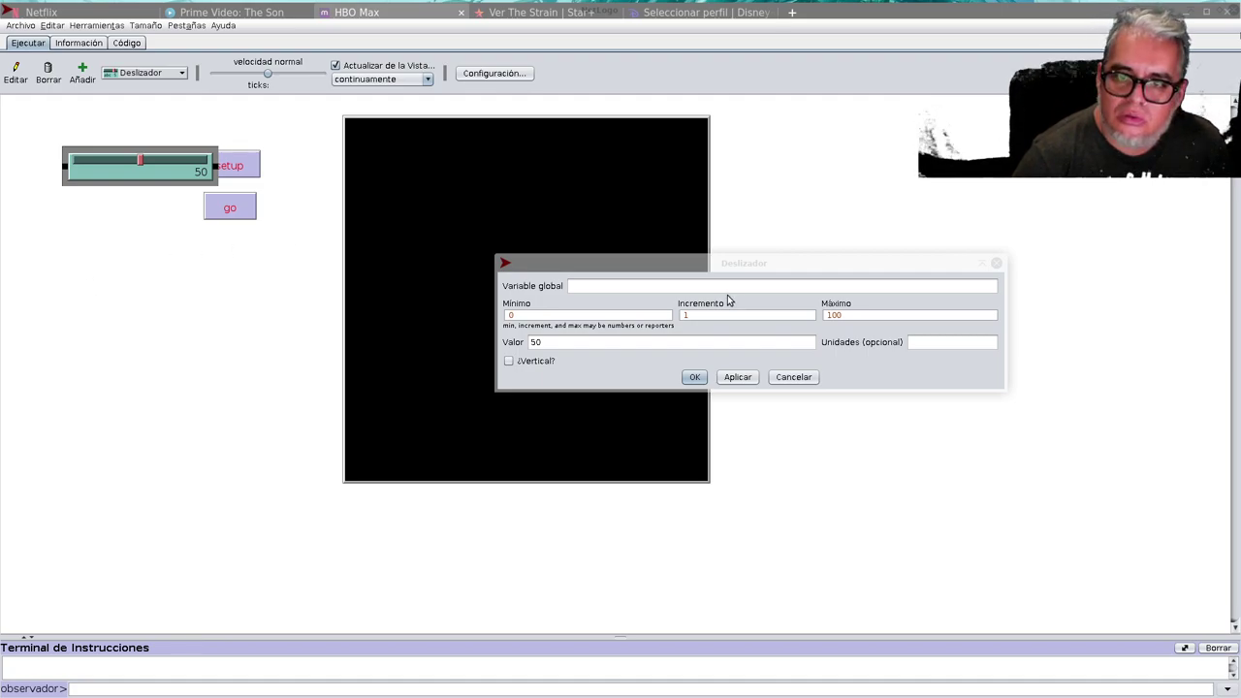
left_click(836, 316)
key("BackSpace")
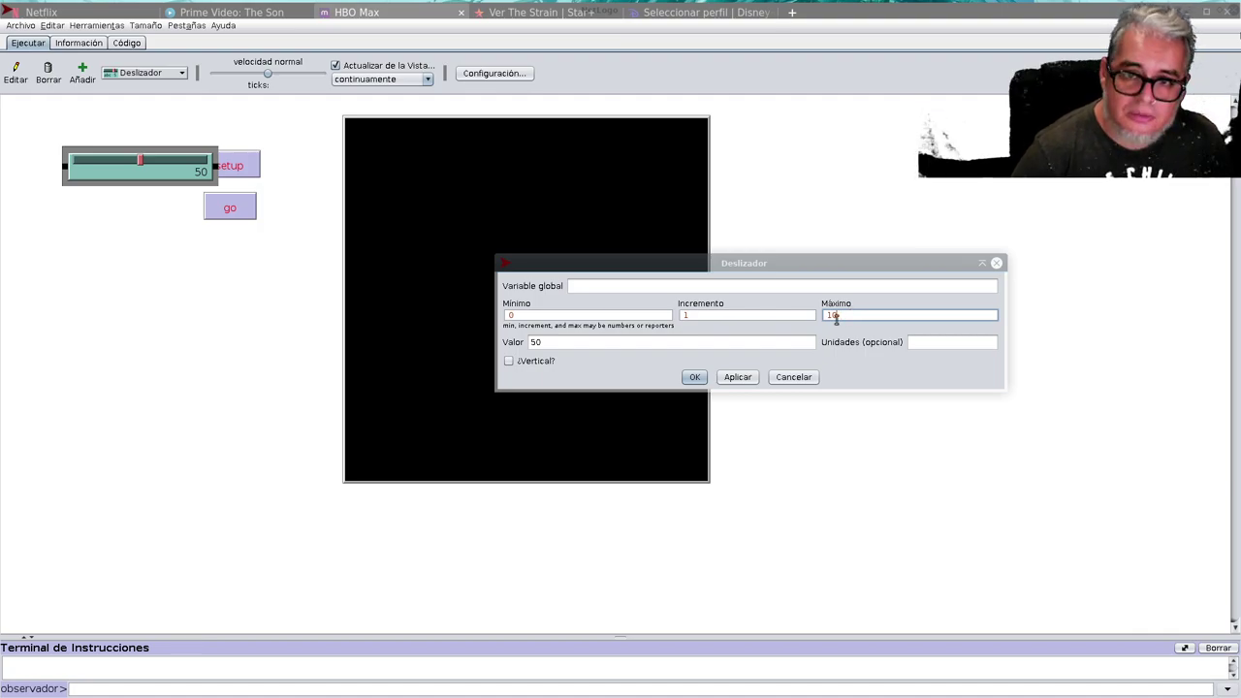
double_click(557, 341)
type("5")
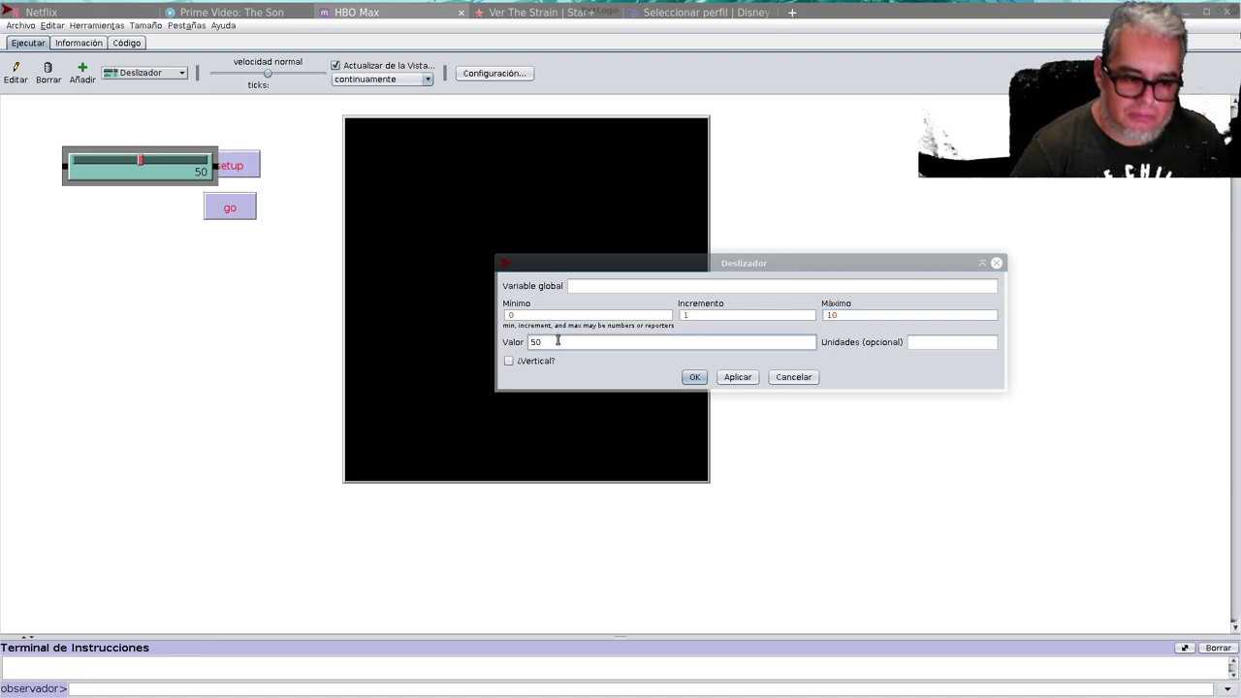
type("5")
left_click(694, 376)
left_click(819, 351)
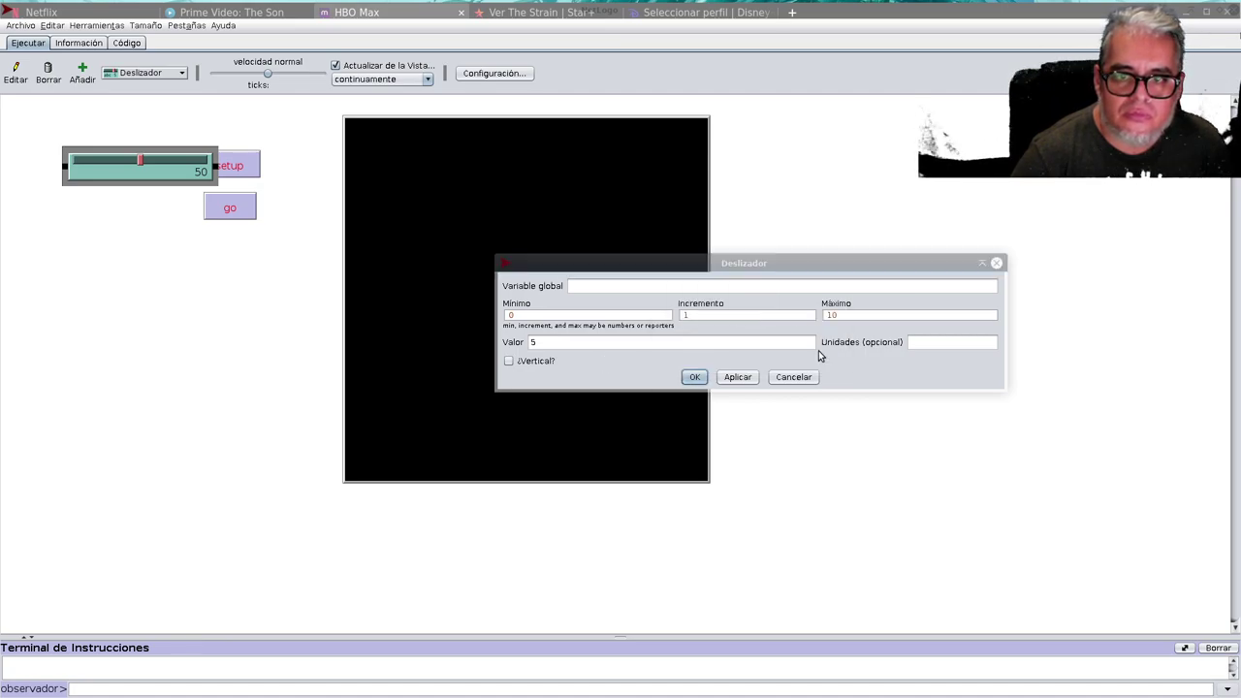
left_click(626, 285)
type("r")
type("i")
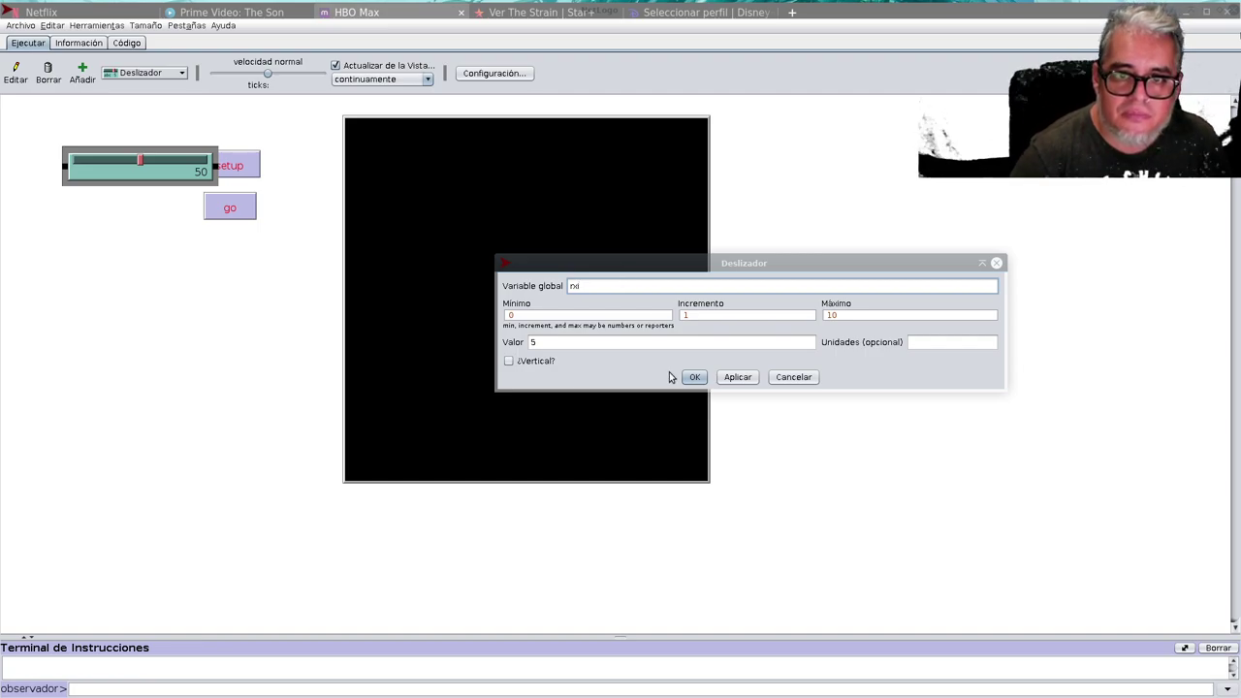
left_click(694, 377)
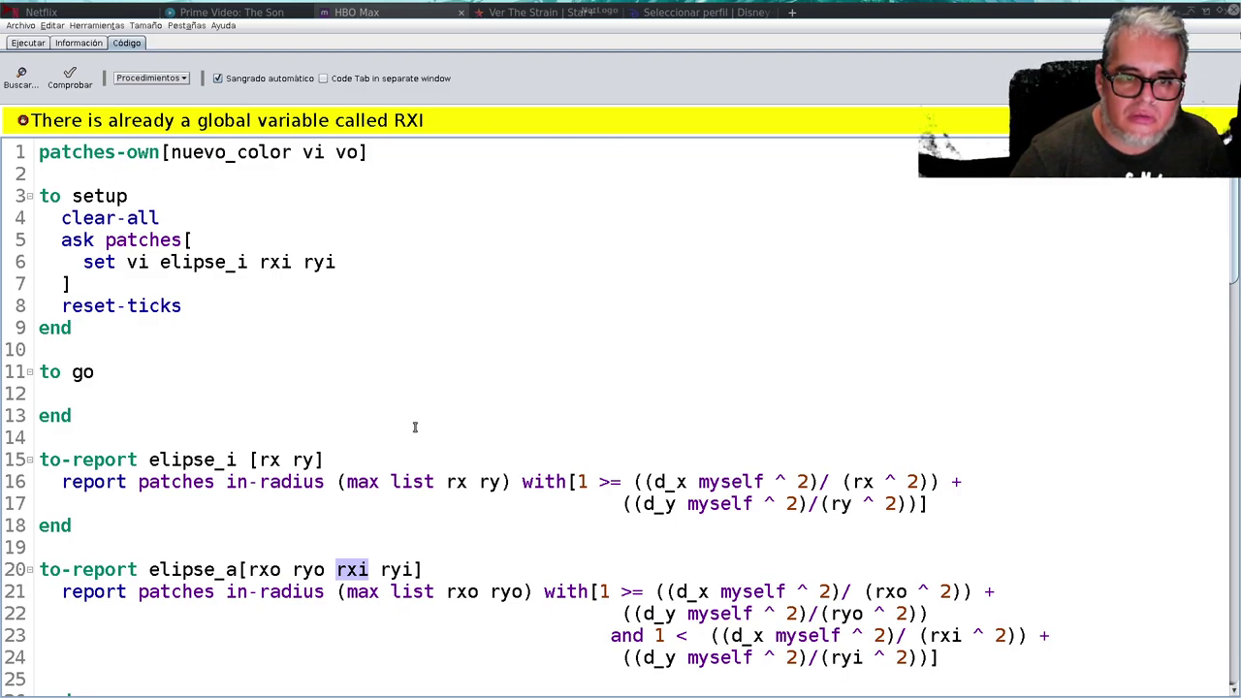
- Rename the rxi slider to rx_i and start fixing rxi and ryi on setup's line 6
left_click(28, 43)
right_click(141, 172)
left_click(151, 186)
type("n")
key("BackSpace")
type("rx_")
left_click(694, 377)
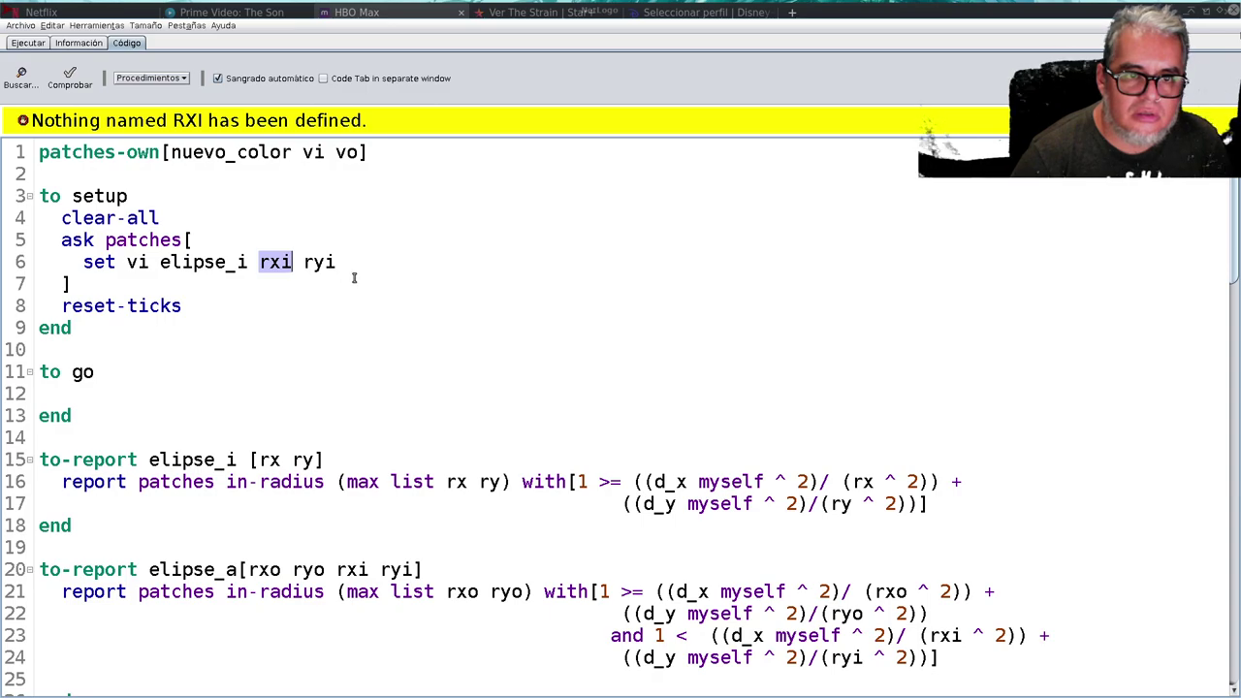
left_click(283, 263)
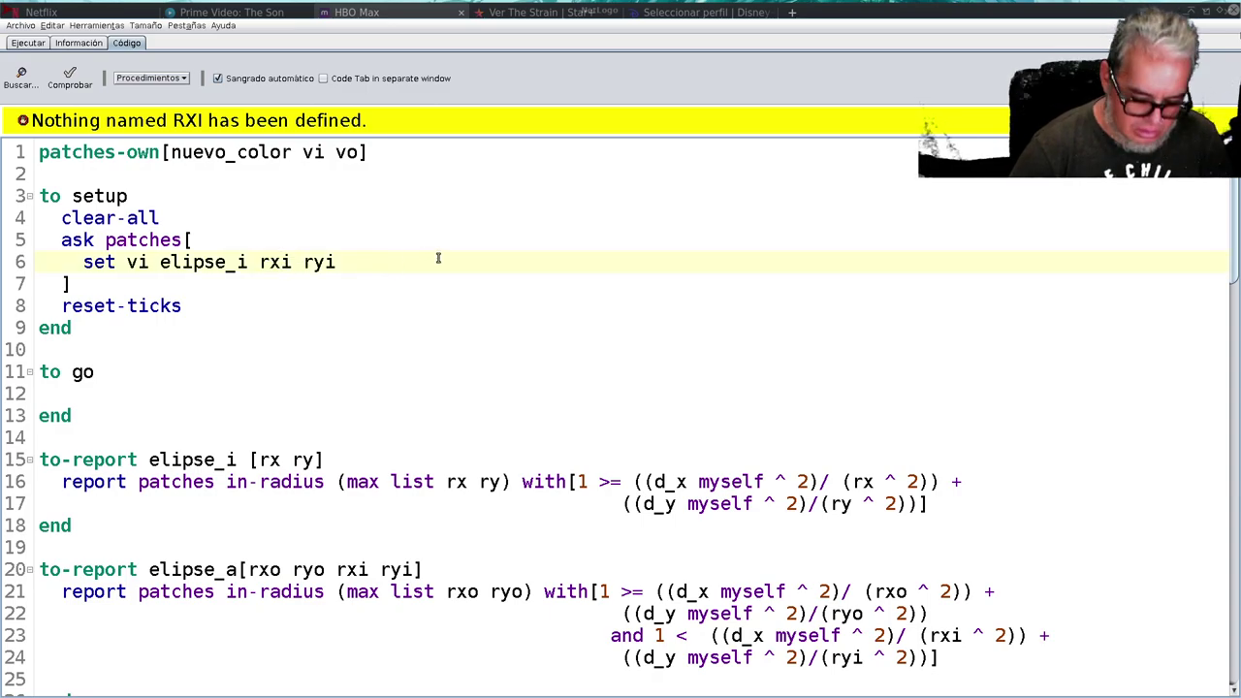
type("_")
double_click(330, 263)
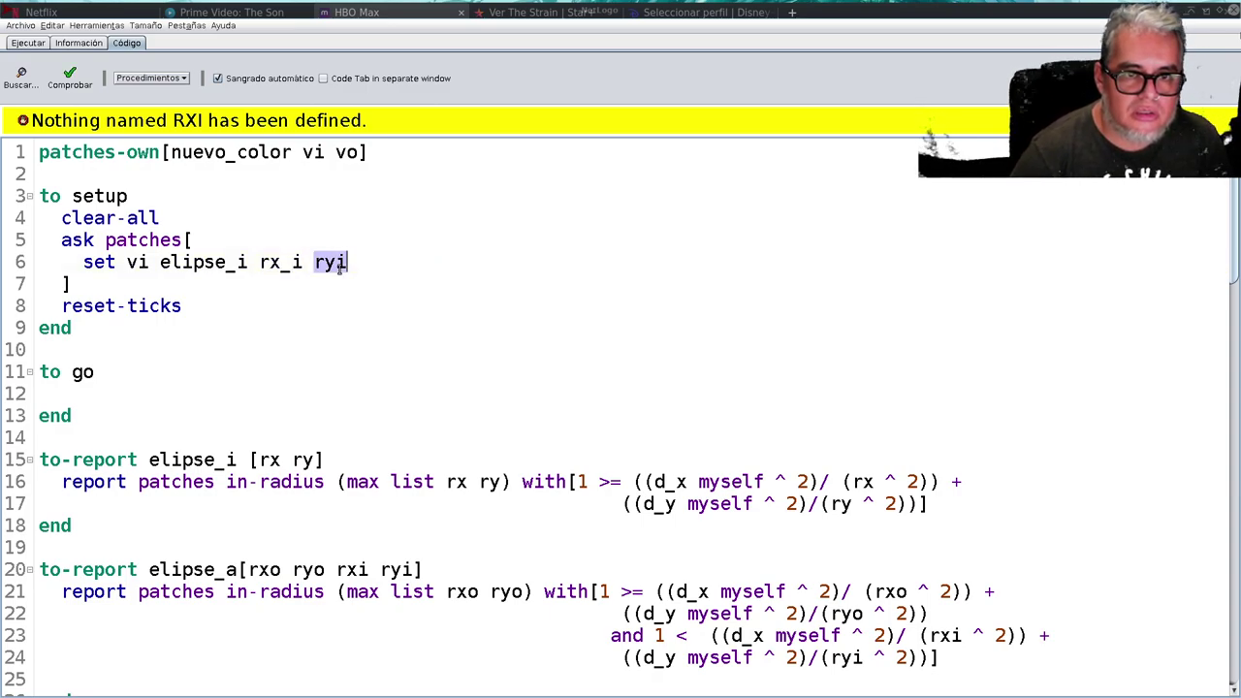
- Add a ry_i slider ranging 0–10 with value 5
left_click(27, 42)
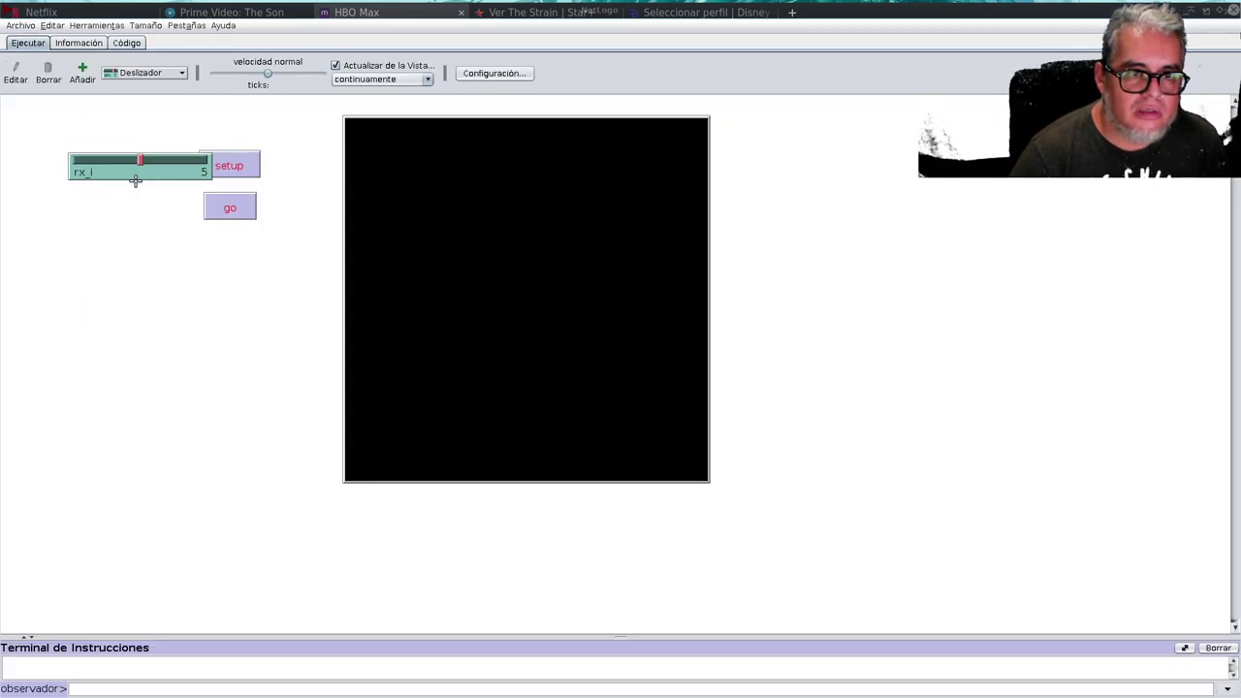
left_click_drag(141, 172, 116, 171)
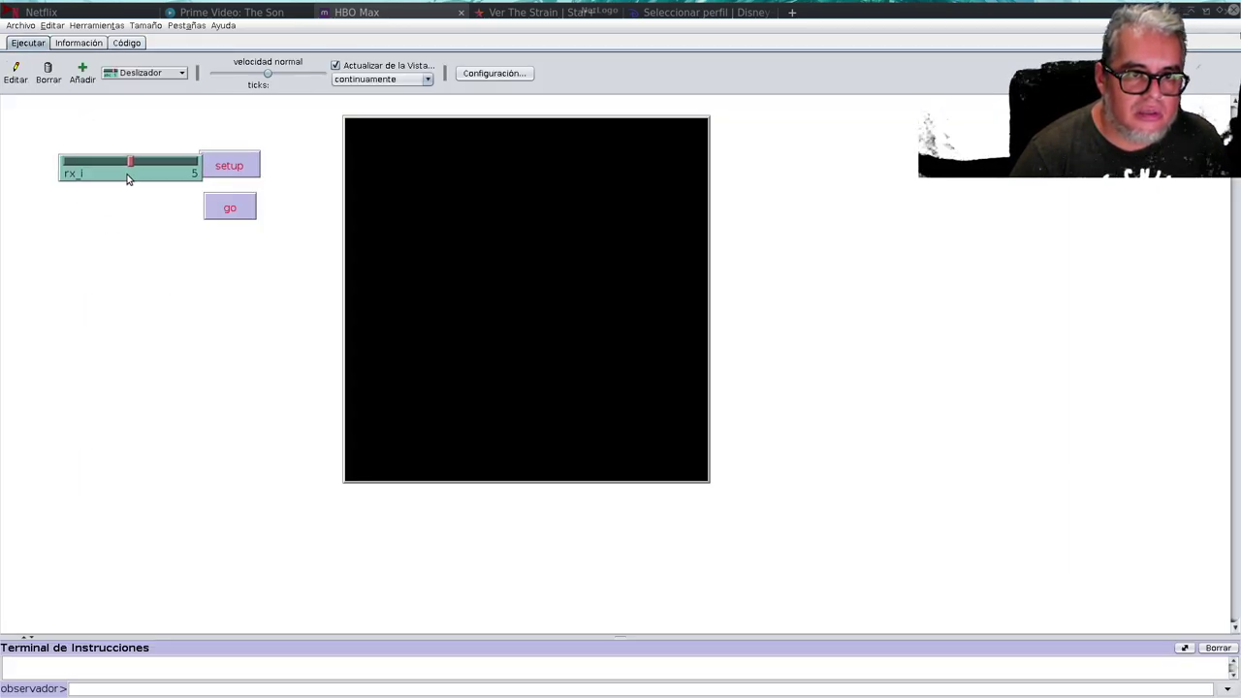
left_click(82, 73)
left_click(88, 223)
type("r")
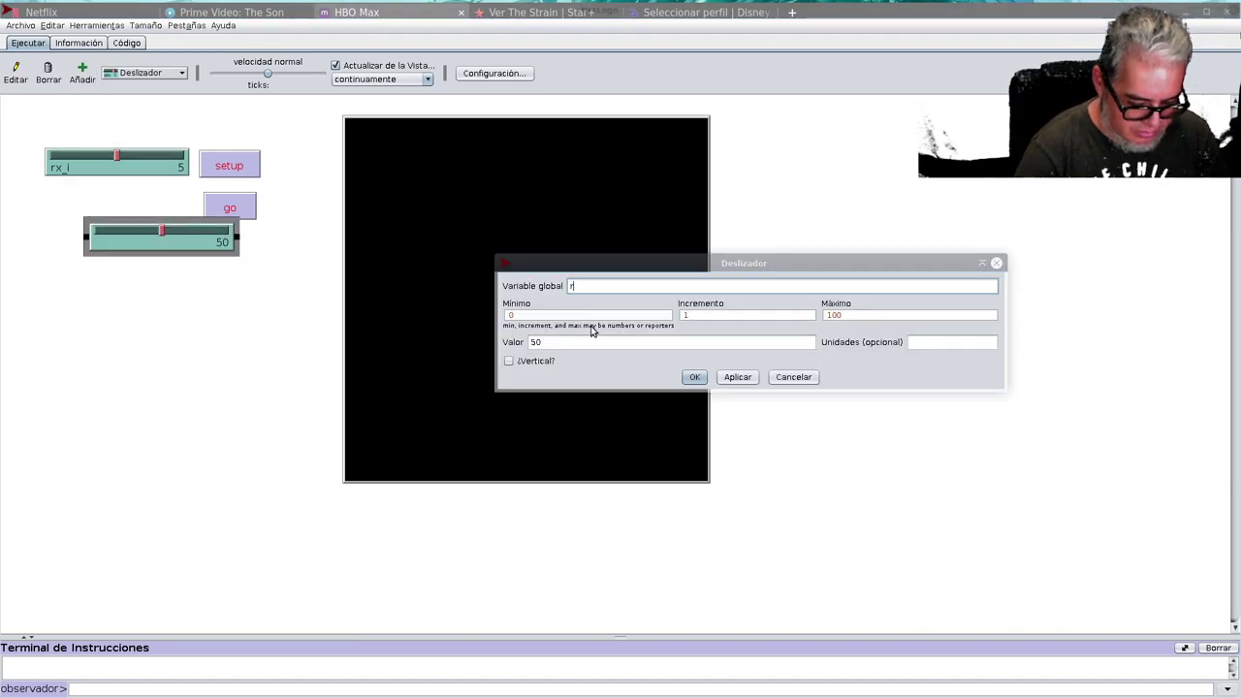
type("y_i")
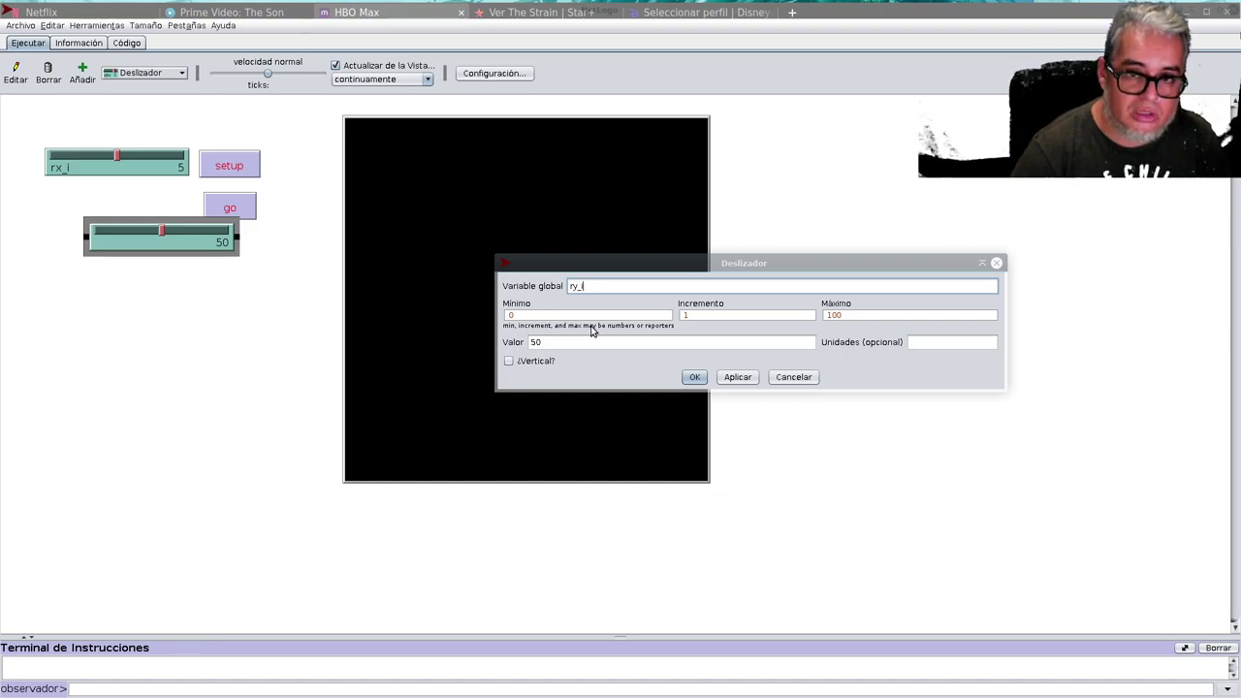
left_click(850, 315)
left_click(625, 342)
type("5")
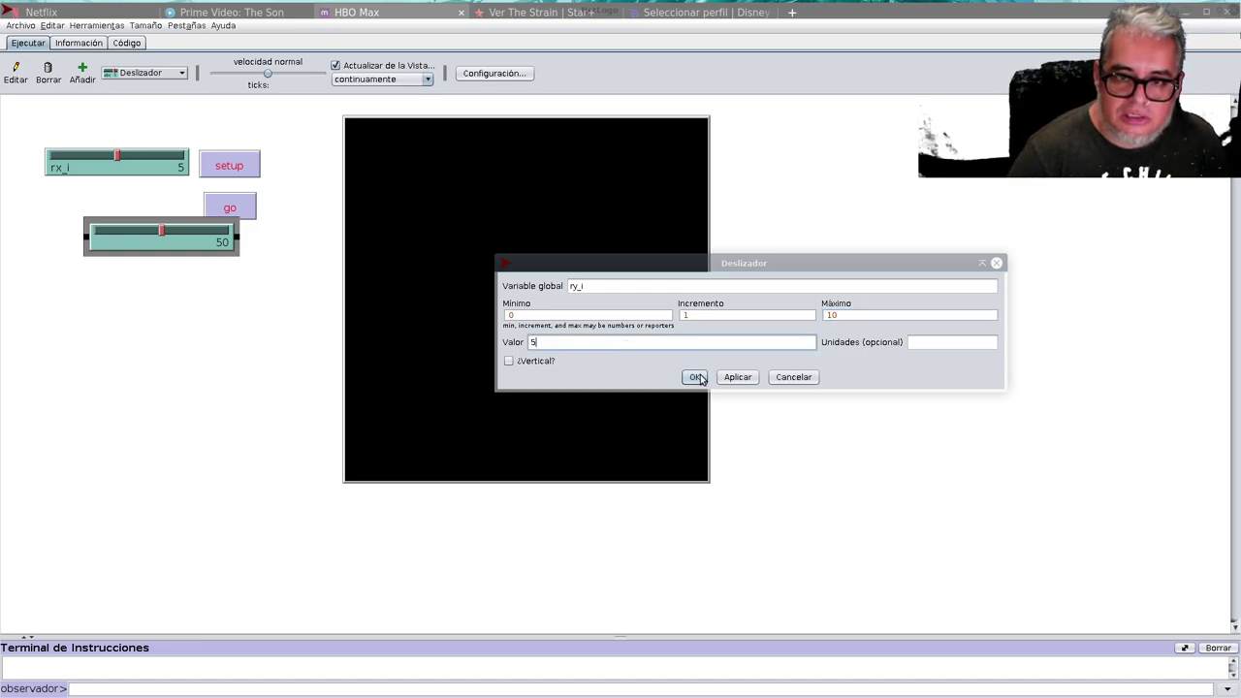
left_click(694, 376)
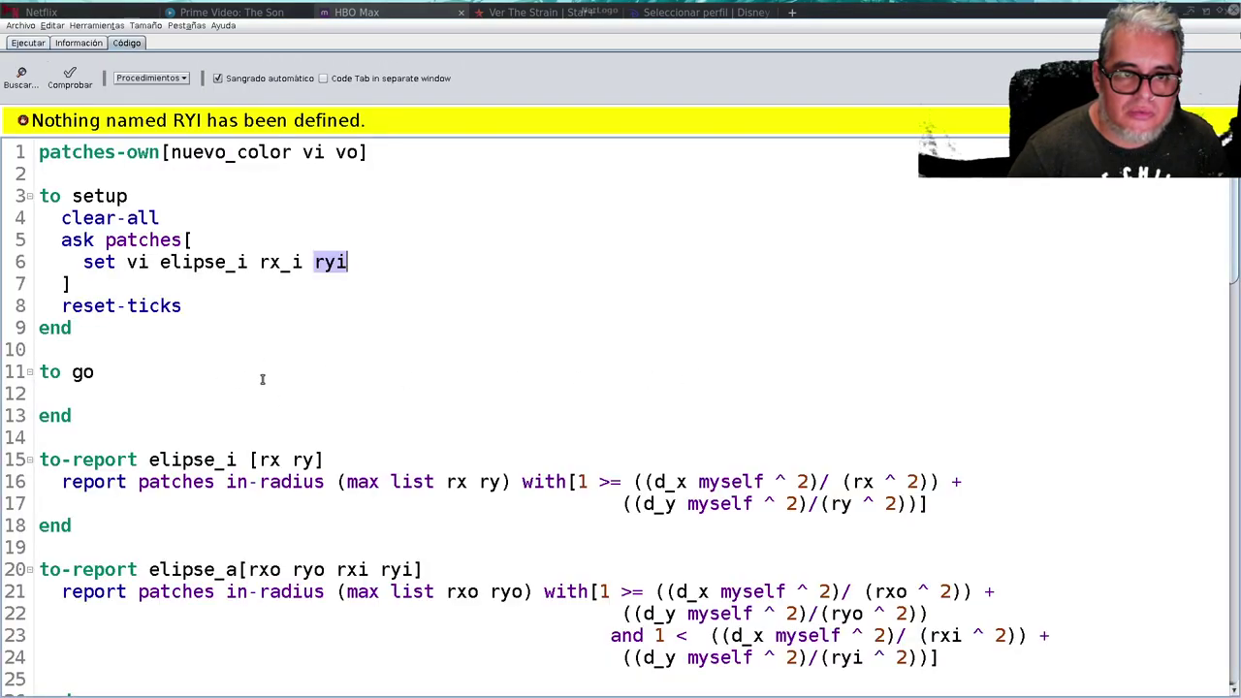
left_click(338, 262)
type("_")
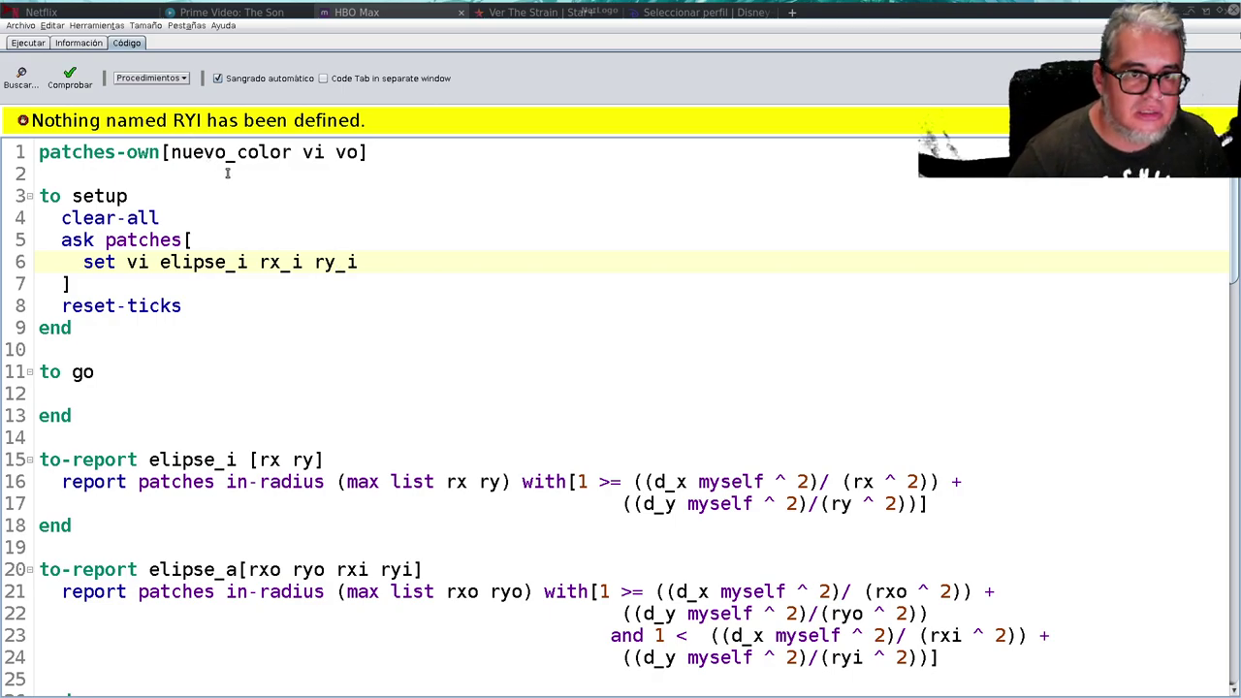
- Align ry_i under rx_i and add an rx_o slider with maximum 10 and value 5
left_click(27, 43)
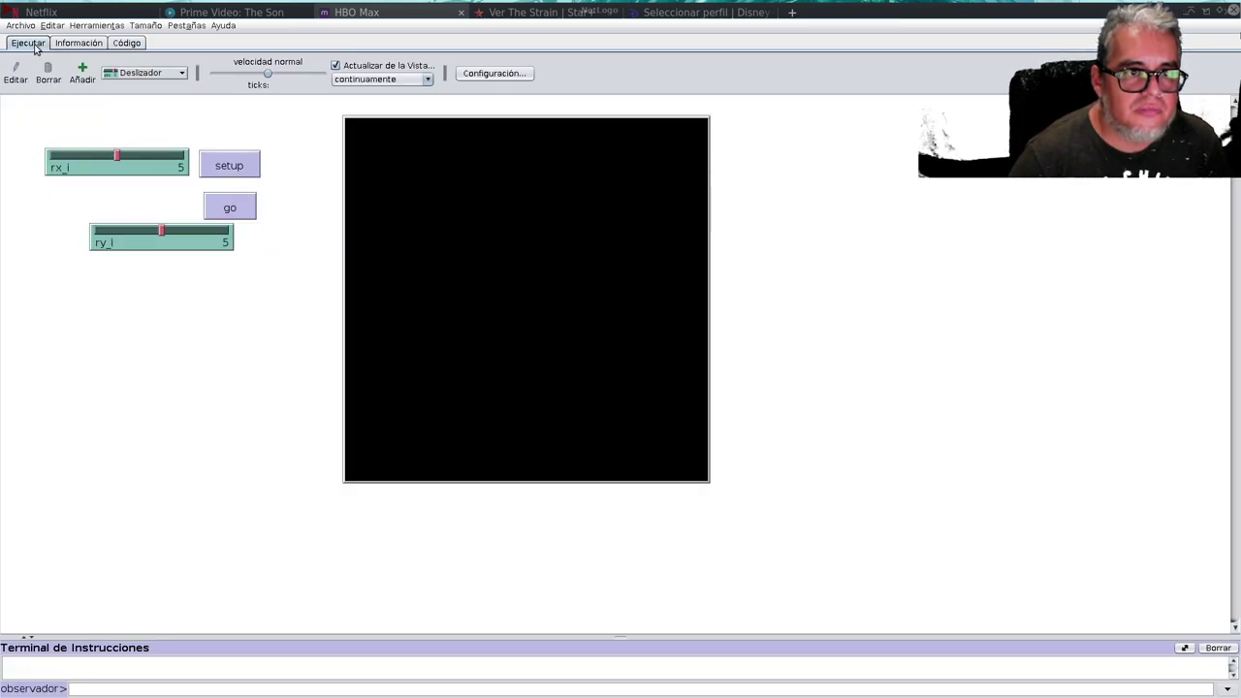
left_click_drag(130, 274, 75, 217)
left_click(83, 271)
left_click(83, 72)
left_click(78, 257)
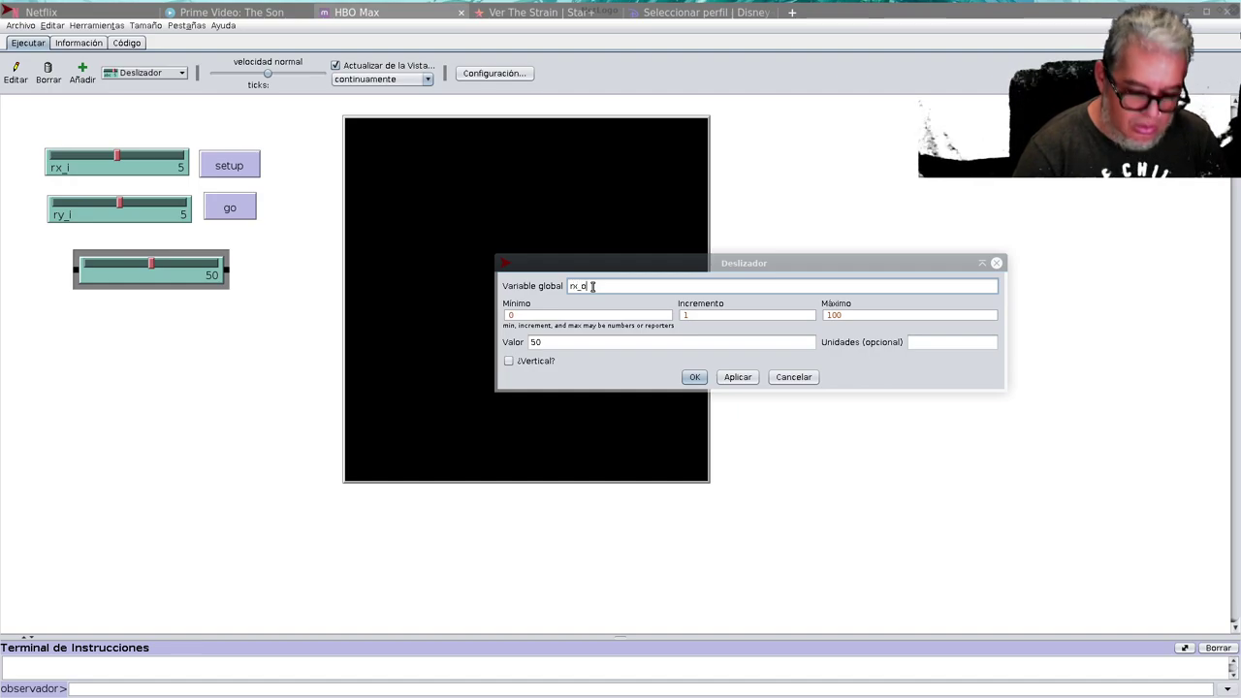
left_click(864, 315)
key("BackSpace")
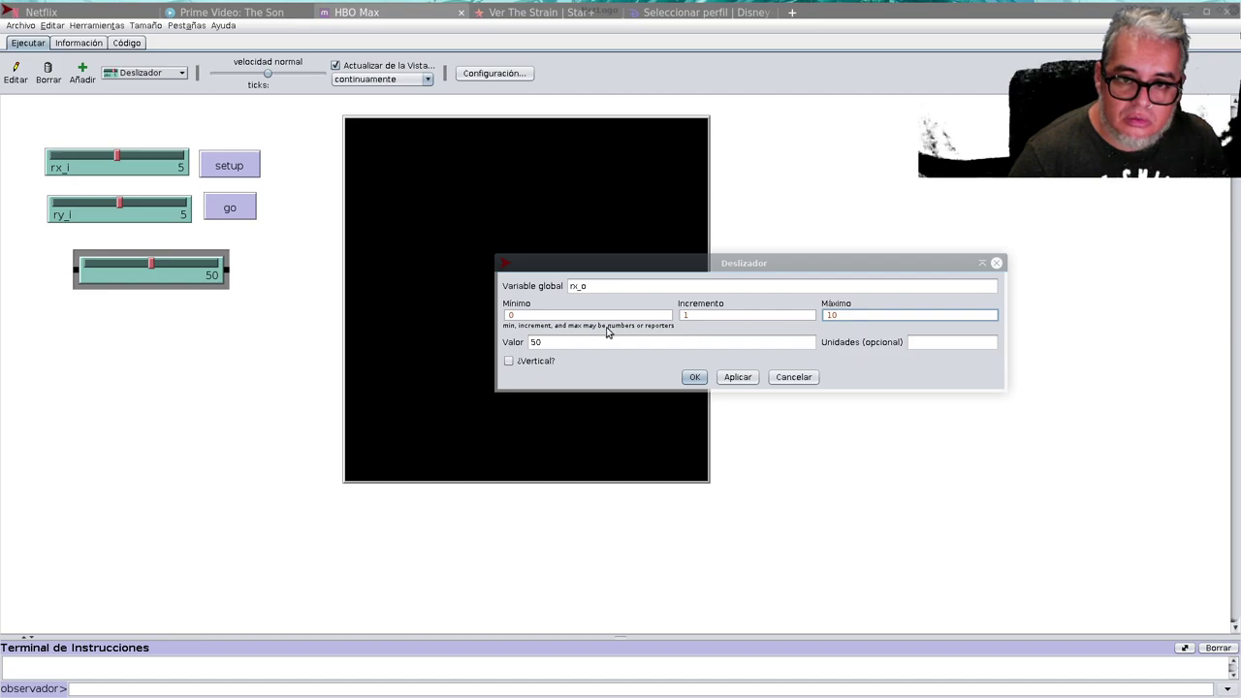
left_click(598, 343)
type("5")
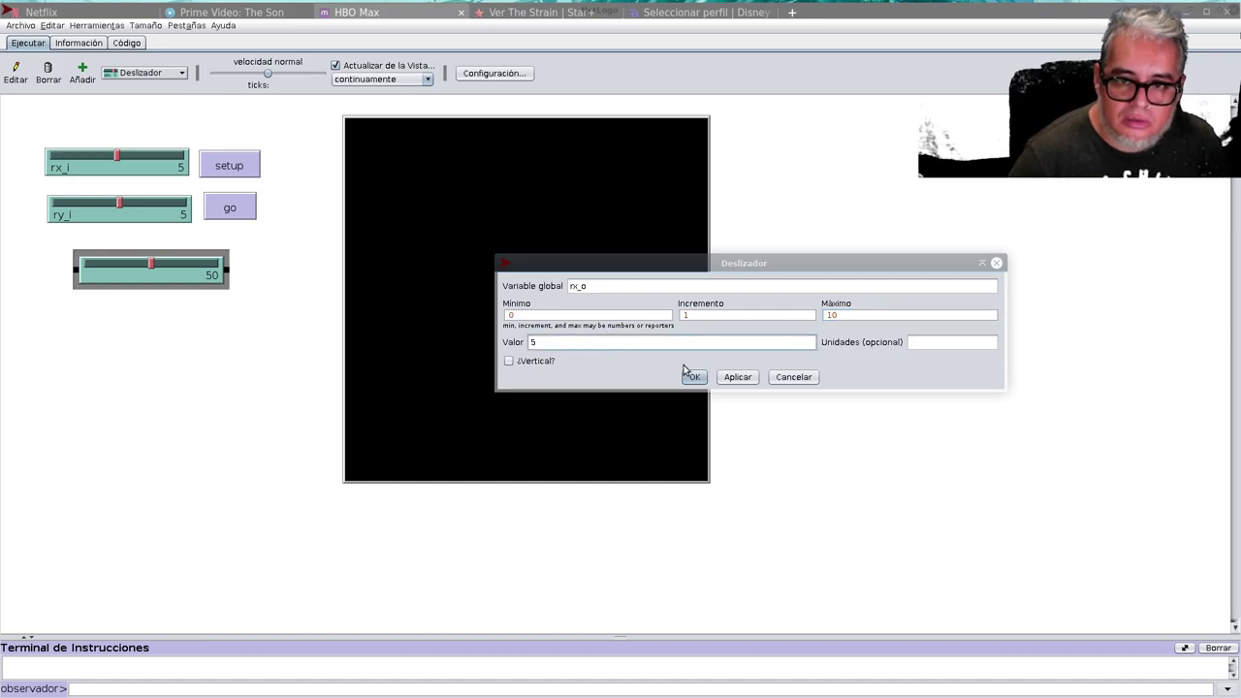
left_click(695, 377)
- Add a ry_o slider with maximum 10 and value 5, and stack it under rx_o
left_click(82, 72)
left_click(88, 320)
type("r")
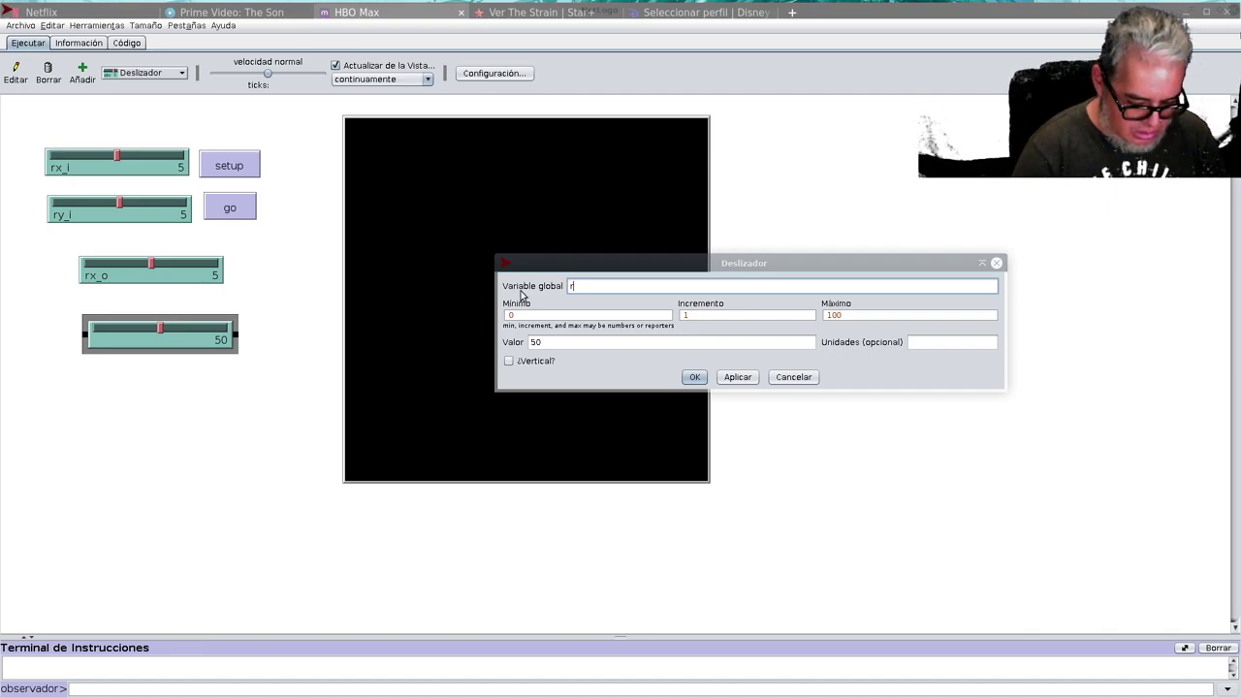
type("y_o")
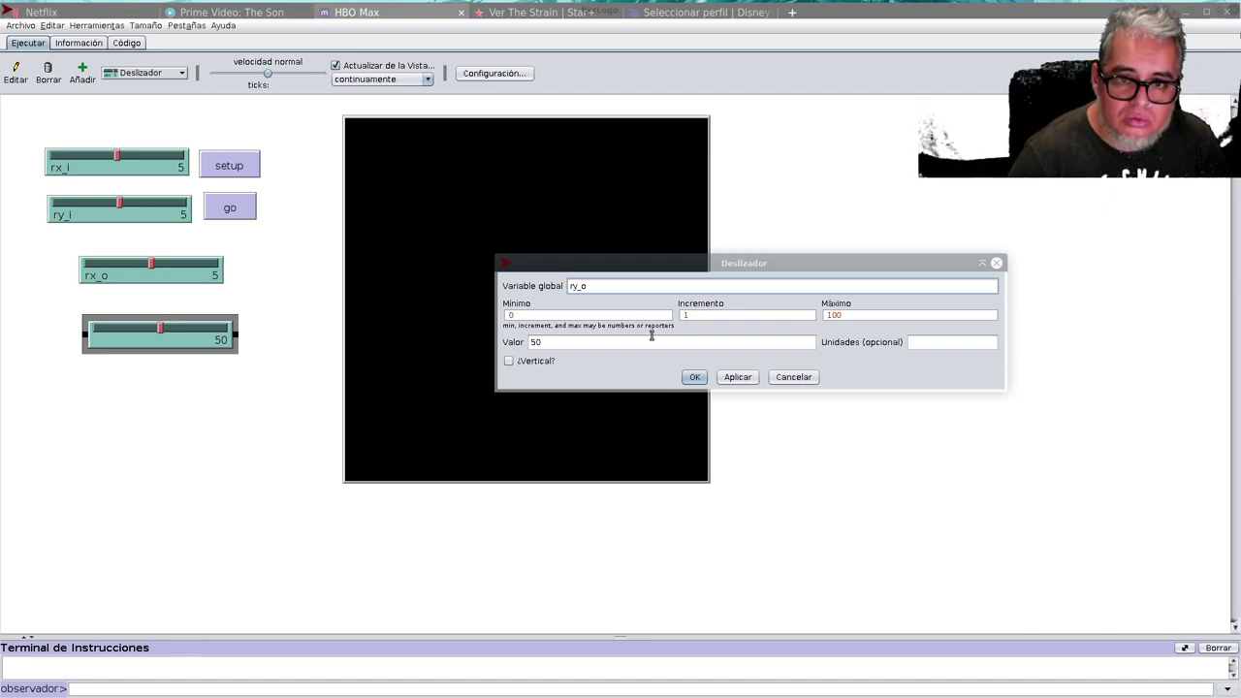
left_click(645, 342)
key("BackSpace")
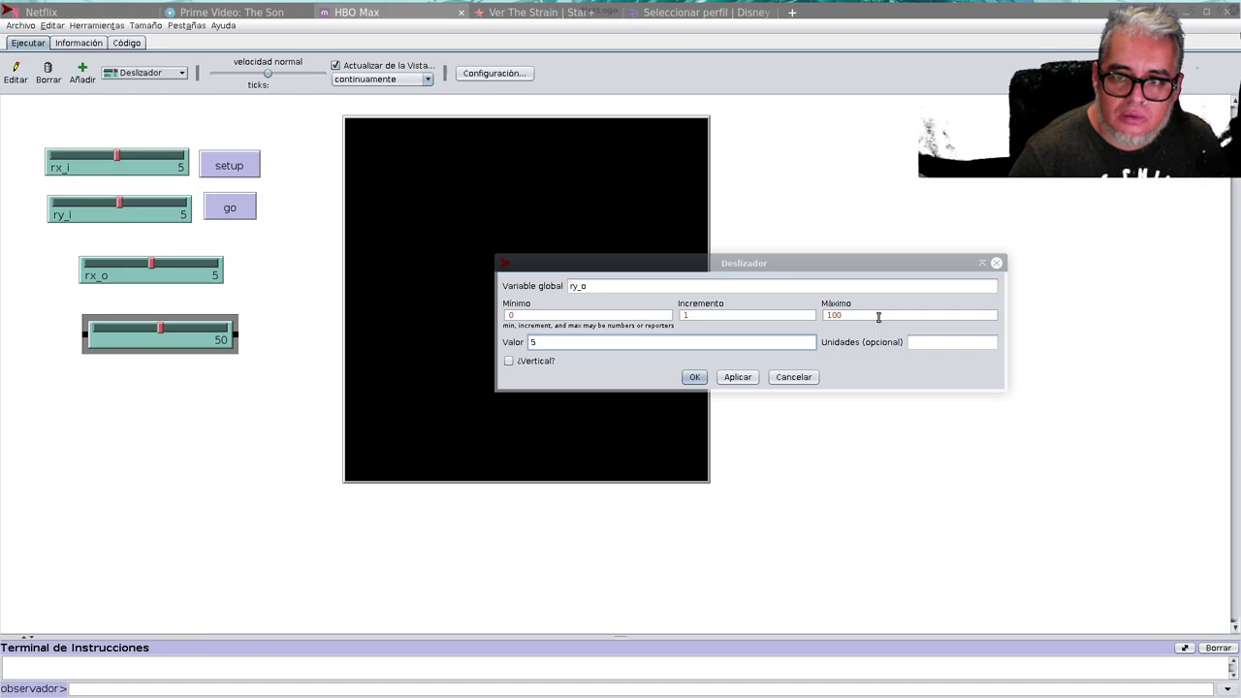
left_click(879, 316)
key("BackSpace")
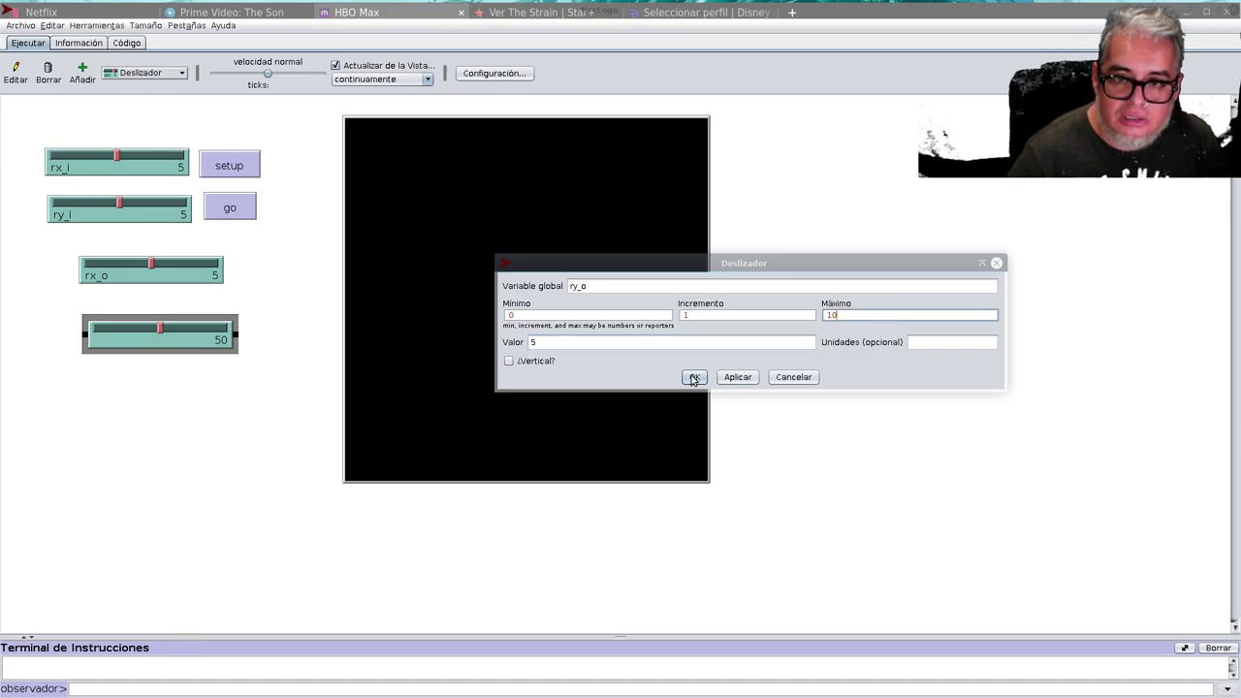
left_click(694, 376)
mouse_move(228, 368)
left_mouse_down()
mouse_move(173, 266)
mouse_move(150, 257)
left_mouse_up()
left_click(170, 359)
left_click_drag(151, 332, 133, 308)
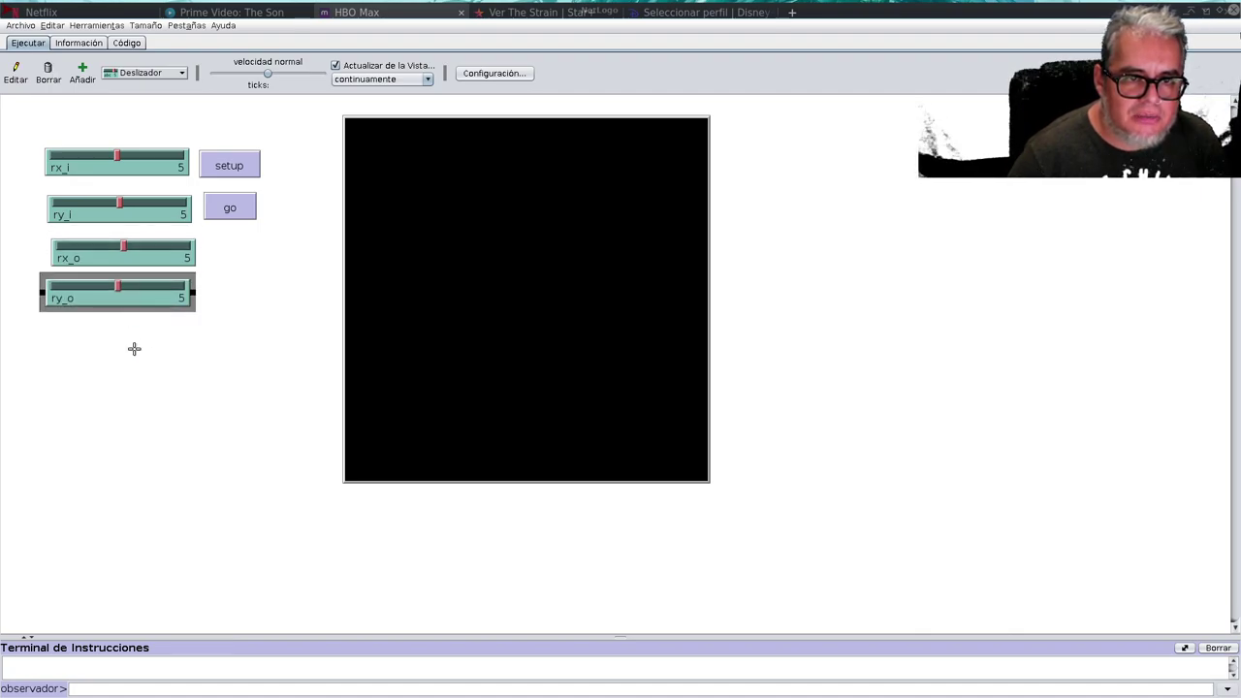
left_click(136, 354)
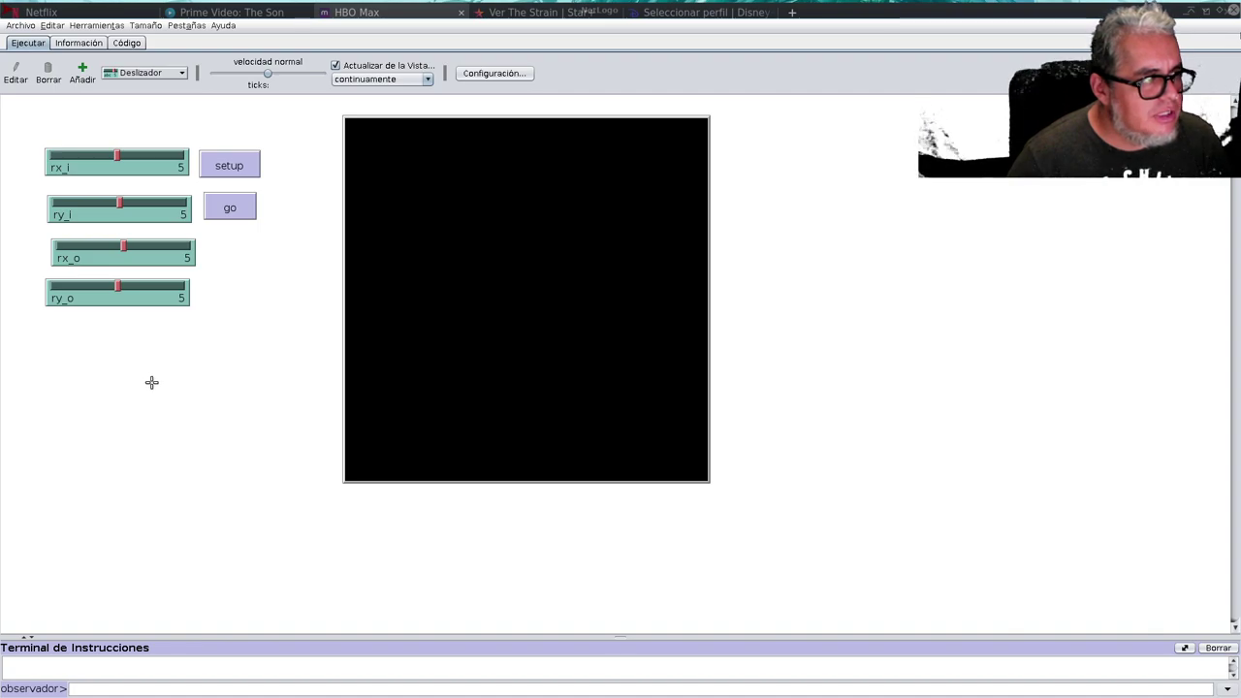
- Add a D slider below ry_o, ranging 0–100 at 50, with % as its units
left_click(82, 73)
left_click(66, 339)
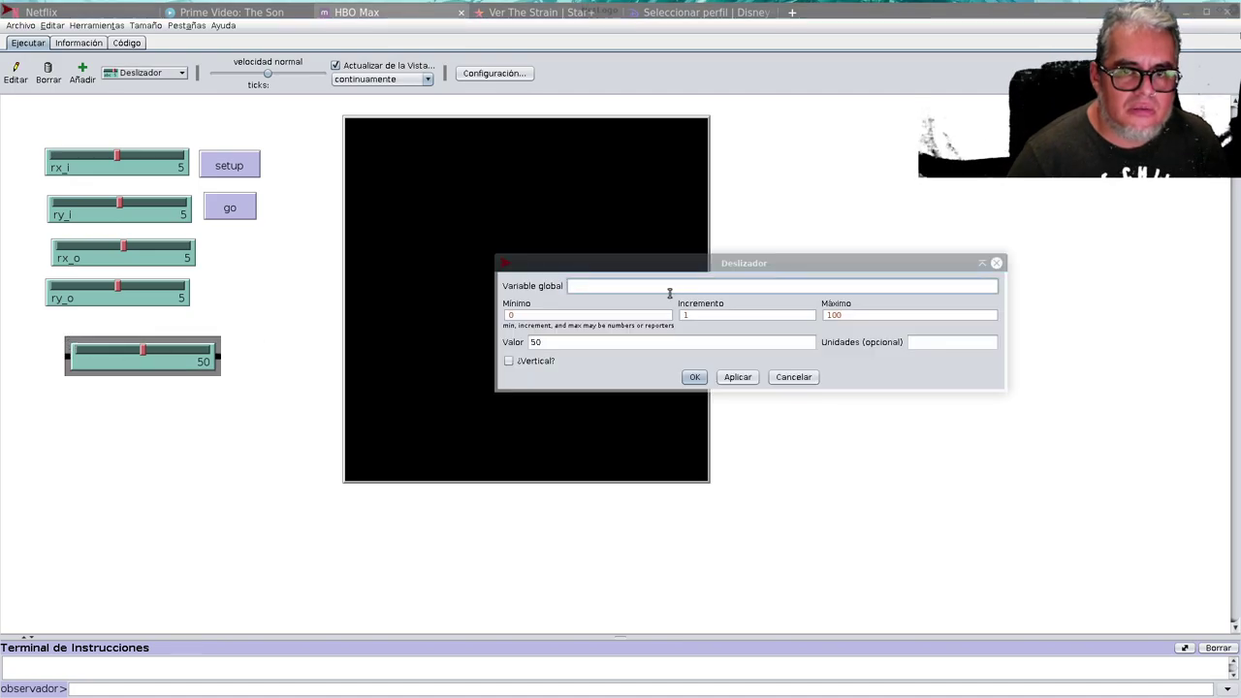
type("D")
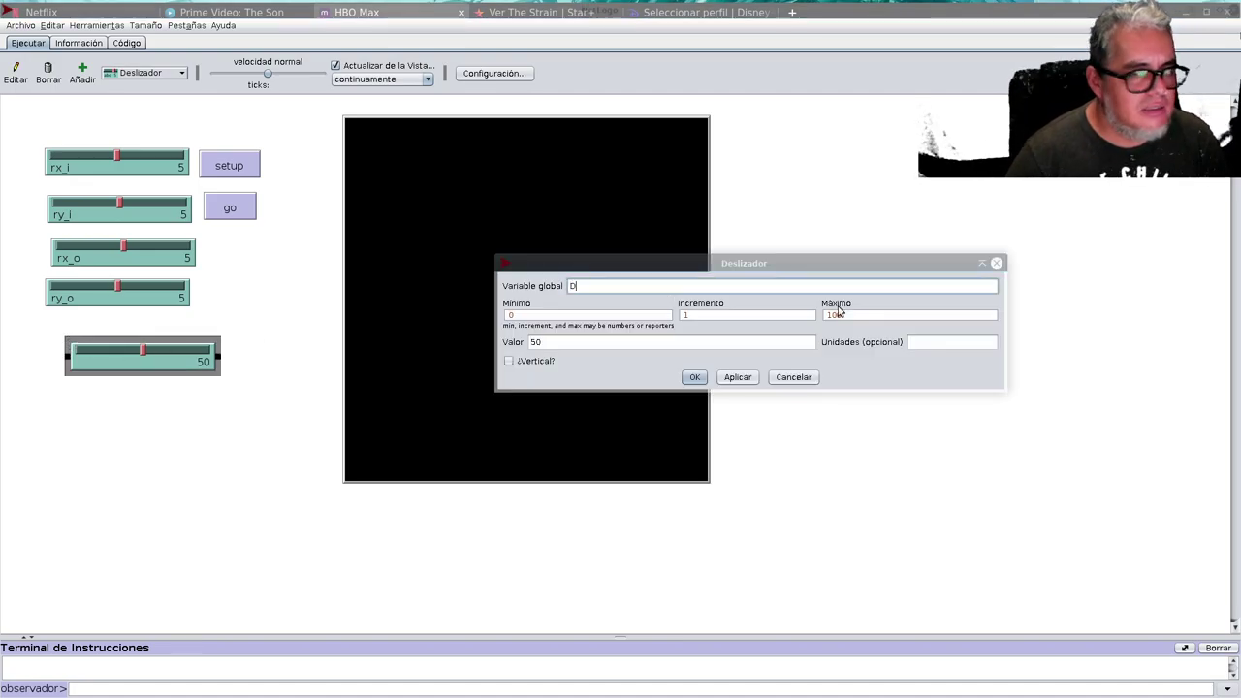
left_click(937, 345)
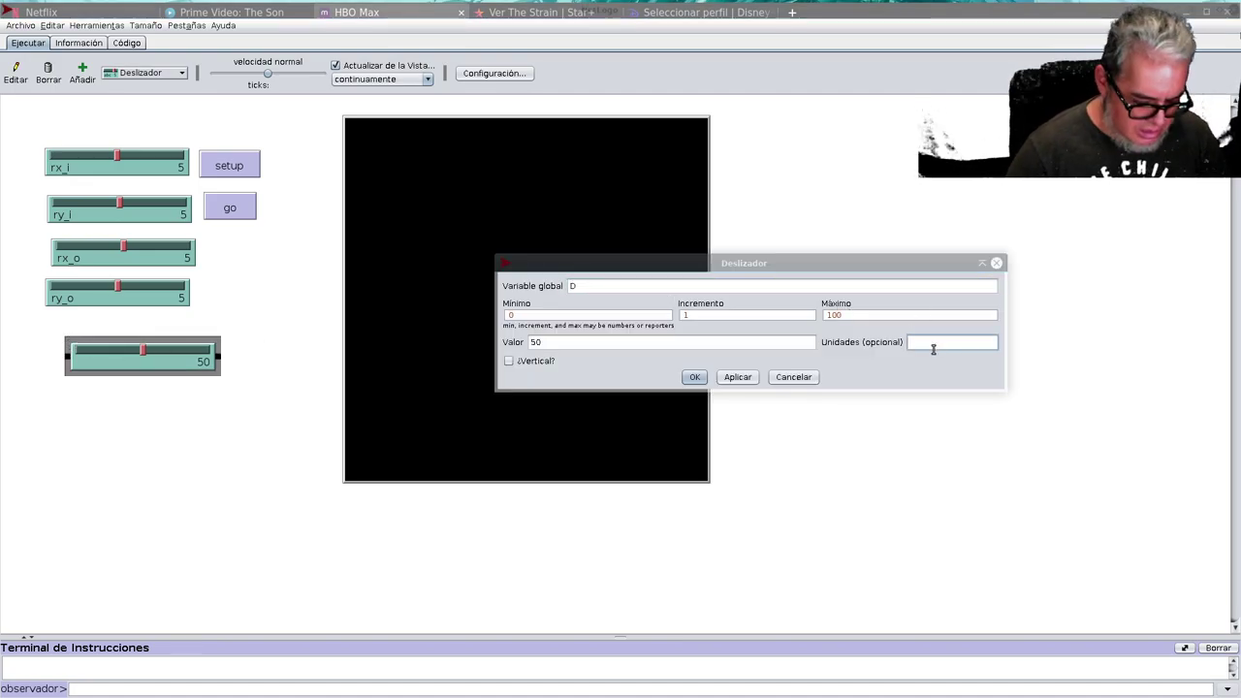
type("%")
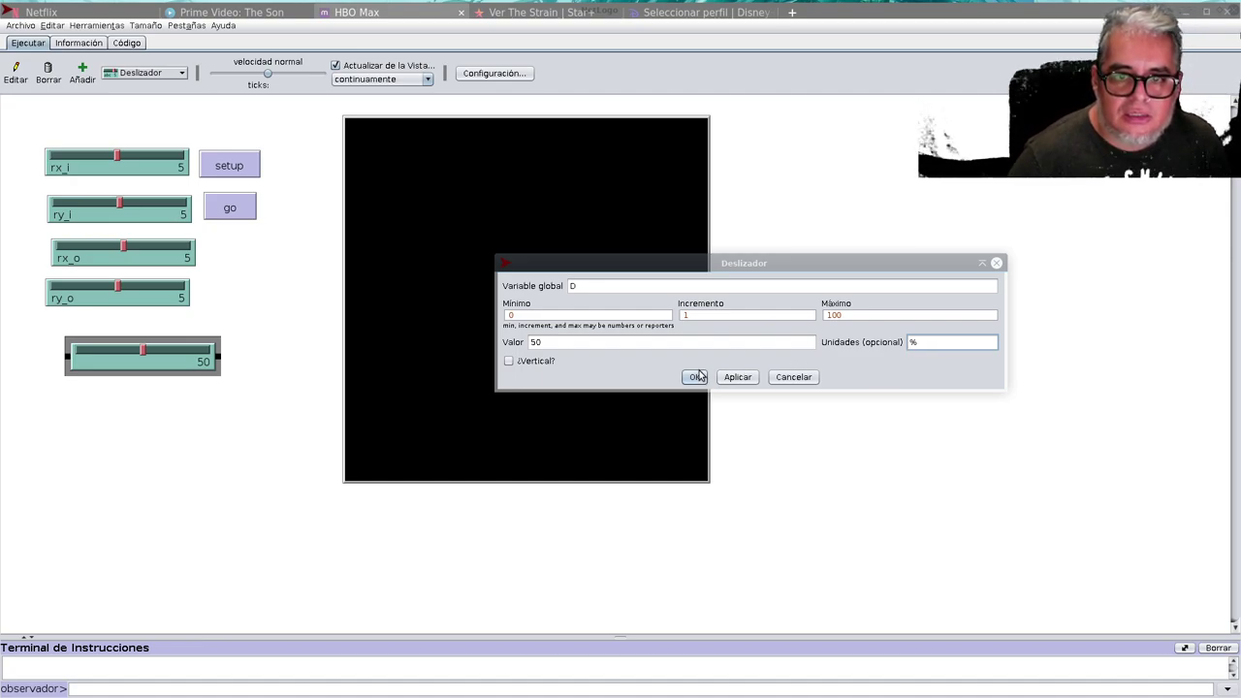
left_click(695, 377)
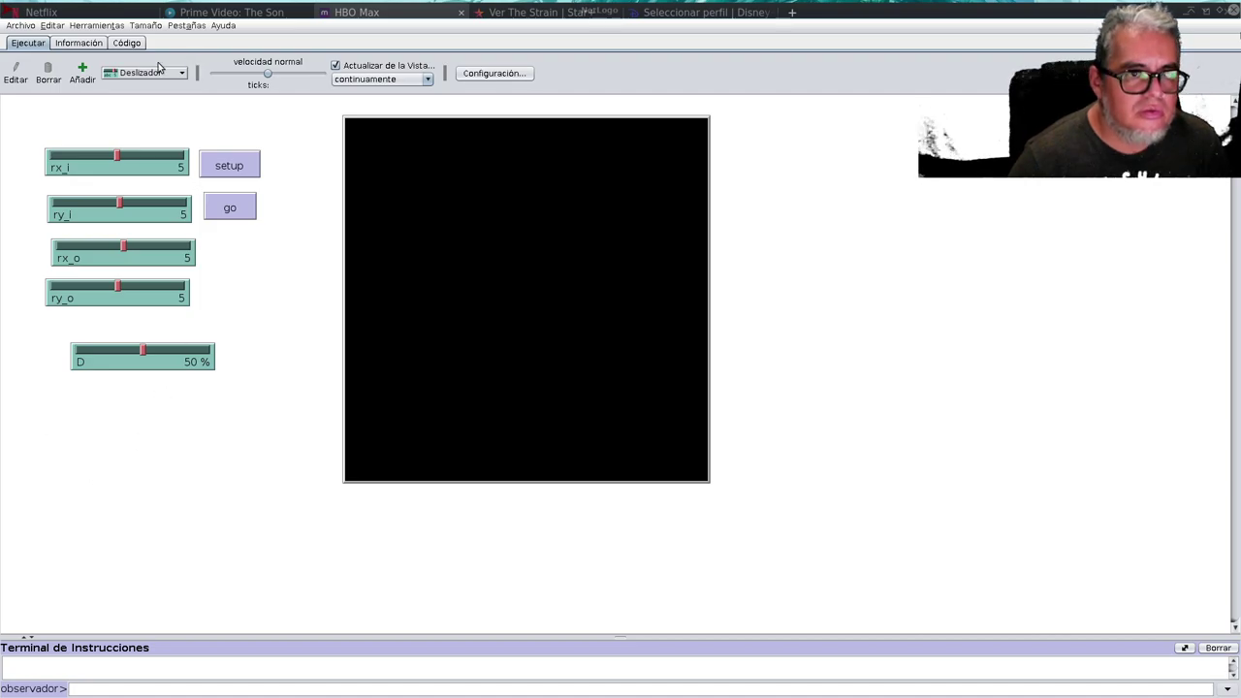
- Add an R slider with maximum 2, increment 0.01 and value 0.5, aligned under D
left_click(83, 73)
left_click(106, 419)
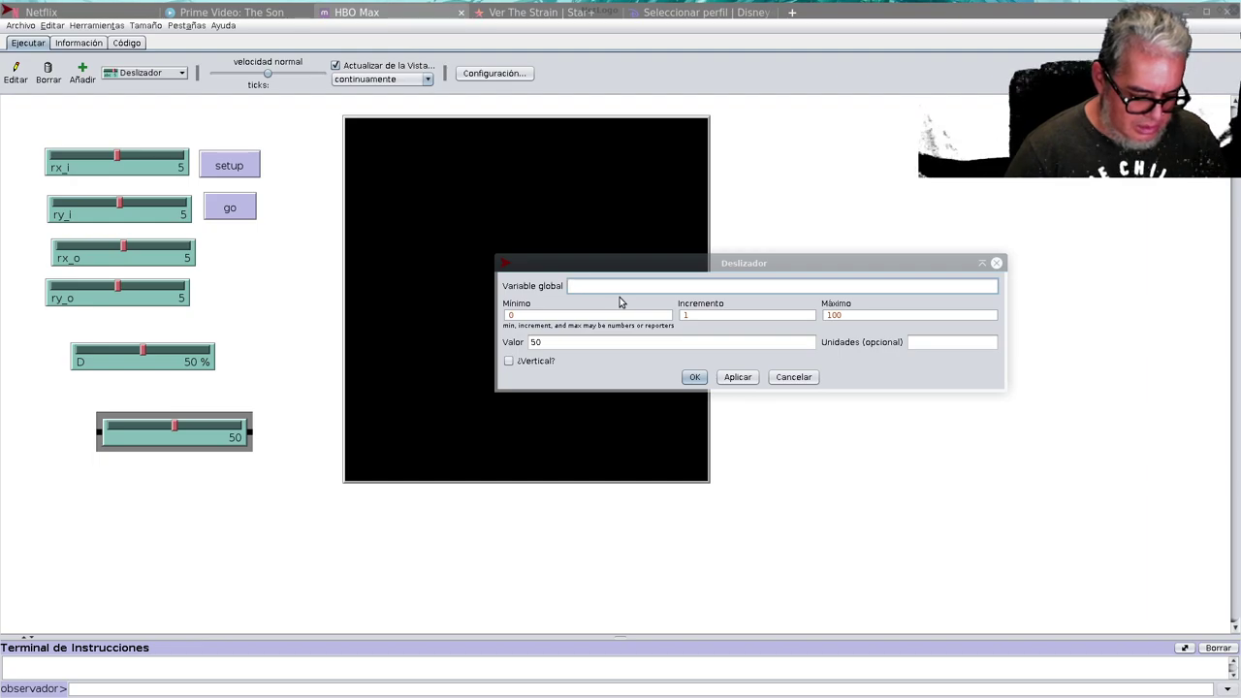
type("R")
left_click(876, 316)
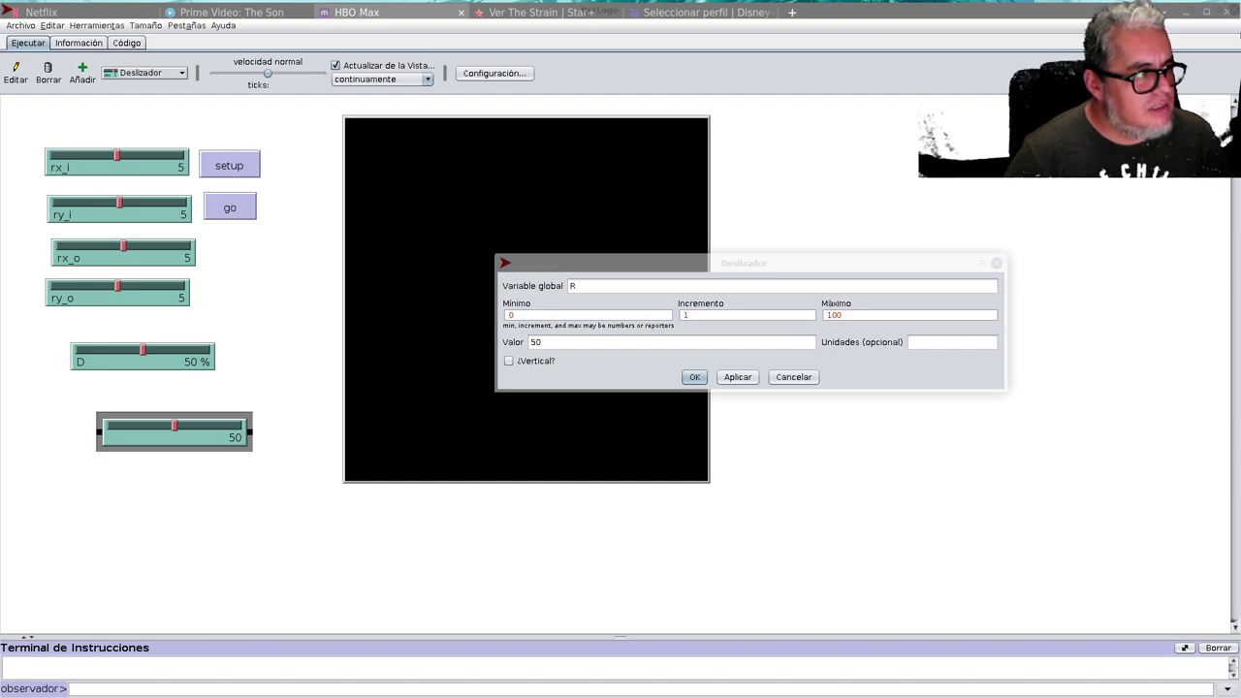
left_click(886, 315)
type("2")
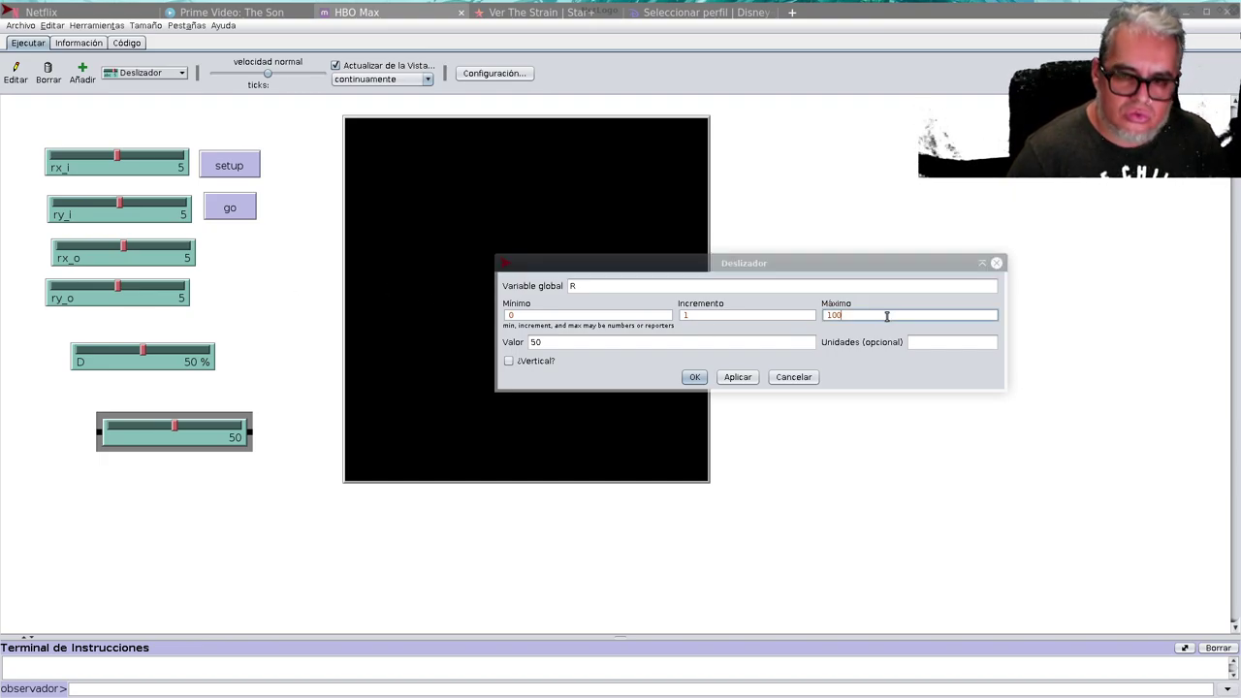
left_click(730, 315)
type("0")
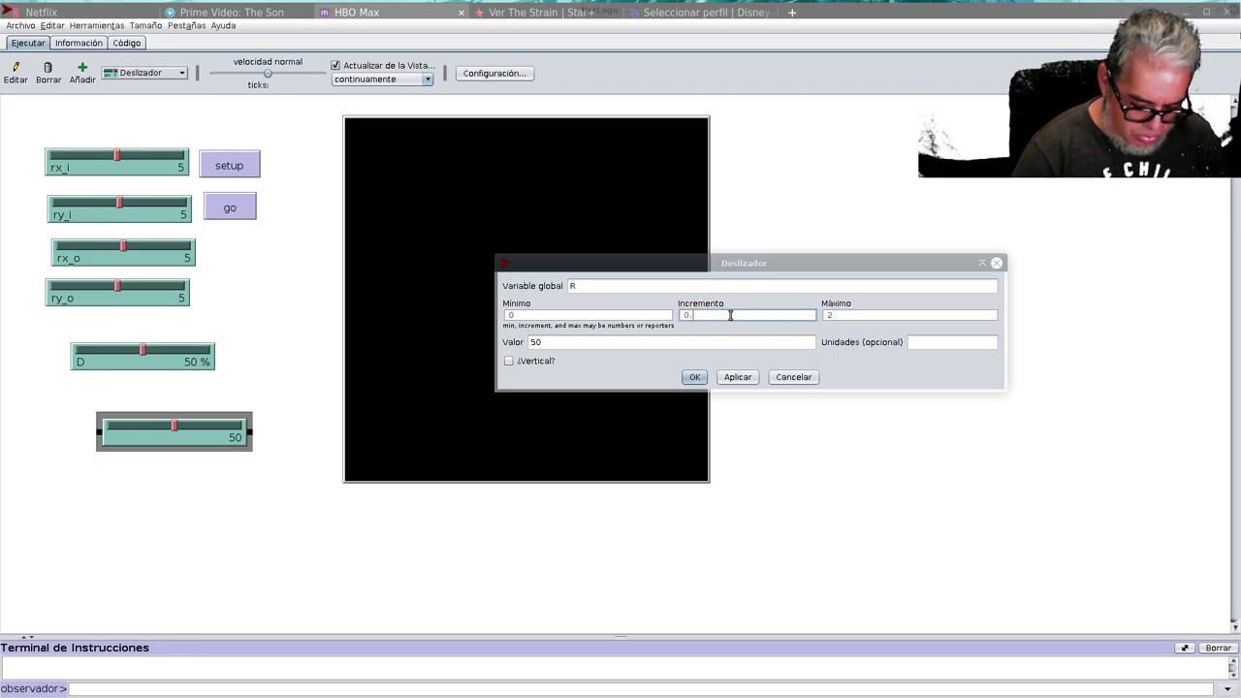
type("1")
left_click(640, 341)
key("BackSpace")
key("BackSpace")
type("0.5")
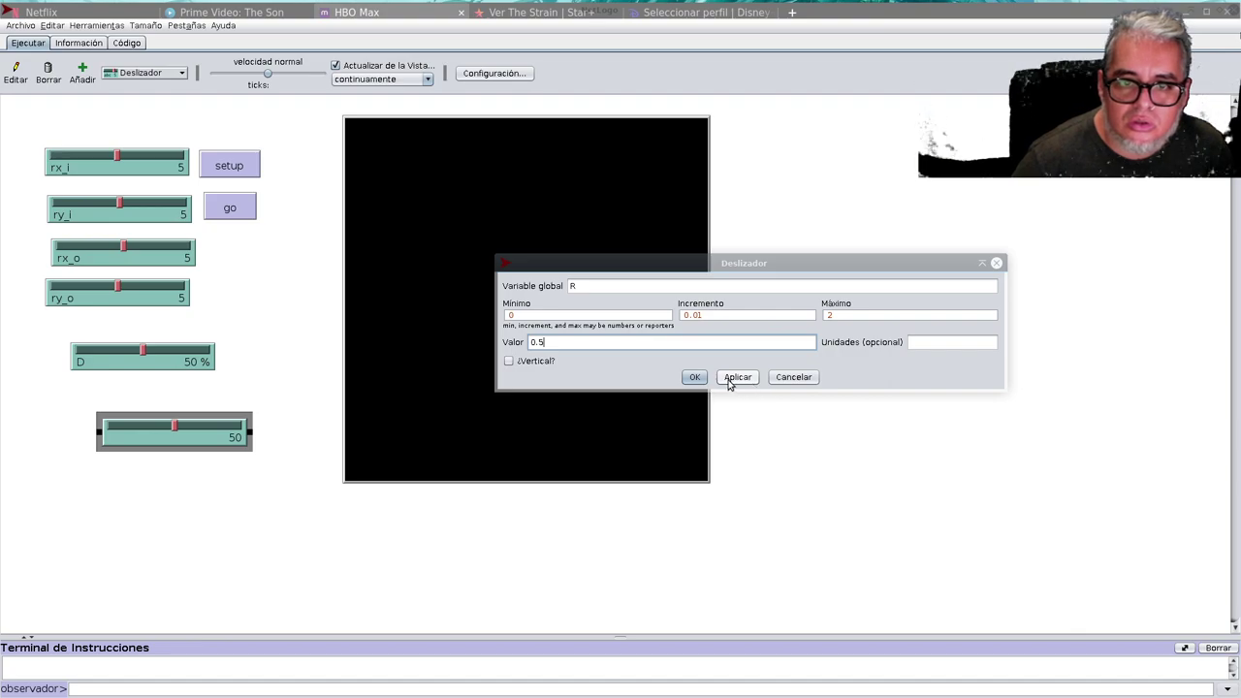
left_click(698, 376)
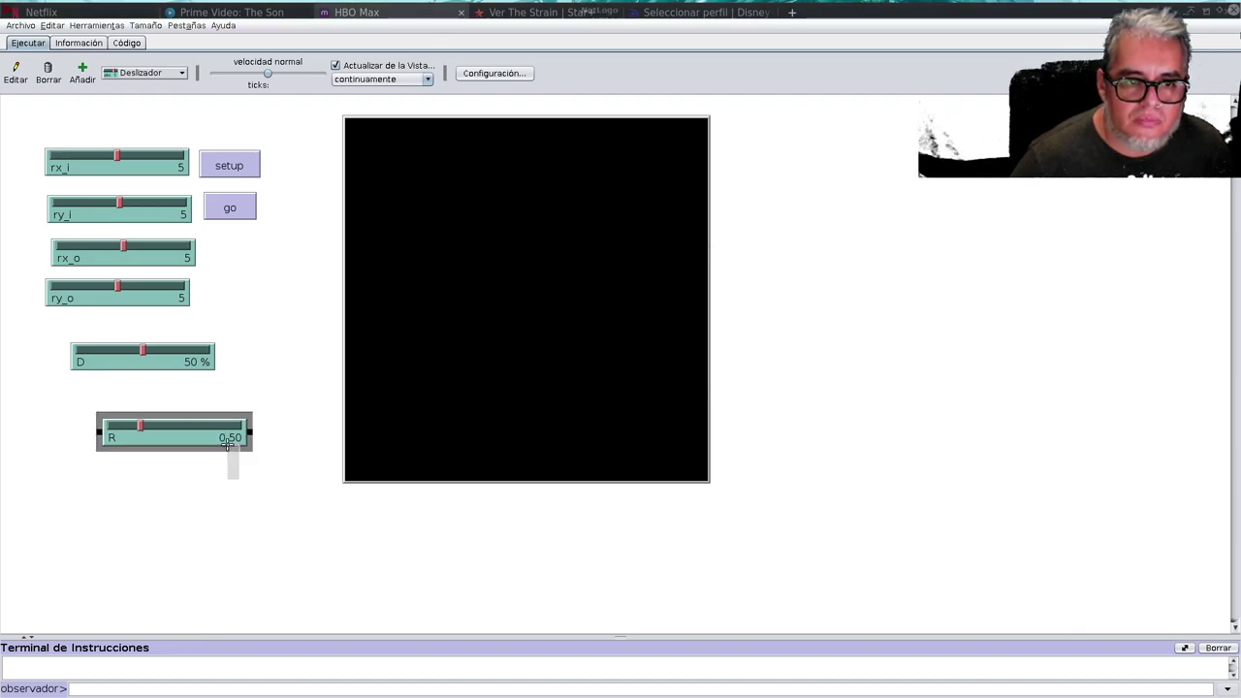
left_click_drag(221, 444, 198, 407)
left_click(146, 110)
left_click(127, 43)
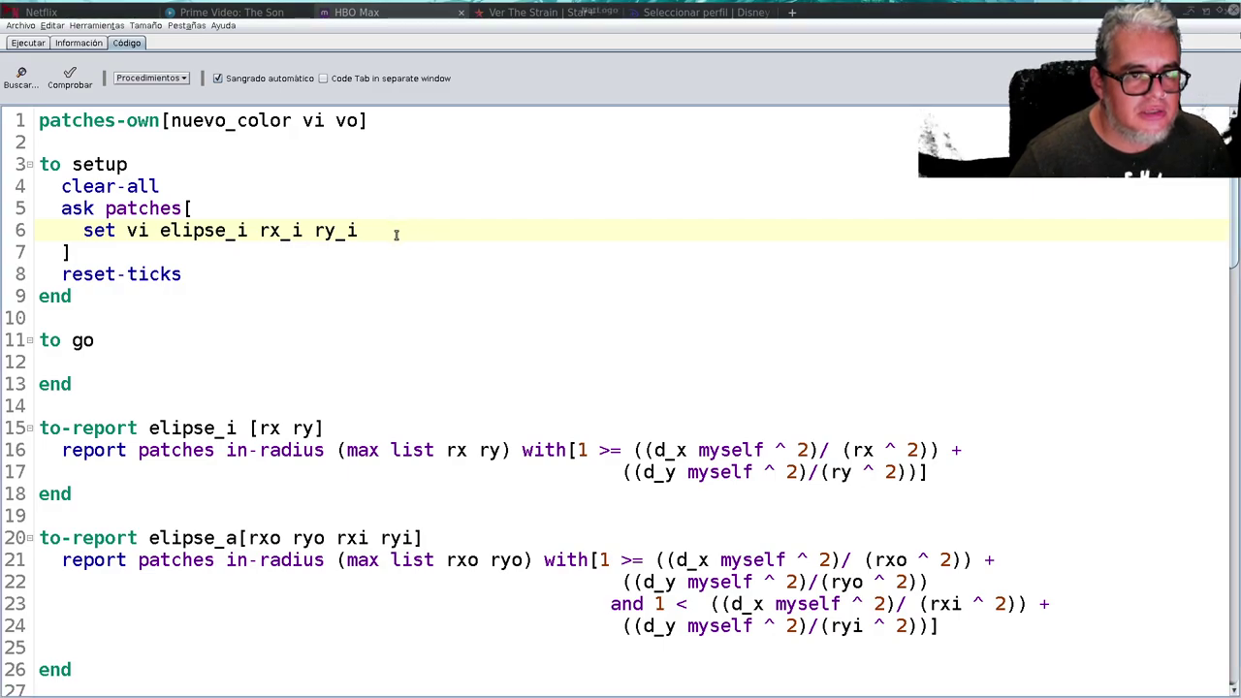
- Open a new line under 'set vi' for 'set vo elipse_a rx_o ry_o rx_i ry_i'
key("Return")
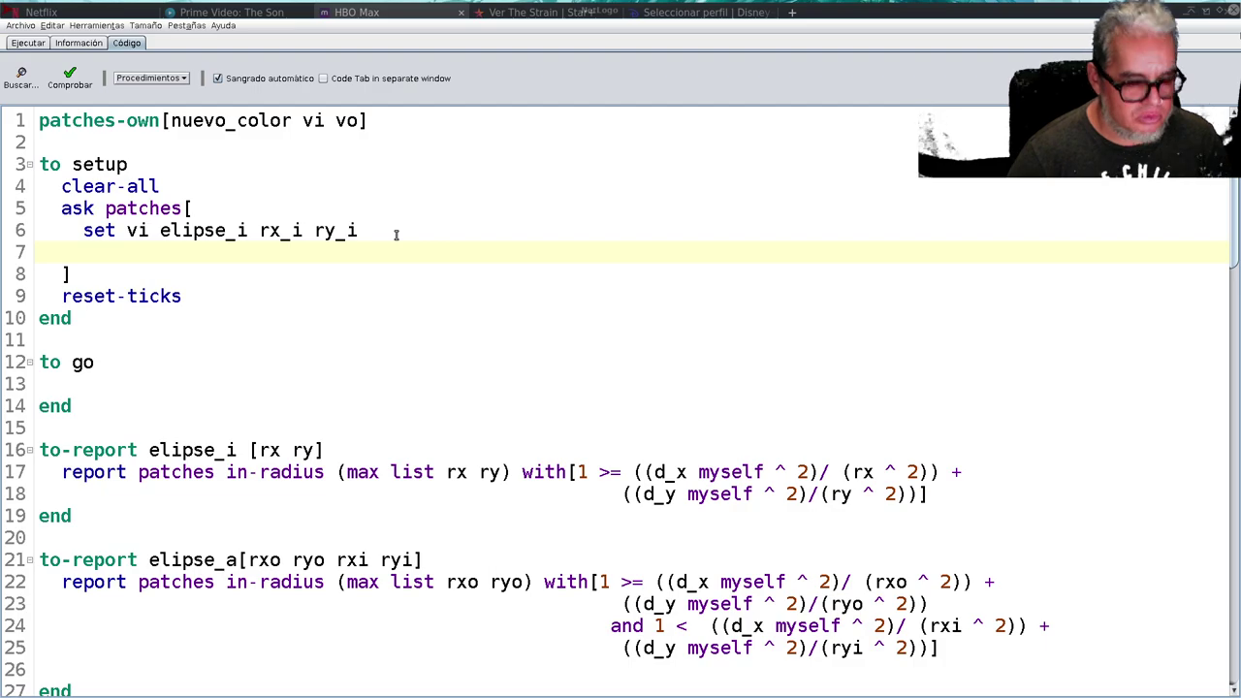
type("set ")
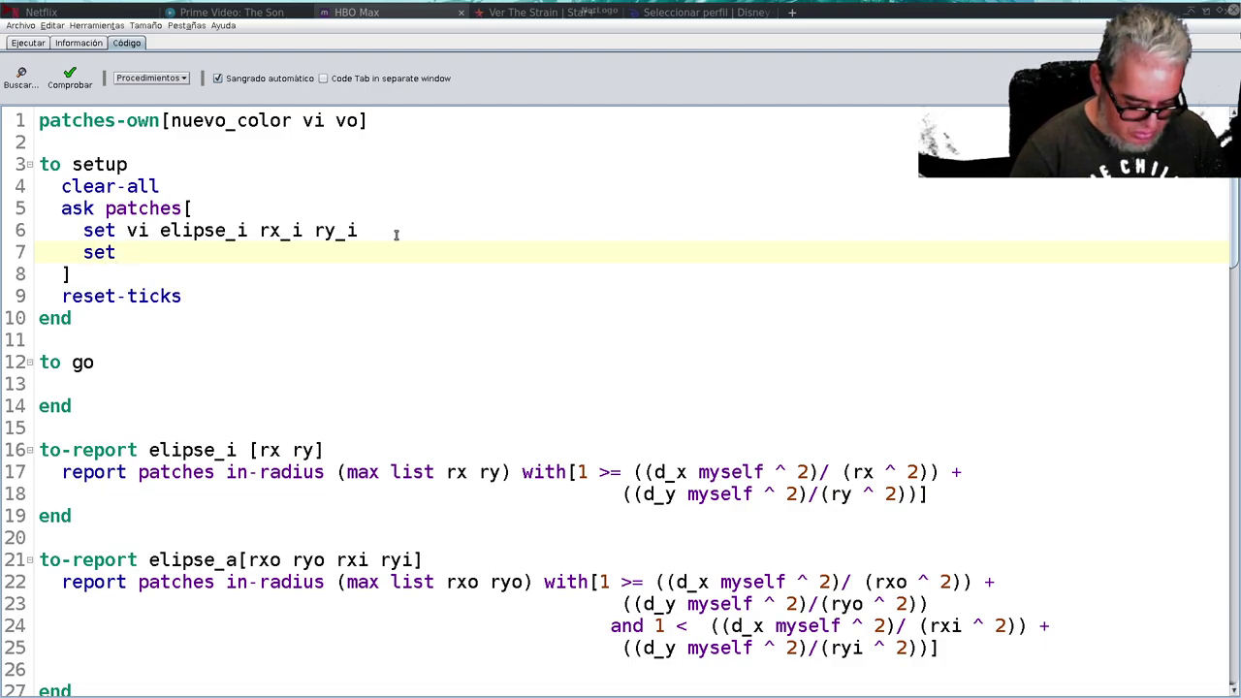
type("vo")
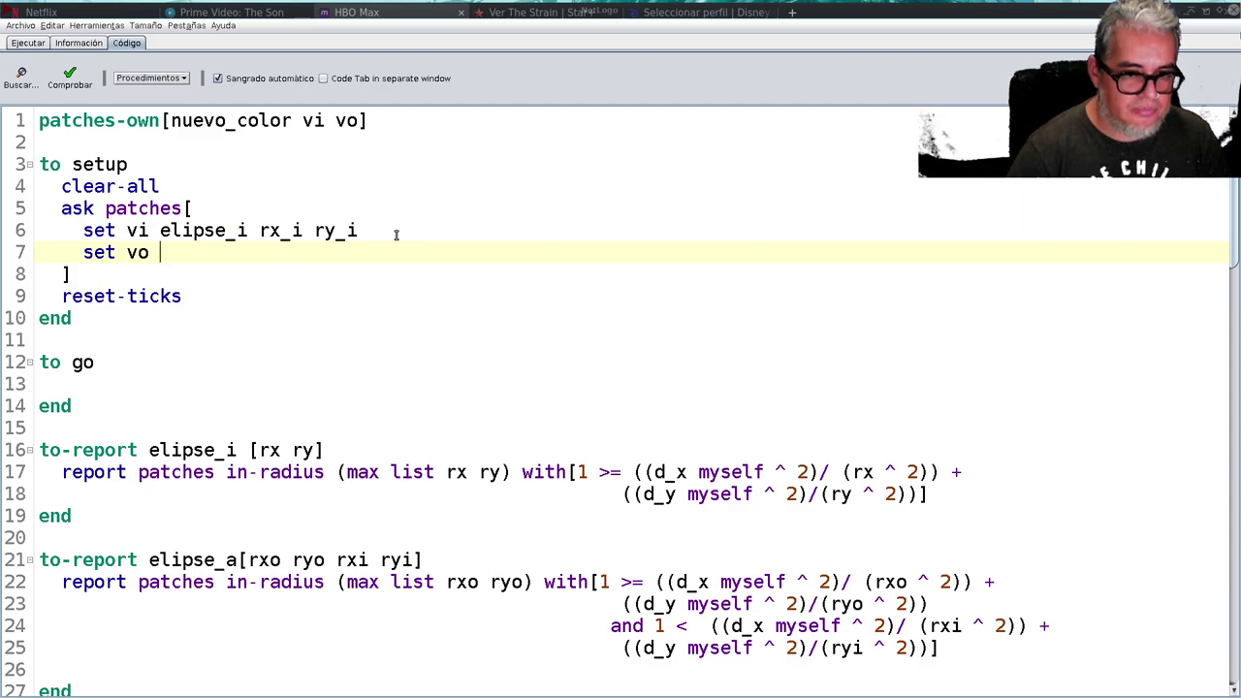
type(" e")
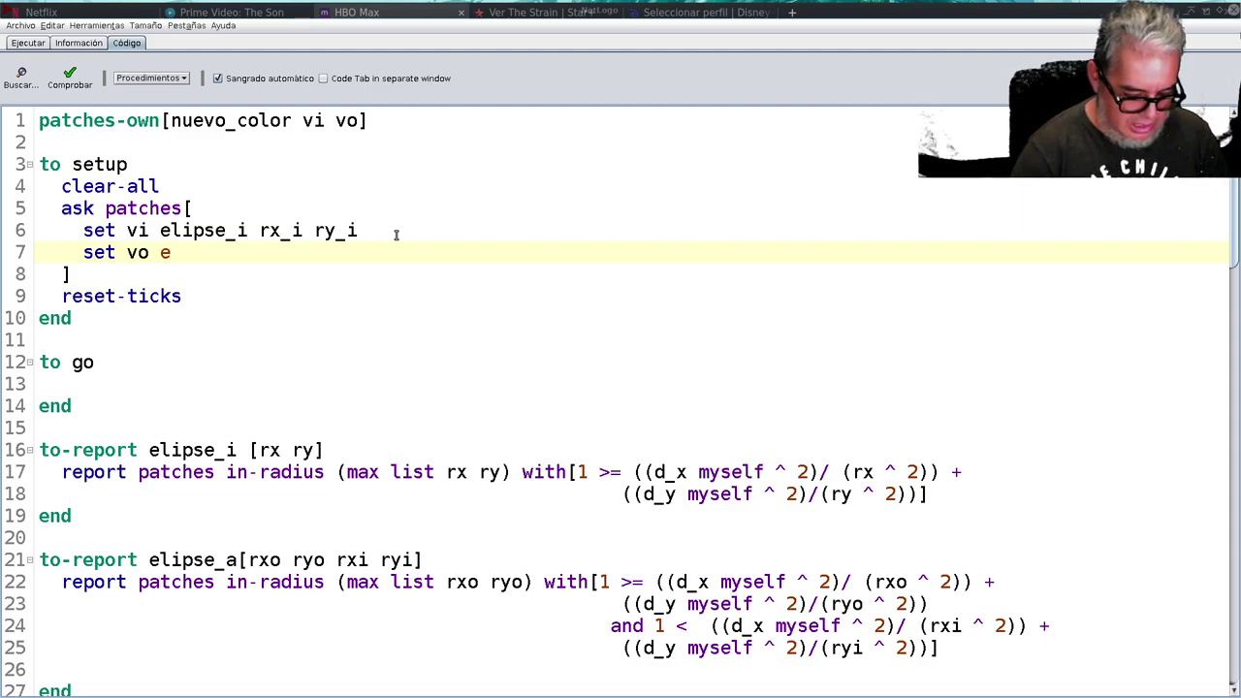
type("lipse_a")
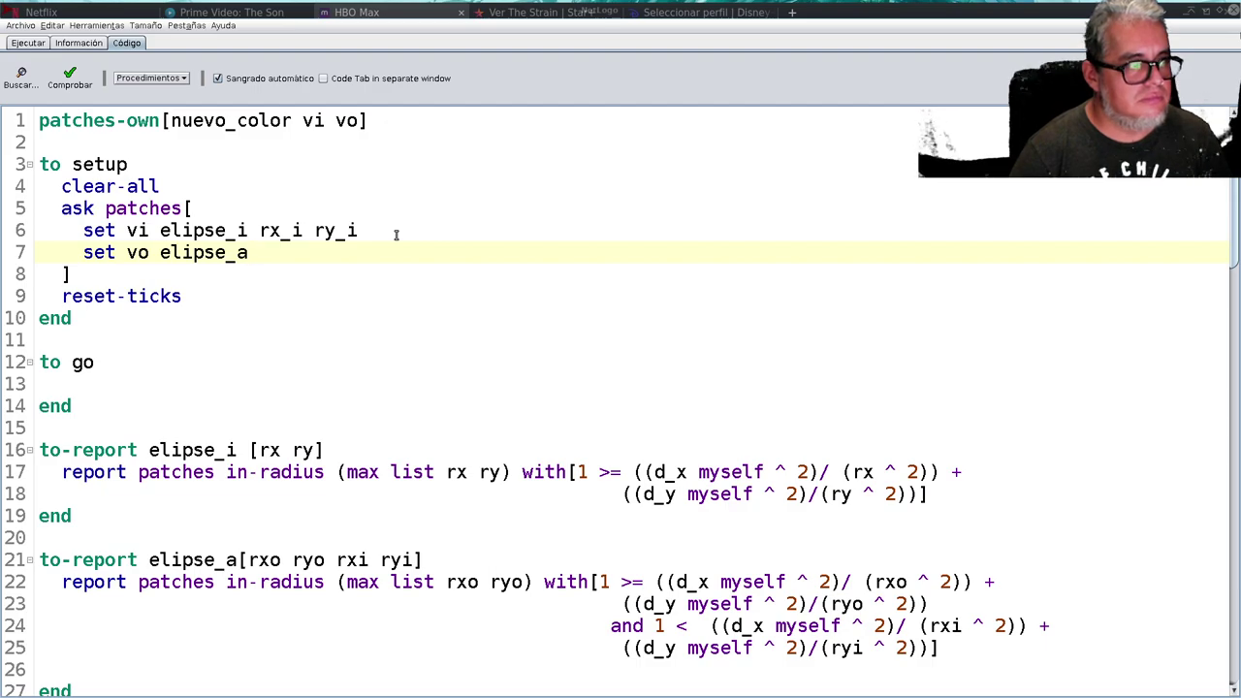
type(" rx_o")
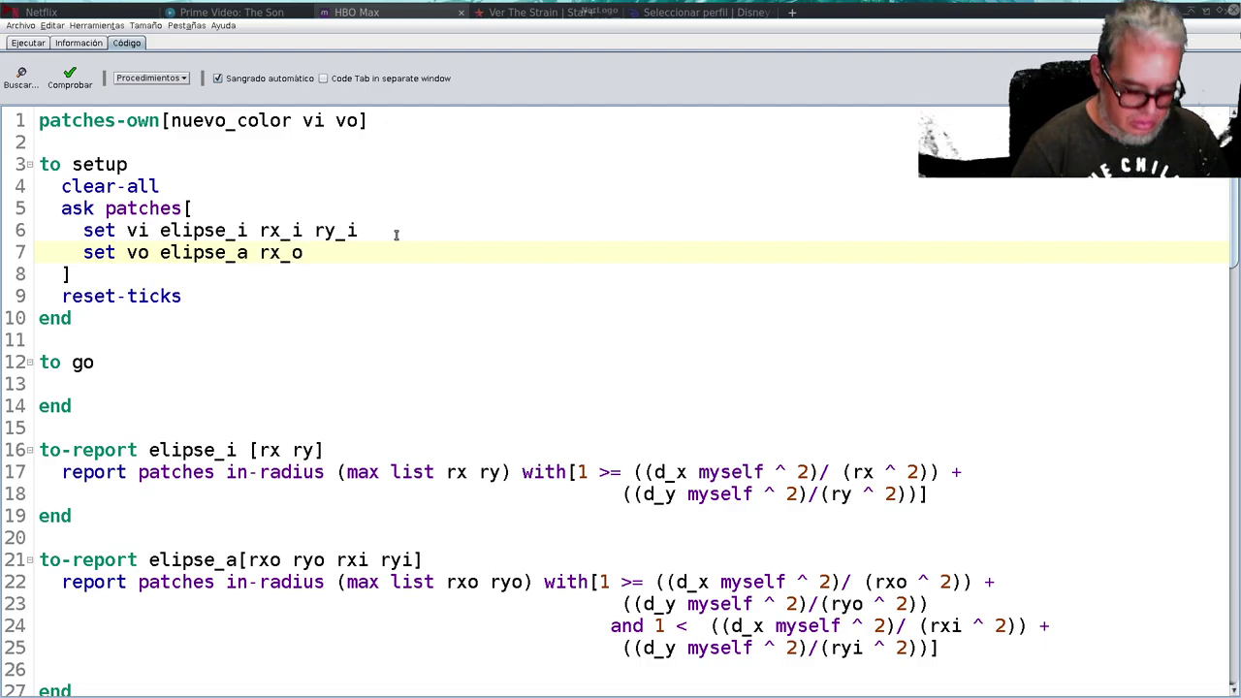
type(" r")
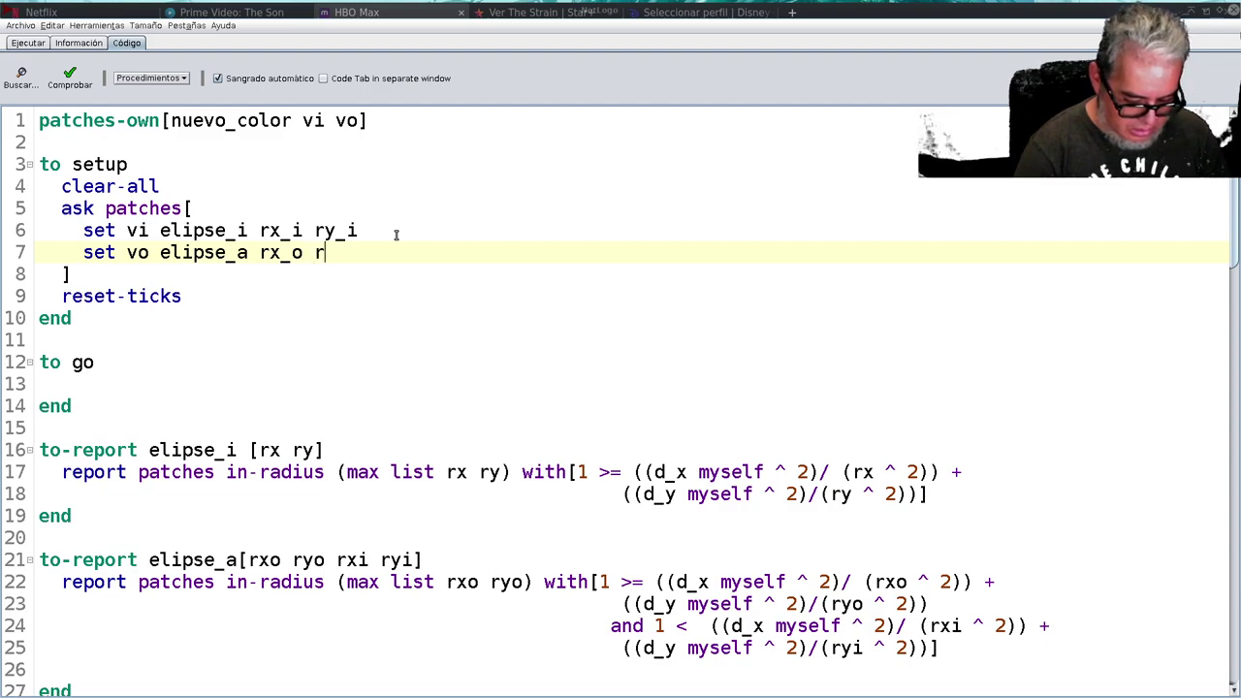
type("y_o rx_i r")
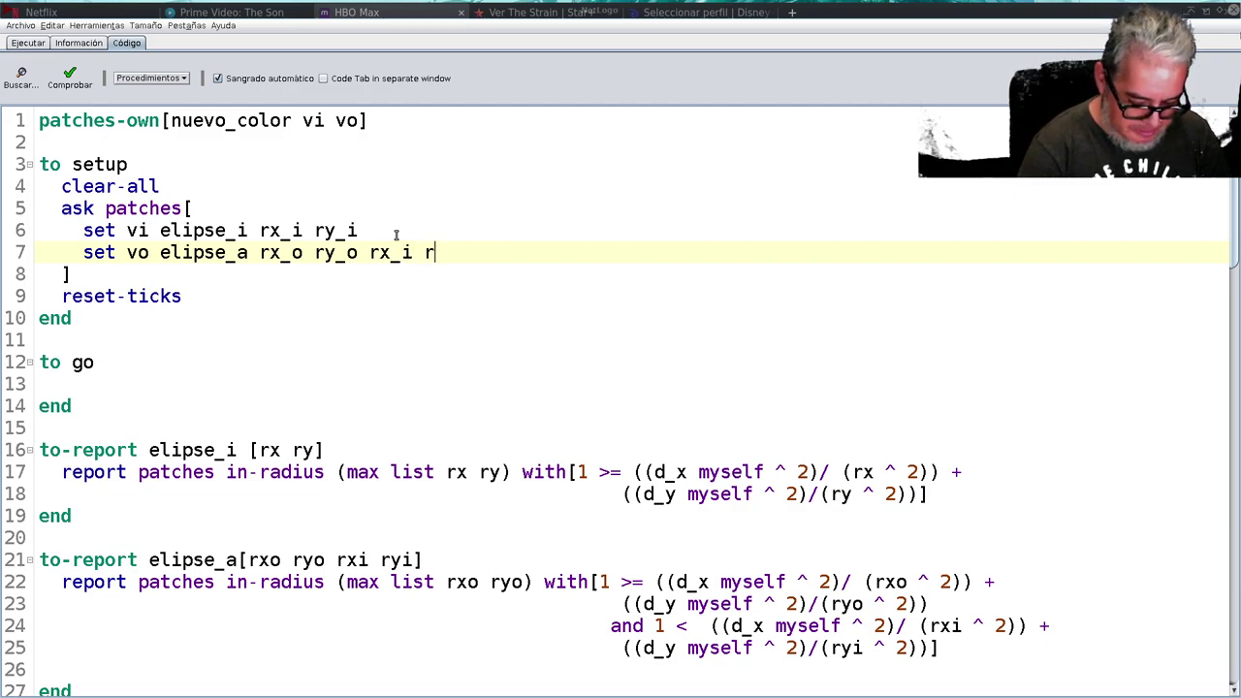
type("y_i")
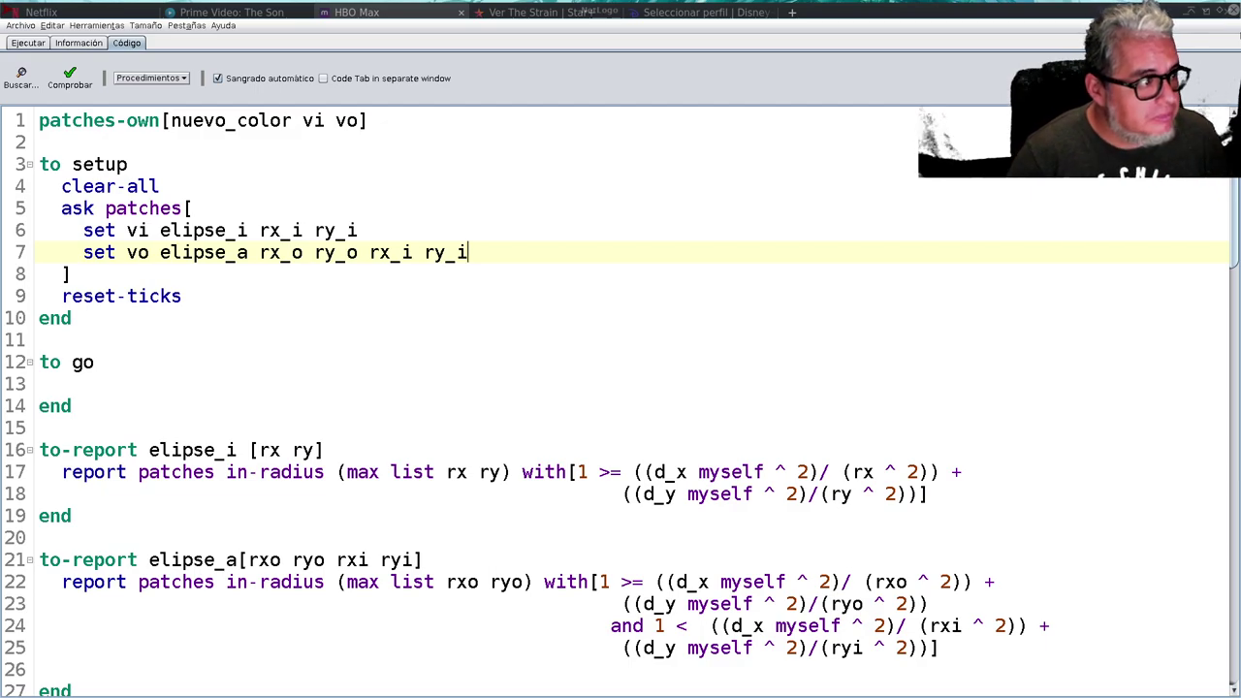
- Write 'ifelse any? patches with [count vo = 0]', showing 'Error: revisa los valores de los radios' and stopping
left_click(82, 279)
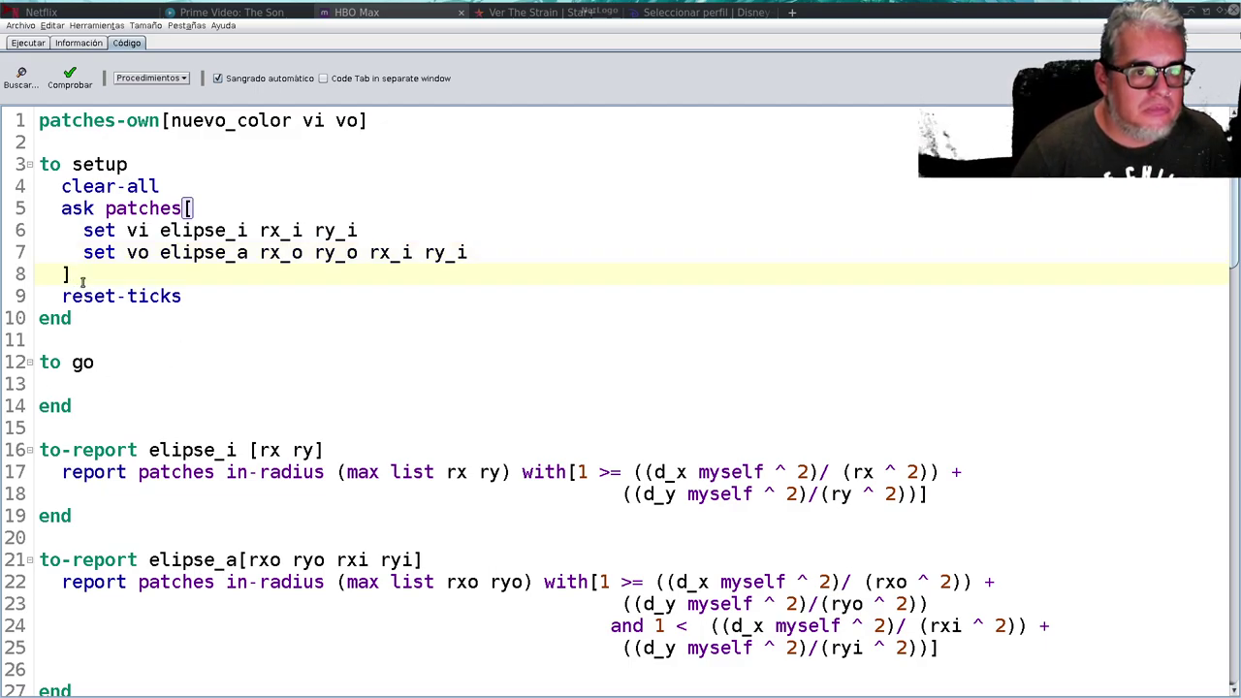
key("Return")
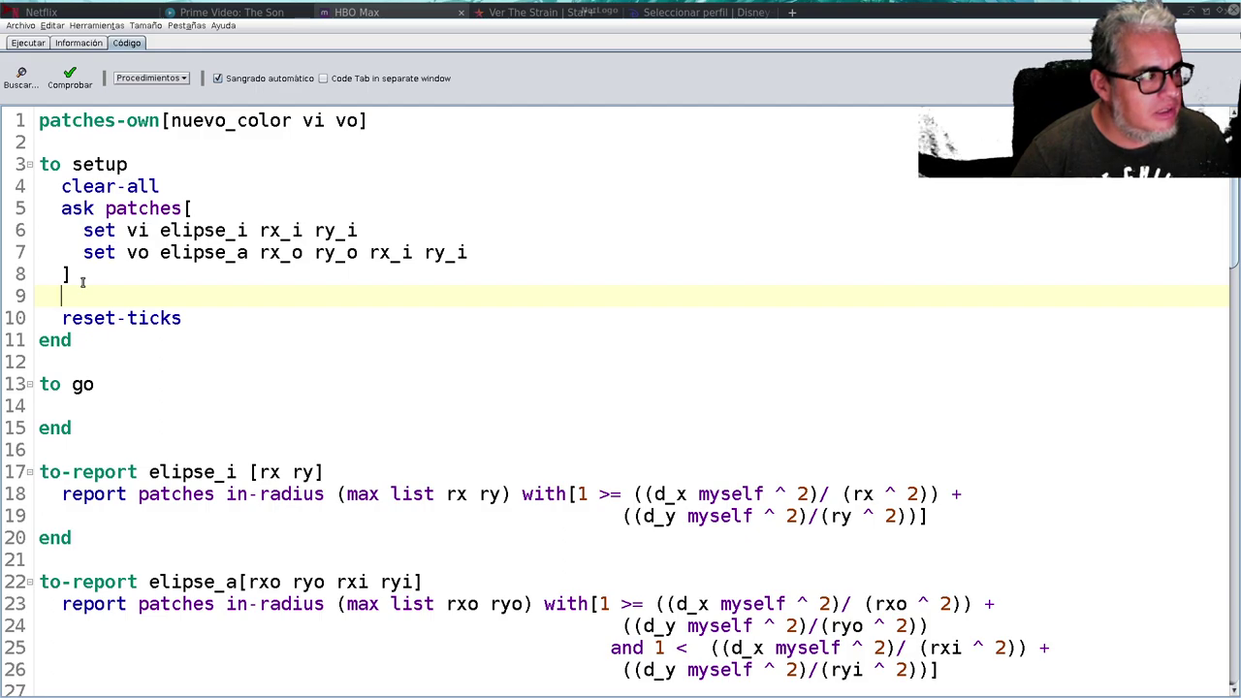
type("ifelse")
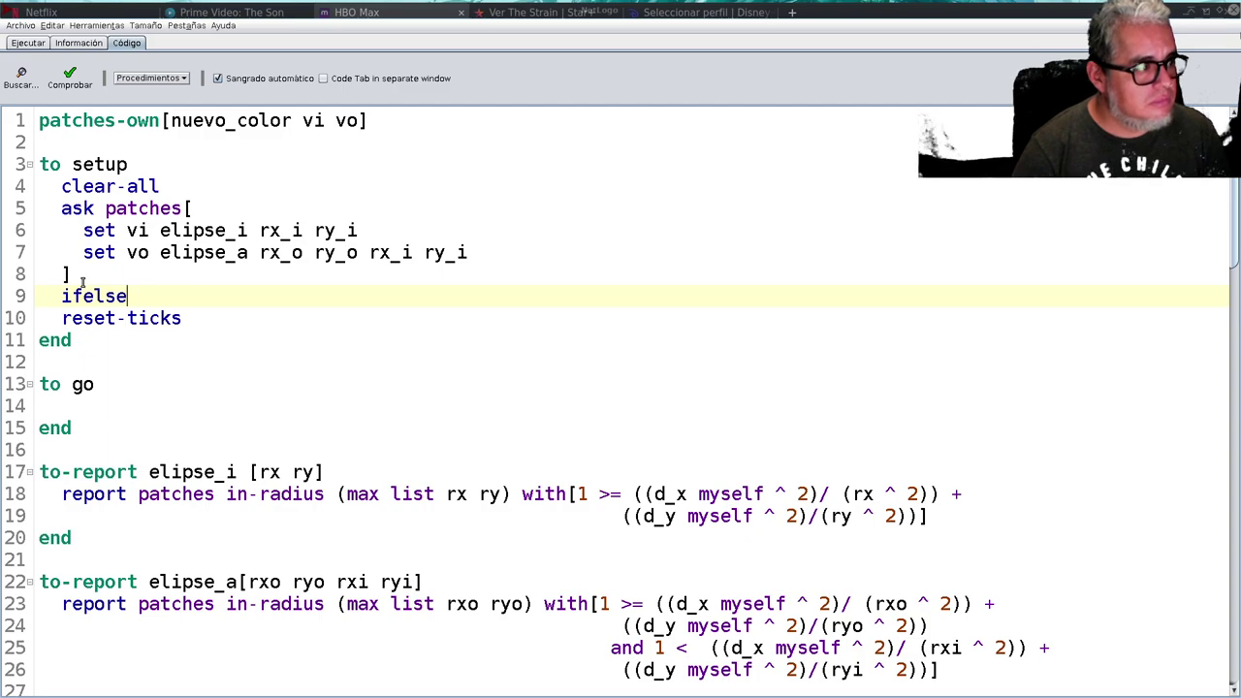
type(" any")
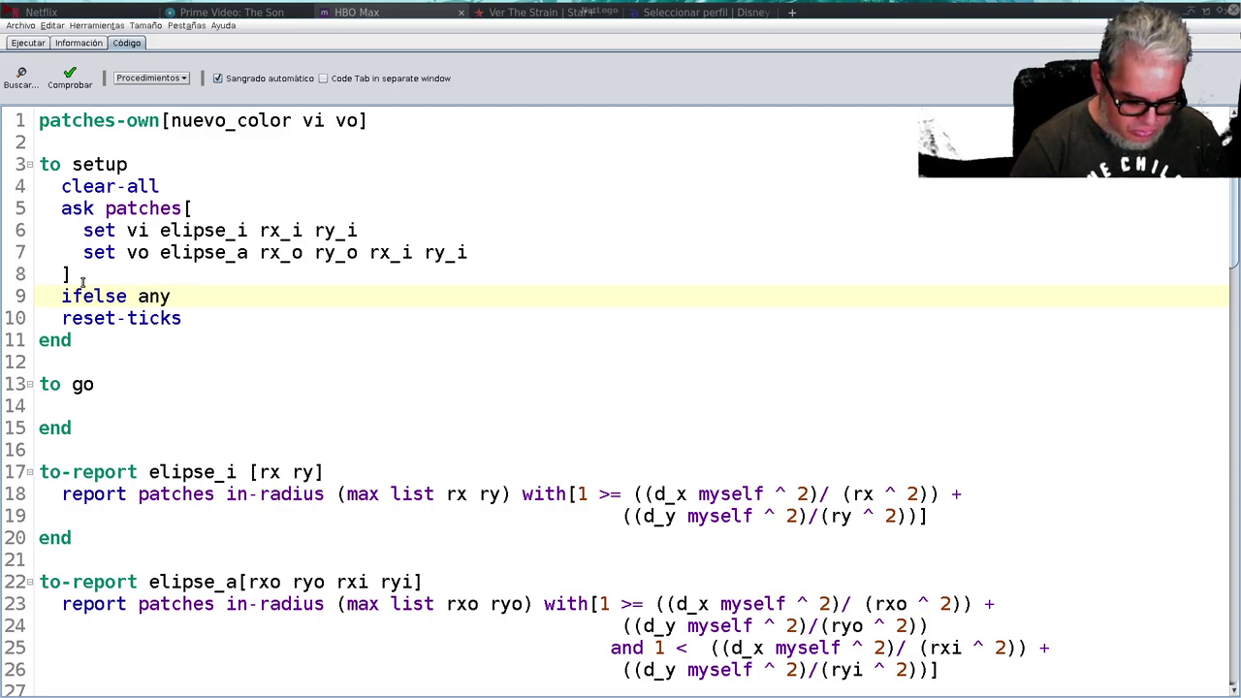
type("? patches with []")
key("Left")
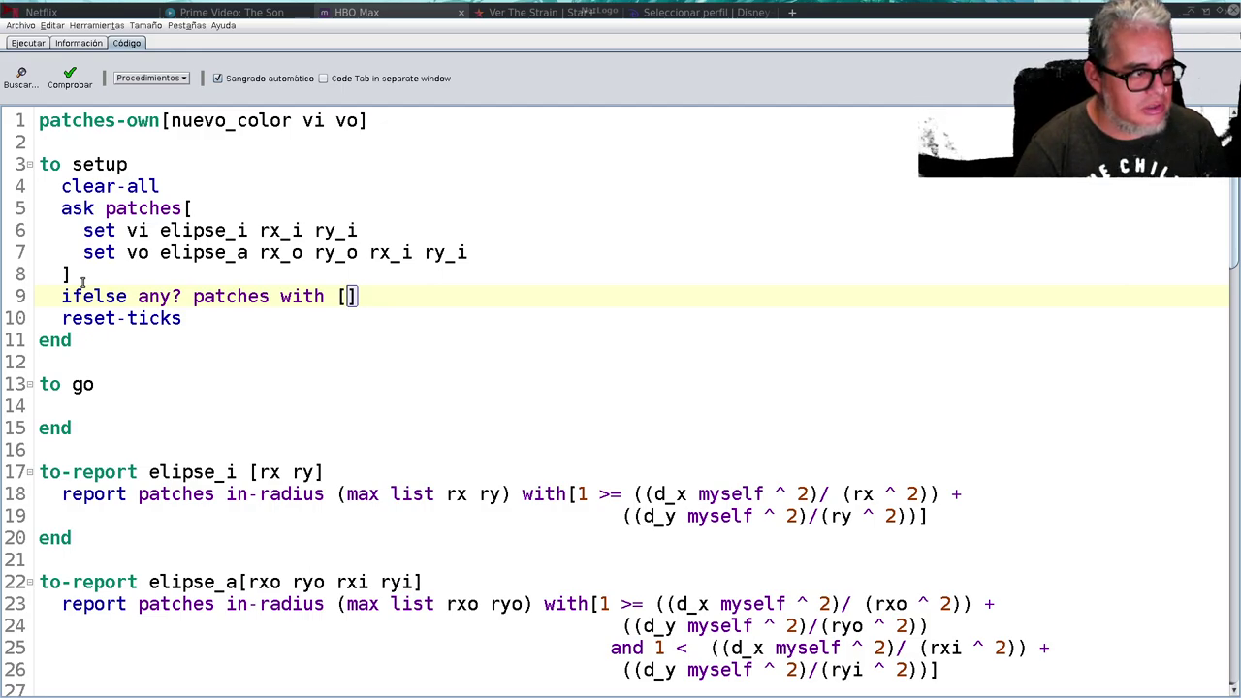
type("count")
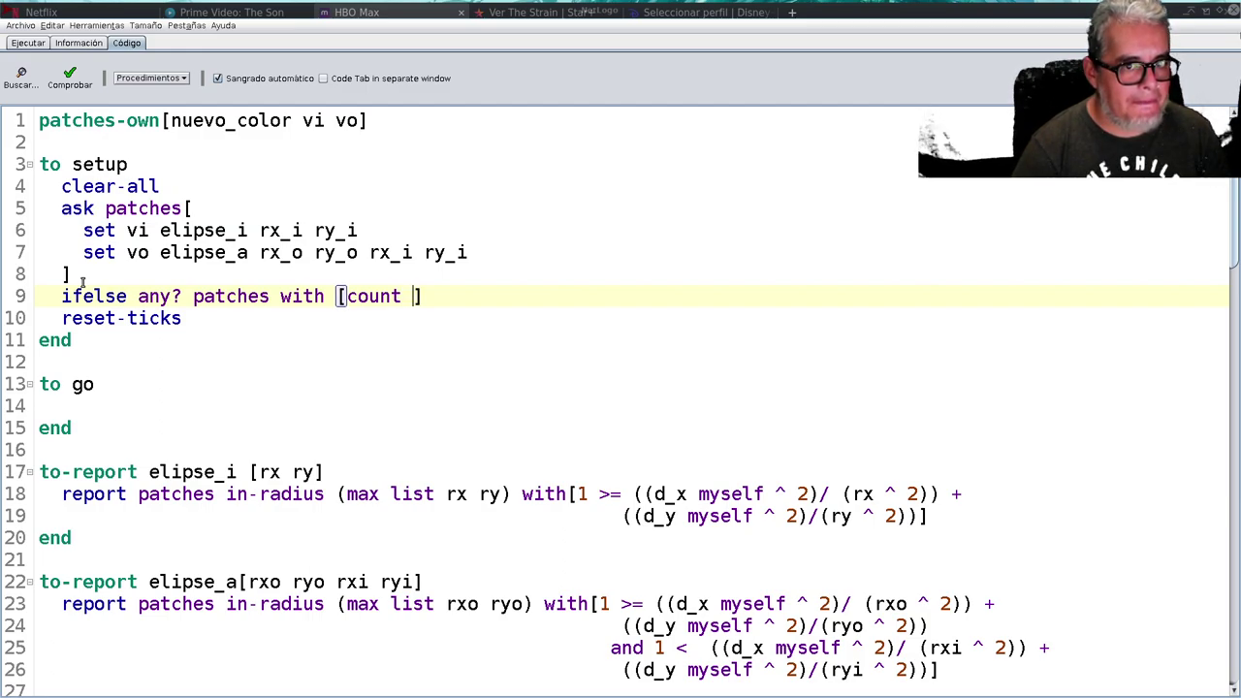
type(" vo = 0")
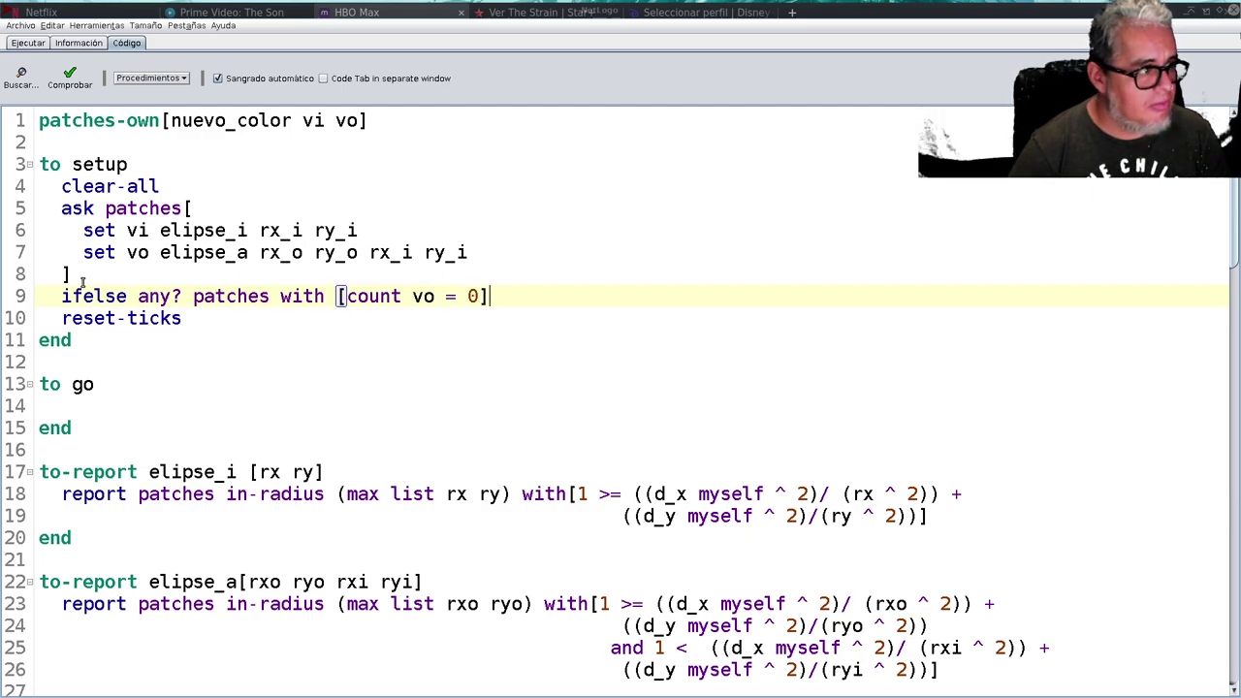
key("Right")
type("[]")
key("Left")
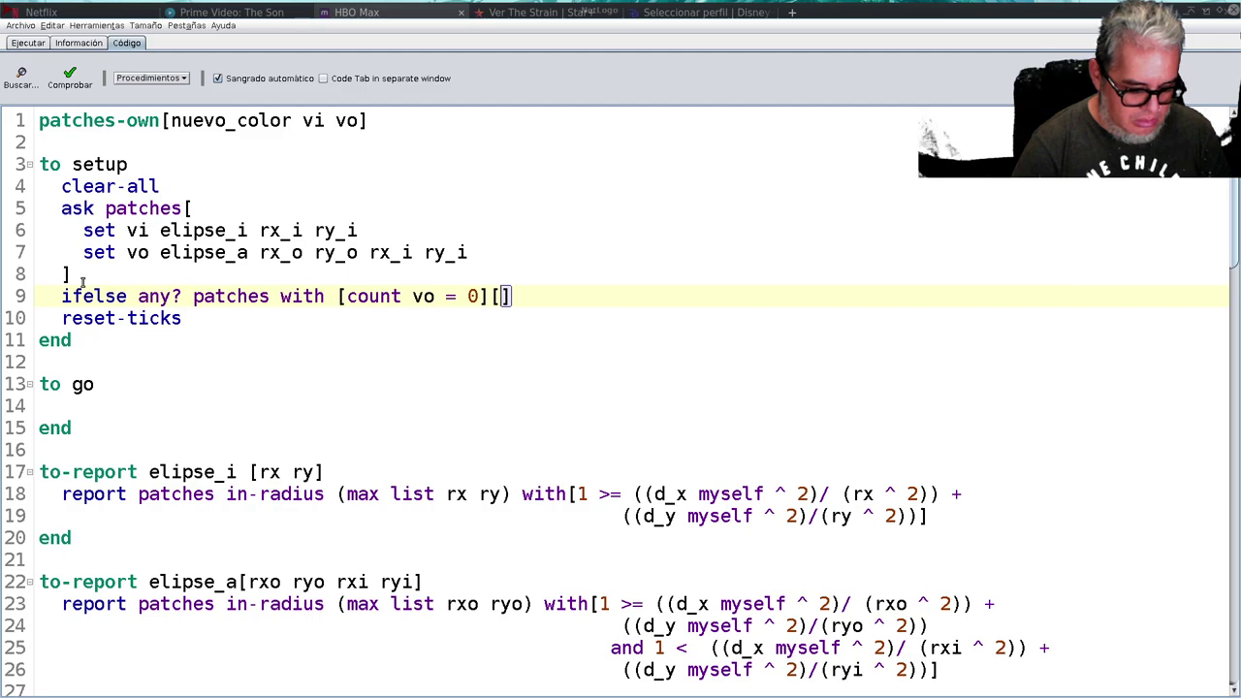
type("user")
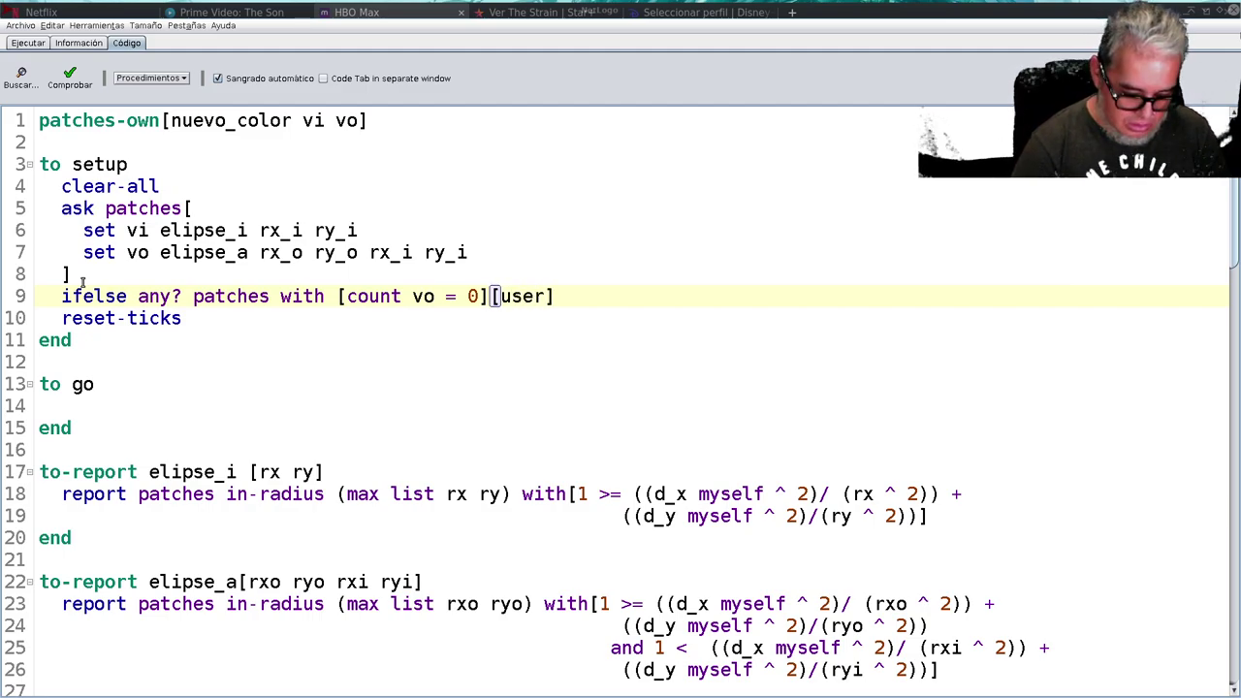
type("-message")
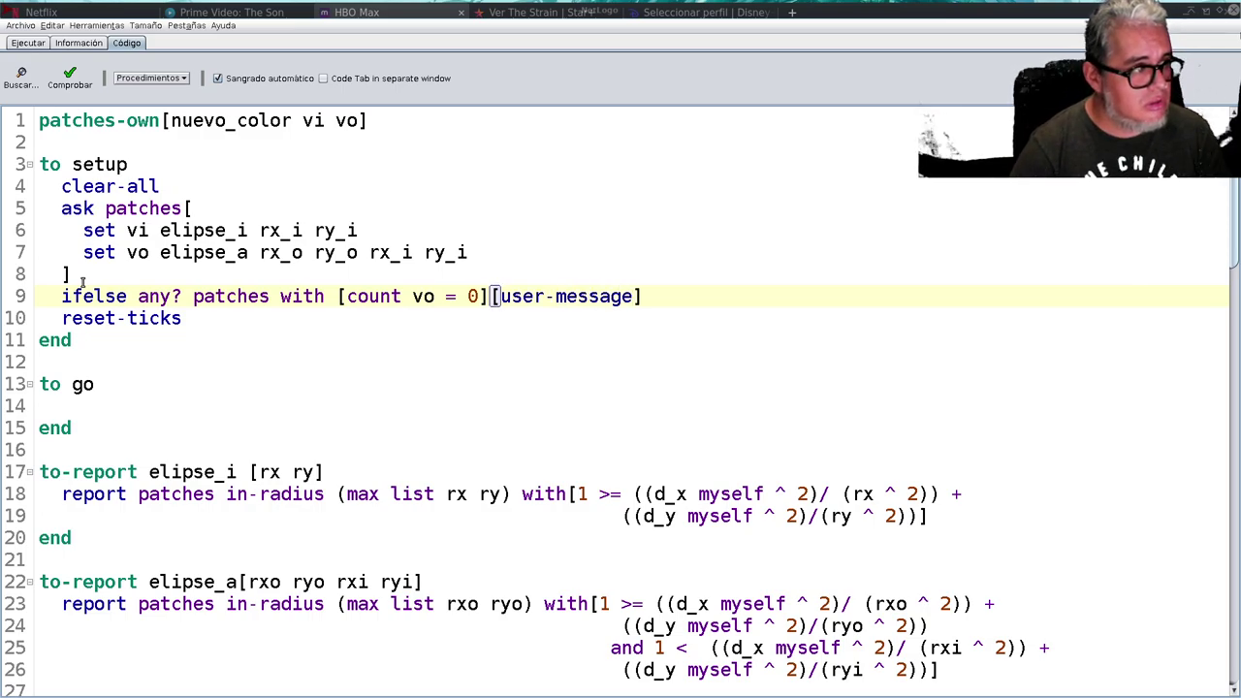
type(" word \"\"")
key("Left")
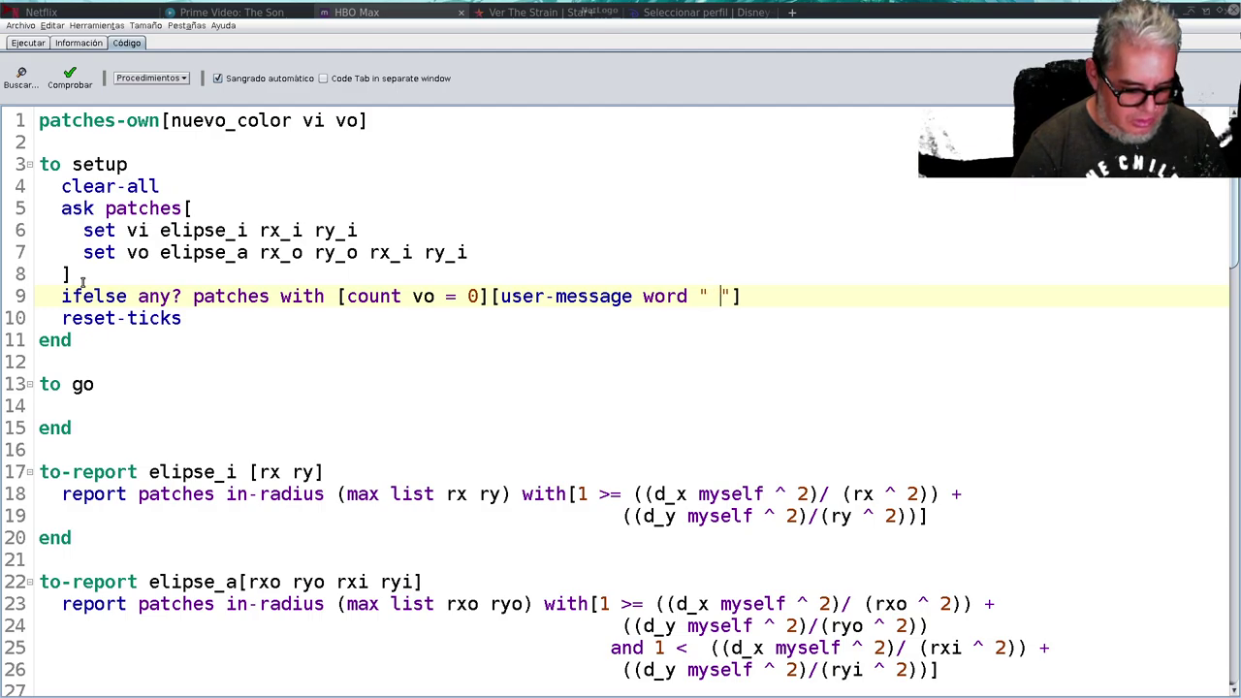
type("Error ")
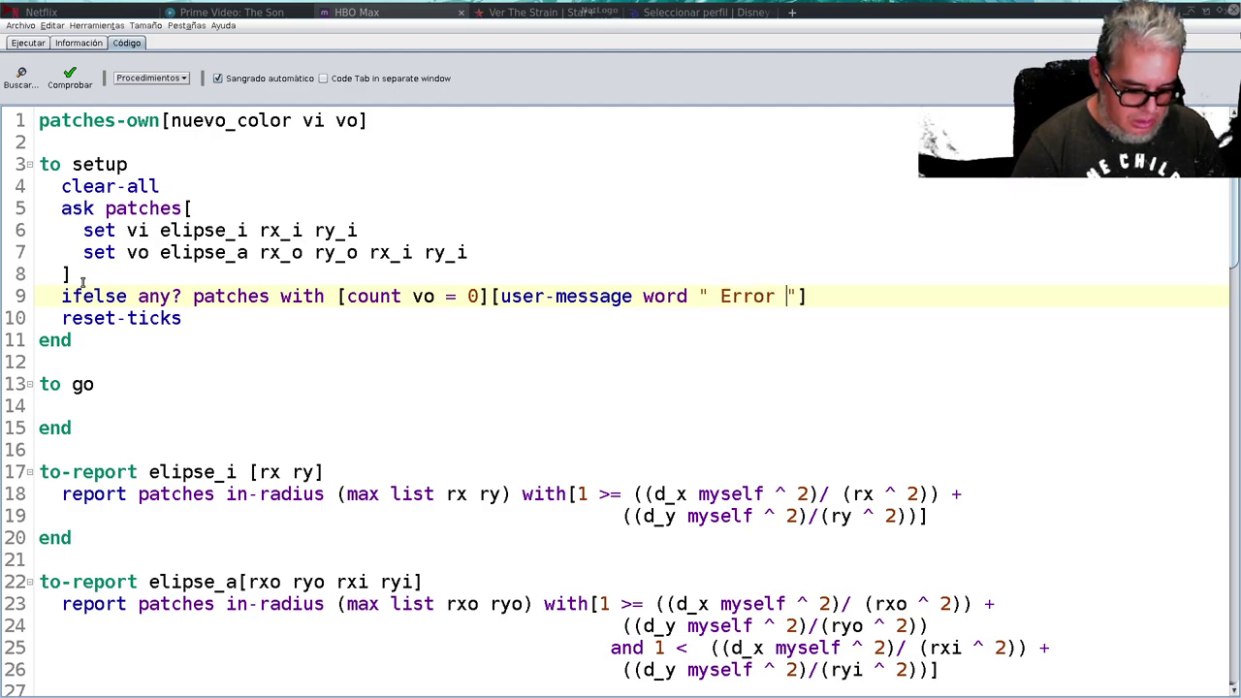
type(": revisa los valores de los radios")
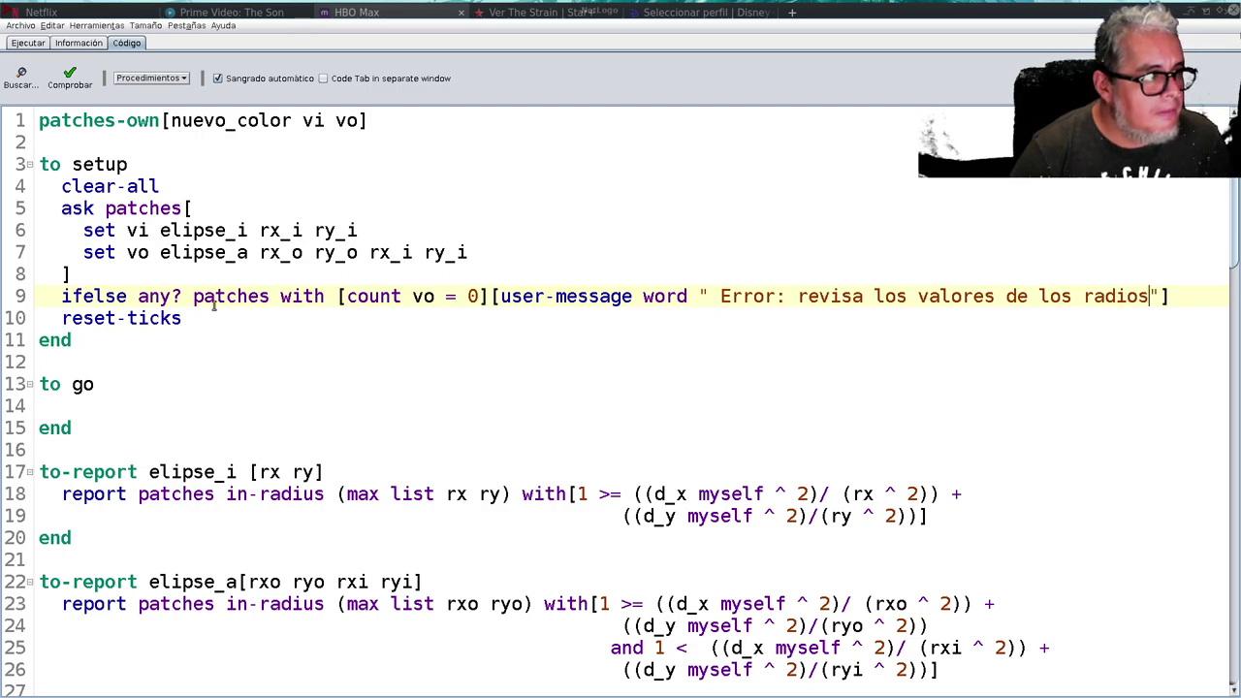
key("Right")
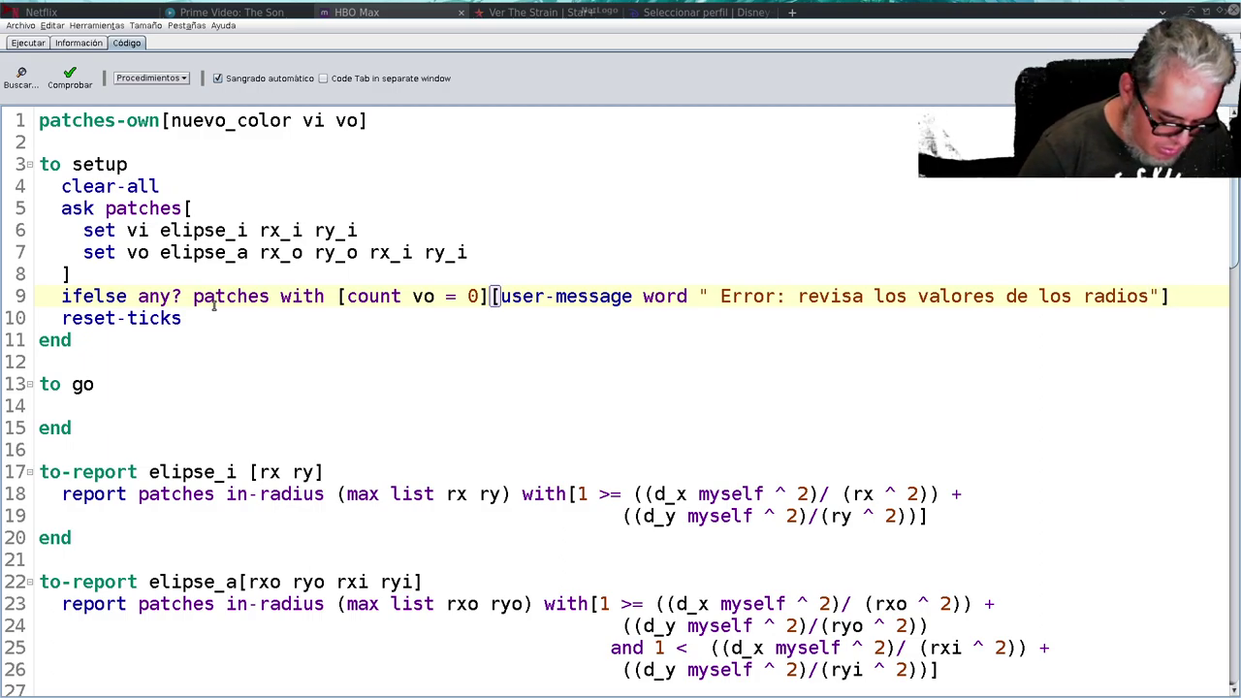
key("Return")
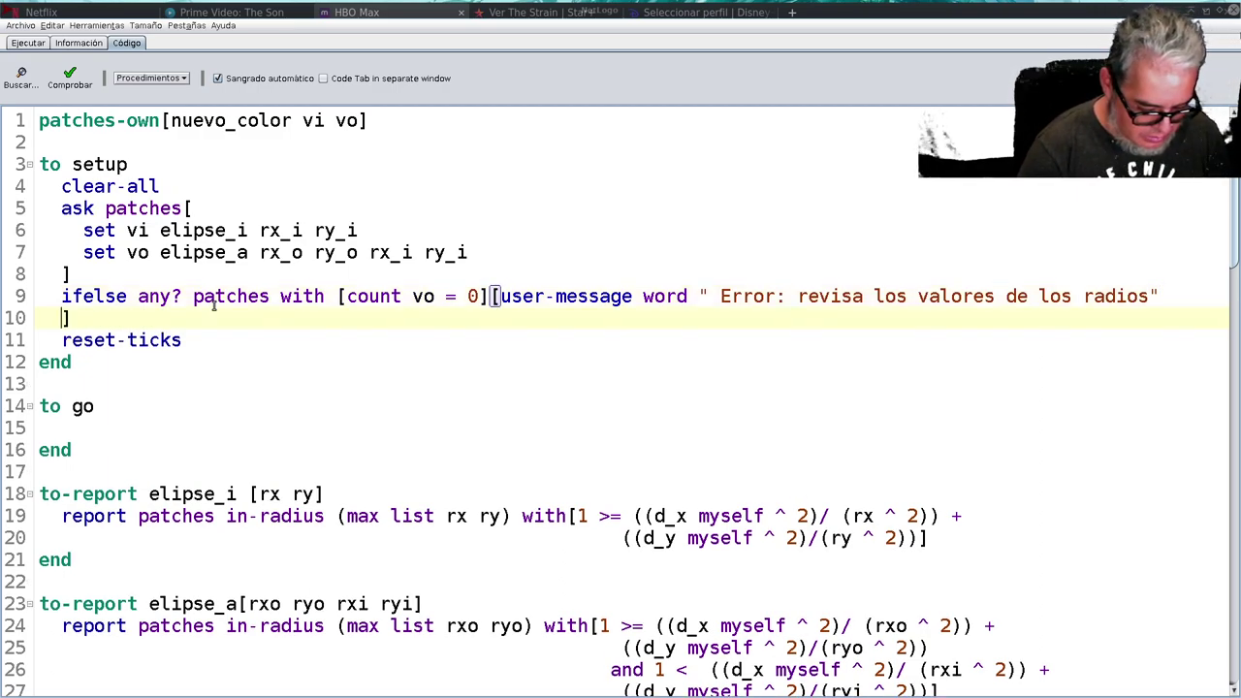
type("stop")
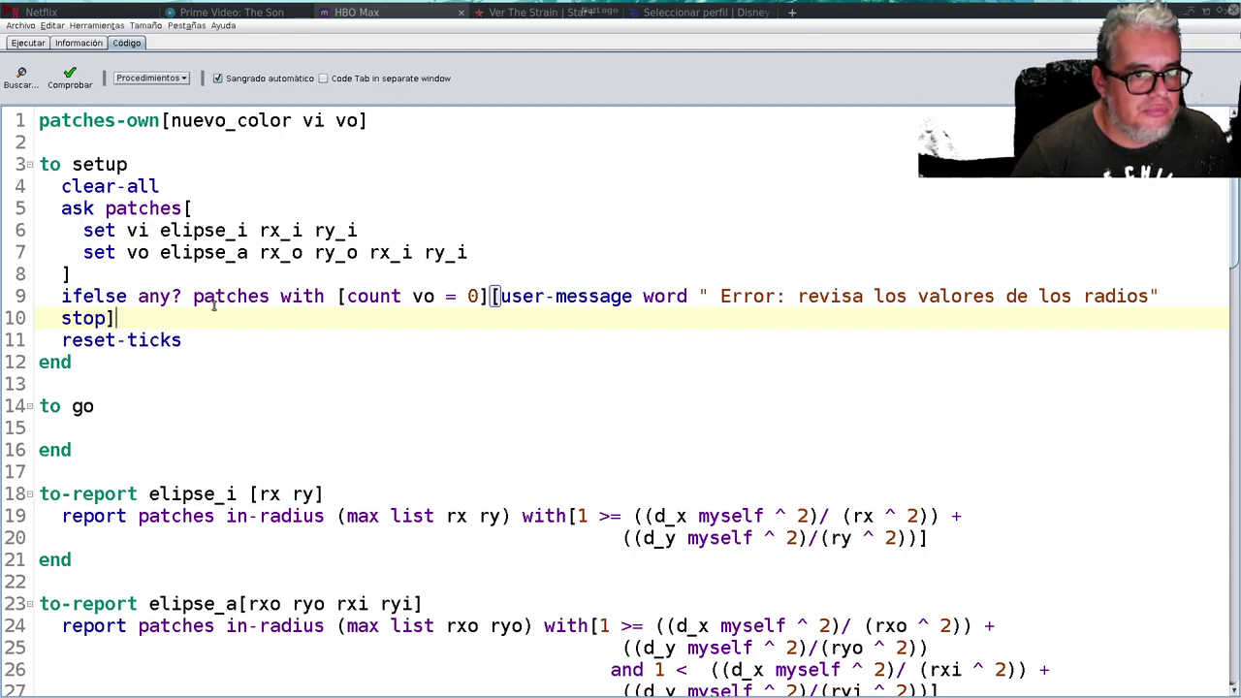
key("End")
key("Return")
type("[]")
type("sigue")
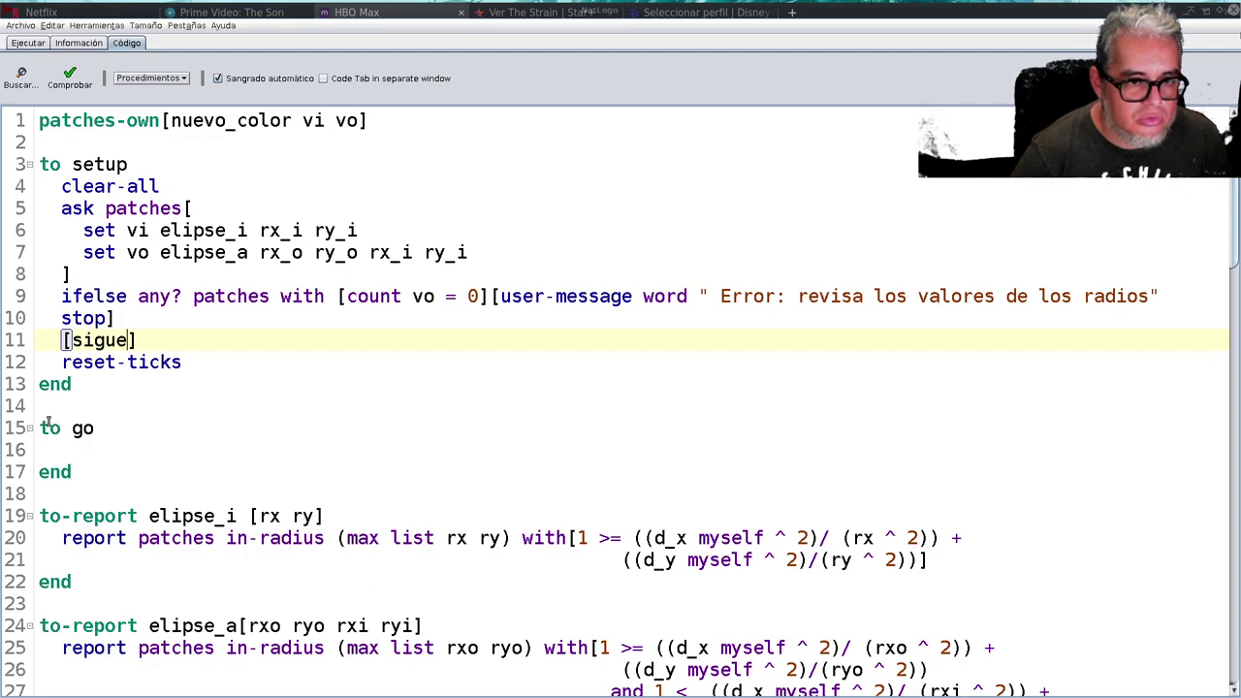
- Create the sigue procedure below the go procedure
left_click(61, 496)
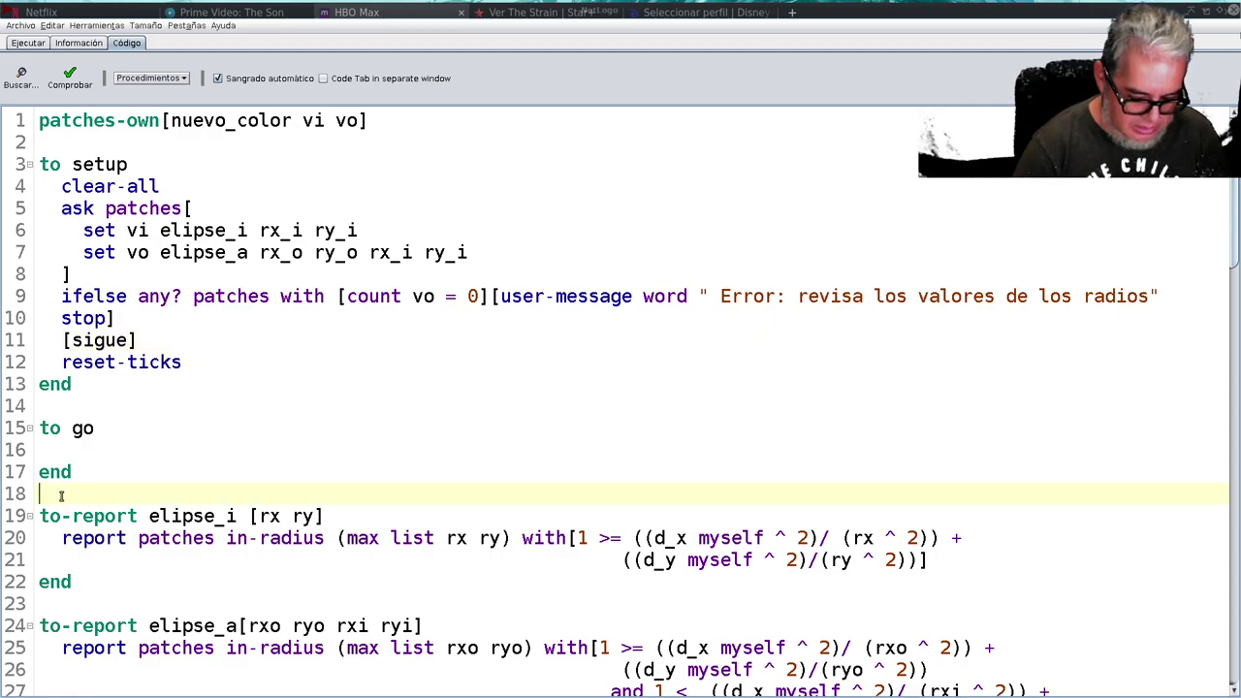
type("to sigue")
key("Return")
key("Return")
type("end")
key("Up")
key("Up")
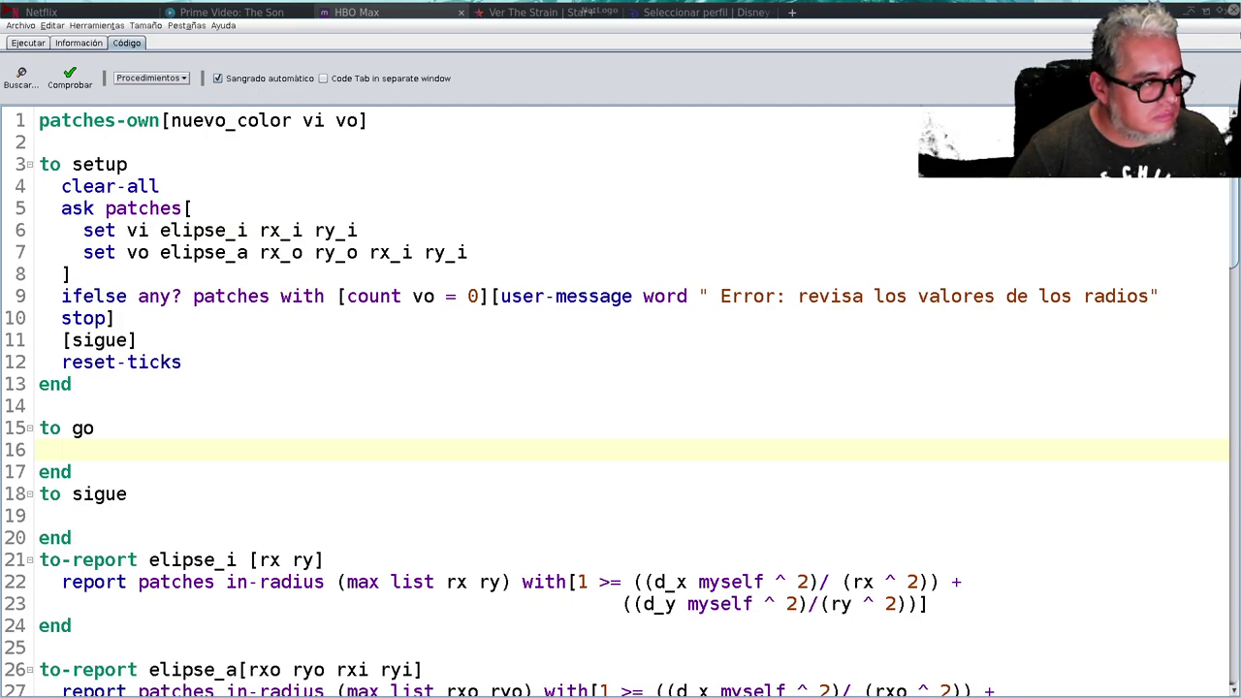
left_click(77, 516)
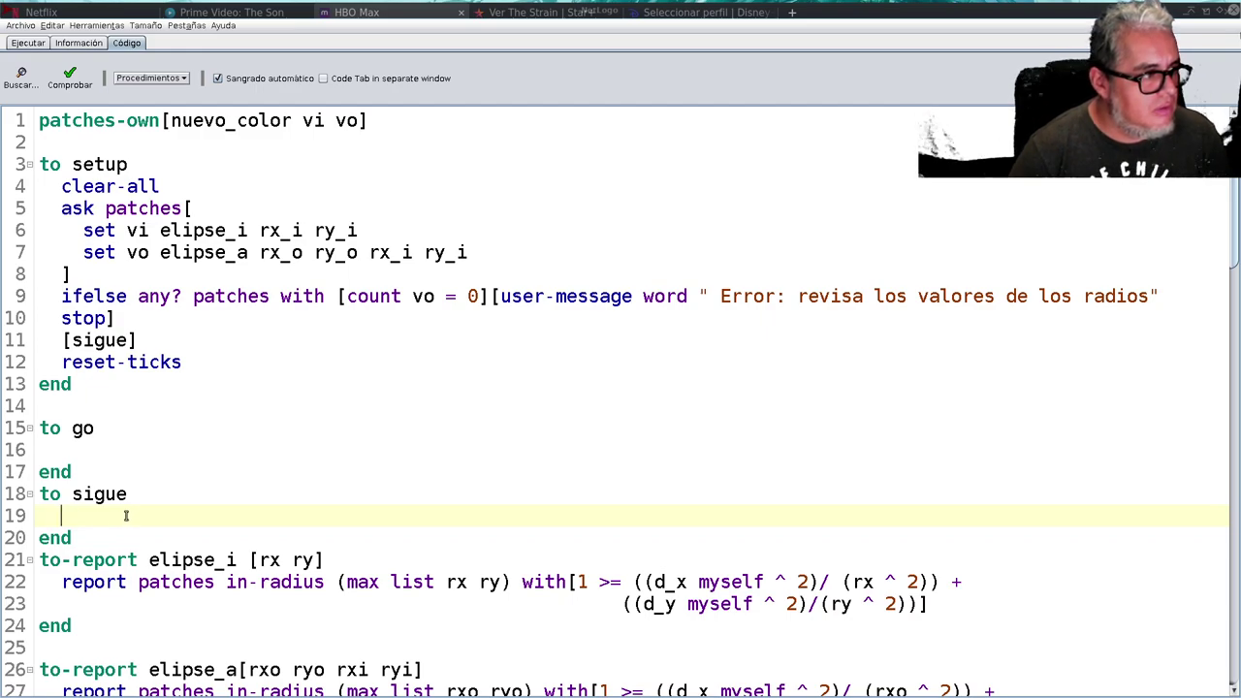
type("ask patches")
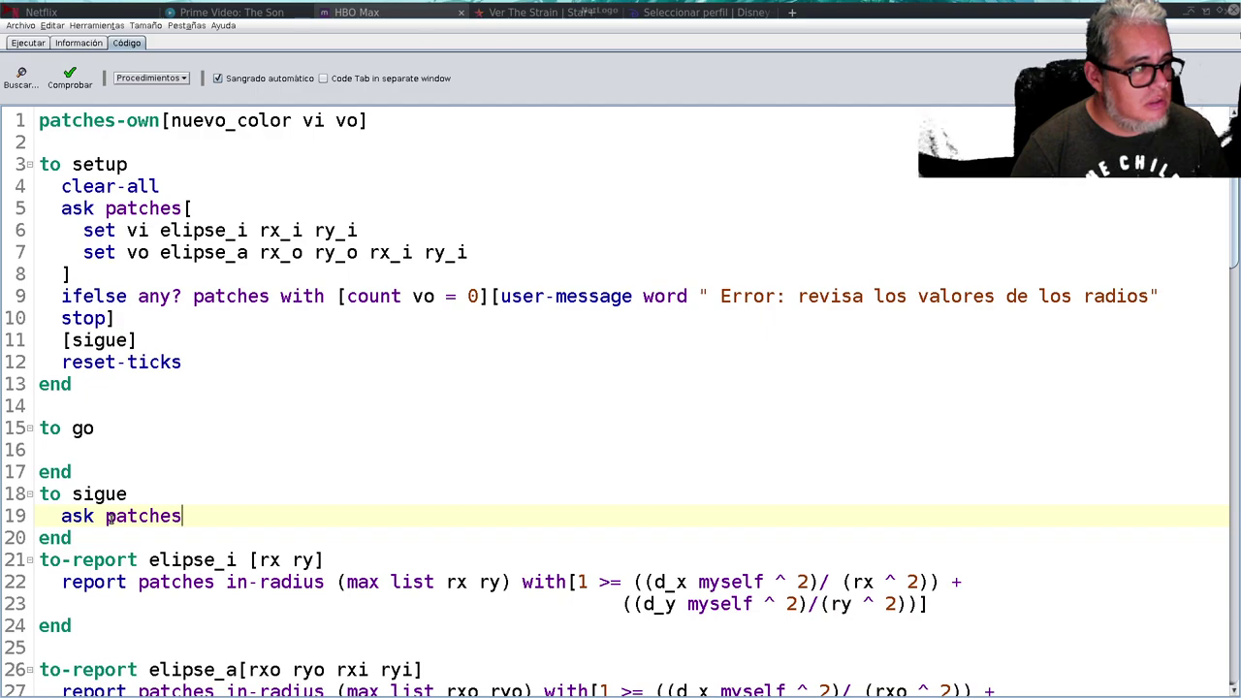
type(" []")
- Make patches turn white if random-float 100 < D, otherwise black
key("Left")
type("ifelse")
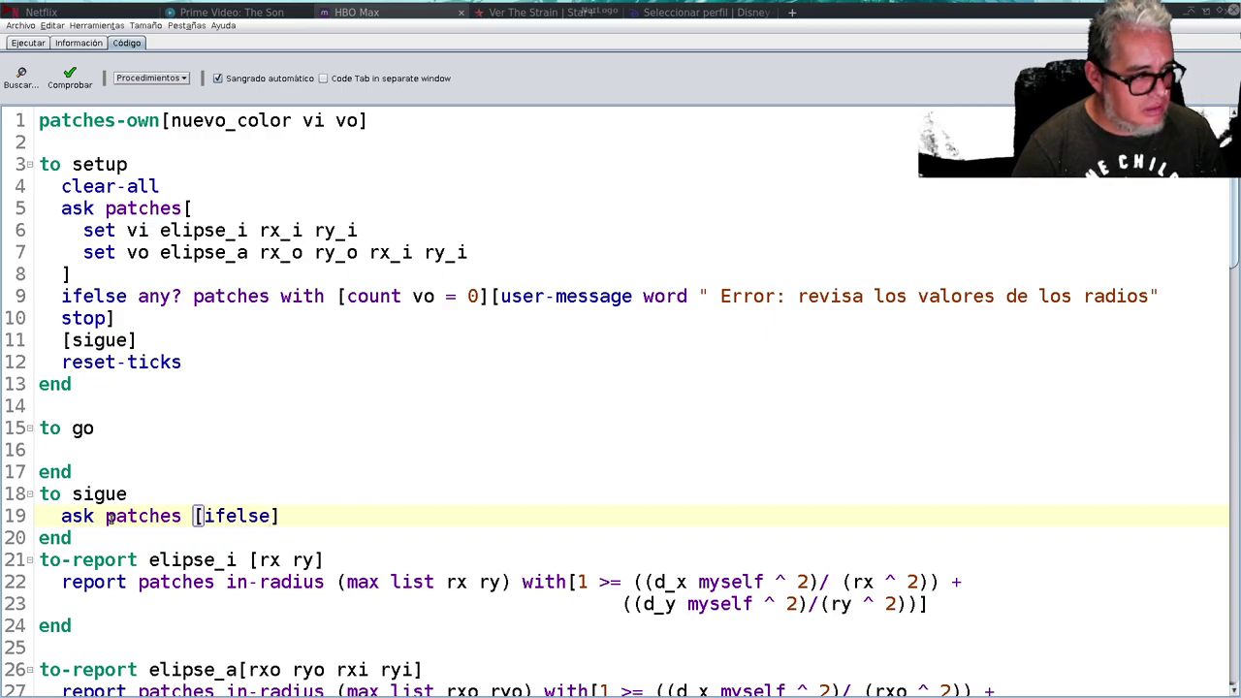
type(" random")
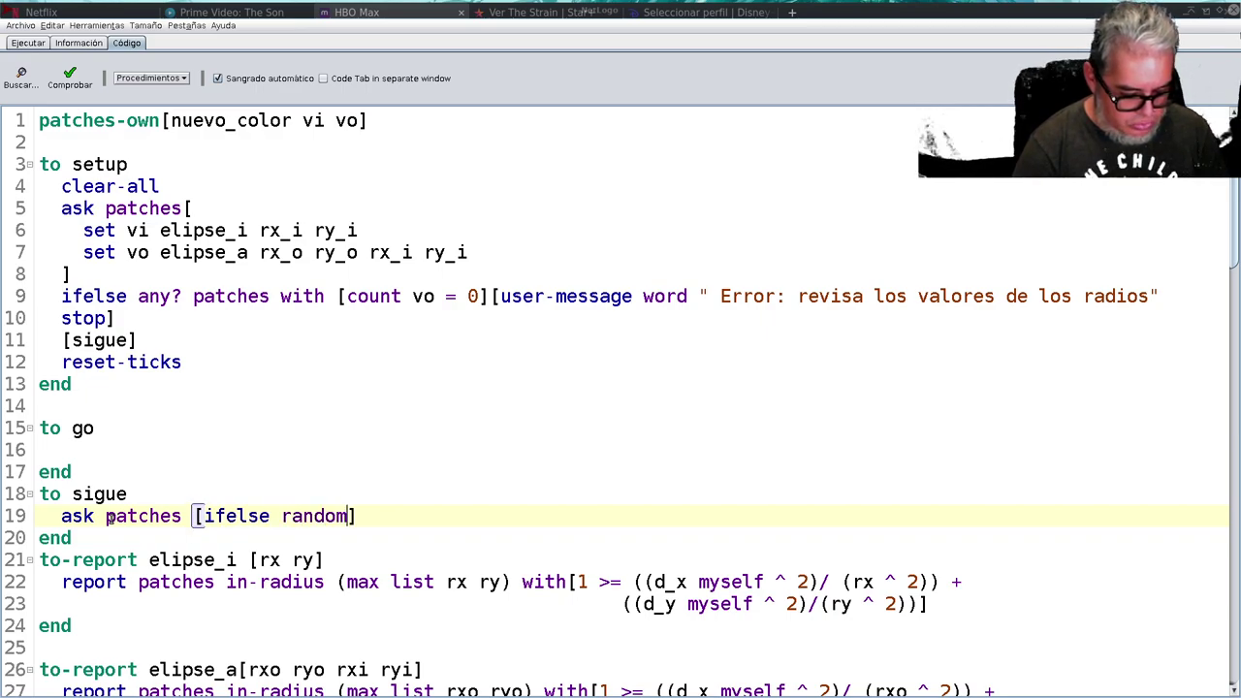
type("-float")
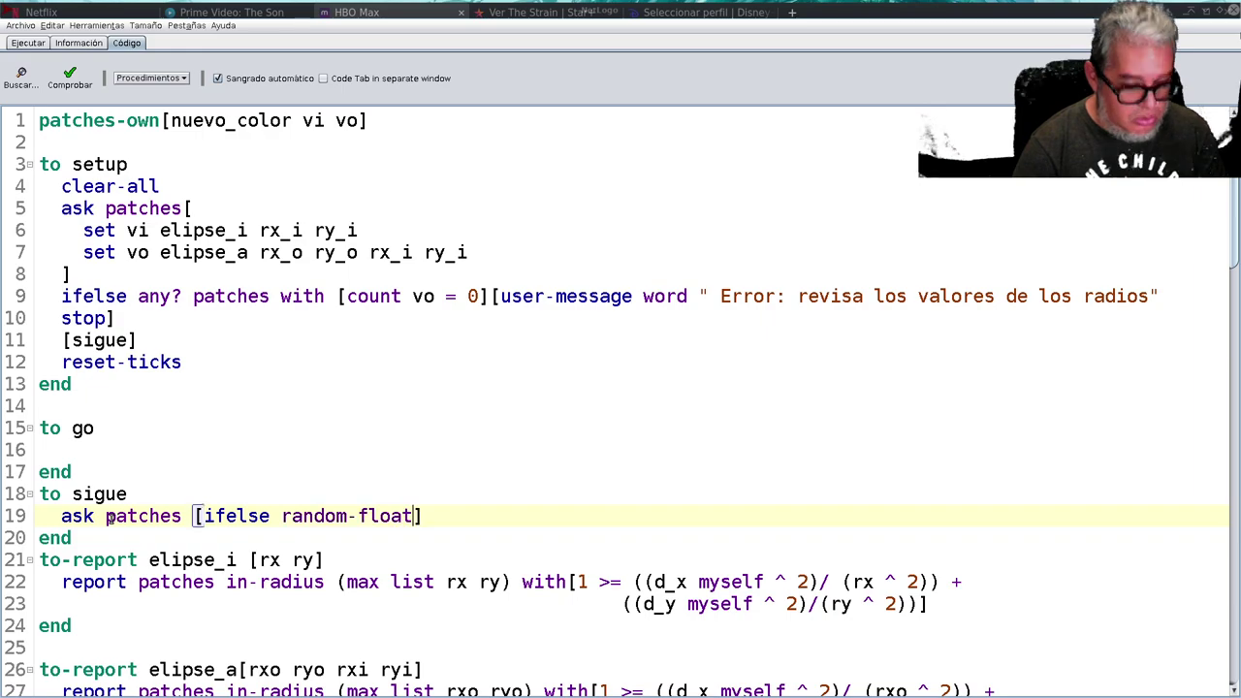
key("ctrl+Left")
type("100")
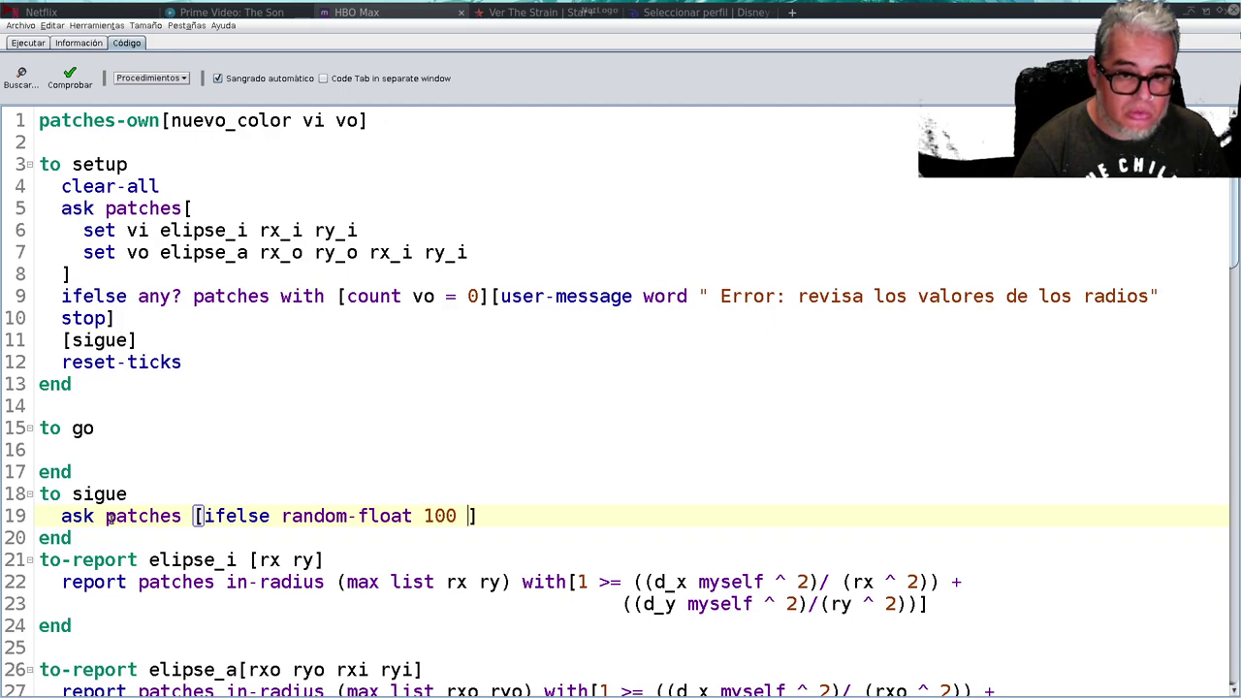
type(" < D")
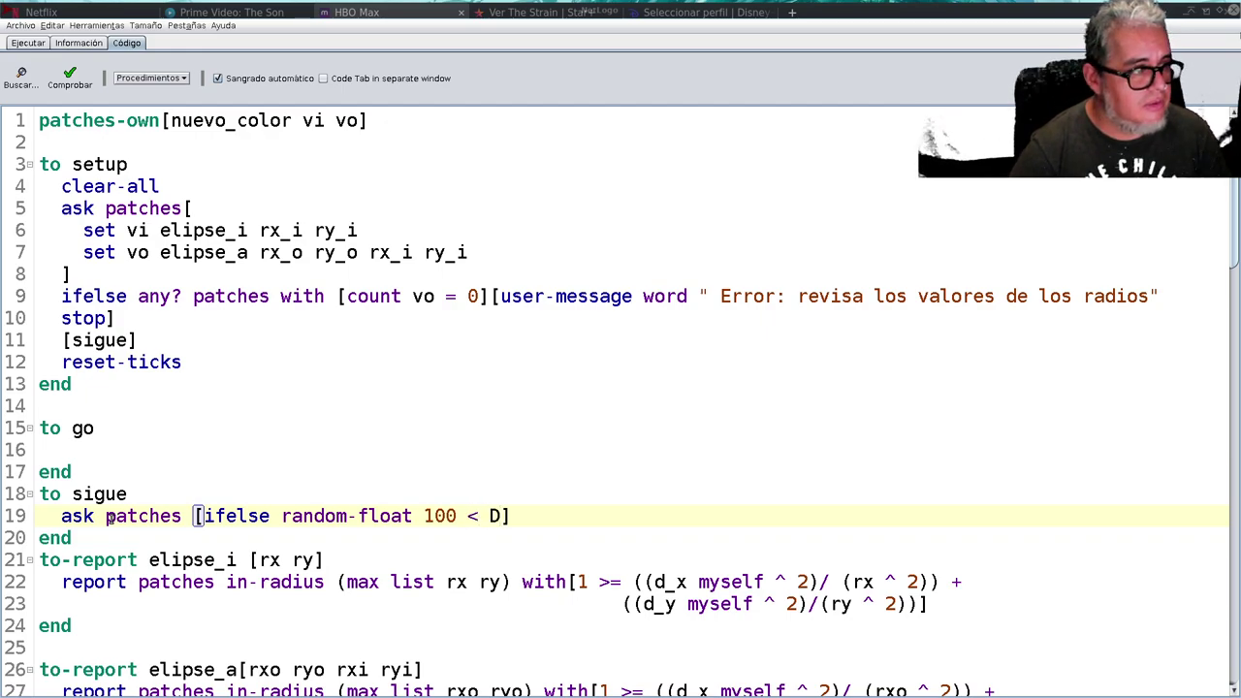
key("Right")
type("[]")
key("Left")
key("Right")
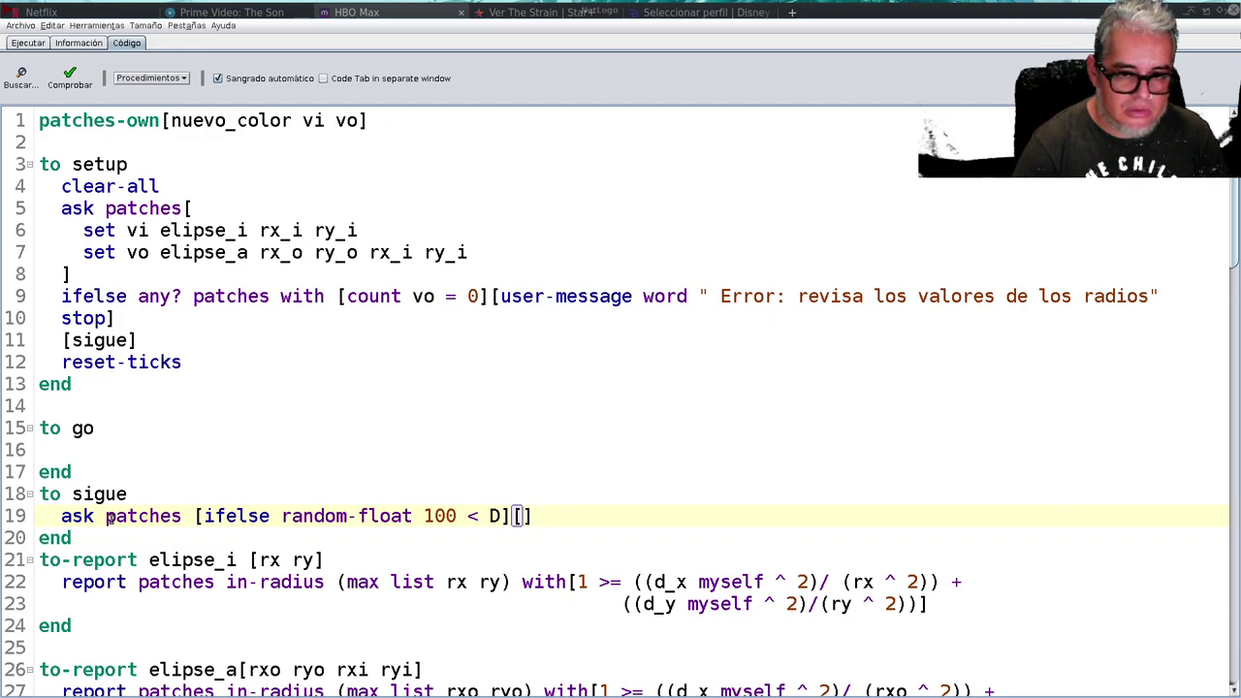
type("[]")
key("Left")
key("Left")
key("Left")
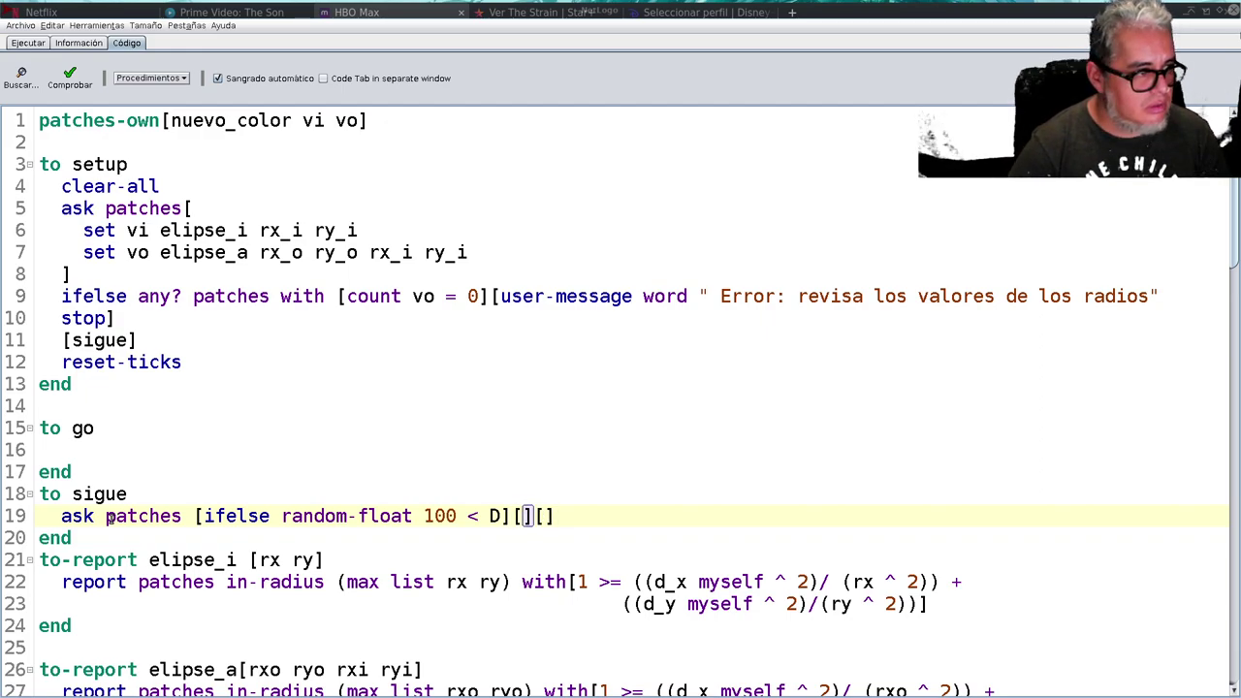
type("set")
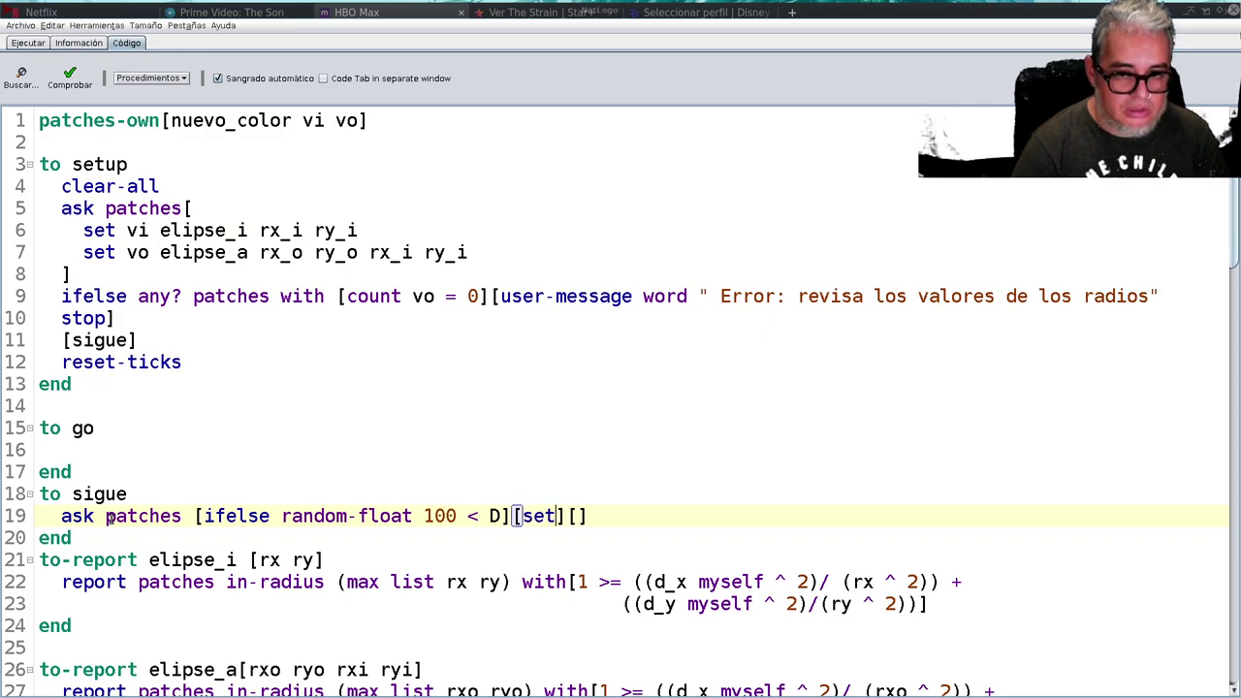
type(" pcolor")
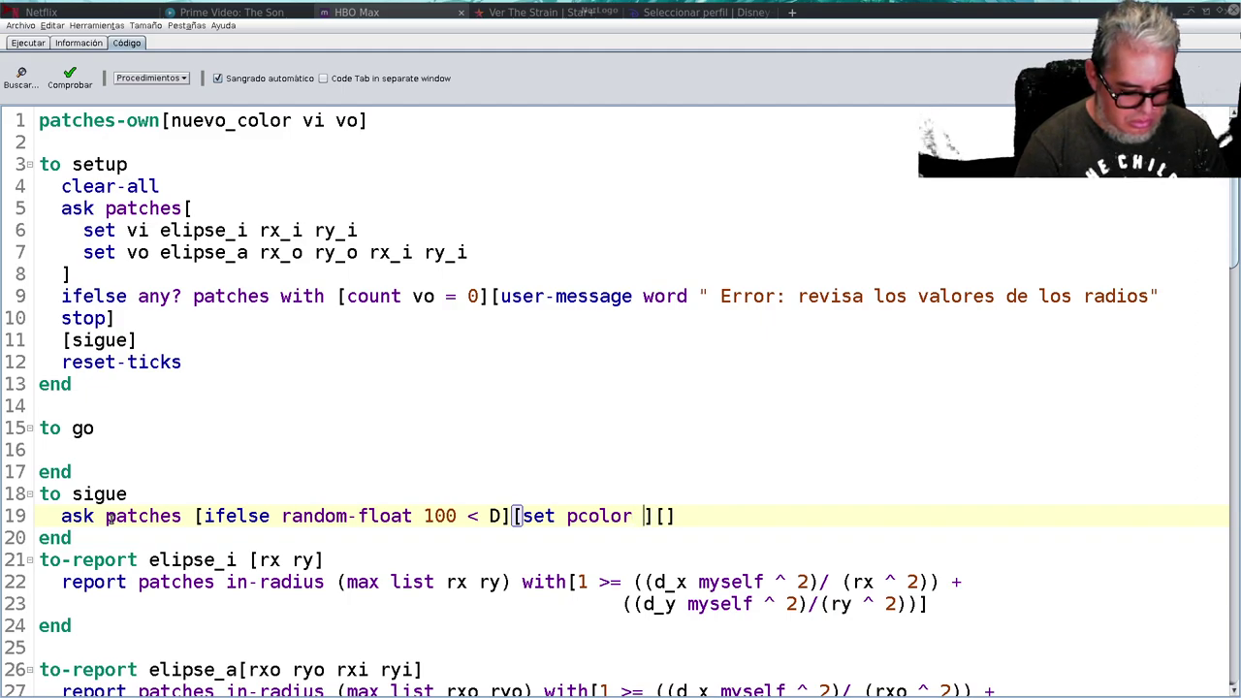
type(" white")
key("Right")
key("Right")
type("set ")
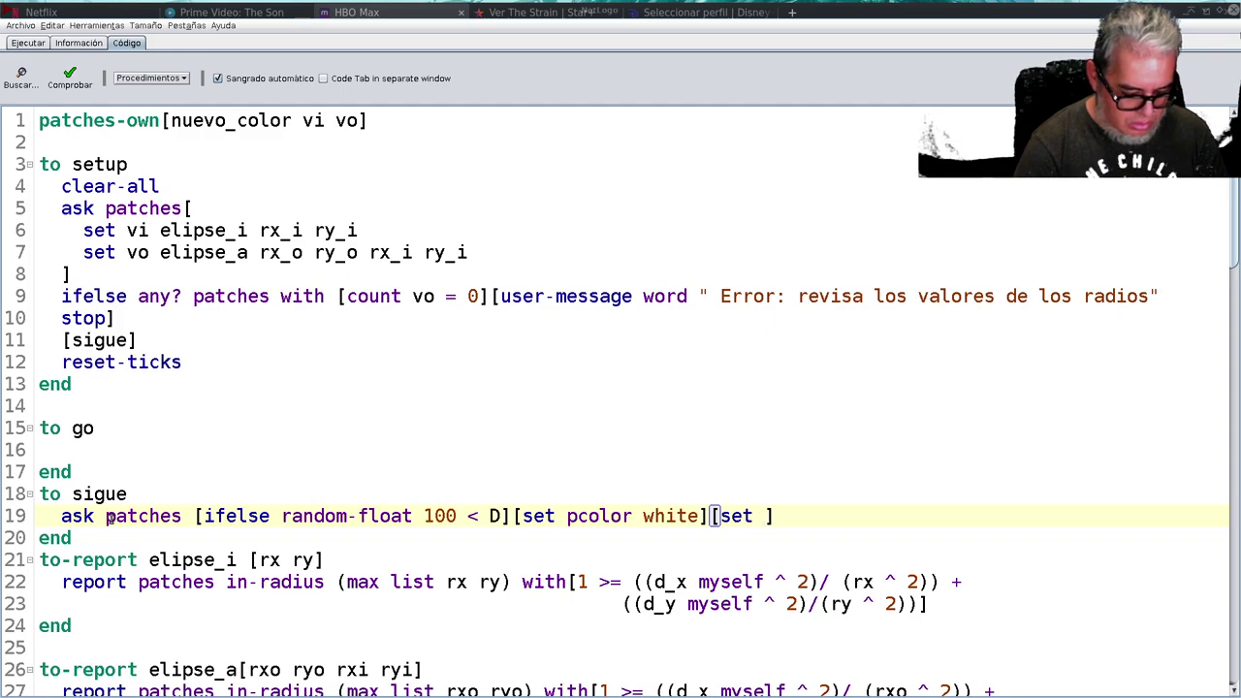
type("pcolor")
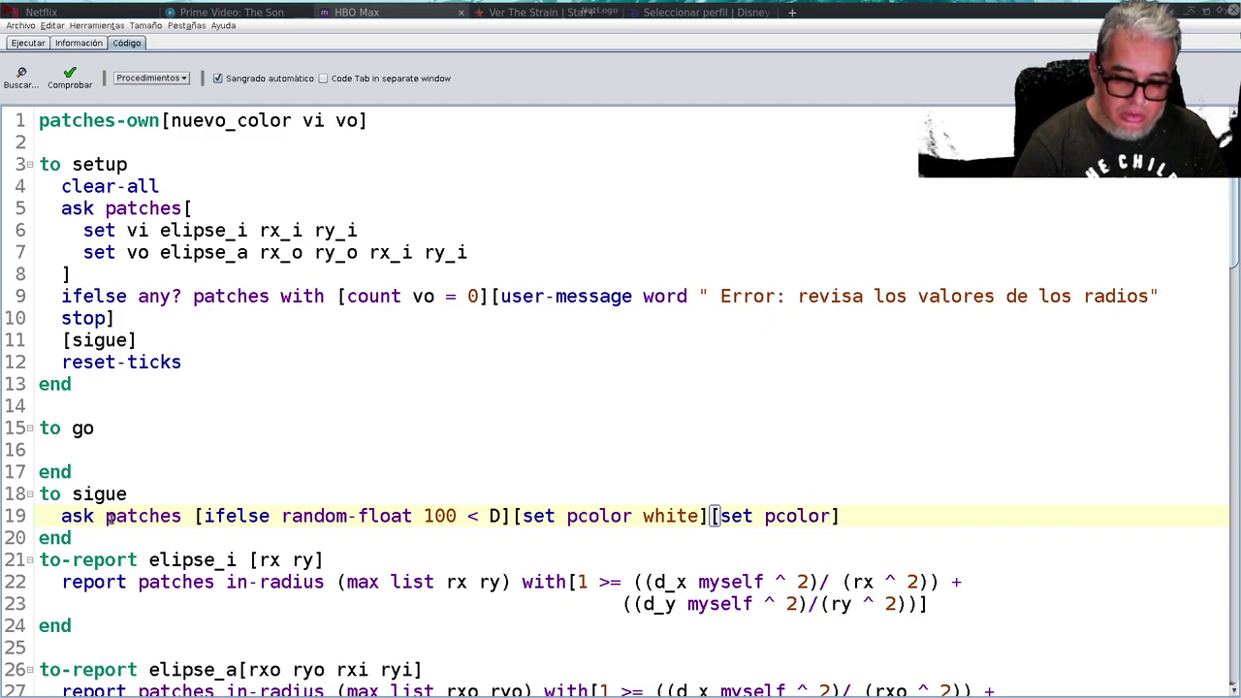
type(" black")
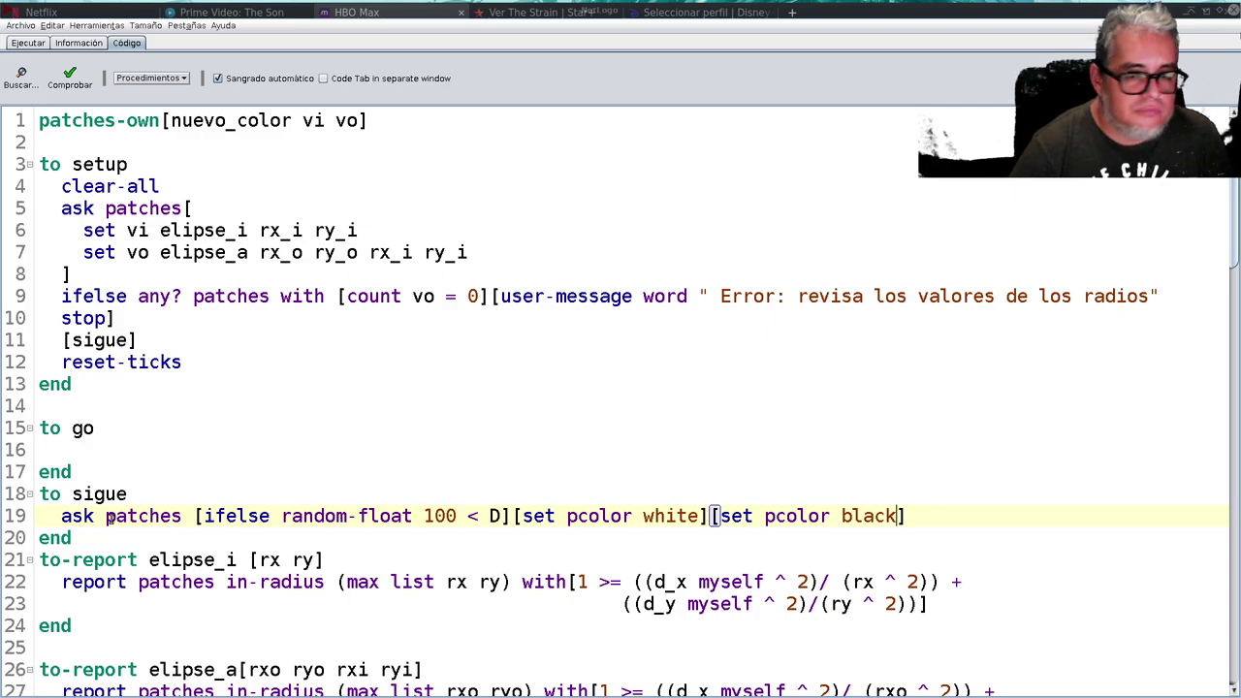
key("Right")
key("Return")
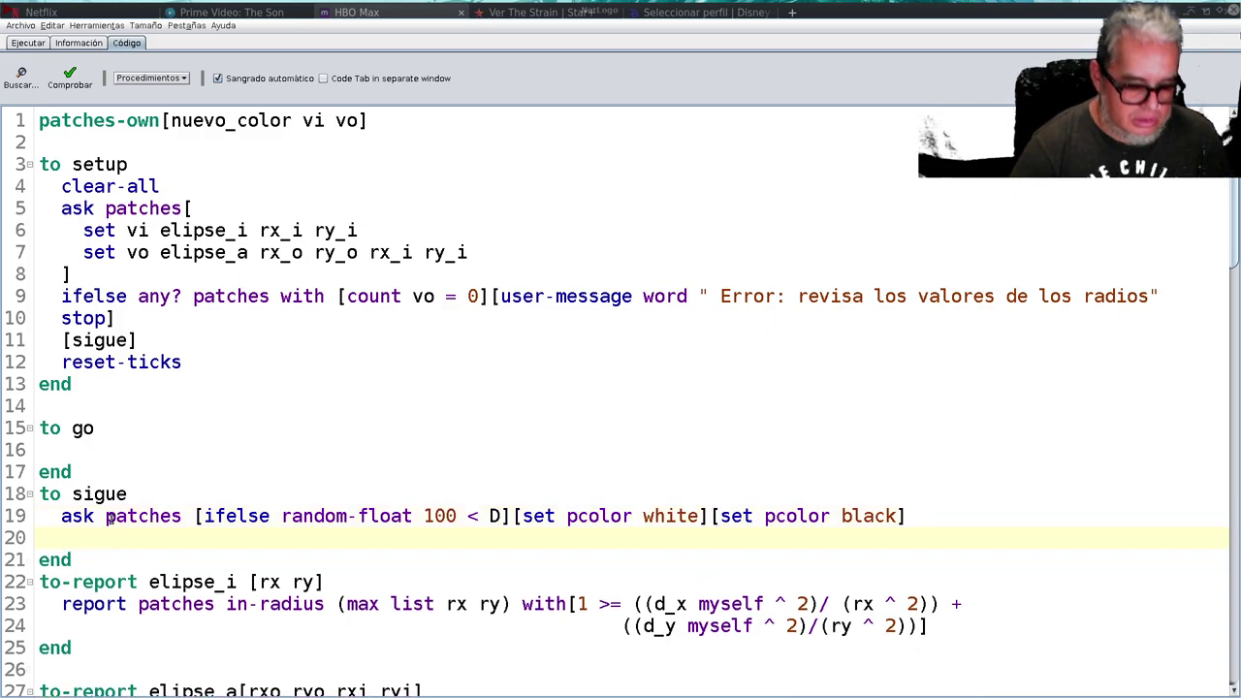
type("reset-")
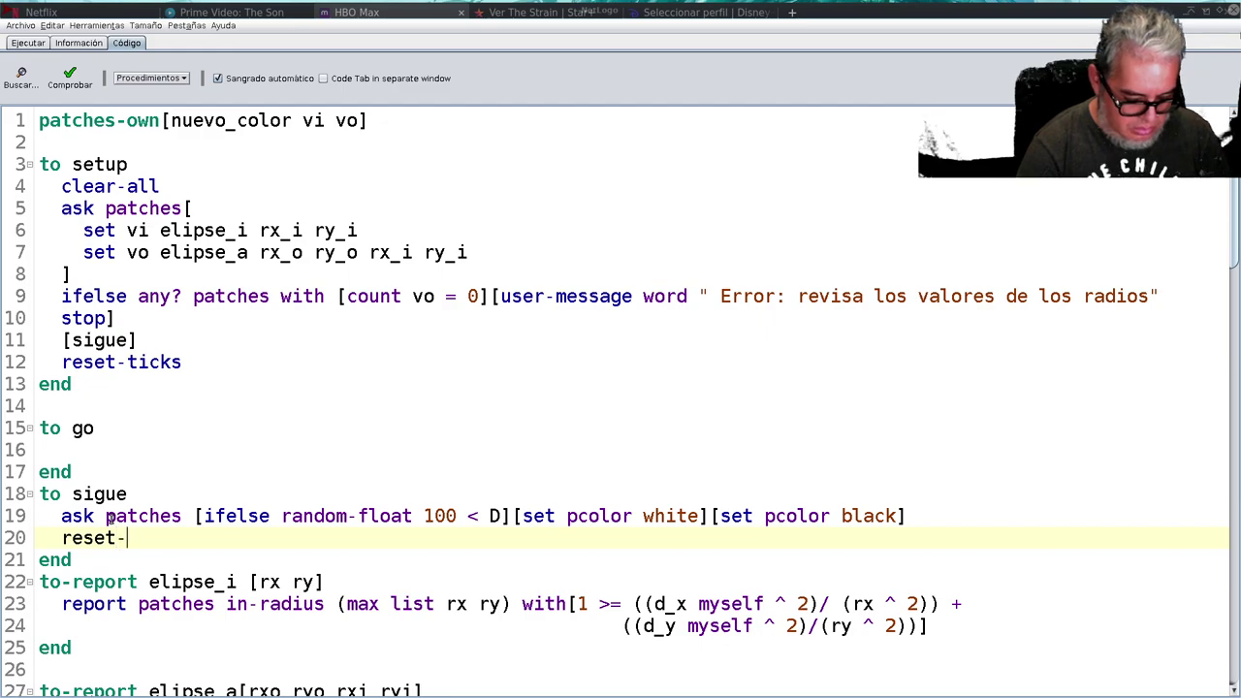
type("ticks")
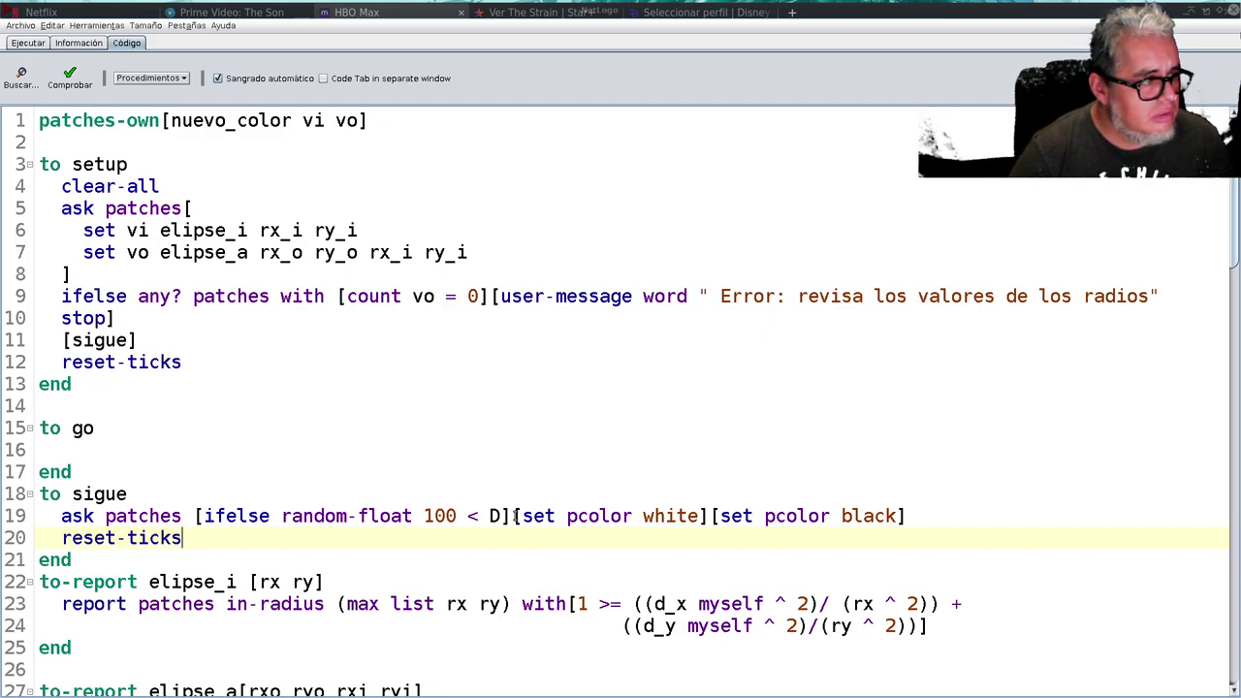
- Move the stray ']' after D to the end of line 19, then run a syntax check
left_click(514, 516)
key("BackSpace")
left_click(697, 516)
key("Right")
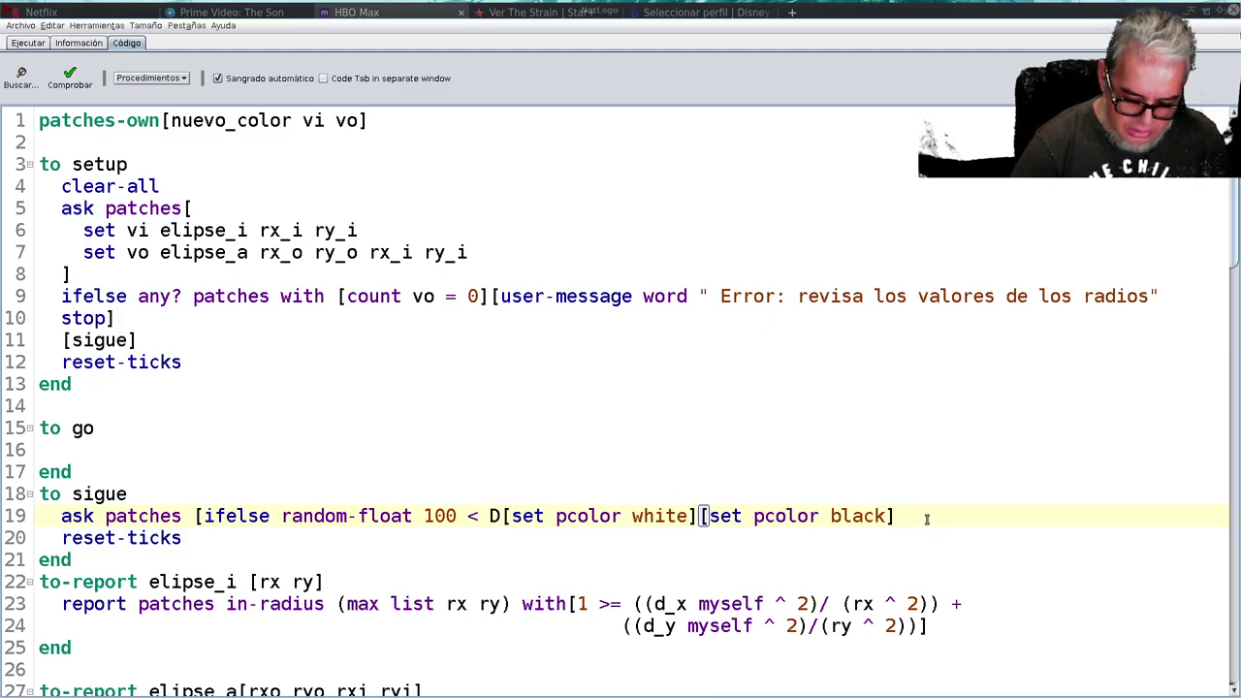
key("End")
type("]")
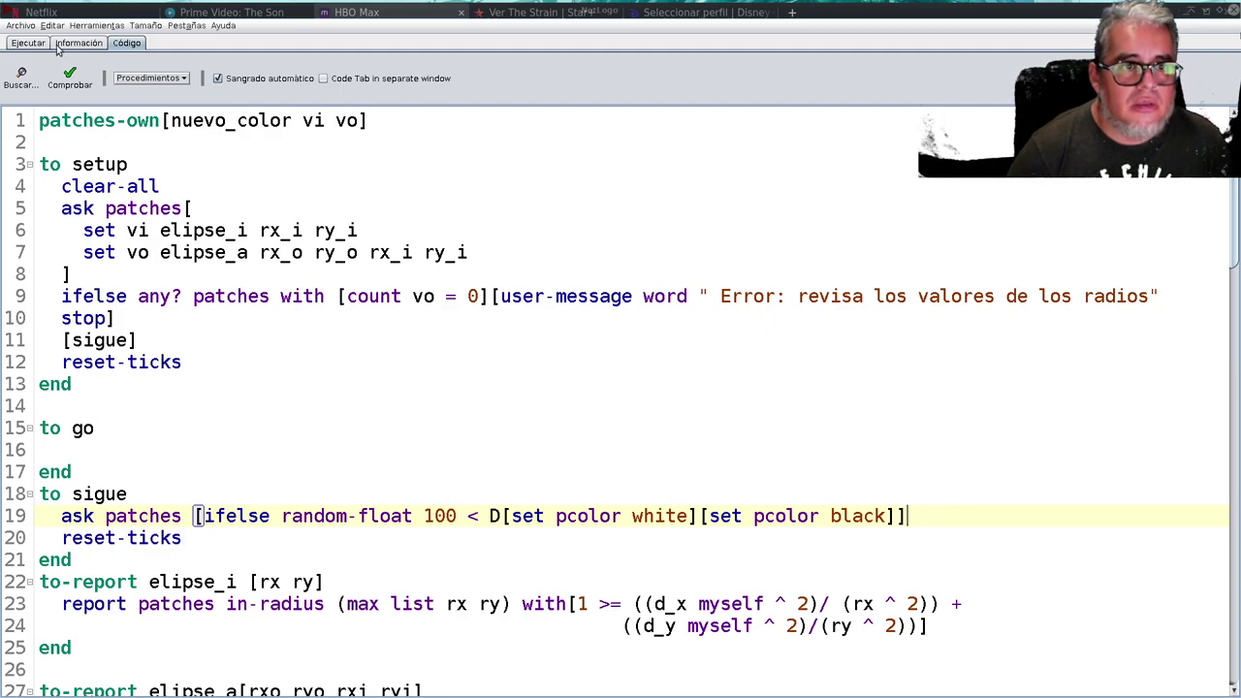
key("ctrl+k")
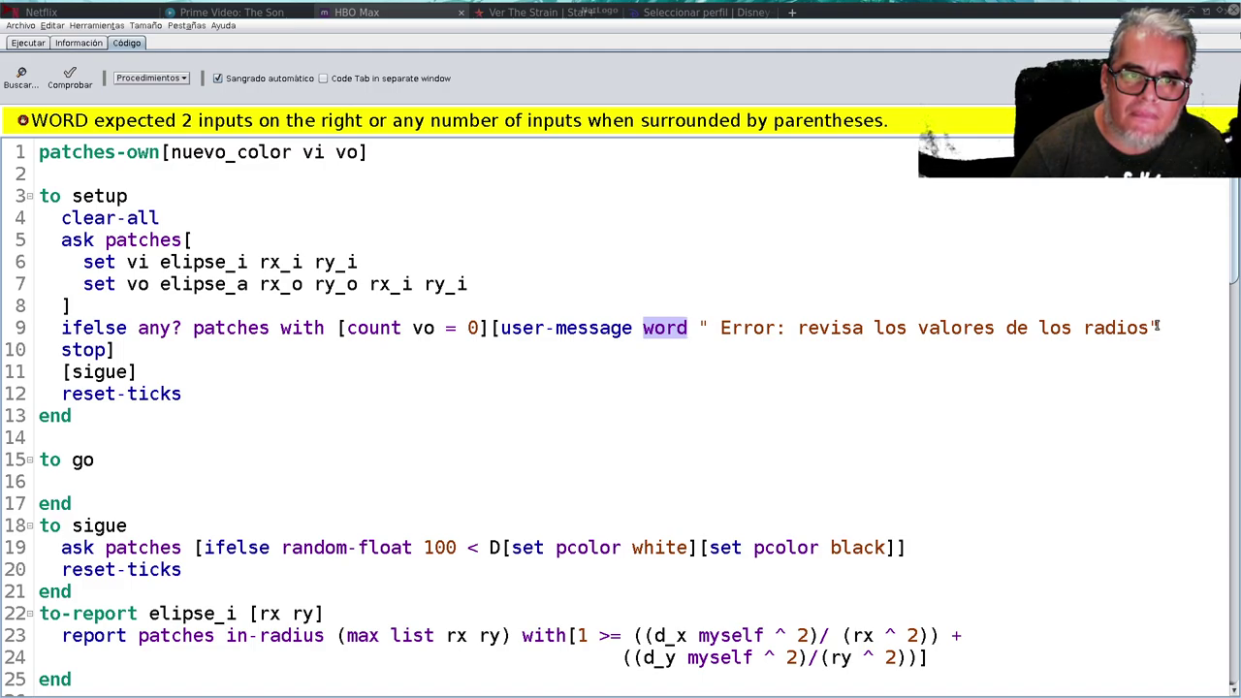
- Join 'stop]' onto line 9, give word an empty "" second input, and recheck
left_click(1160, 328)
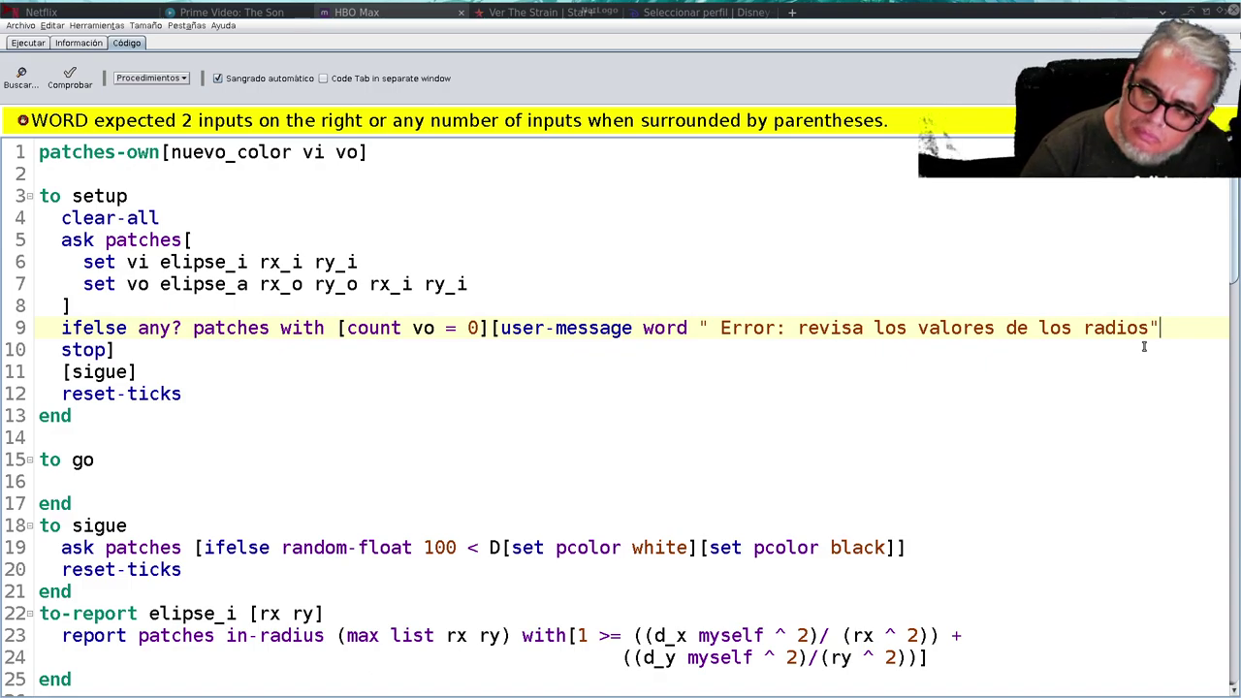
key("Delete")
key("Delete")
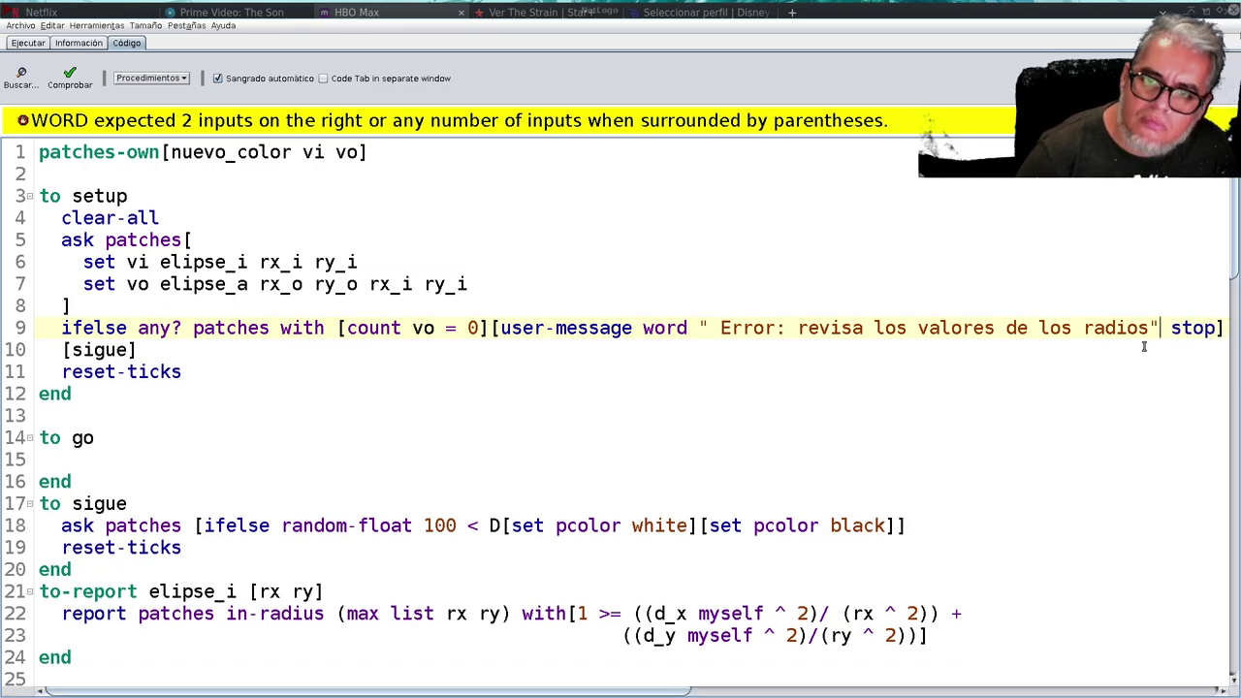
left_click(70, 77)
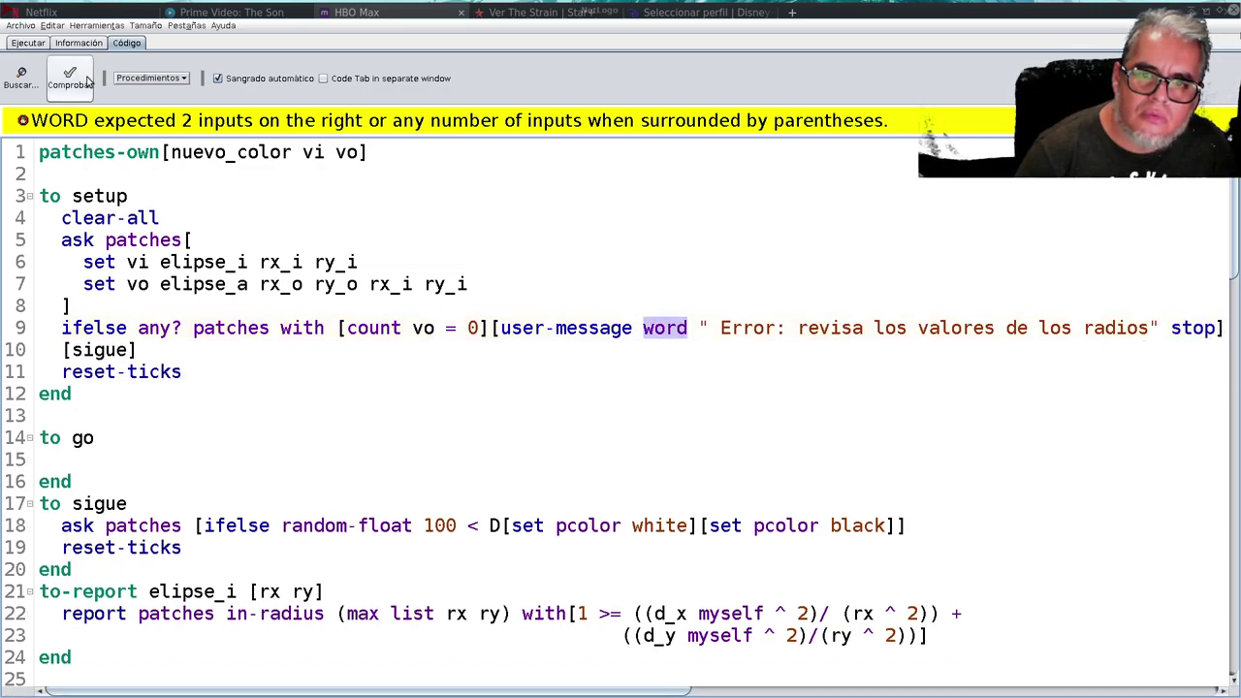
left_click(87, 79)
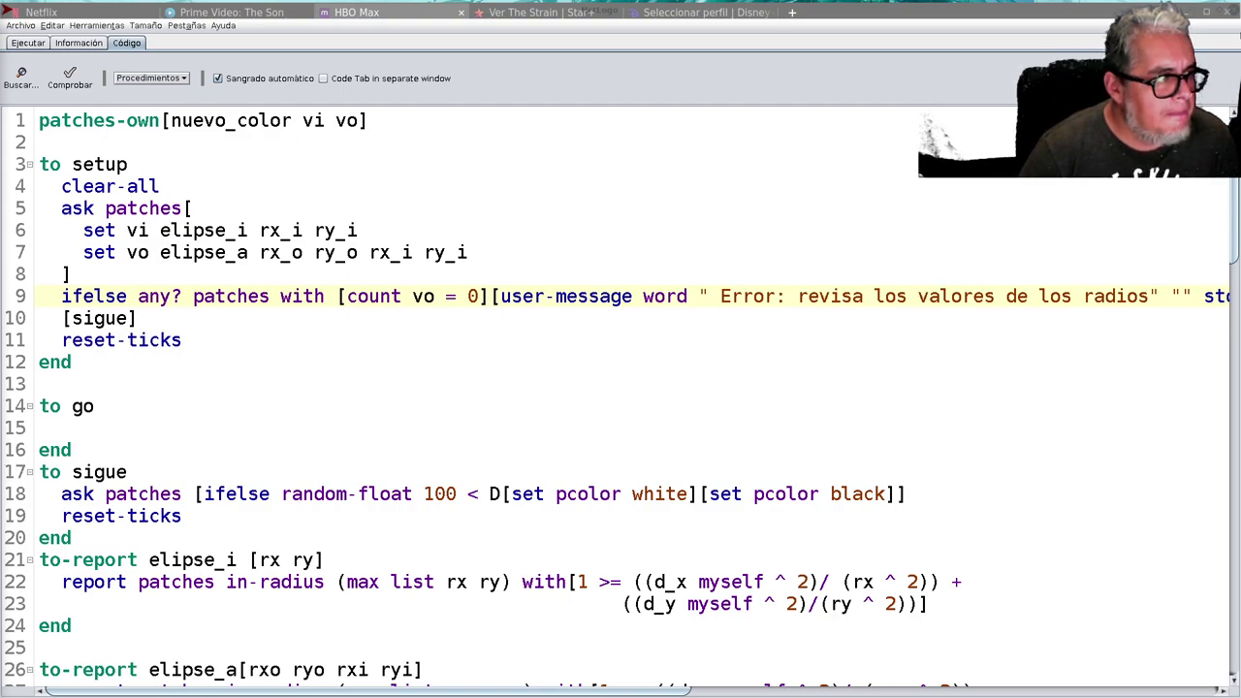
- Tidy blank lines around go and sigue, then write an empty 'to colorea … end' below sigue
left_click(79, 451)
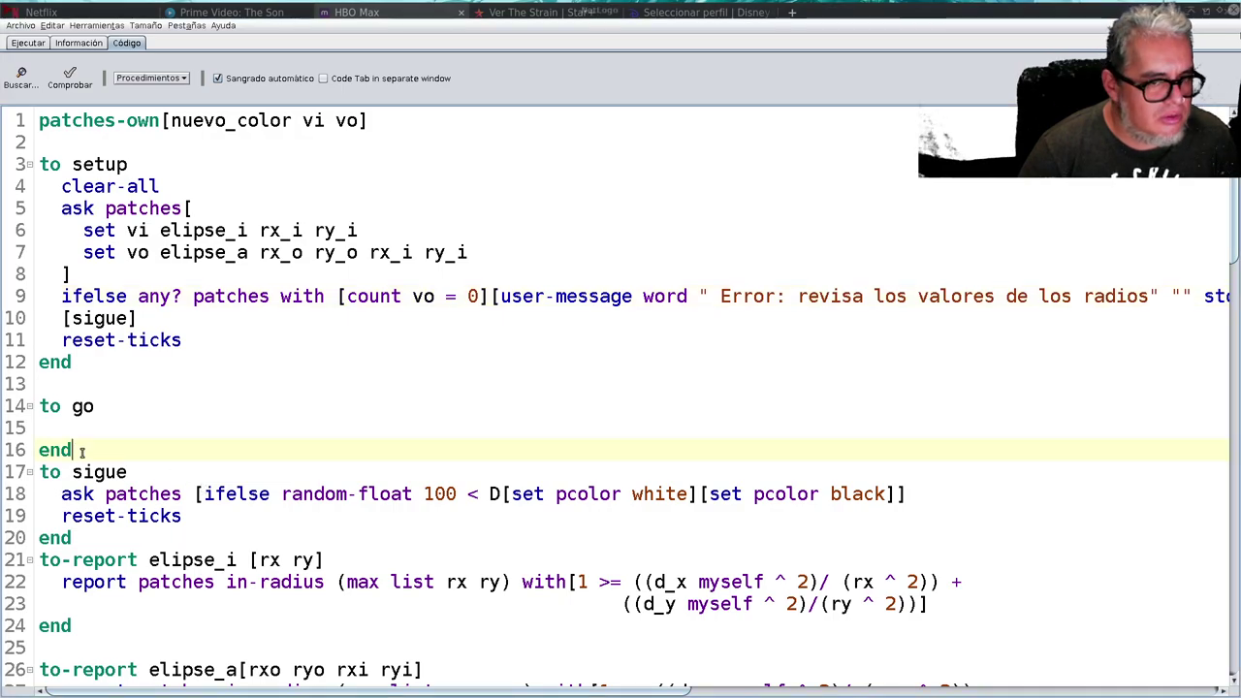
key("Return")
key("Return")
key("Return")
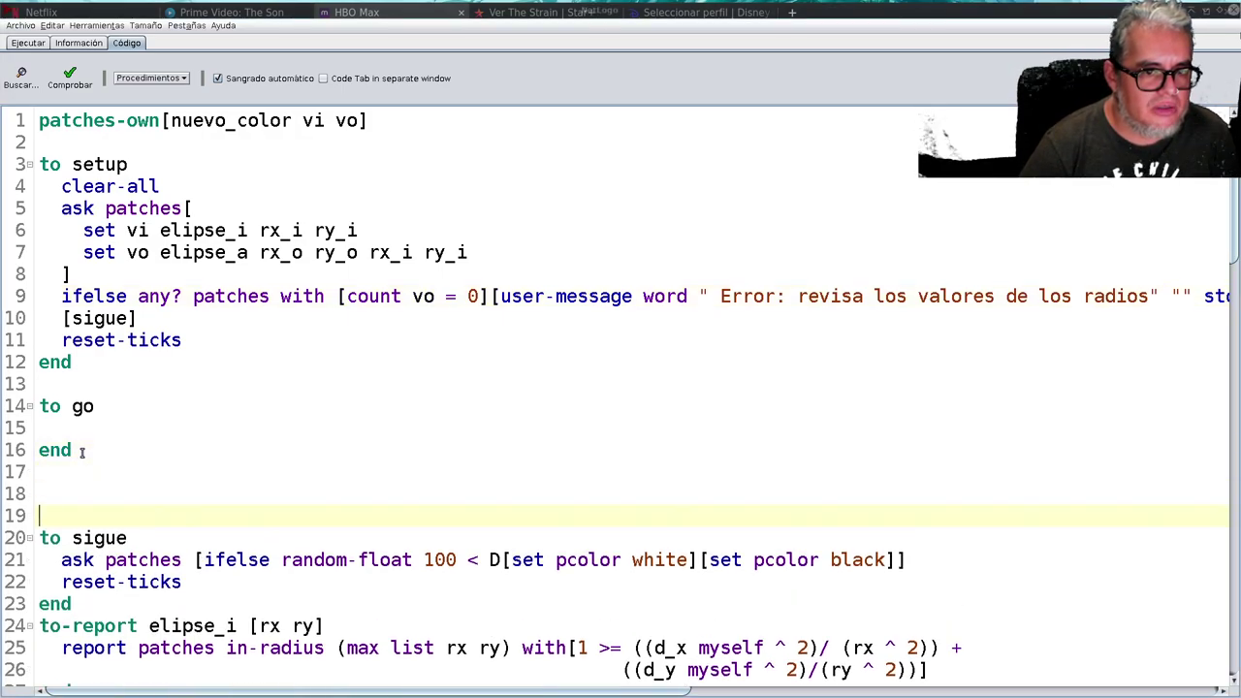
key("Delete")
key("Delete")
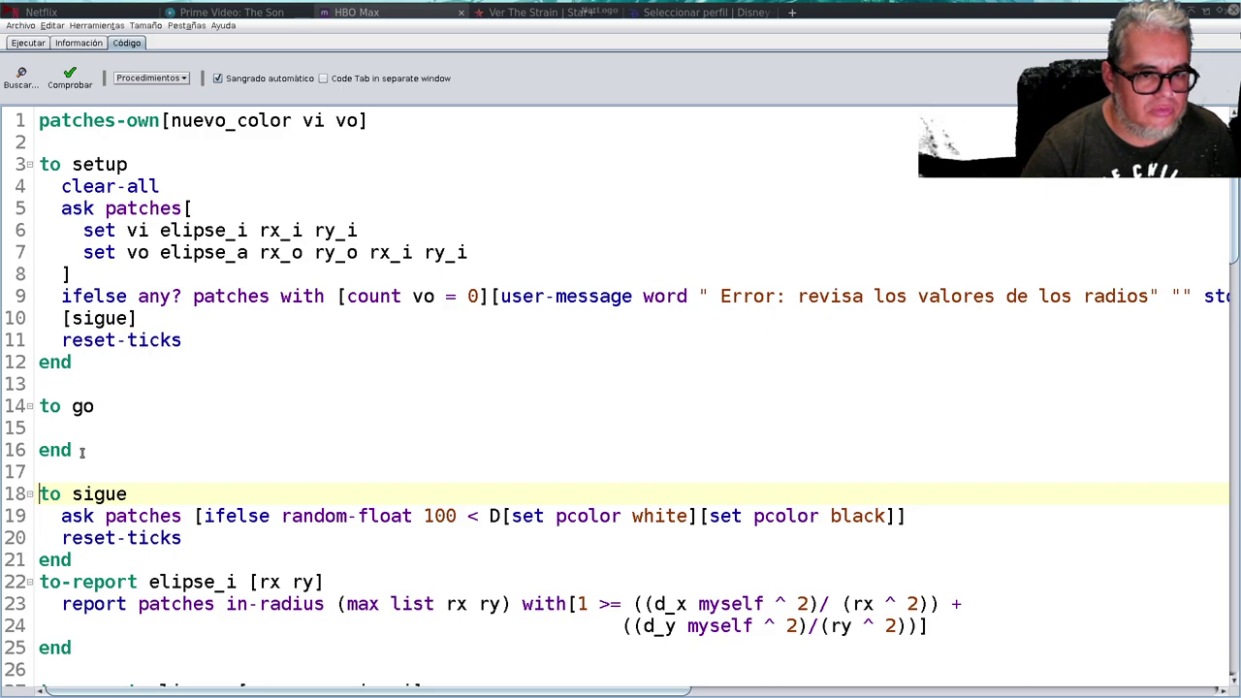
key("Down")
key("Down")
key("Down")
key("Return")
key("Return")
key("Return")
key("Return")
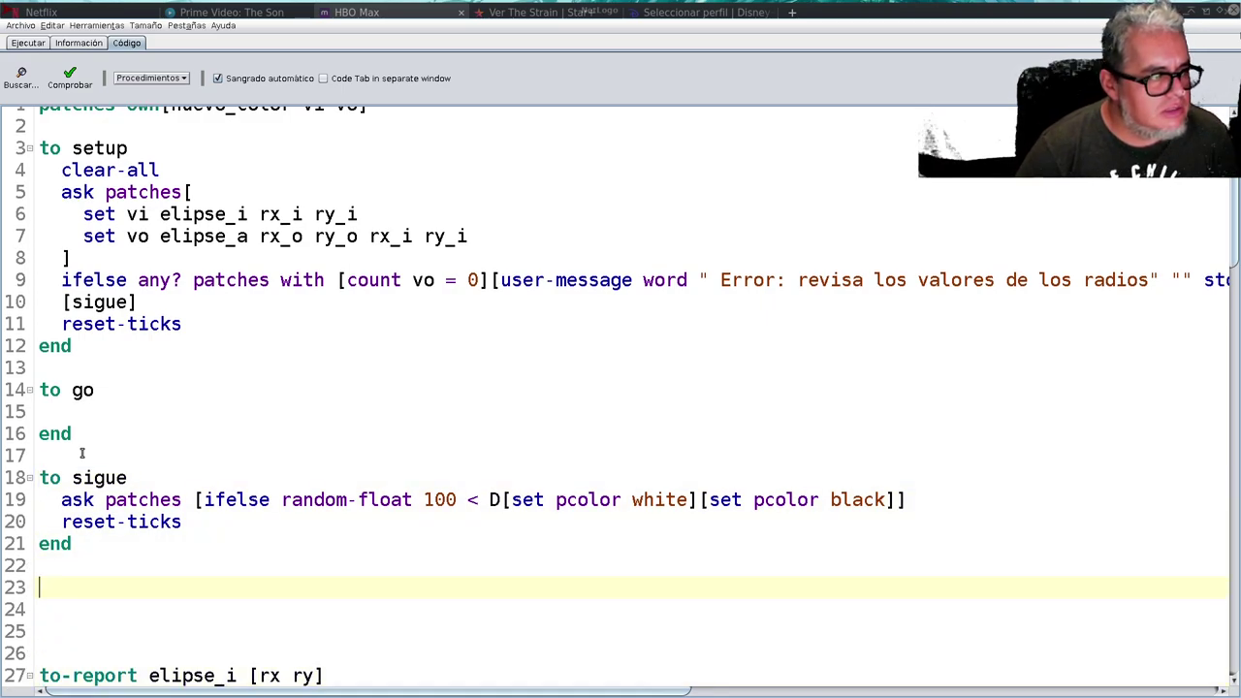
type("to colorea")
key("Return")
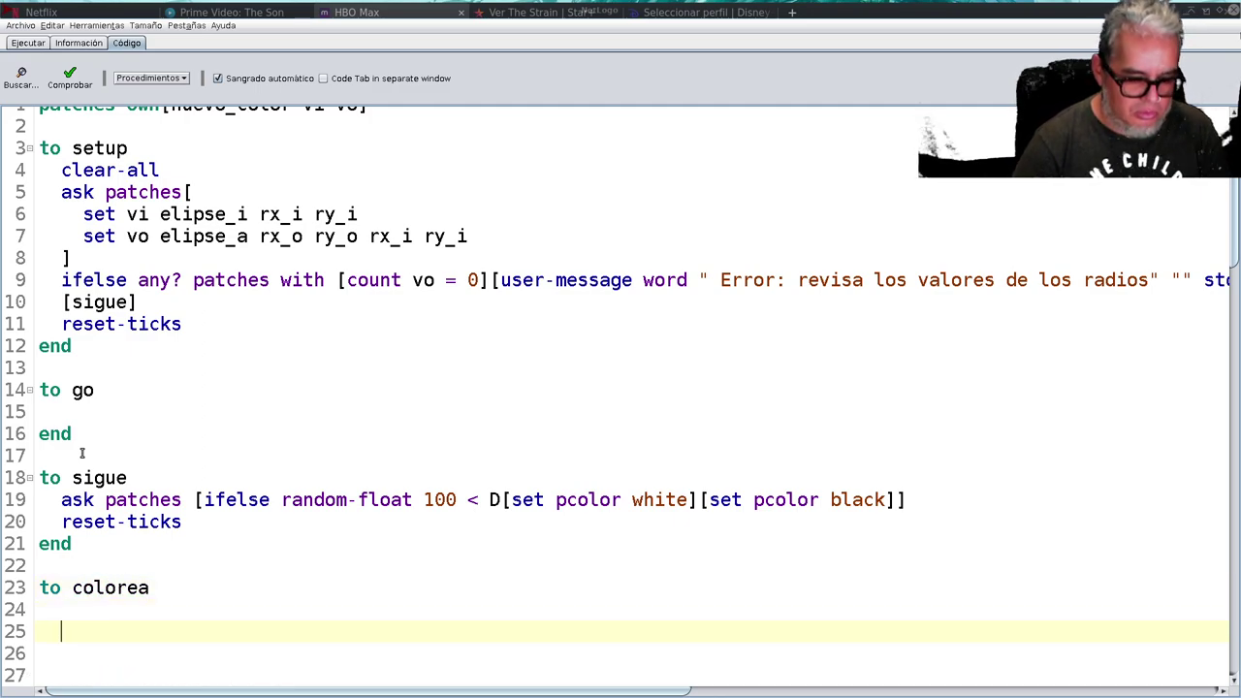
type("end")
key("Up")
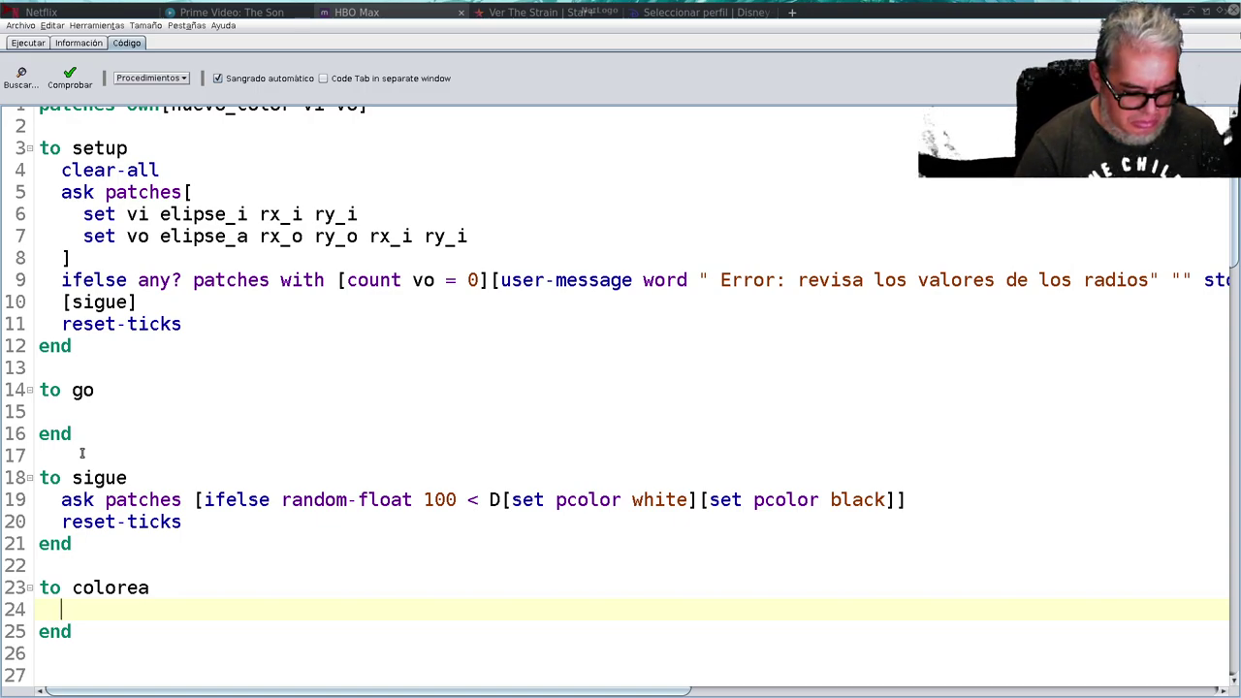
type("let activador")
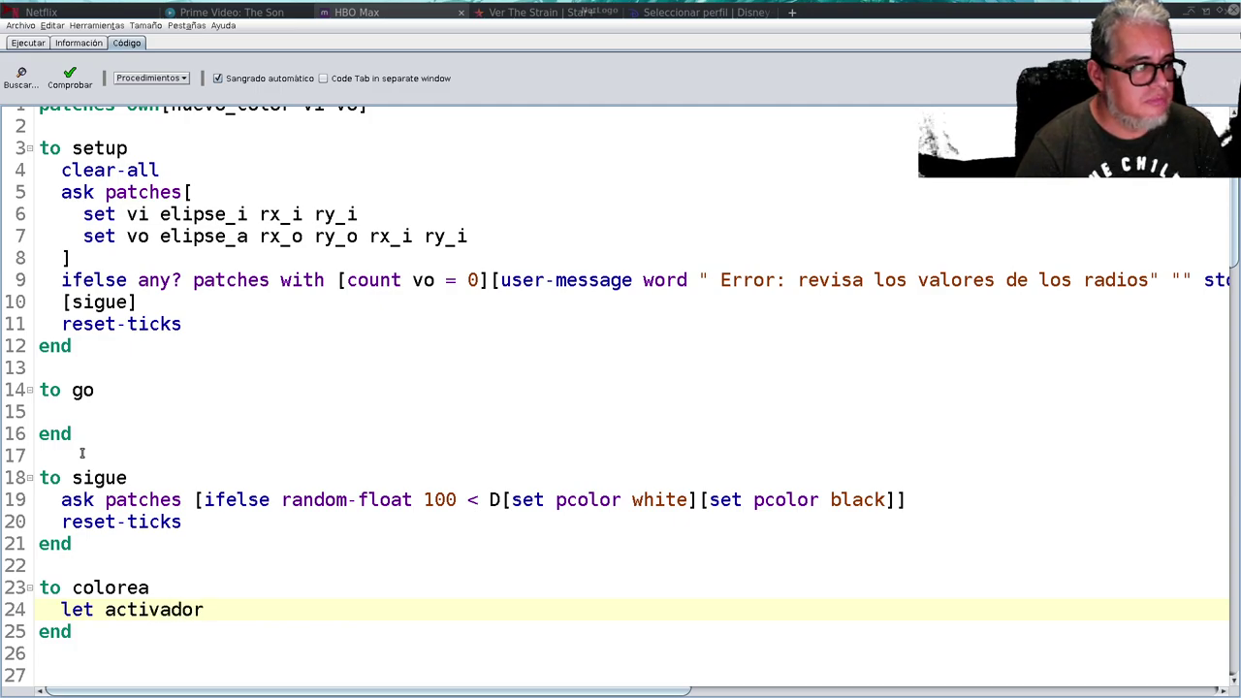
type(" count")
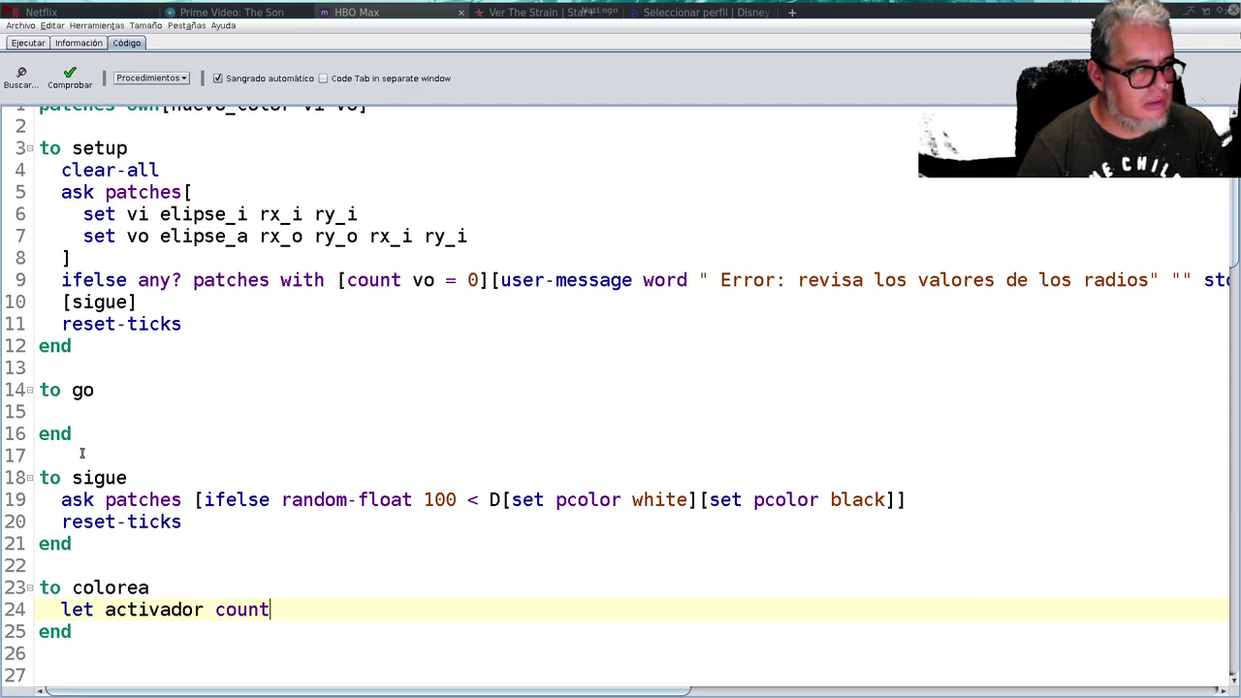
type(" vi")
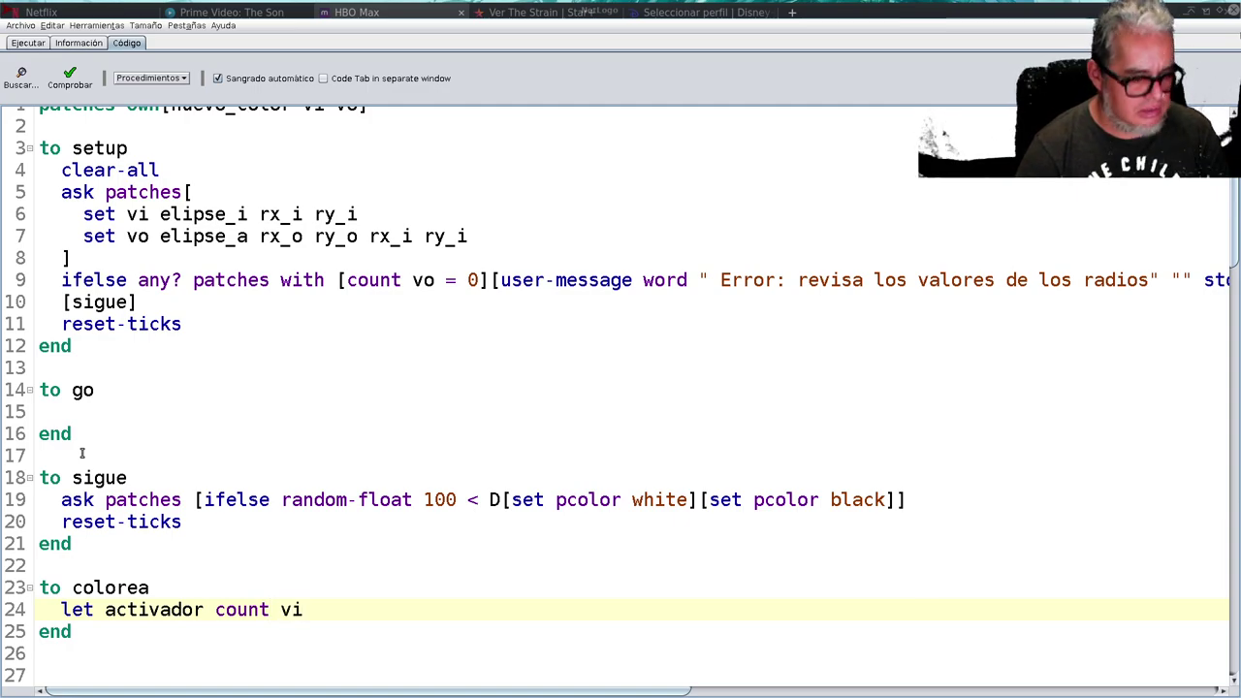
type(" with[")
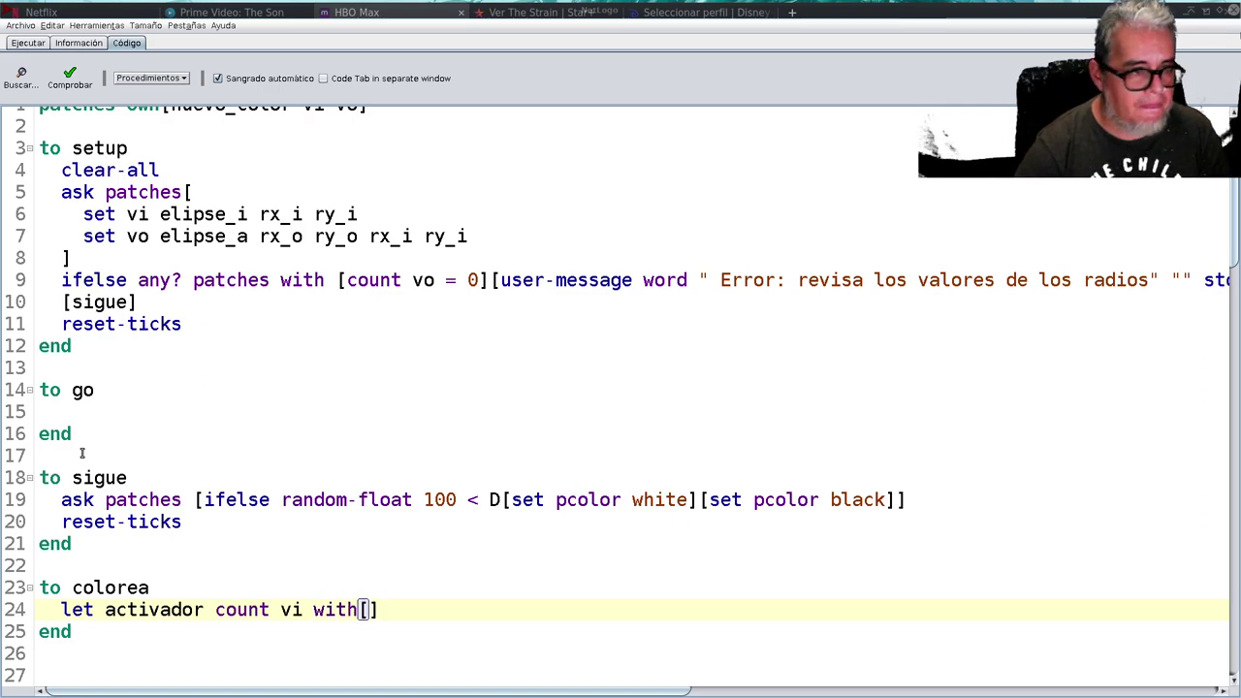
type("pcolor= white")
- Add the white inhibidor patch count line and fix the spacing before '=' on line 24
key("Right")
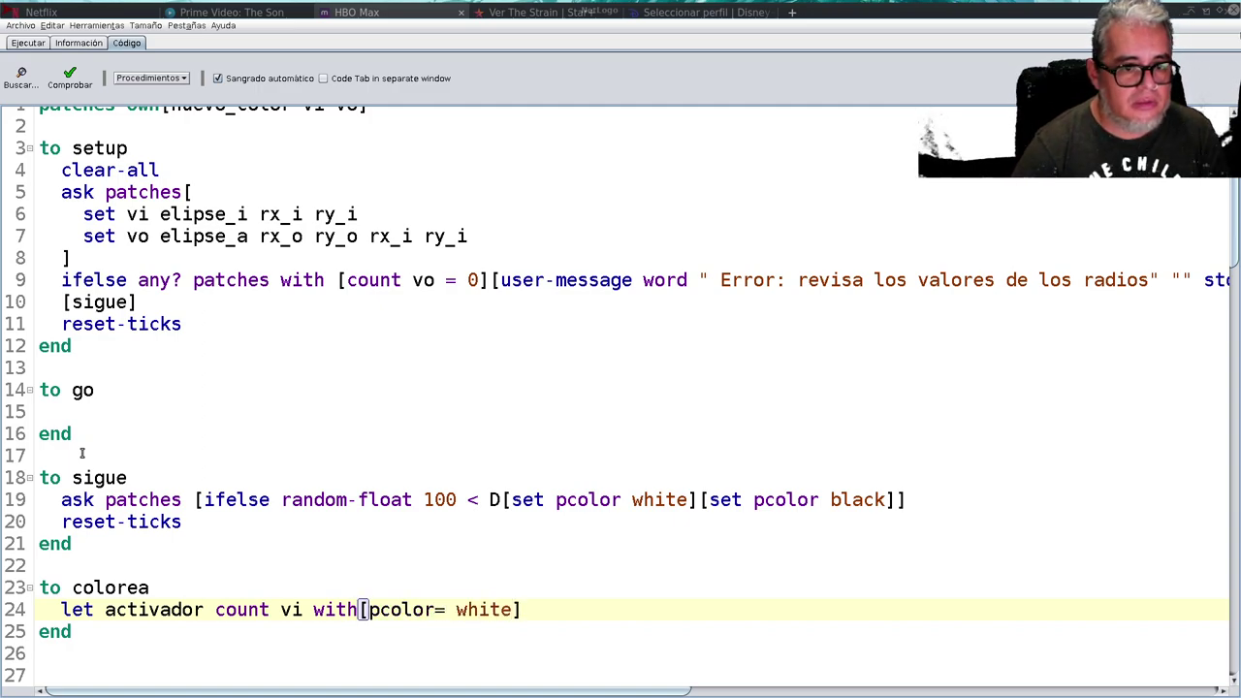
key("Return")
type("let inhibidor")
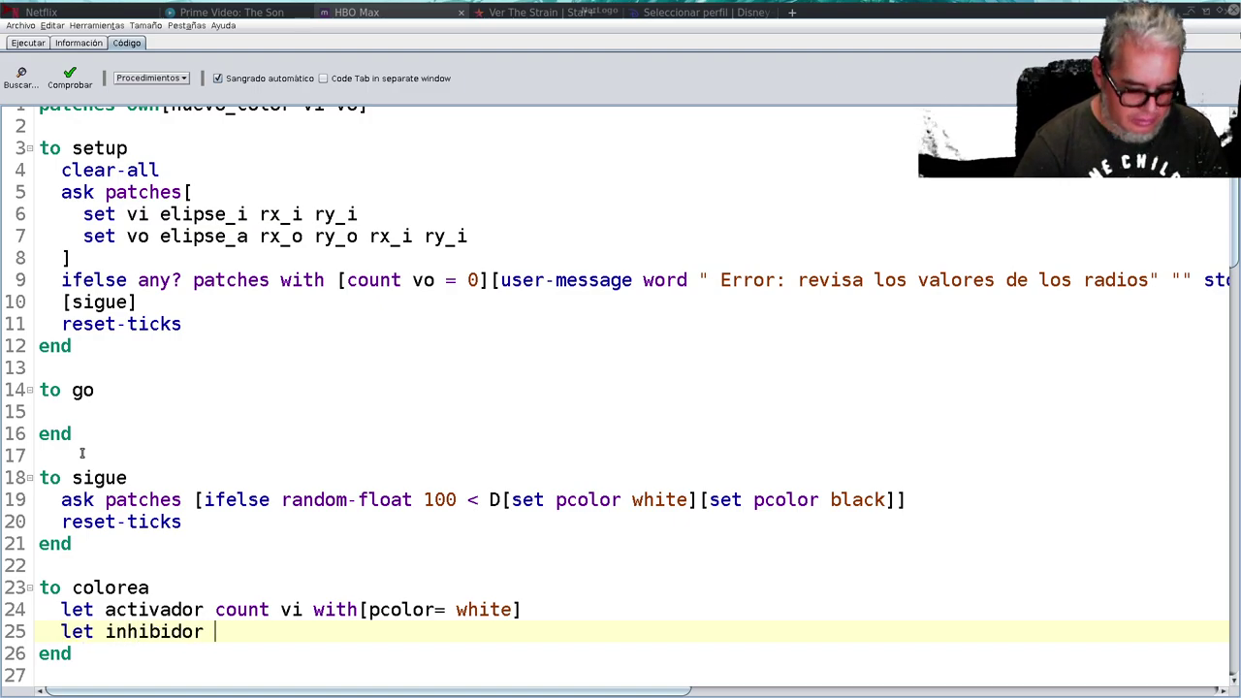
type(" count")
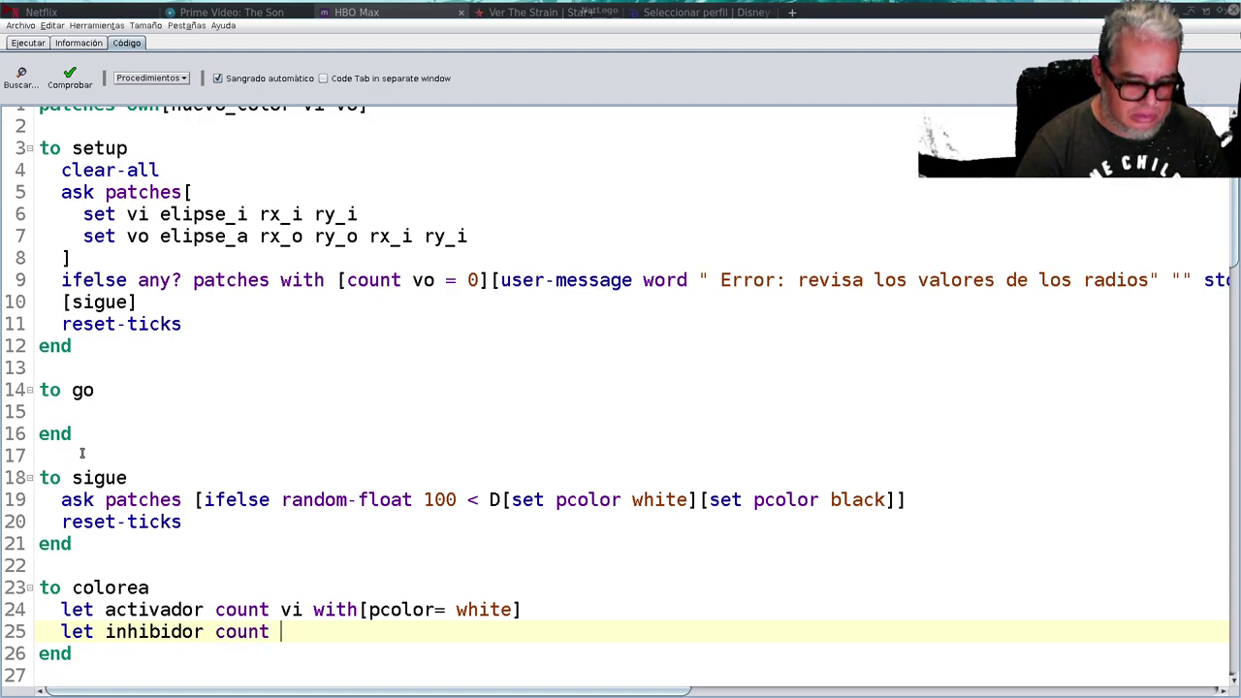
type(" vo ")
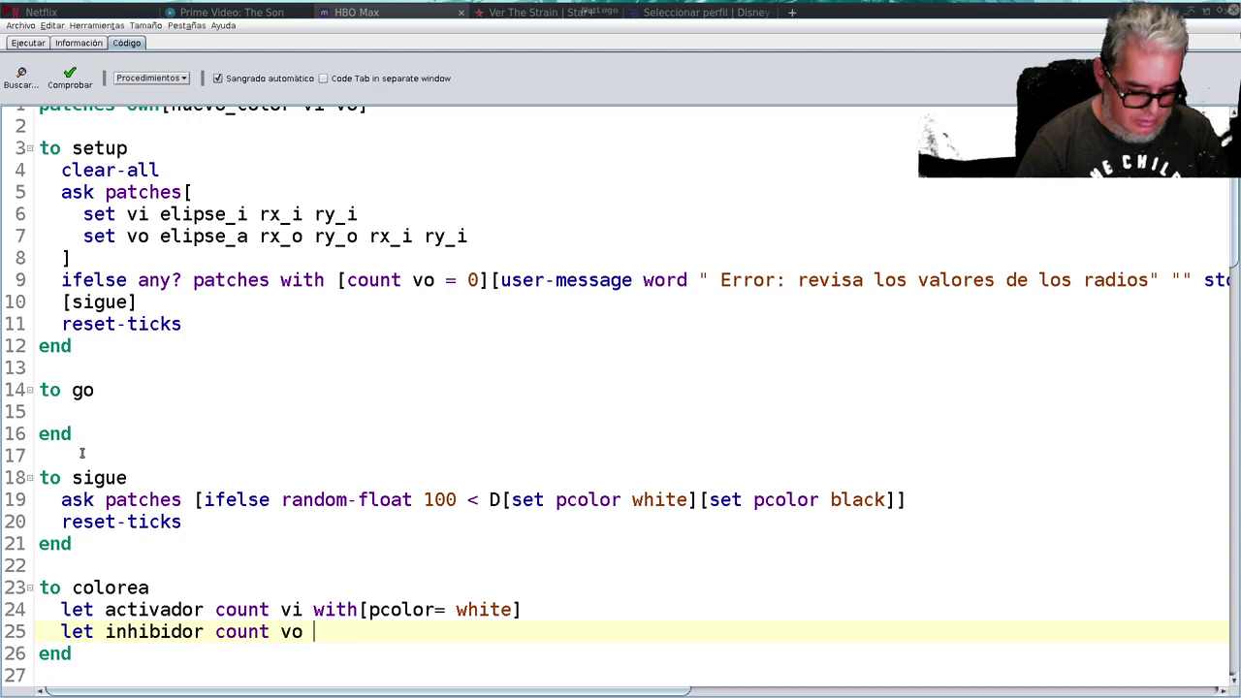
type("with[")
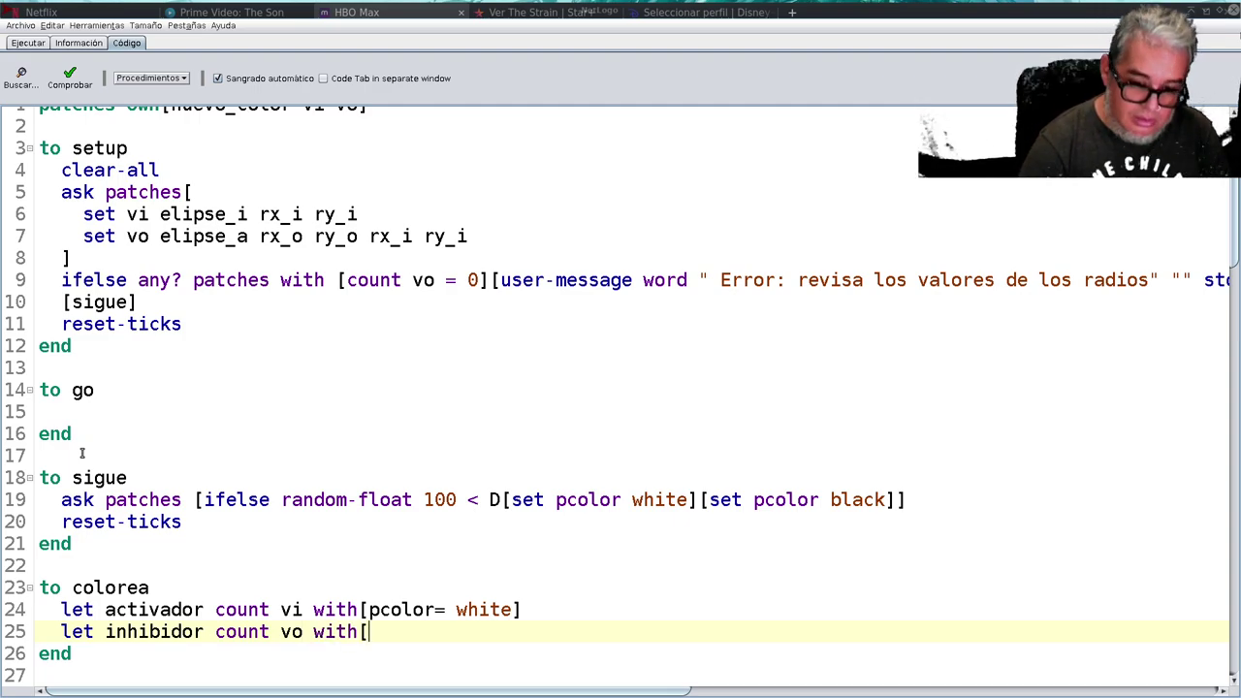
type("]")
key("Left")
type("pcolor")
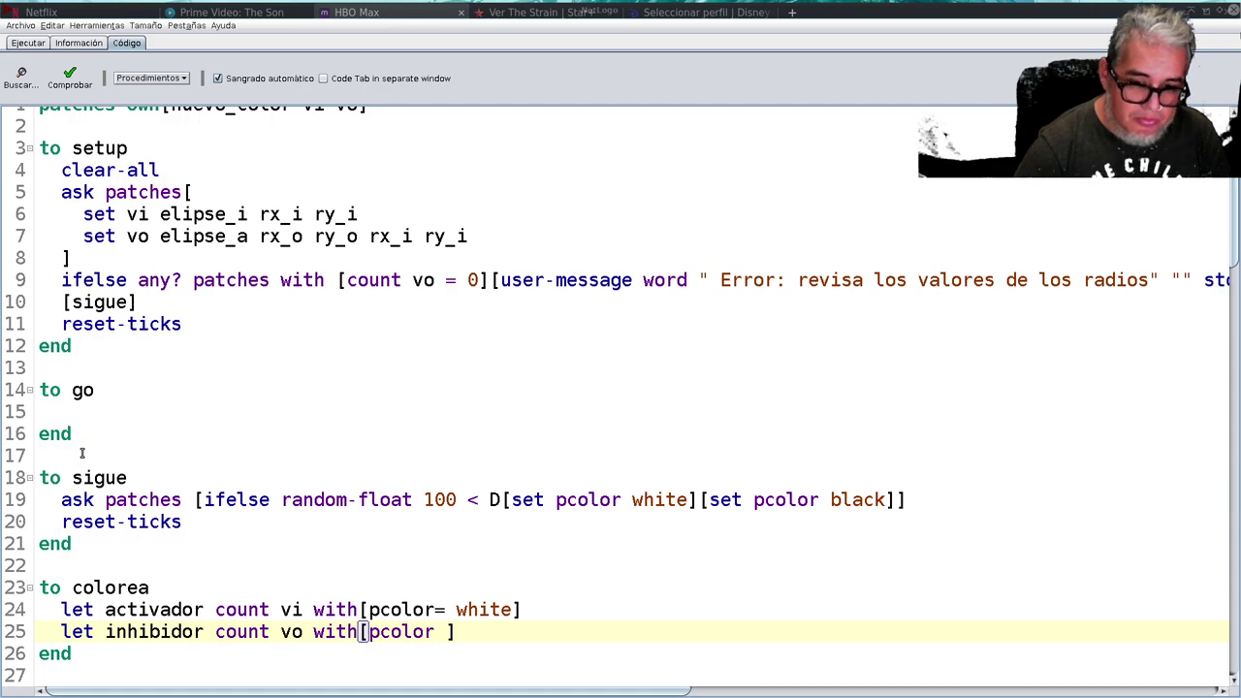
key("Up")
key("Down")
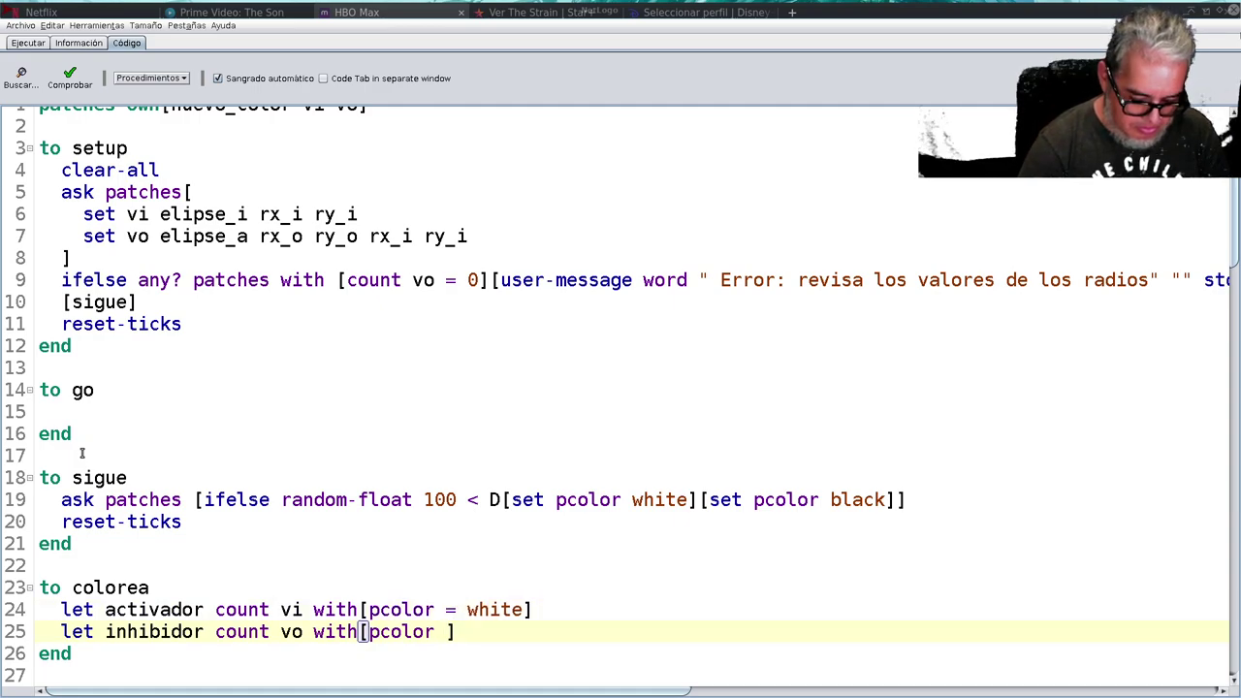
type("= white")
key("Right")
- Add 'let diferencia activador - R * inhibidor' below the inhibidor count
key("Return")
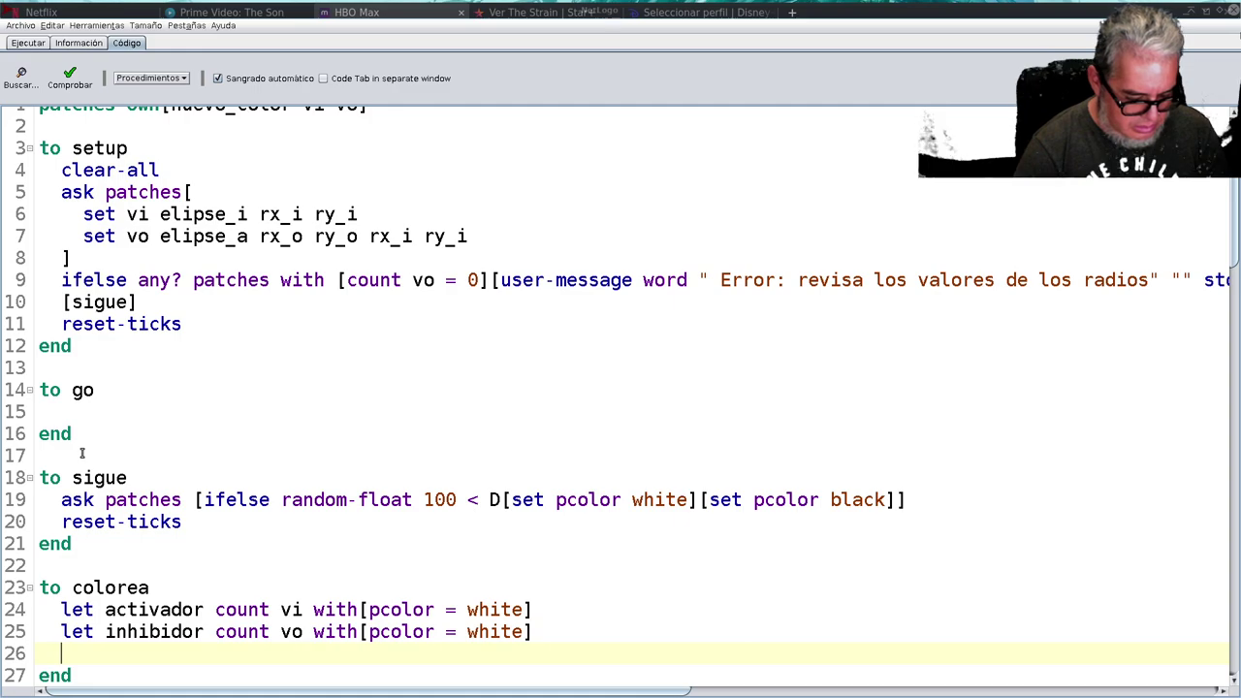
type("let")
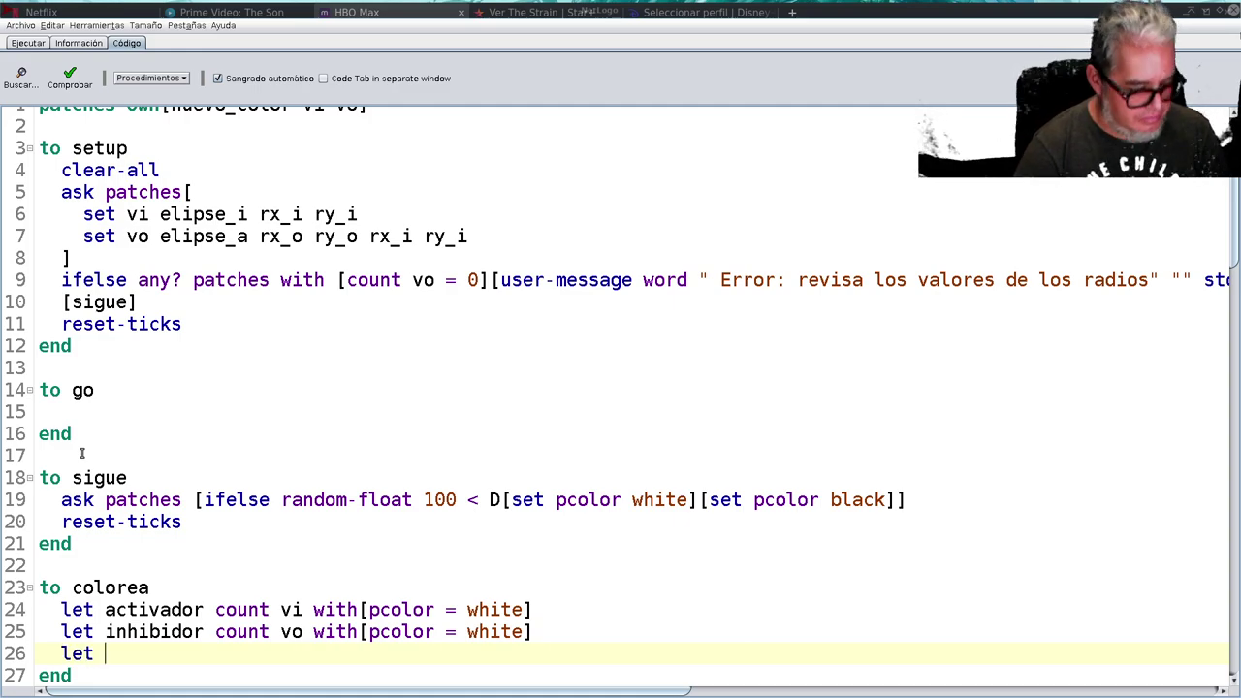
type(" diferencia")
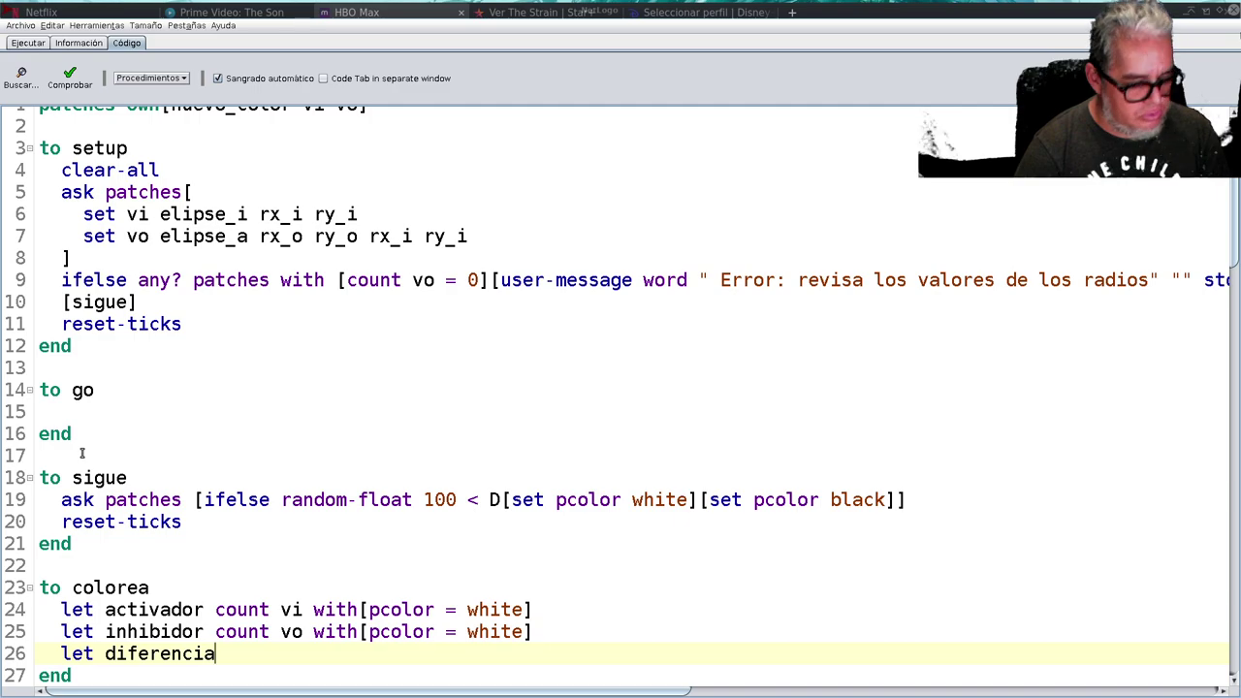
type(" activador - inhibir")
key("BackSpace")
type("dor")
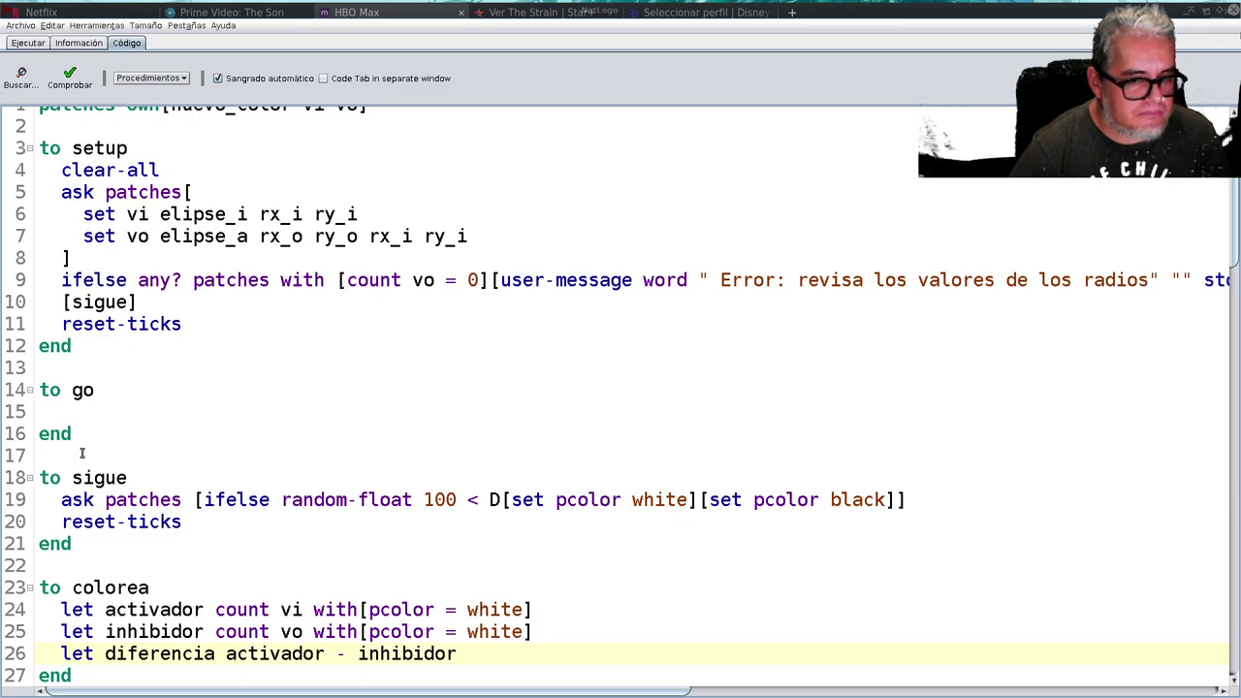
key("Left")
key("Left")
key("Left")
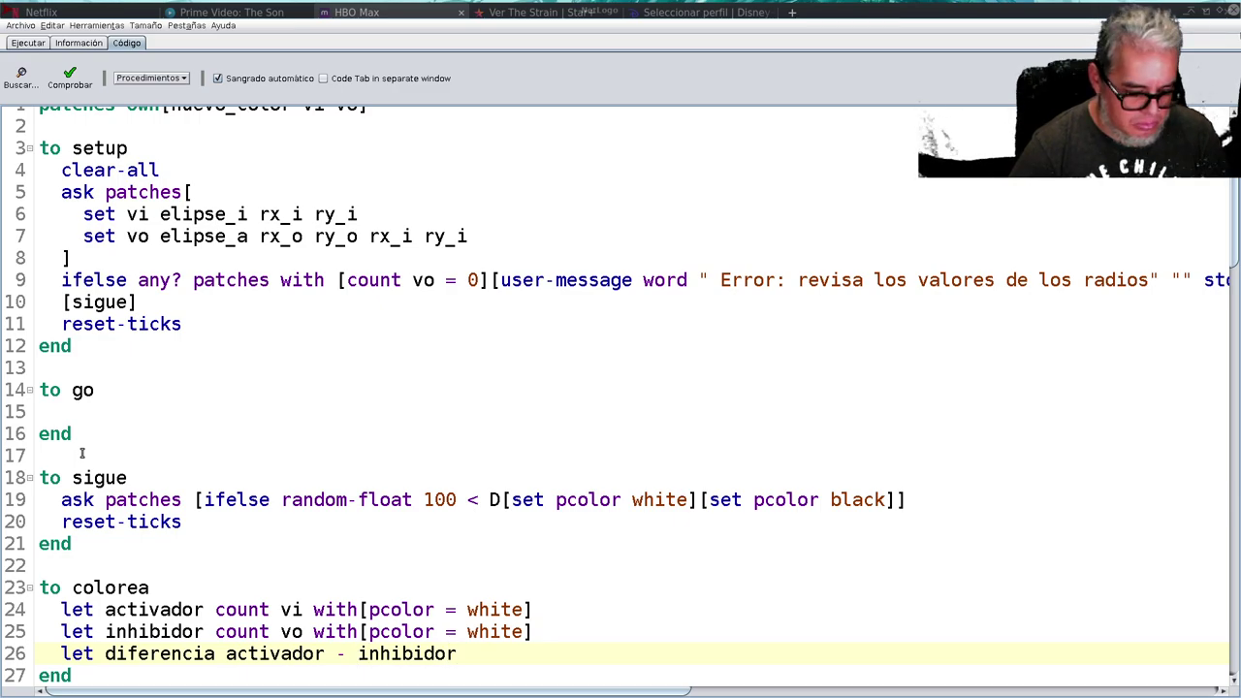
type("R")
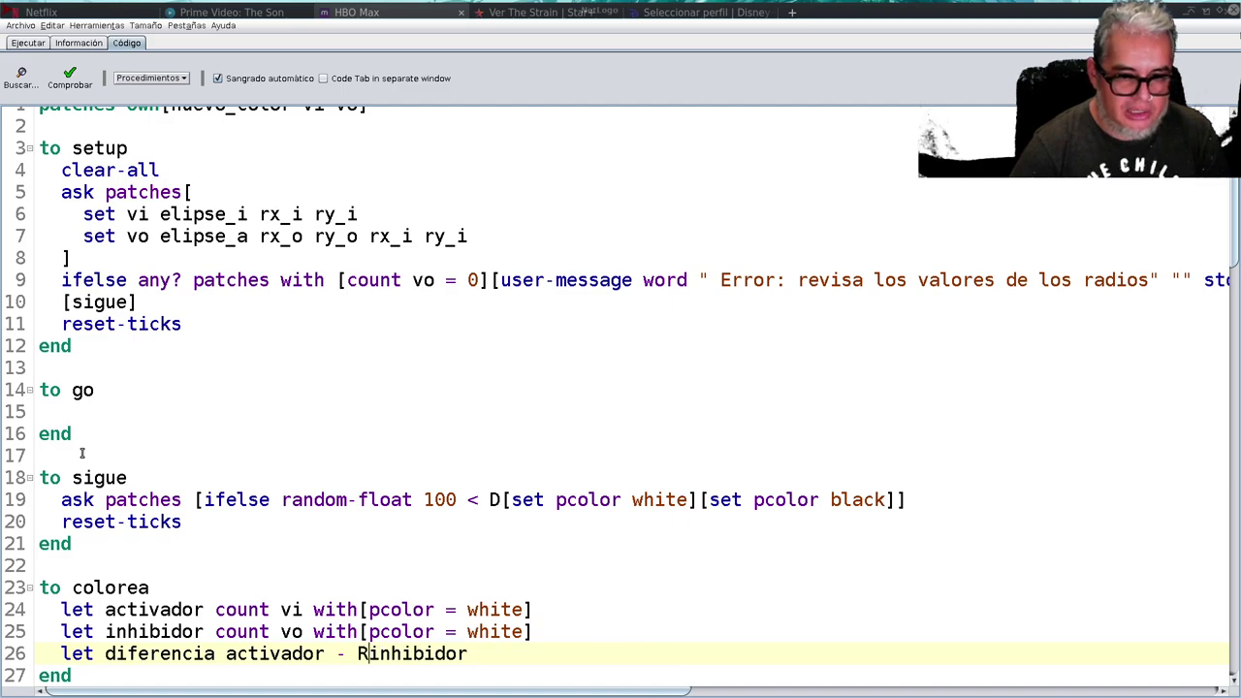
type("*")
key("Left")
key("Right")
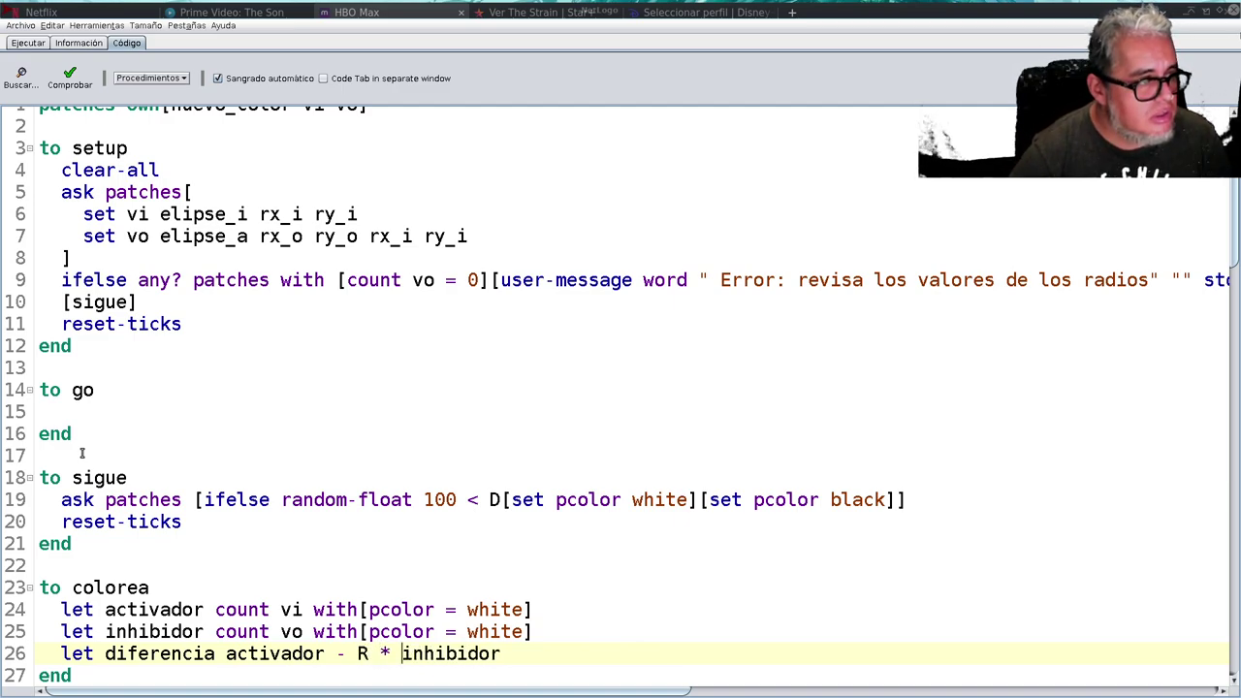
key("Right")
key("Right")
key("Right")
key("Right")
key("Right")
key("Right")
key("Right")
key("Right")
key("Right")
key("Return")
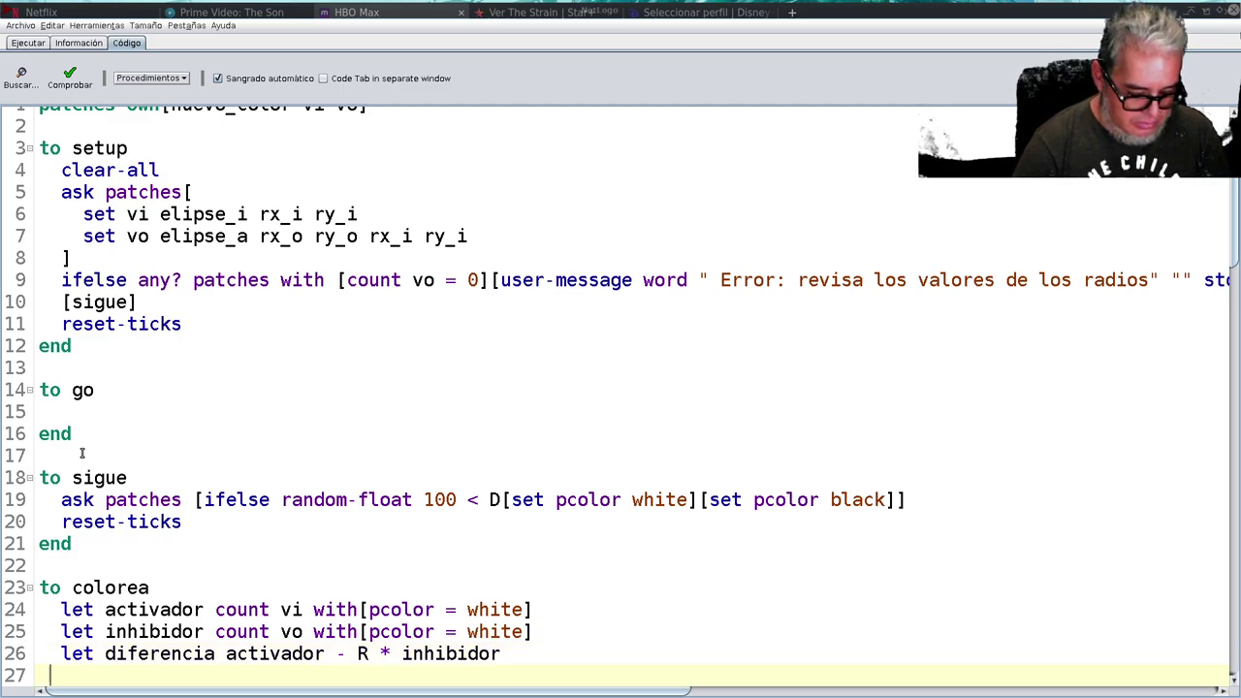
type("if")
scroll(82, 453, "down", 1)
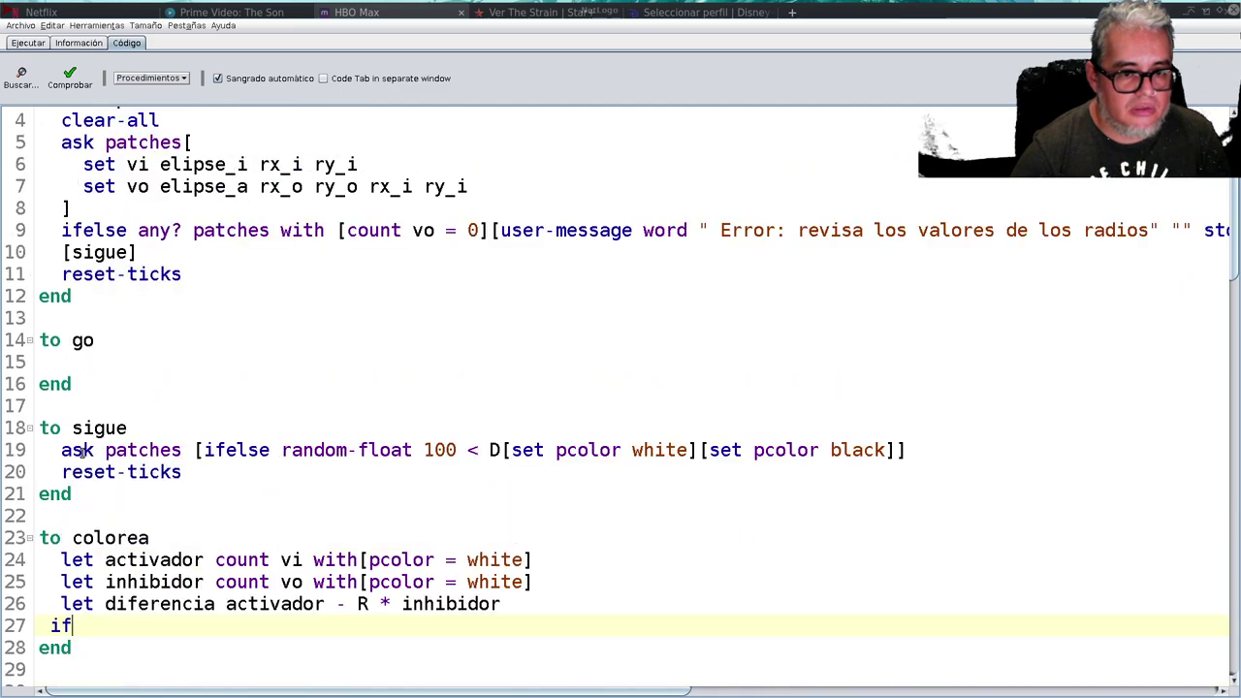
scroll(83, 452, "down", 2)
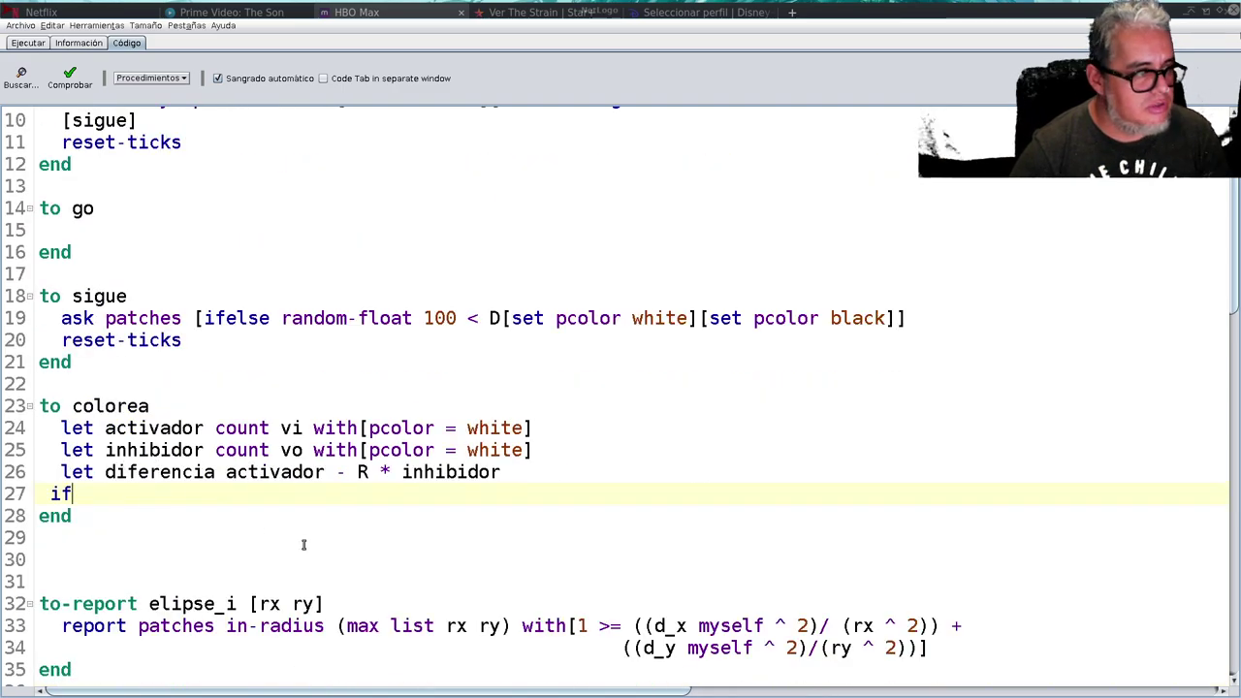
type("else ")
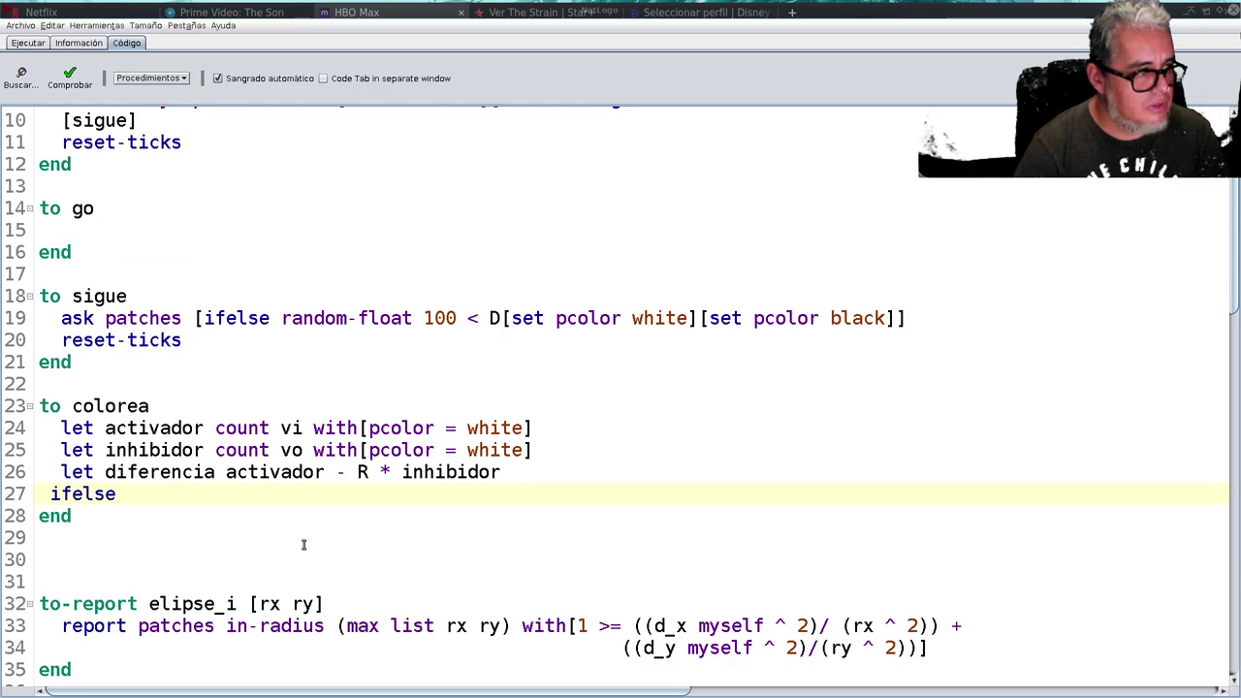
type("diferencia")
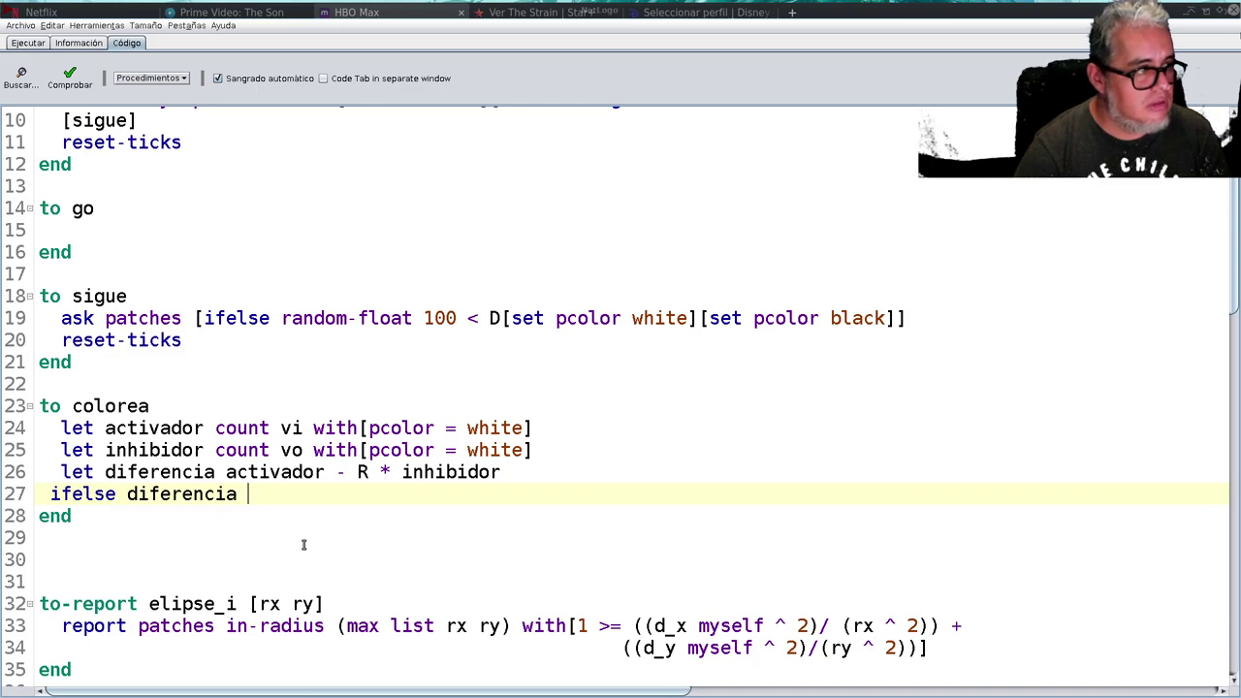
type(" >0")
- Write 'ifelse diferencia > 0 [set nuevo_color white][if diferencia < 0 [set nuevo_color black]]' on line 27
key("BackSpace")
type("0")
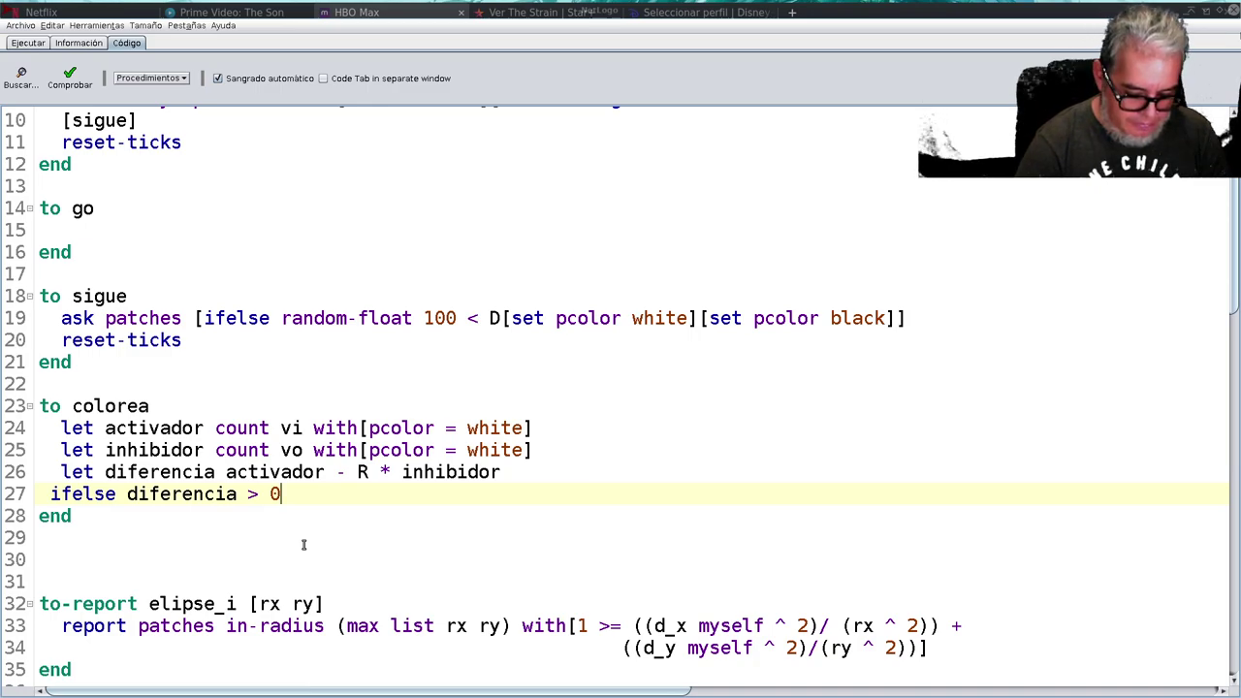
type("[]")
key("Left")
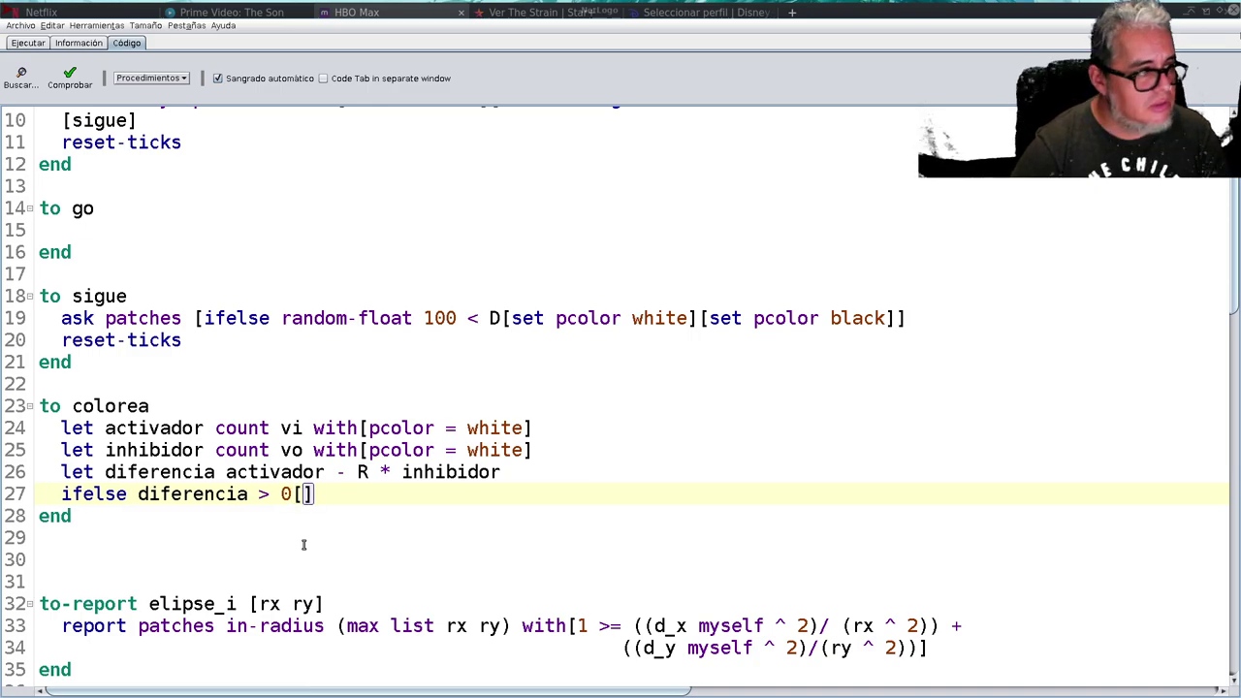
type("set")
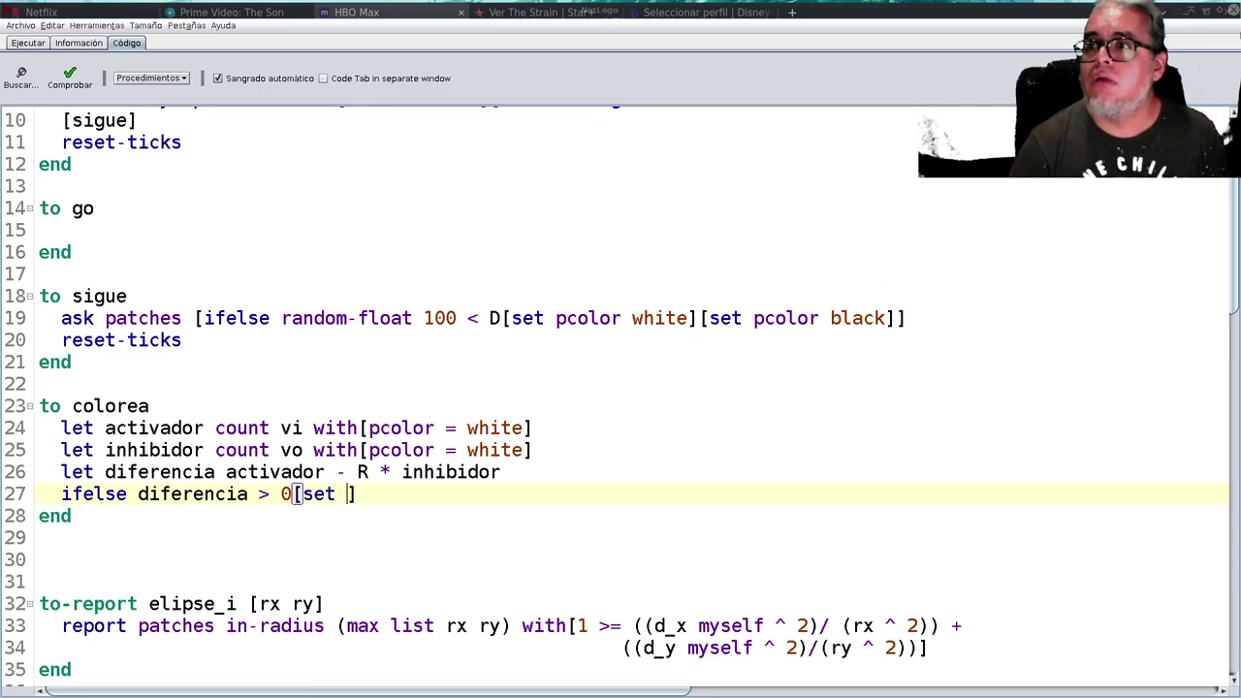
scroll(1131, 255, "up", 5)
scroll(1132, 255, "down", 3)
scroll(1132, 255, "down", 3)
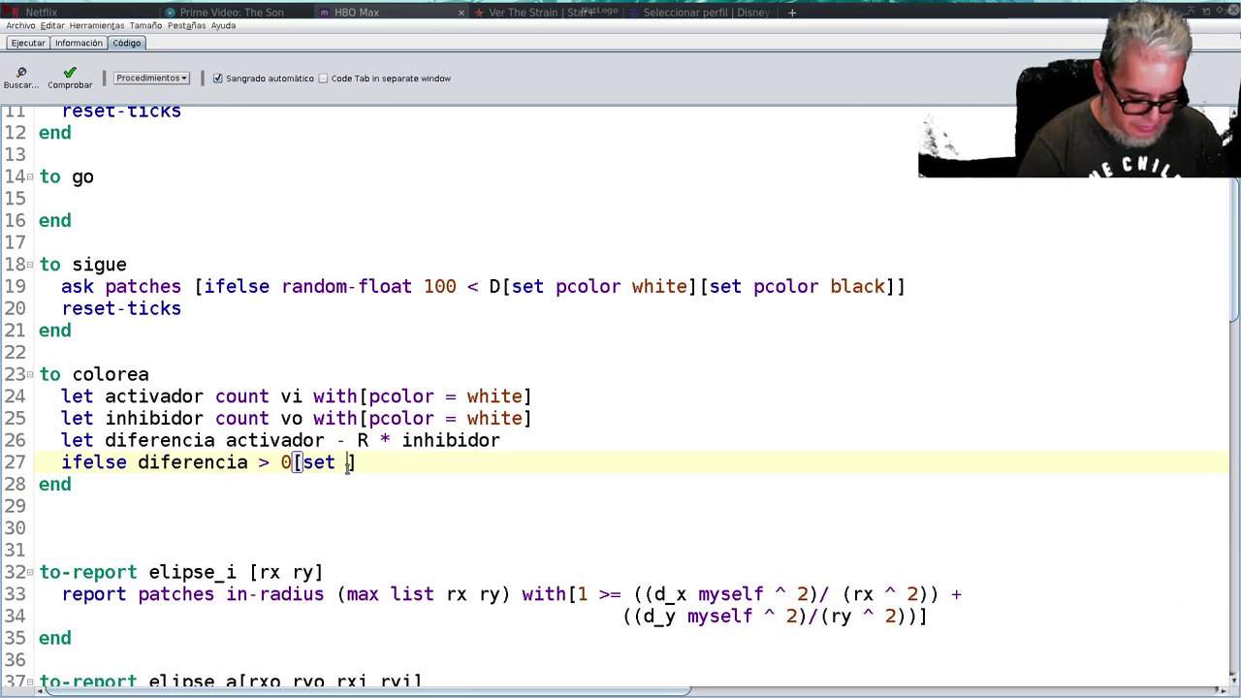
type("nuevo_color")
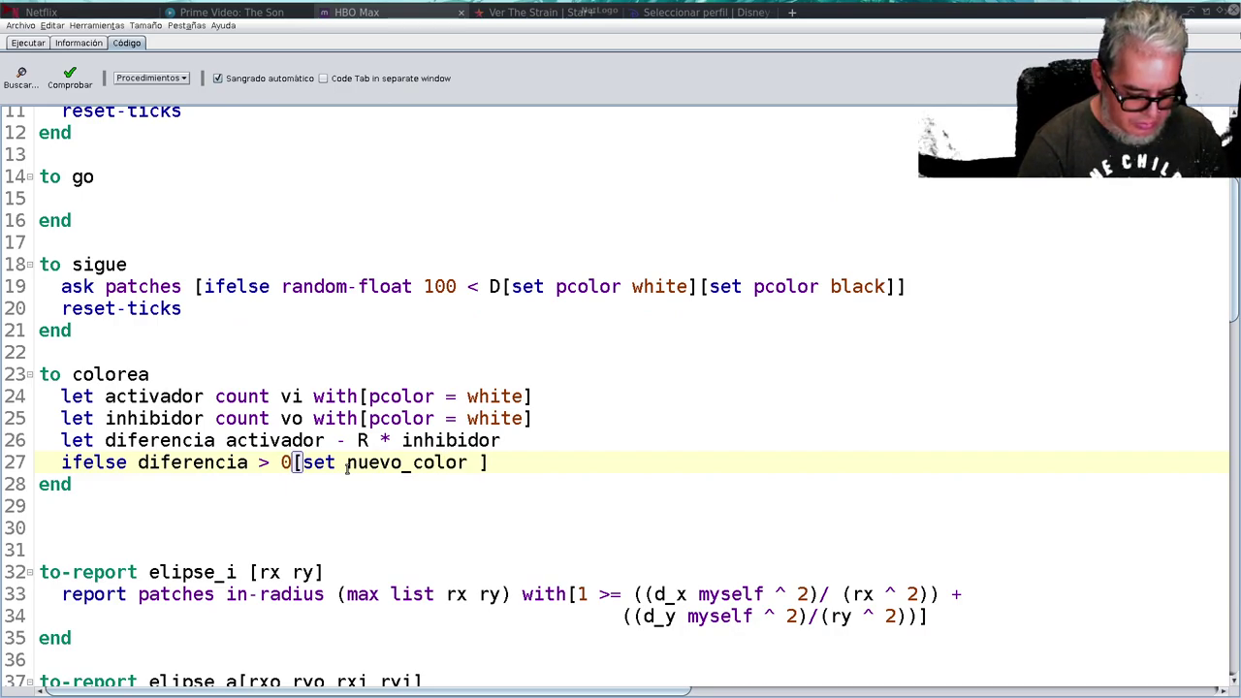
type(" white")
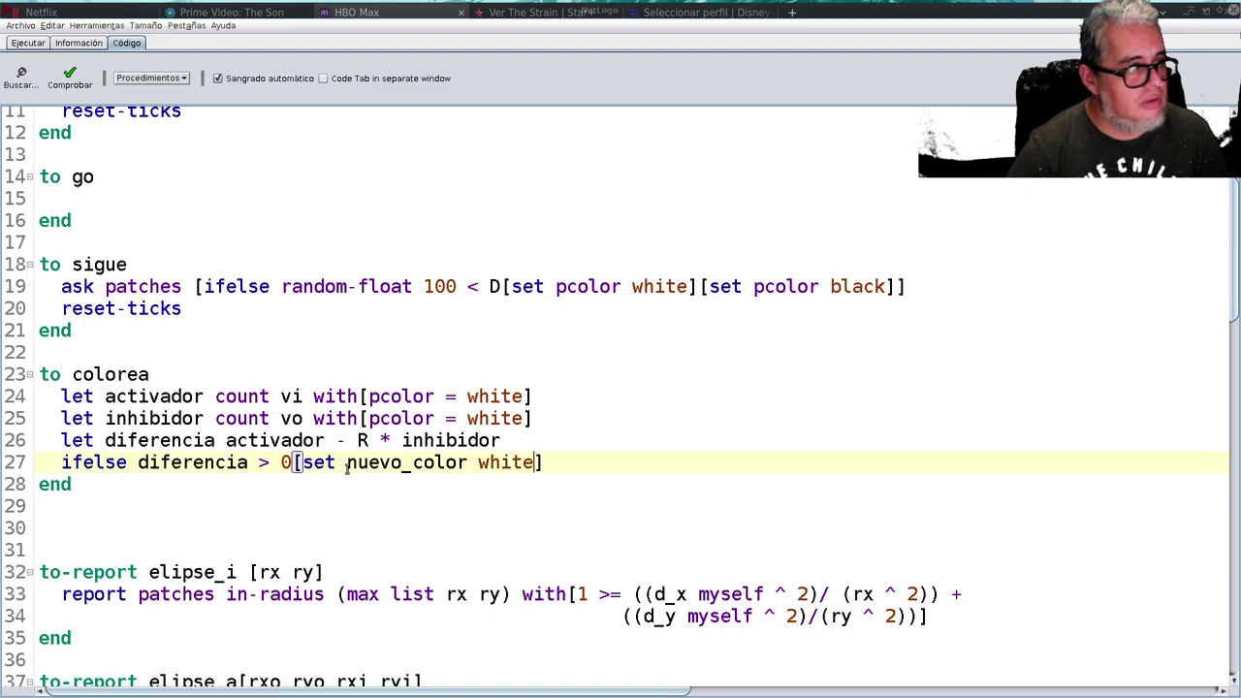
key("Right")
type("[")
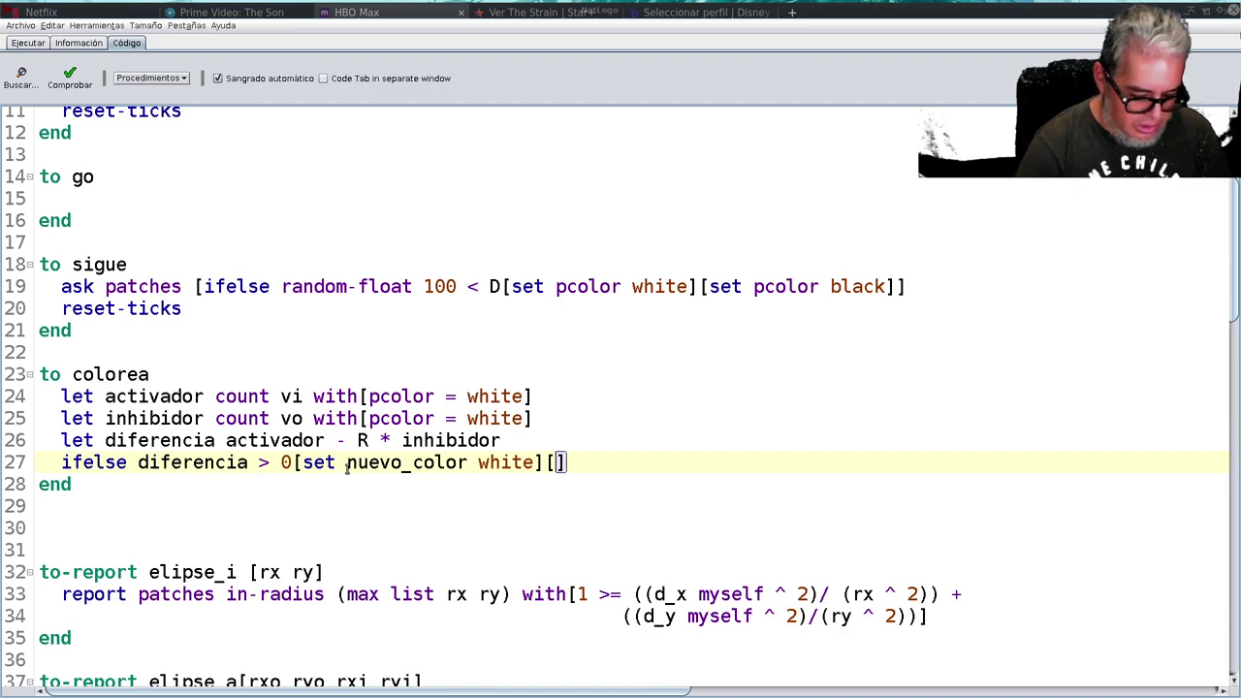
type("if")
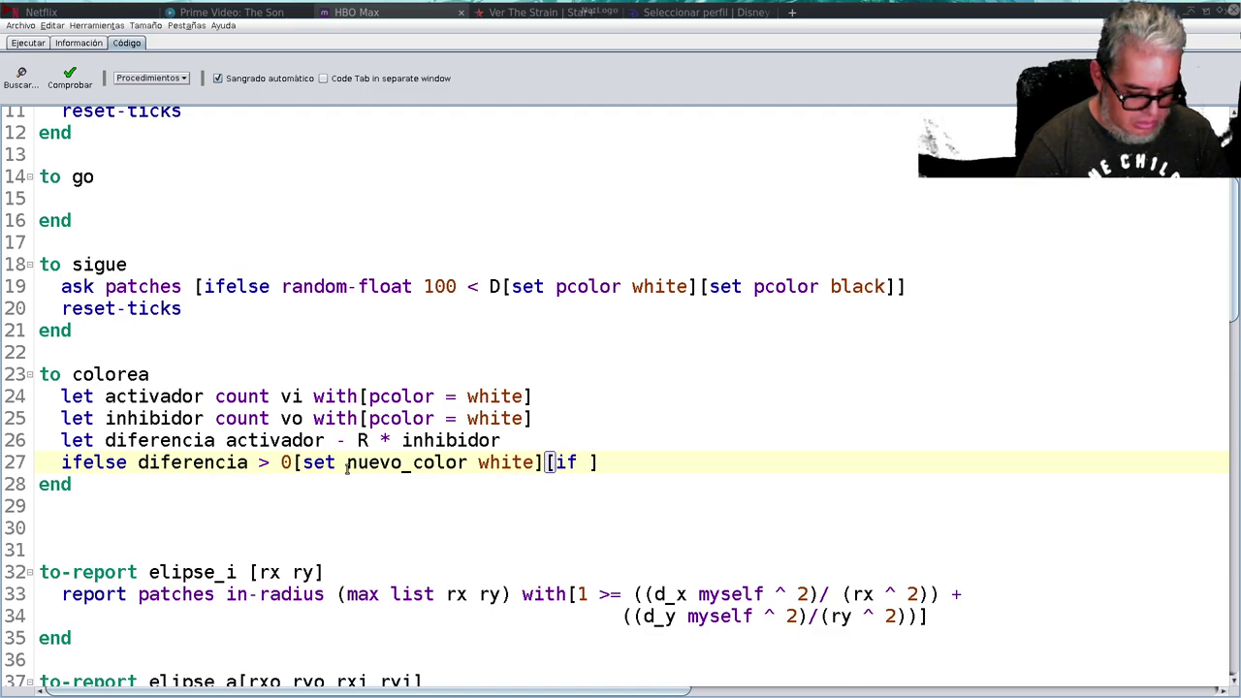
type(" diferencia<")
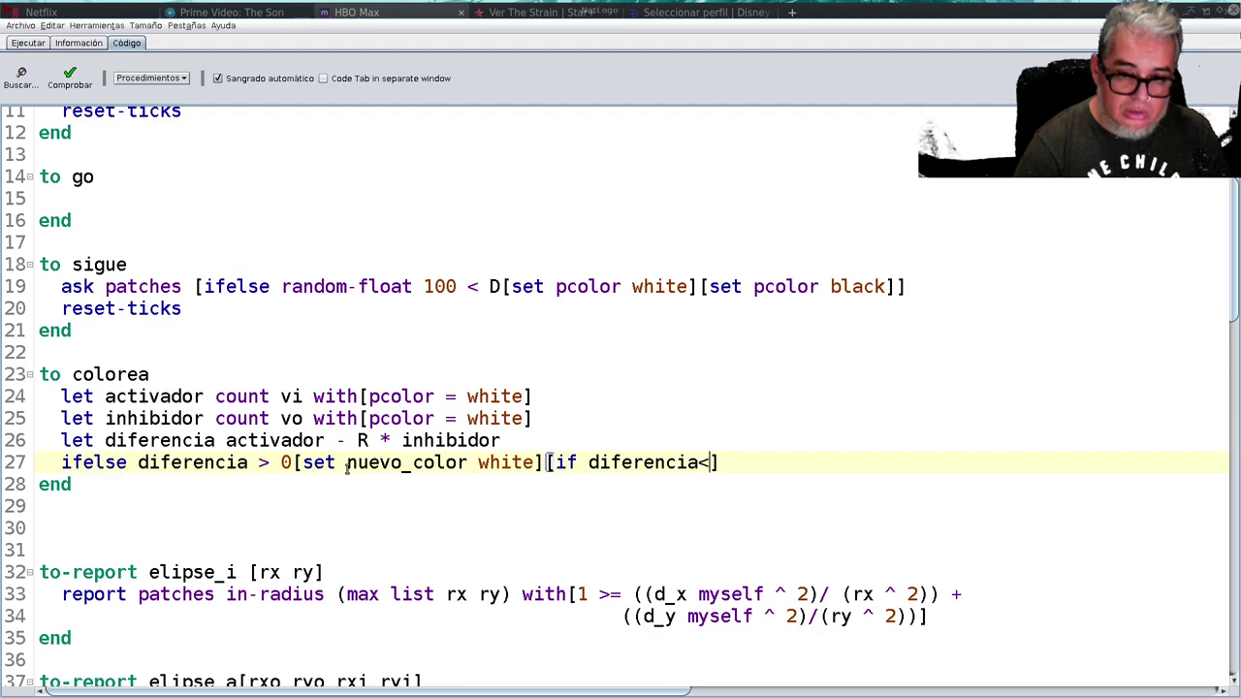
key("BackSpace")
type("<")
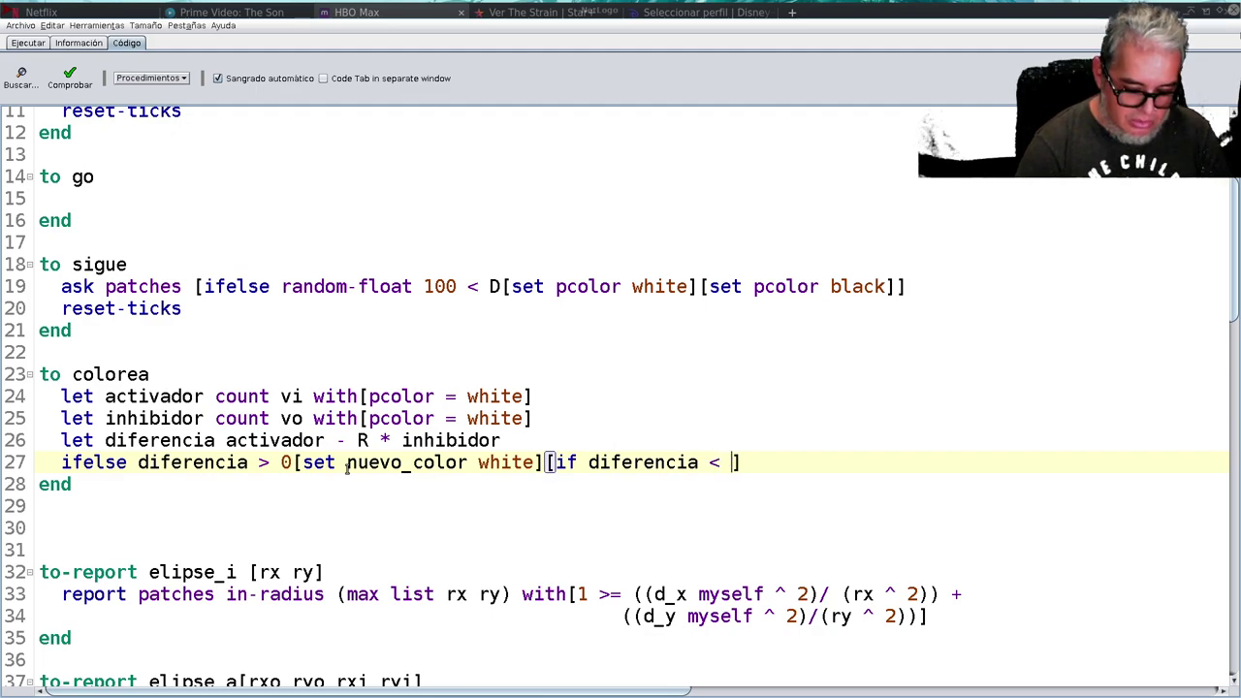
type(" 0")
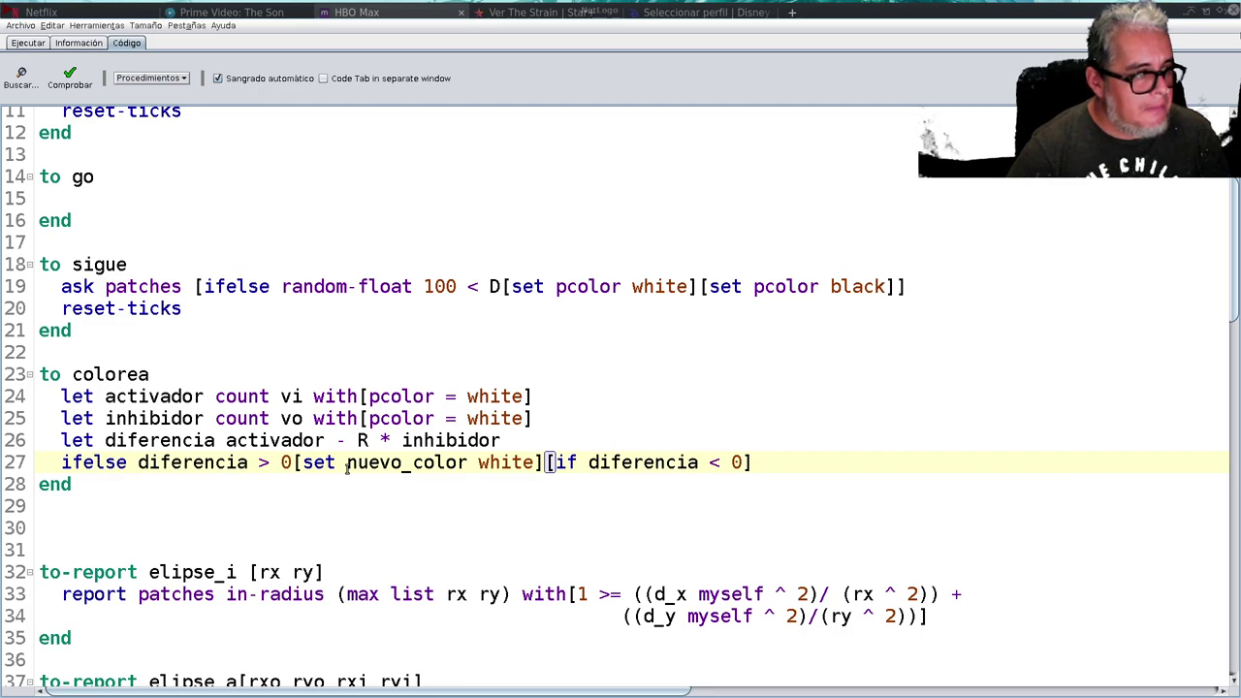
type(" []")
key("Left")
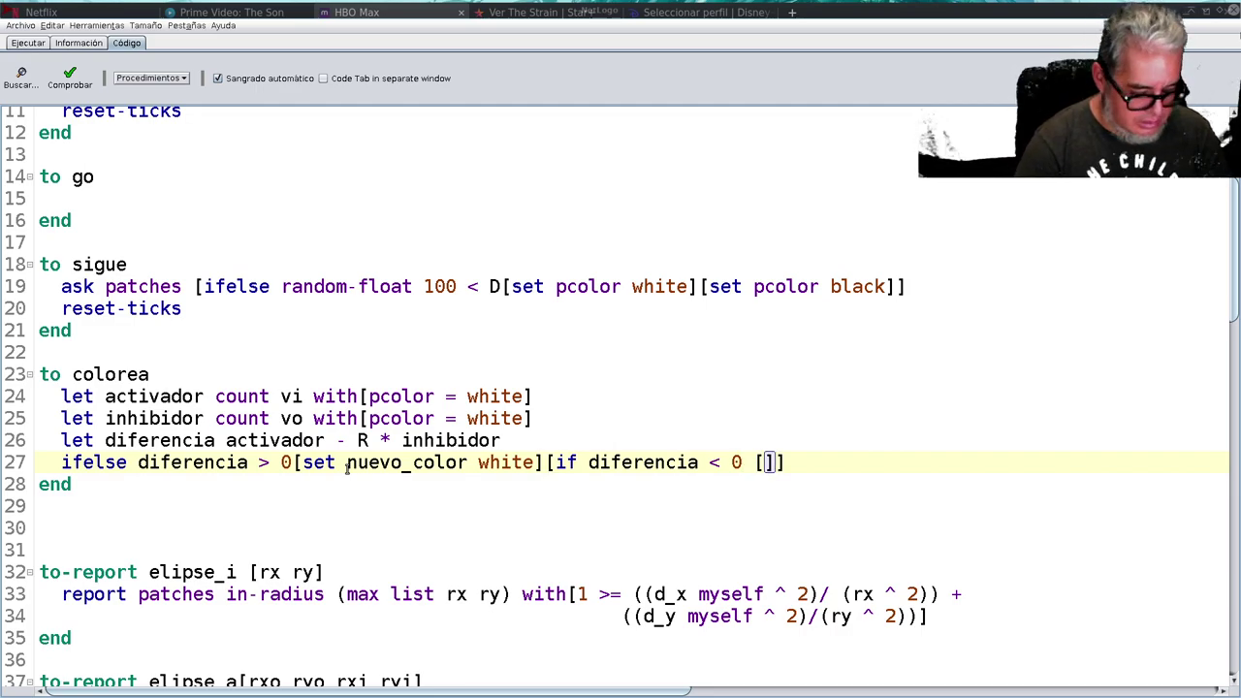
type("set")
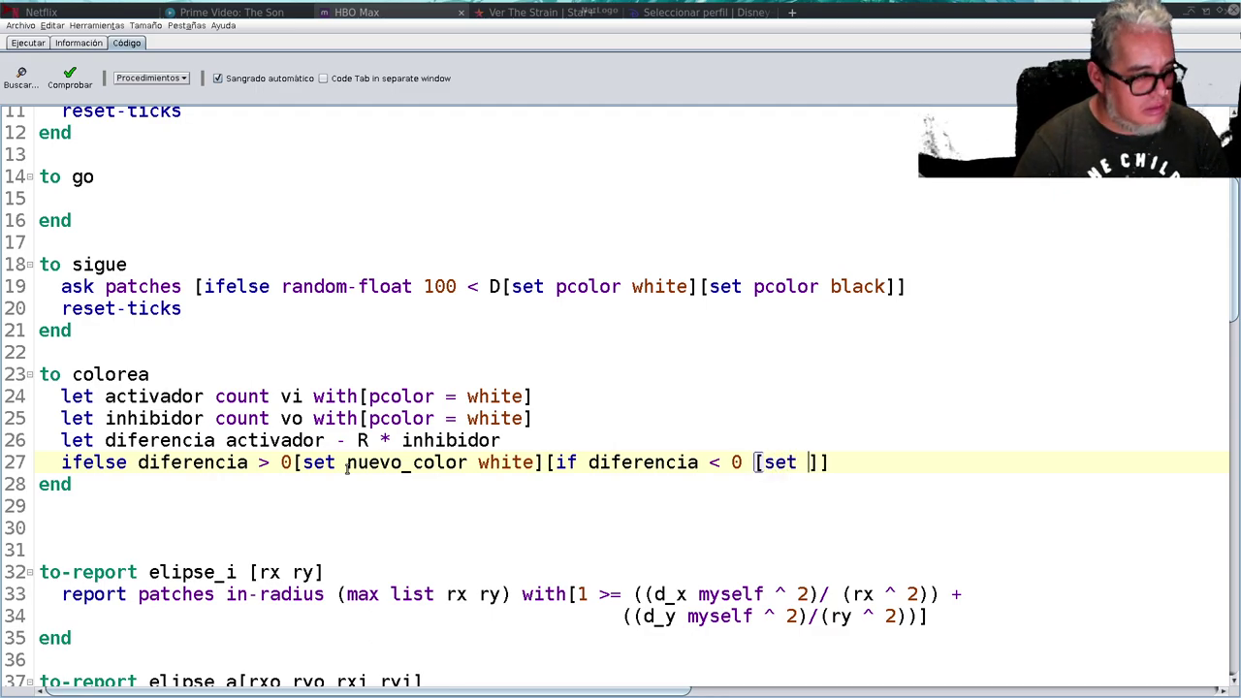
type(" nuevo_color black")
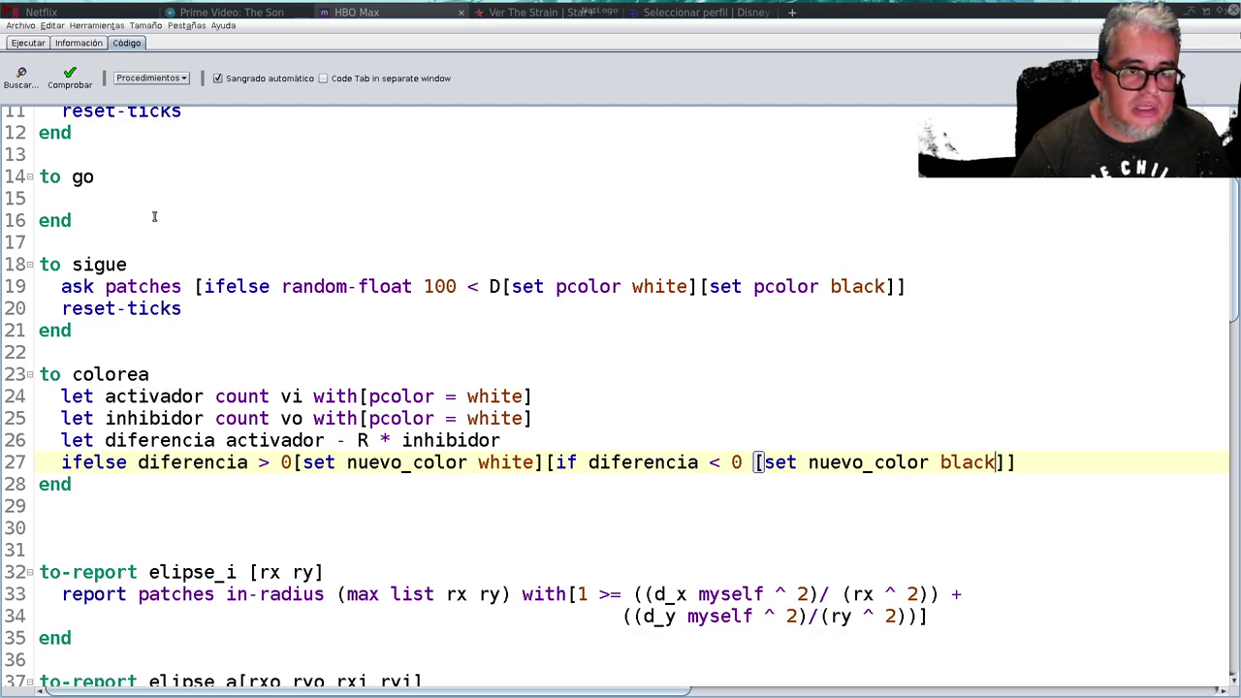
left_click(100, 204)
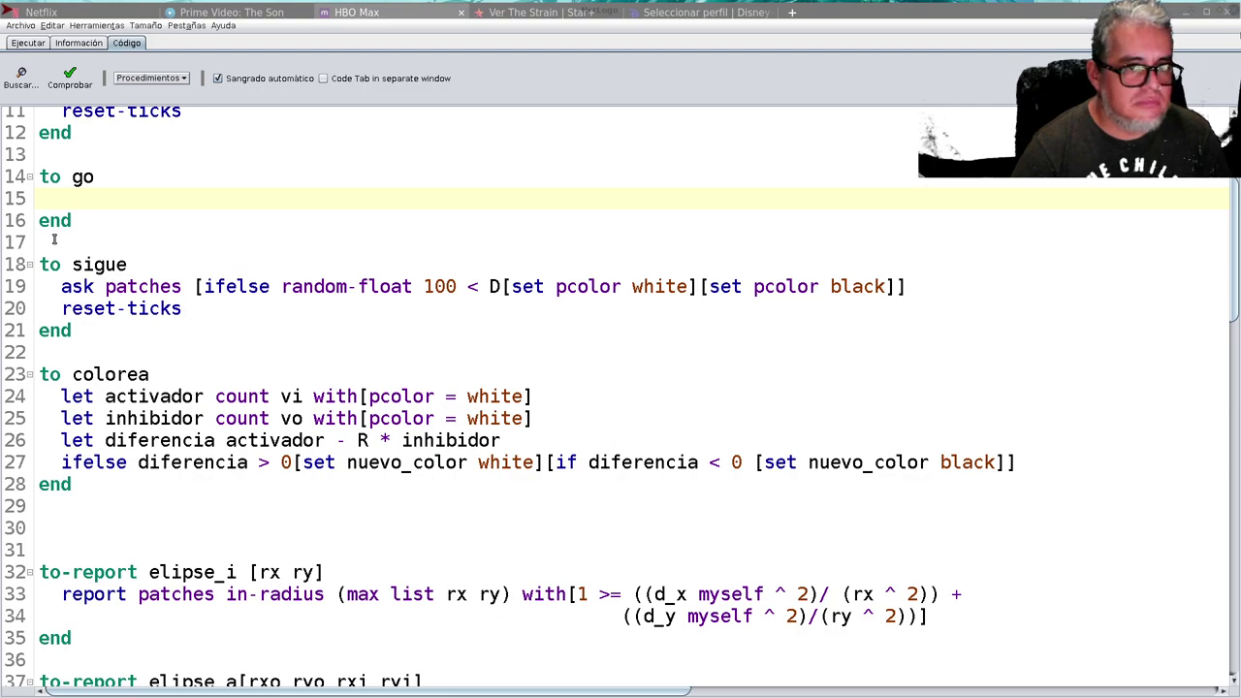
type("ask patches")
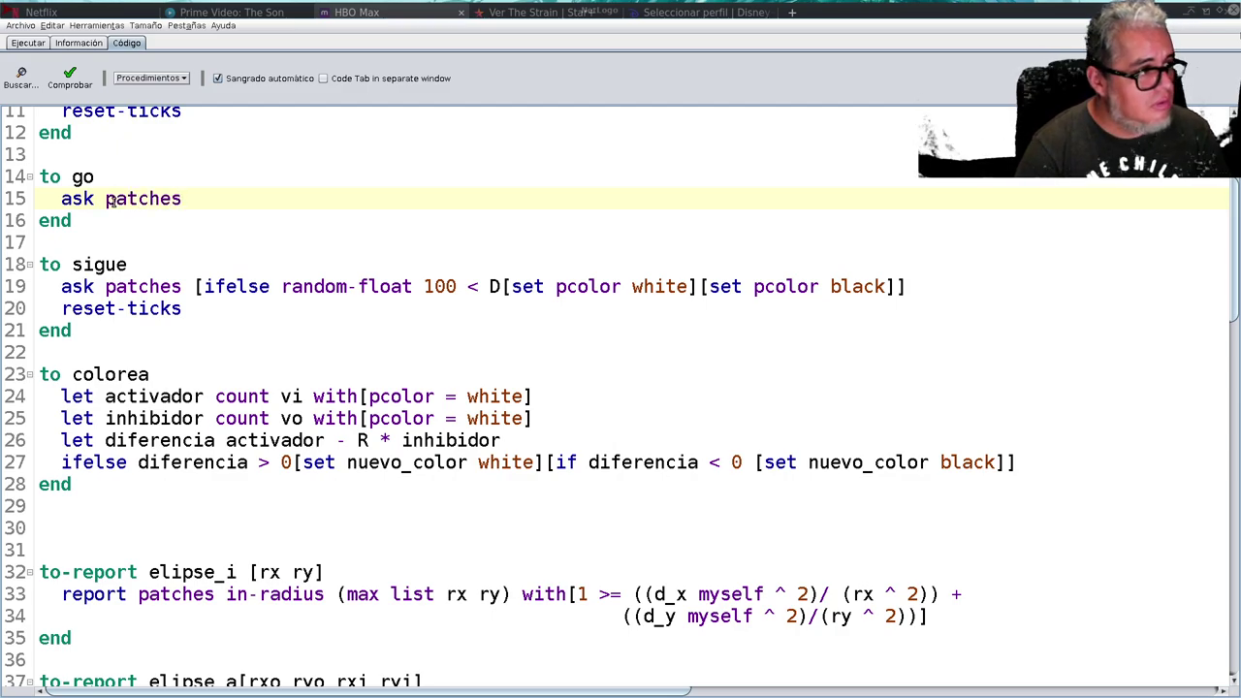
type("[]")
- Fill go with 'ask patches [colorea]' and 'ask patches [set pcolor nuevo_color]'
key("Left")
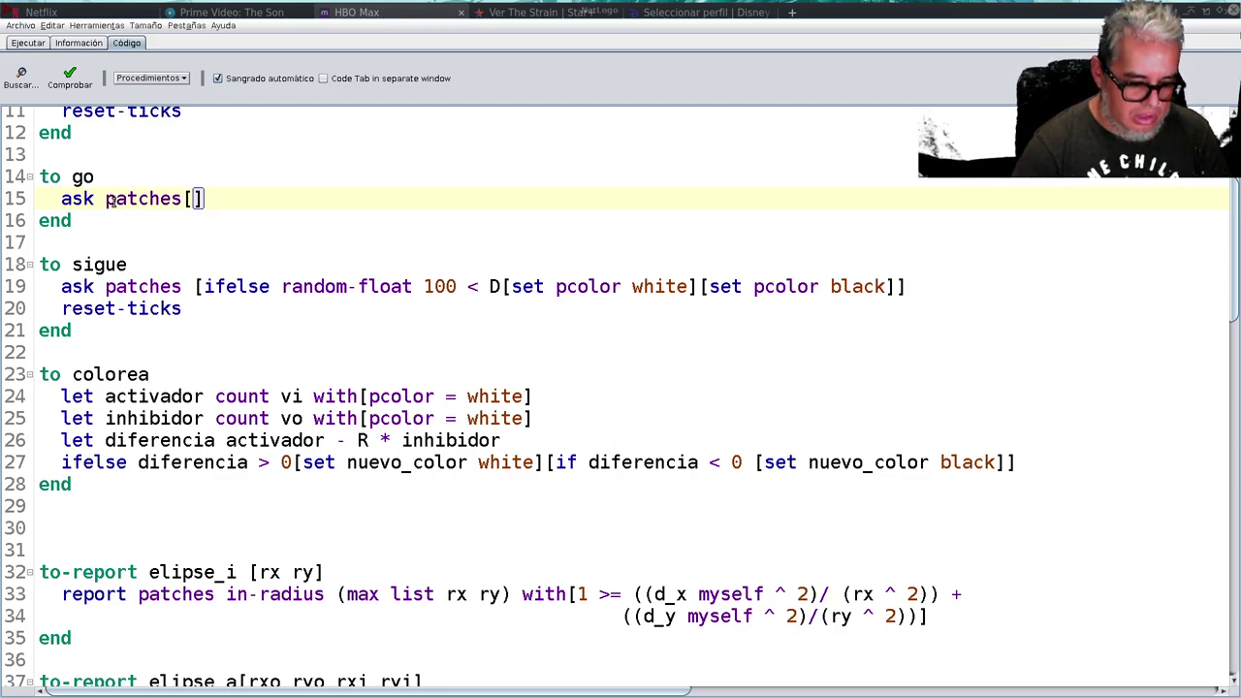
type("colorea")
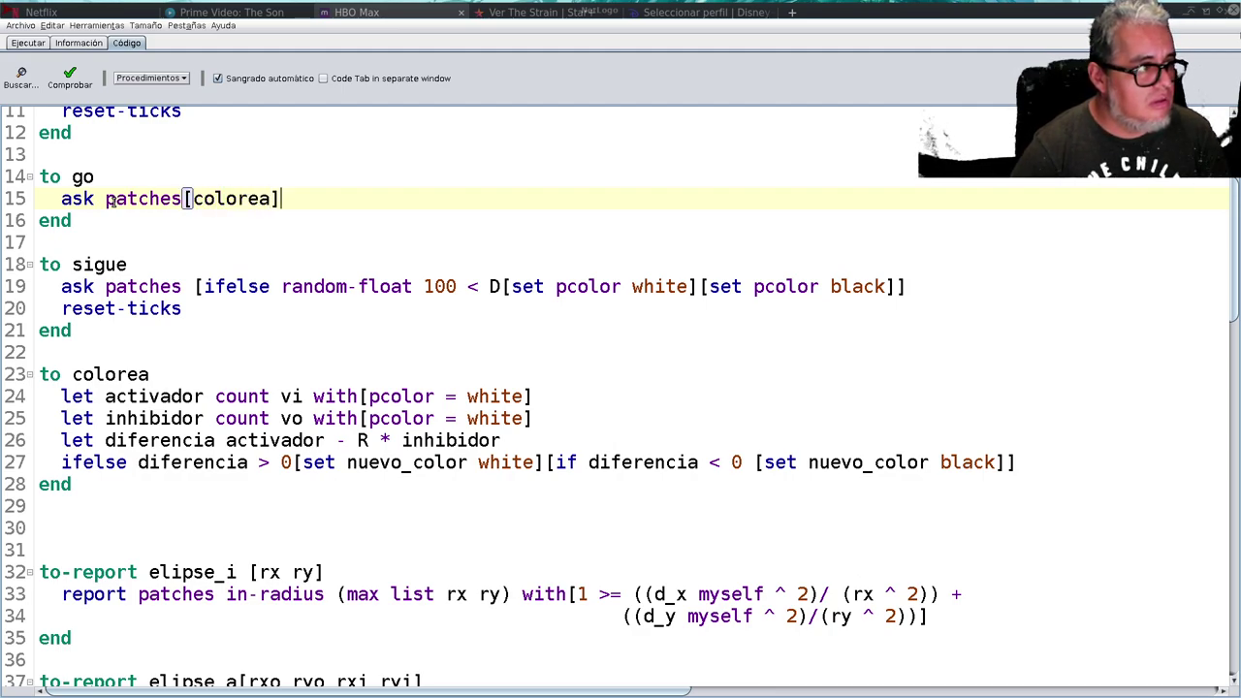
key("Right")
key("Return")
type("ask patches")
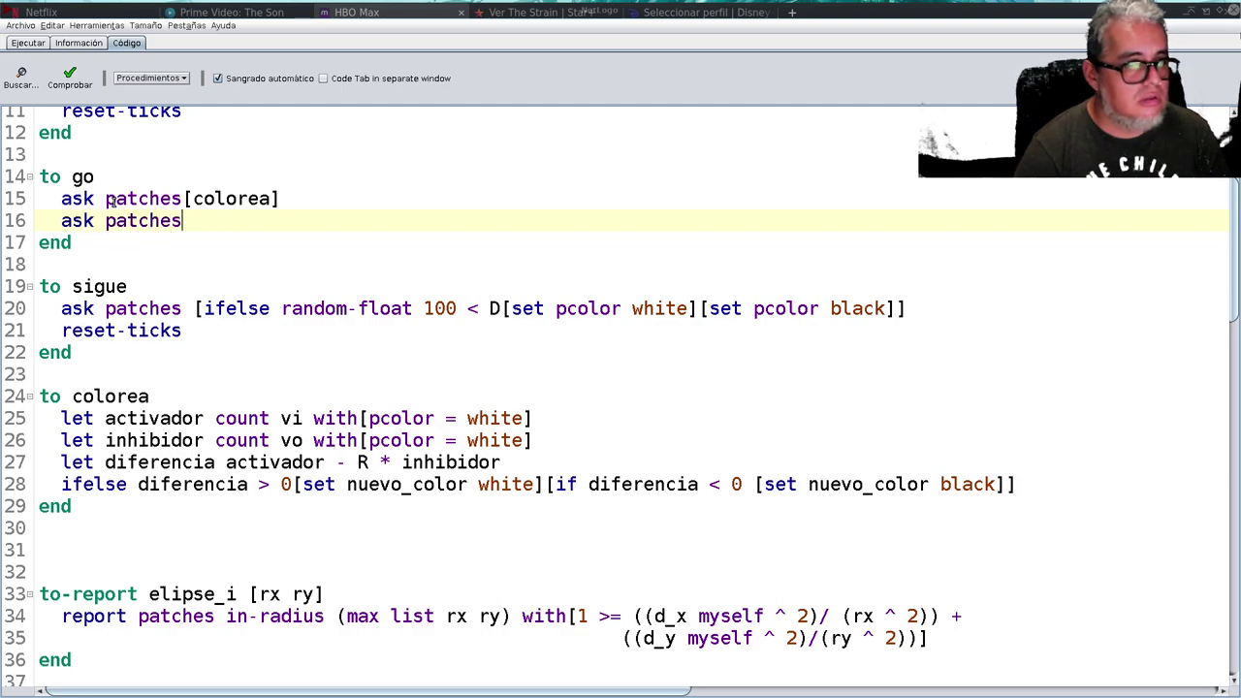
type("[]")
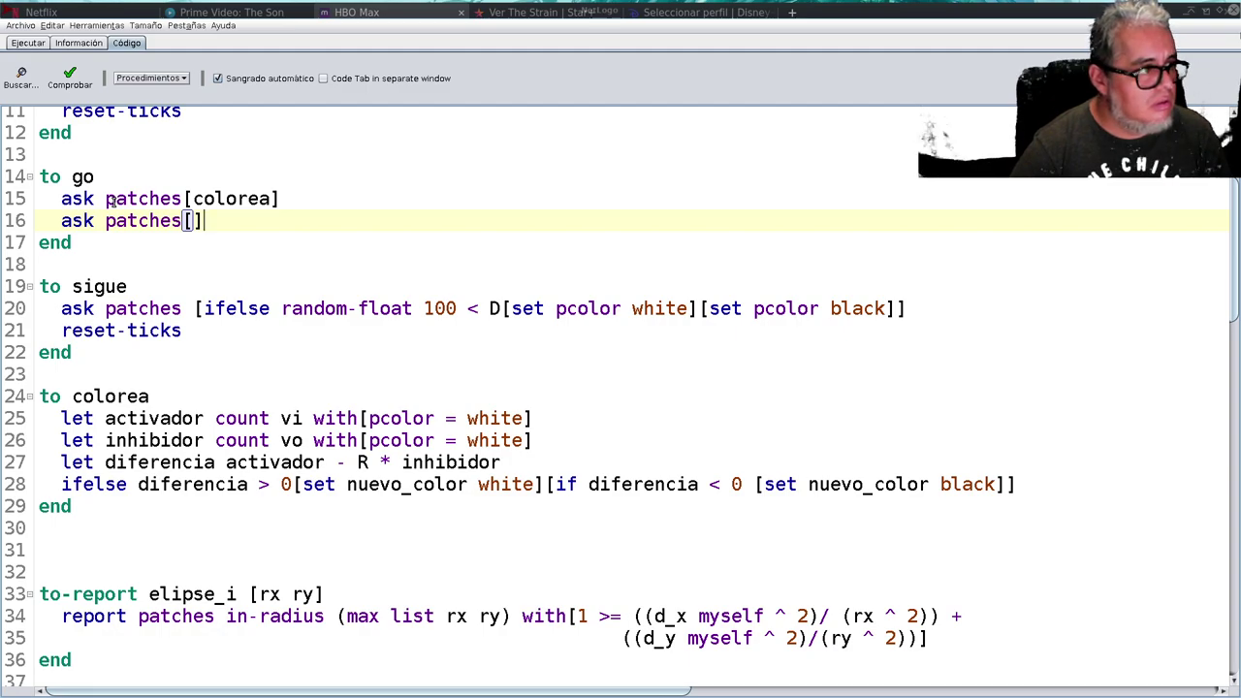
left_click(198, 221)
type("ifelse")
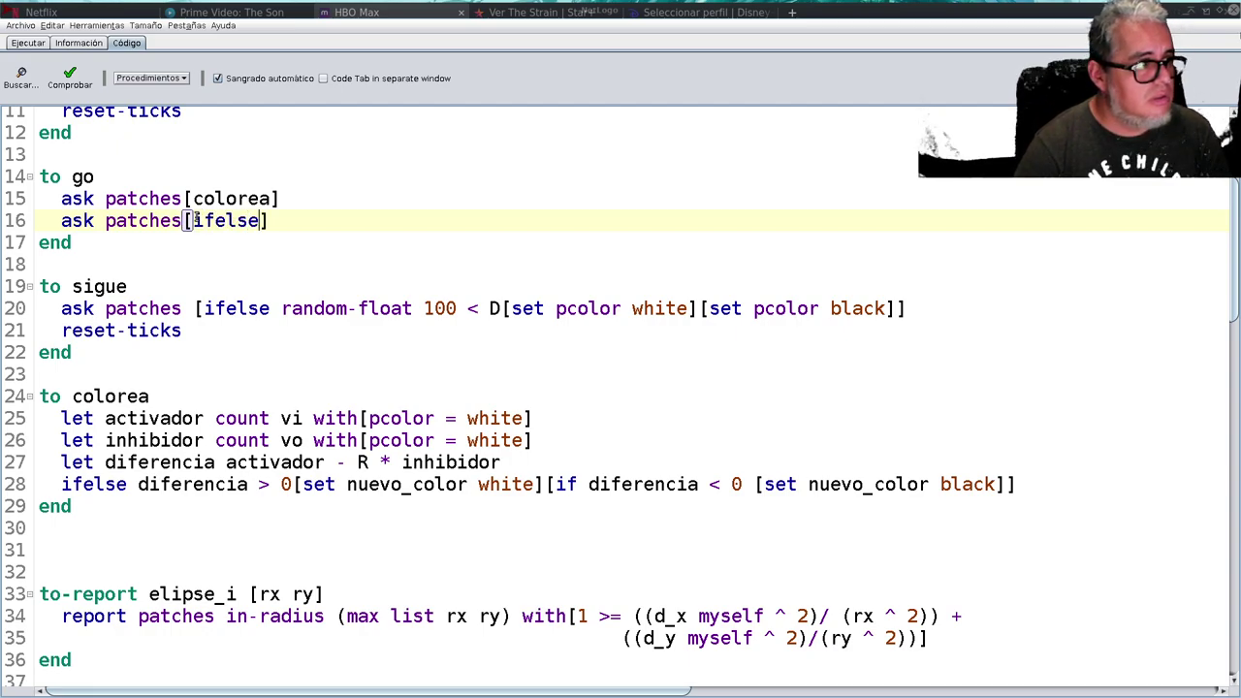
type(" random-float")
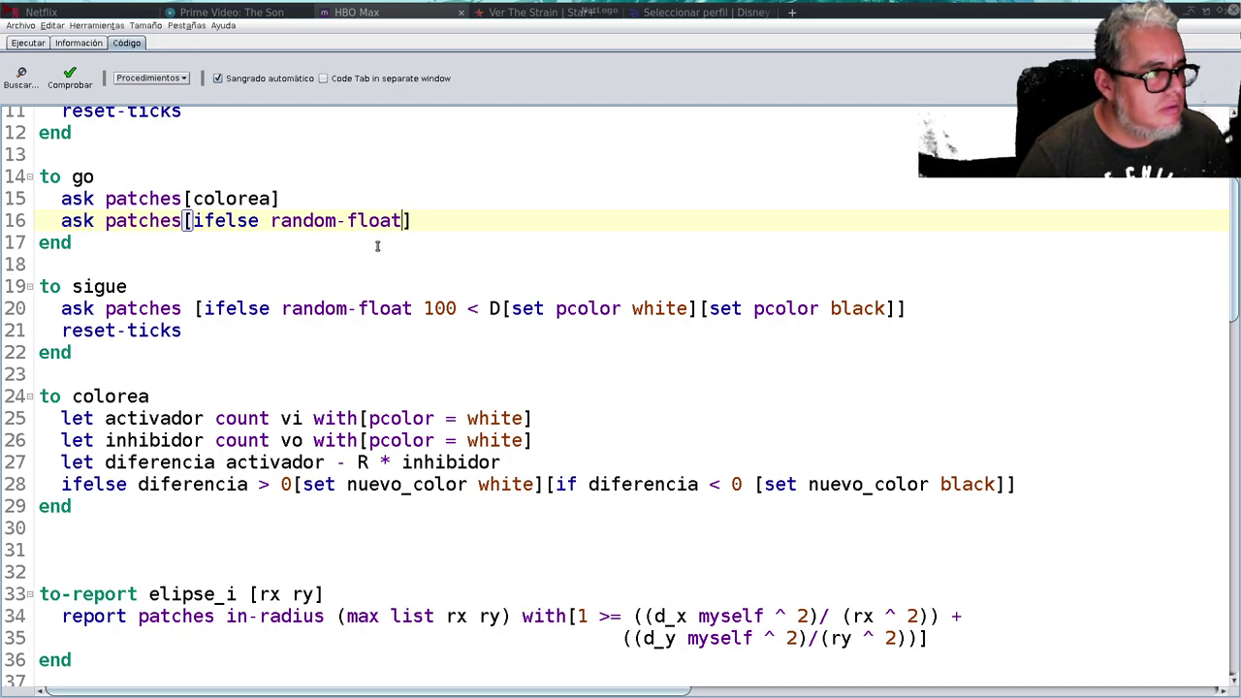
key("BackSpace")
key("BackSpace")
key("BackSpace")
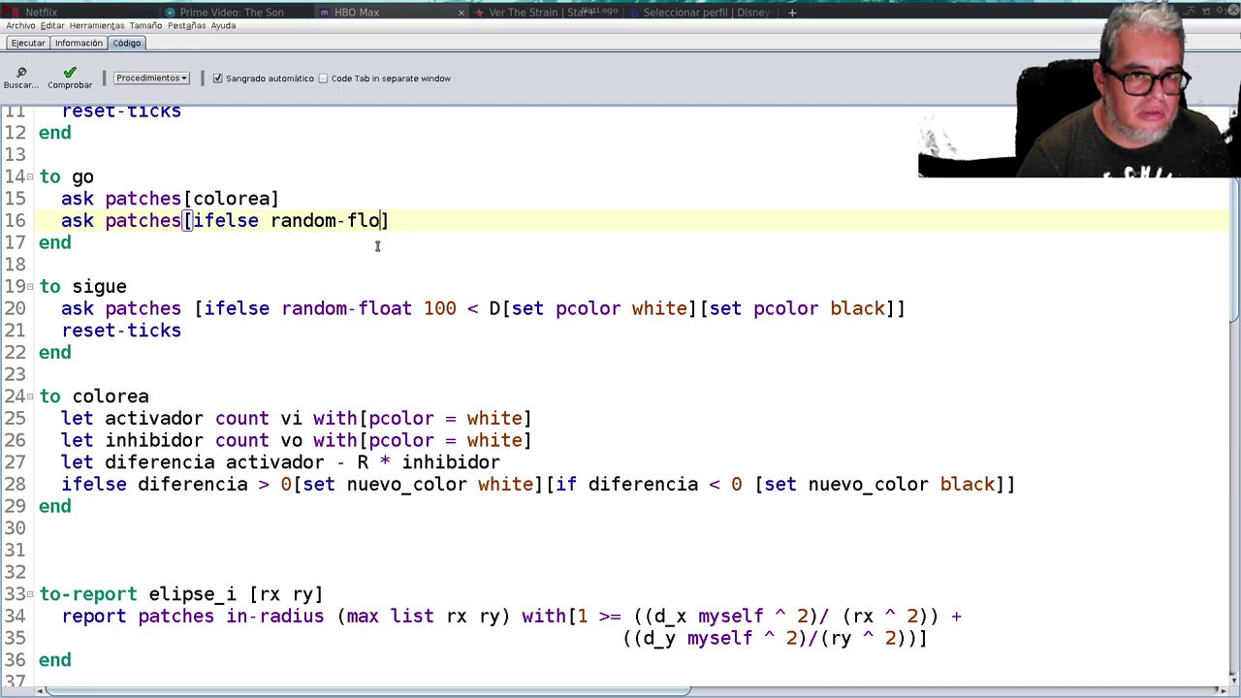
key("BackSpace")
key("BackSpace")
key("BackSpace")
key("BackSpace")
key("BackSpace")
key("BackSpace")
key("BackSpace")
key("BackSpace")
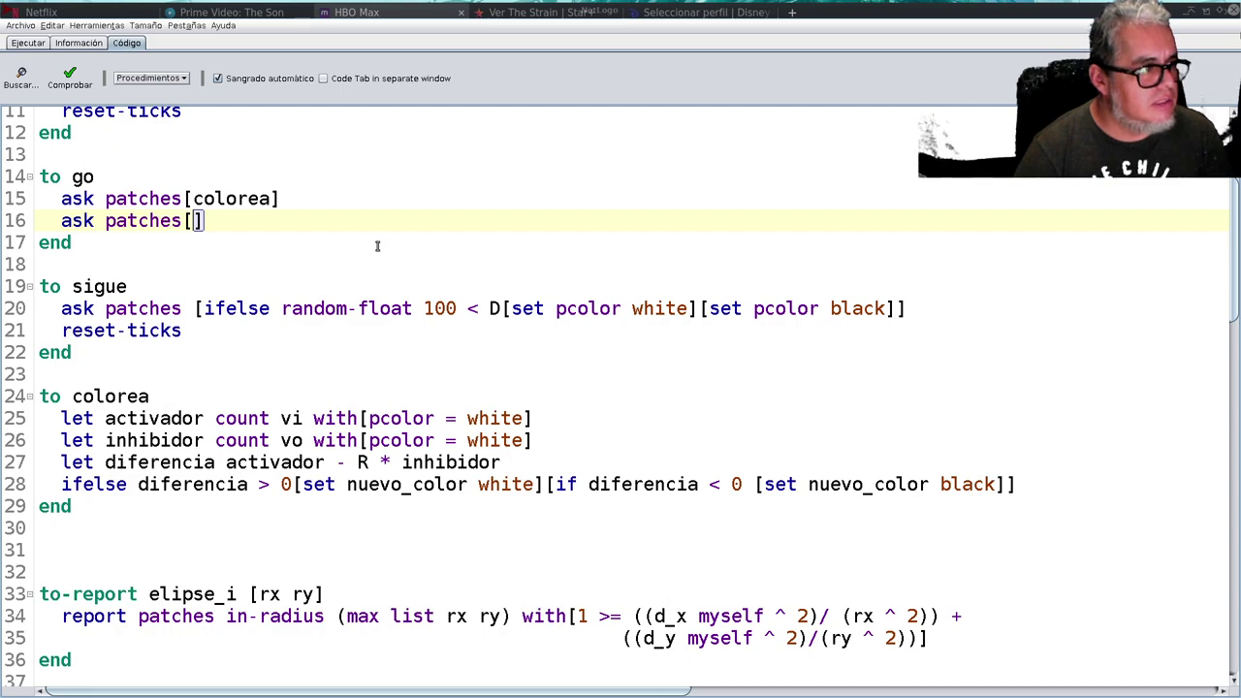
type("set pcolor")
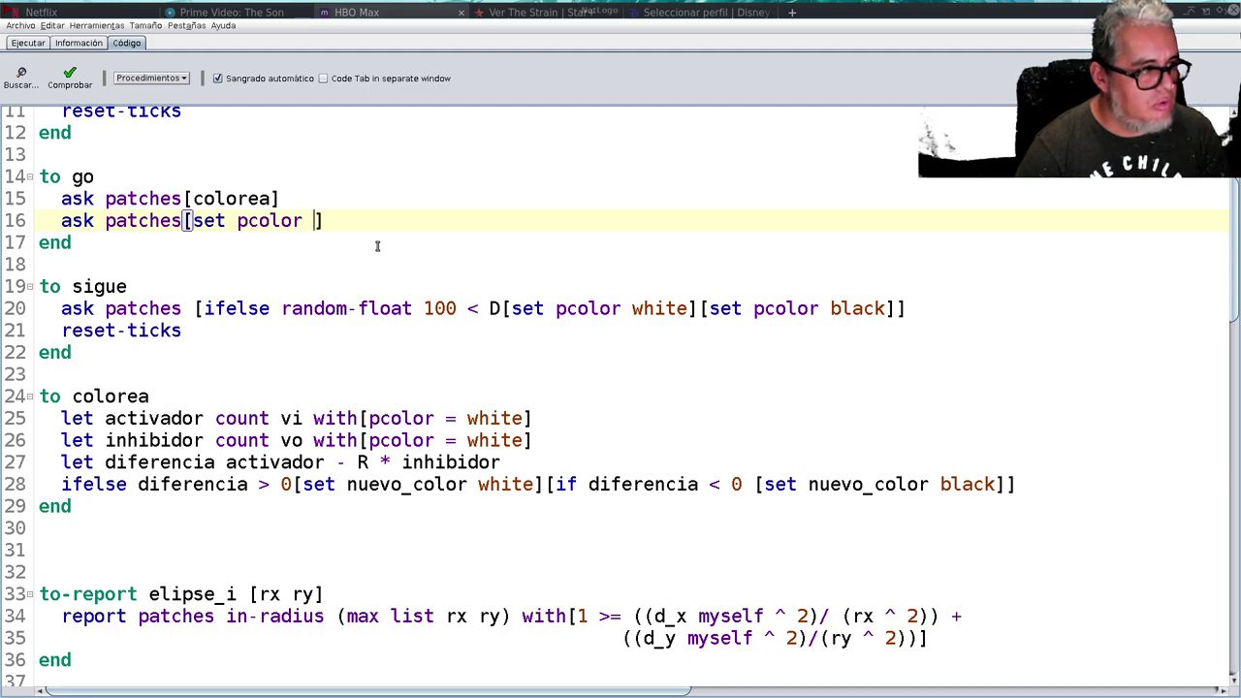
type(" nue")
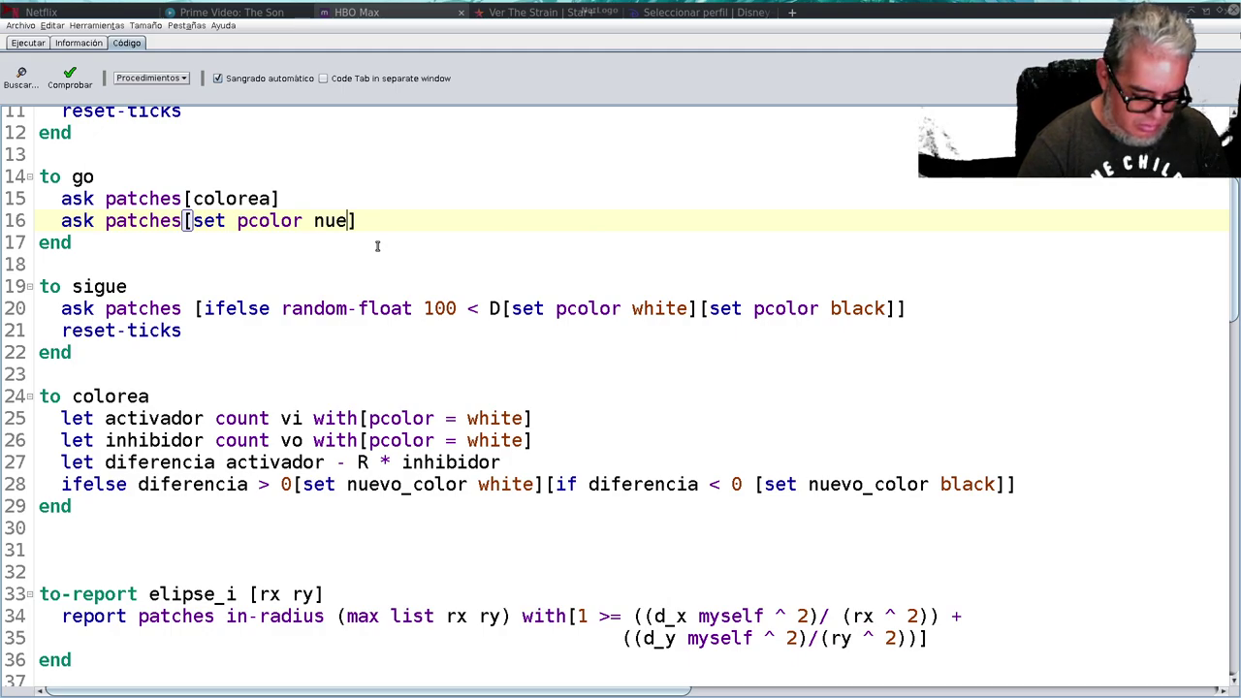
type("vo_color")
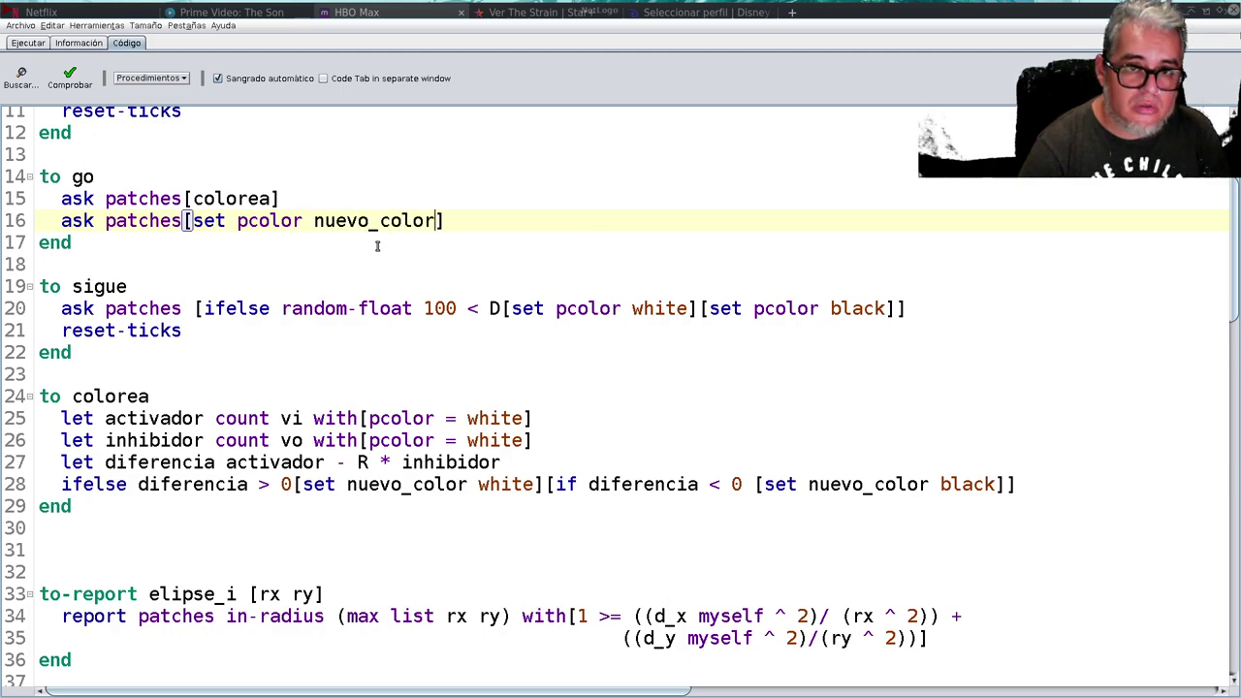
- Check the code, run setup in Ejecutar, and dismiss the 'revisa los valores de los radios' error
left_click(70, 78)
left_click(27, 43)
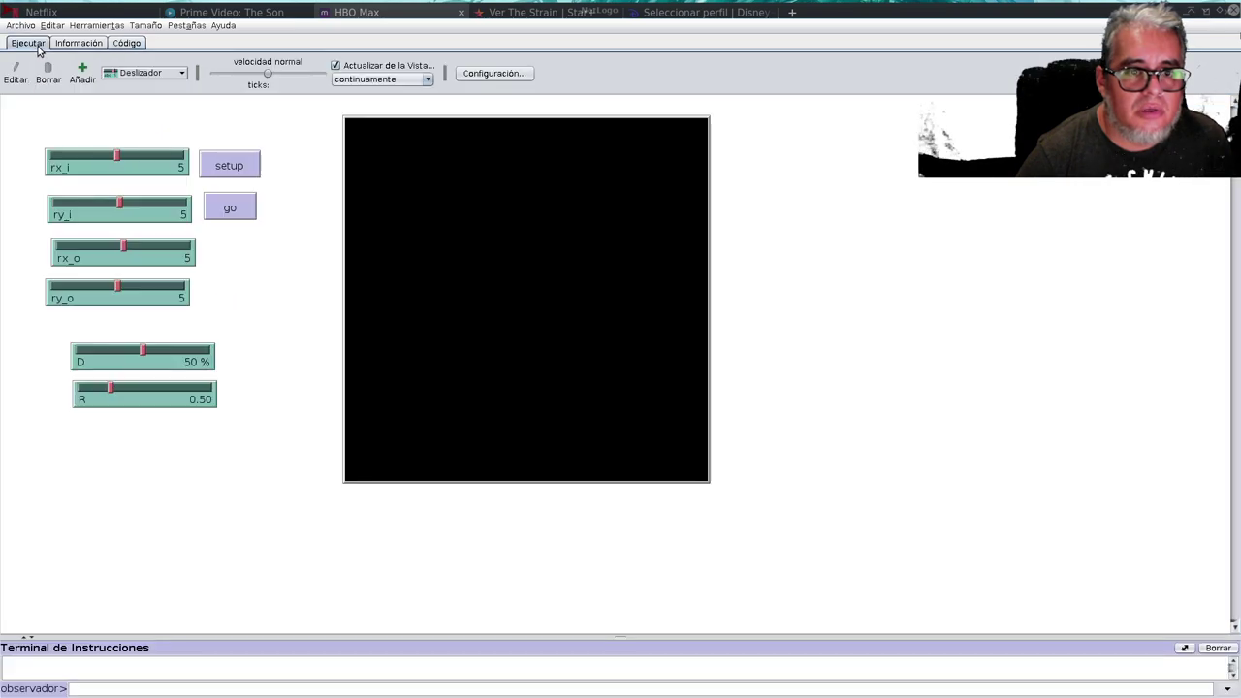
left_click(211, 174)
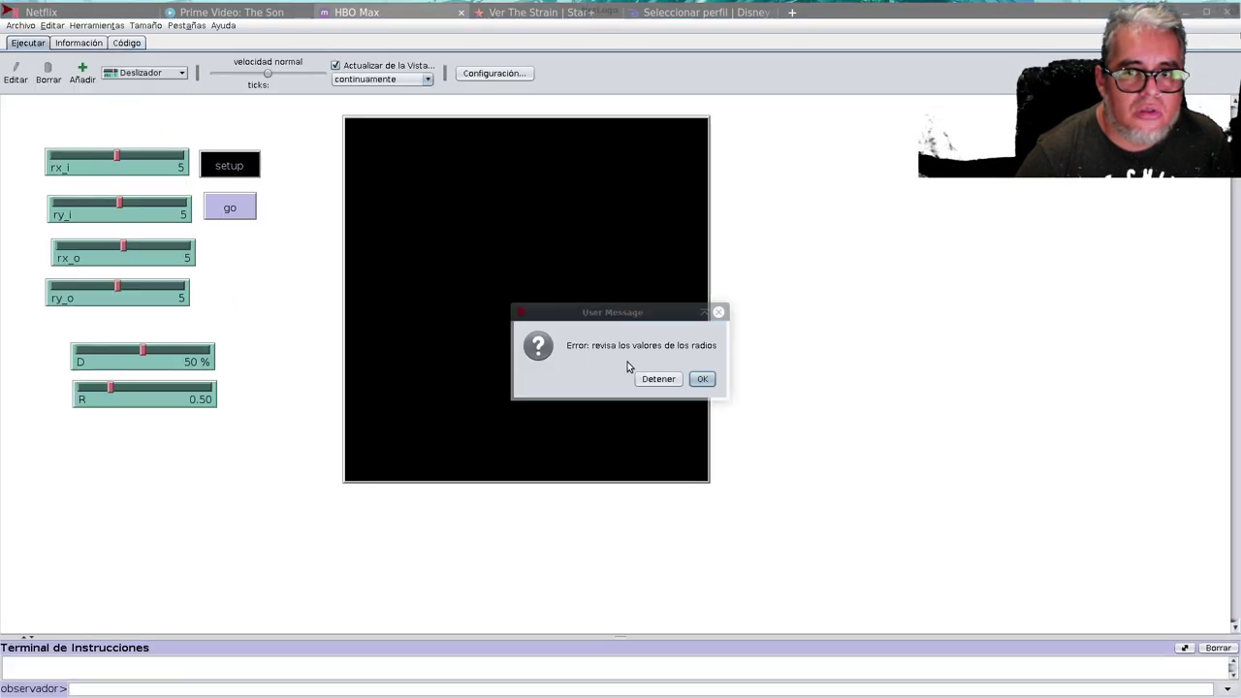
left_click(702, 379)
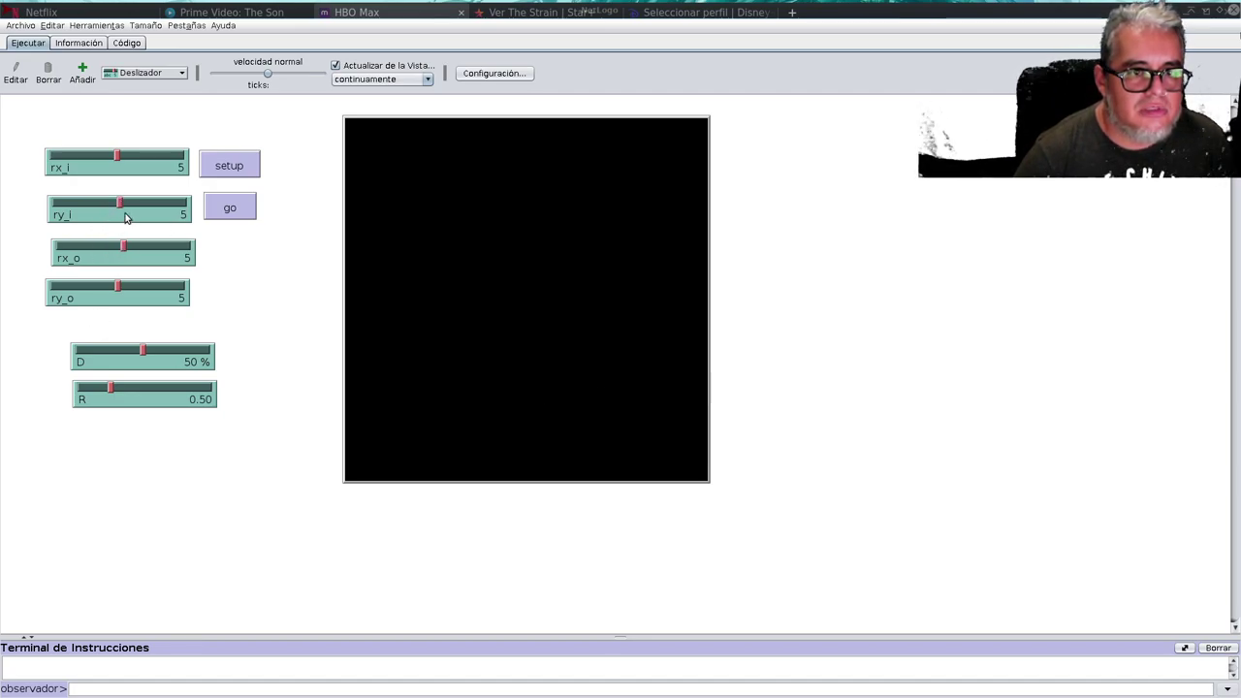
- Set ry_i to 3 and rx_i to 2, then run setup
left_click_drag(119, 203, 92, 204)
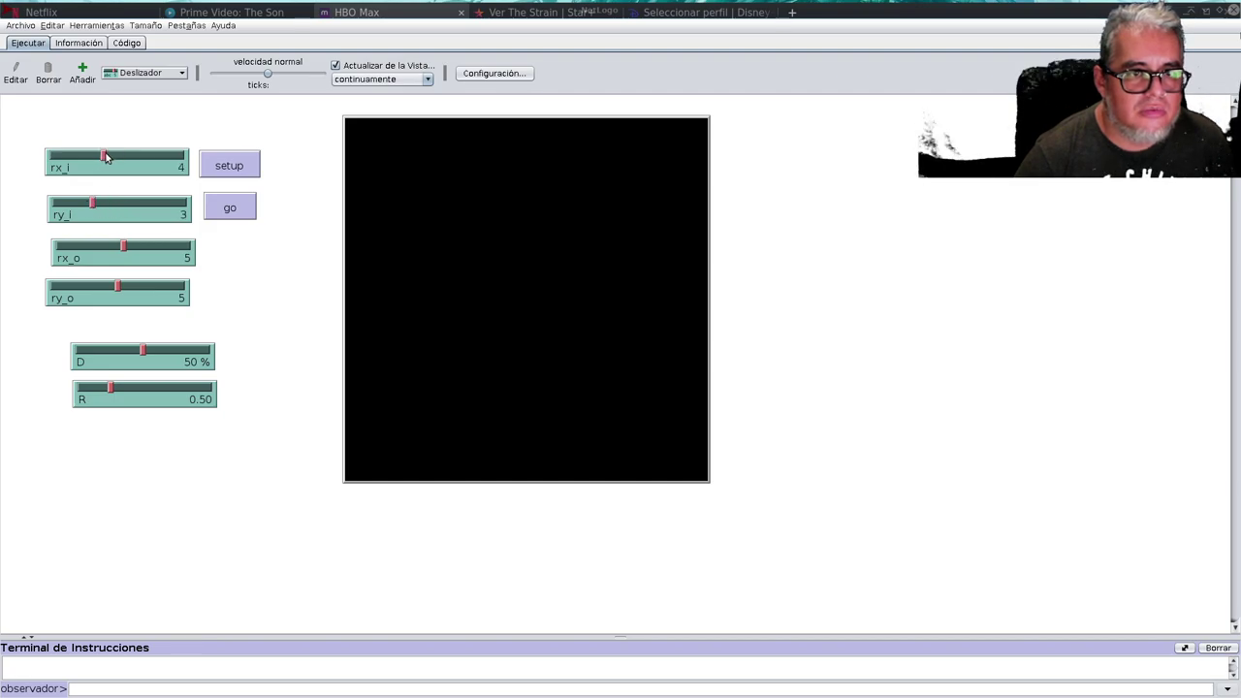
left_click_drag(114, 155, 77, 155)
left_click(244, 172)
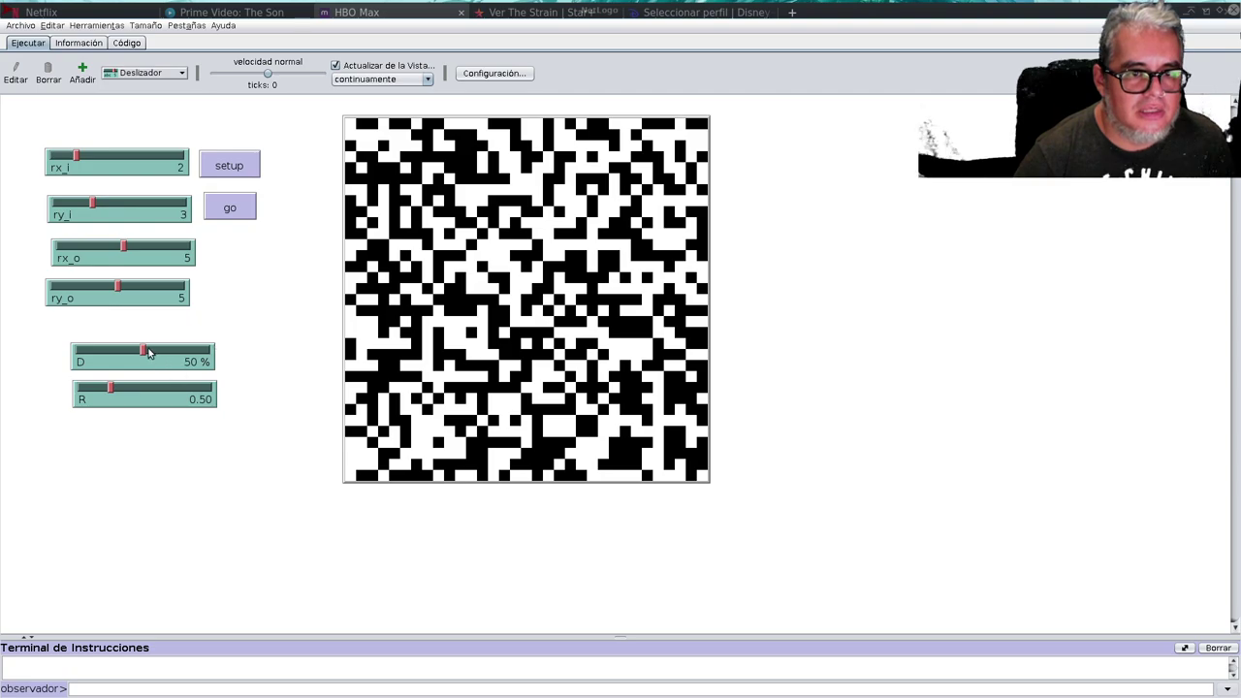
- Reinitialise the world with density D at 27%, then at 64%
left_click_drag(142, 350, 111, 352)
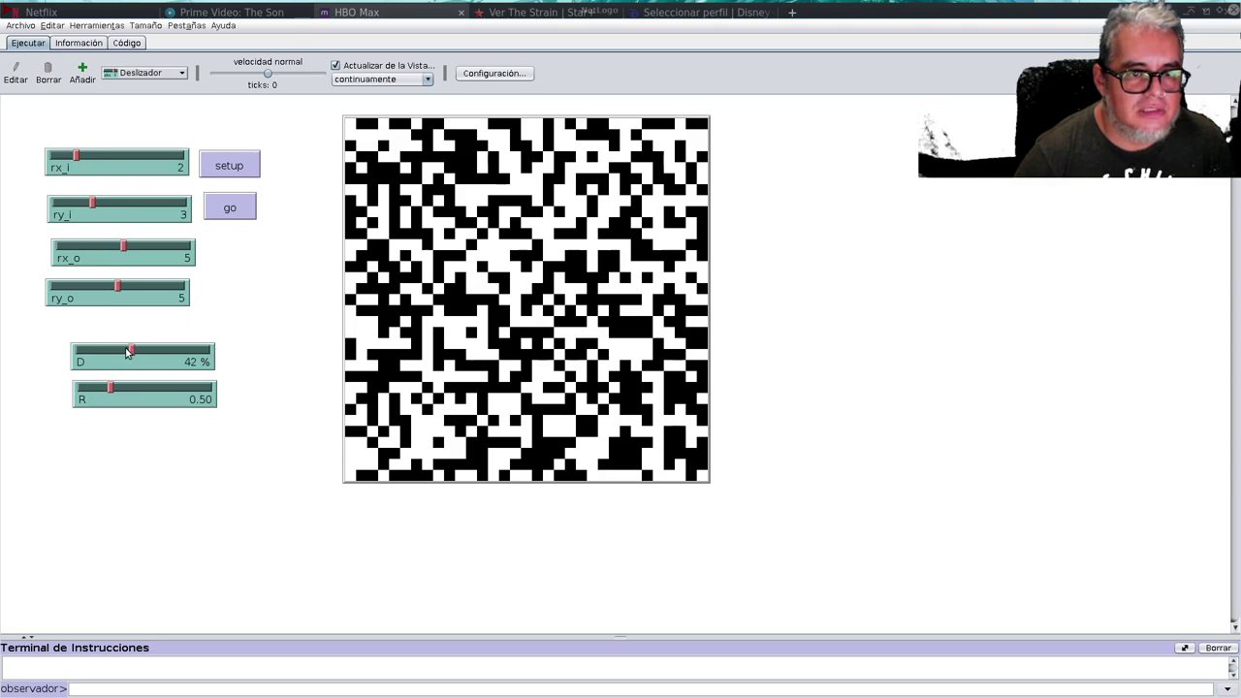
left_click(228, 164)
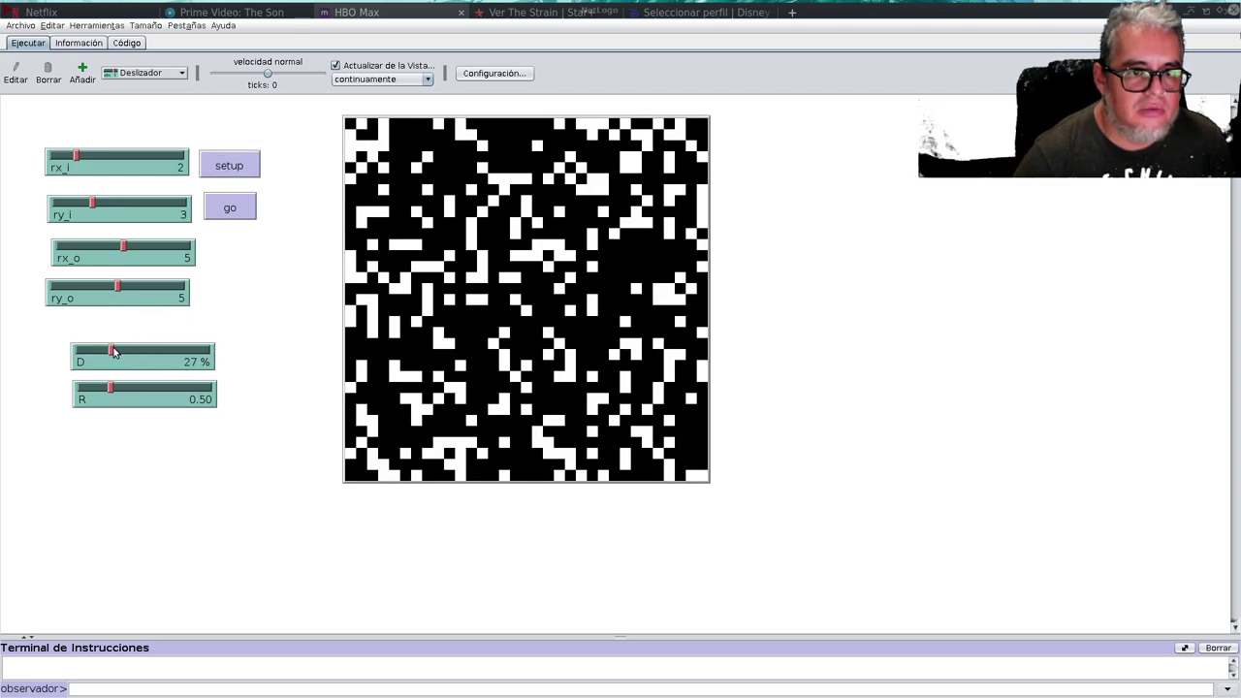
left_click_drag(111, 350, 160, 350)
left_click(229, 165)
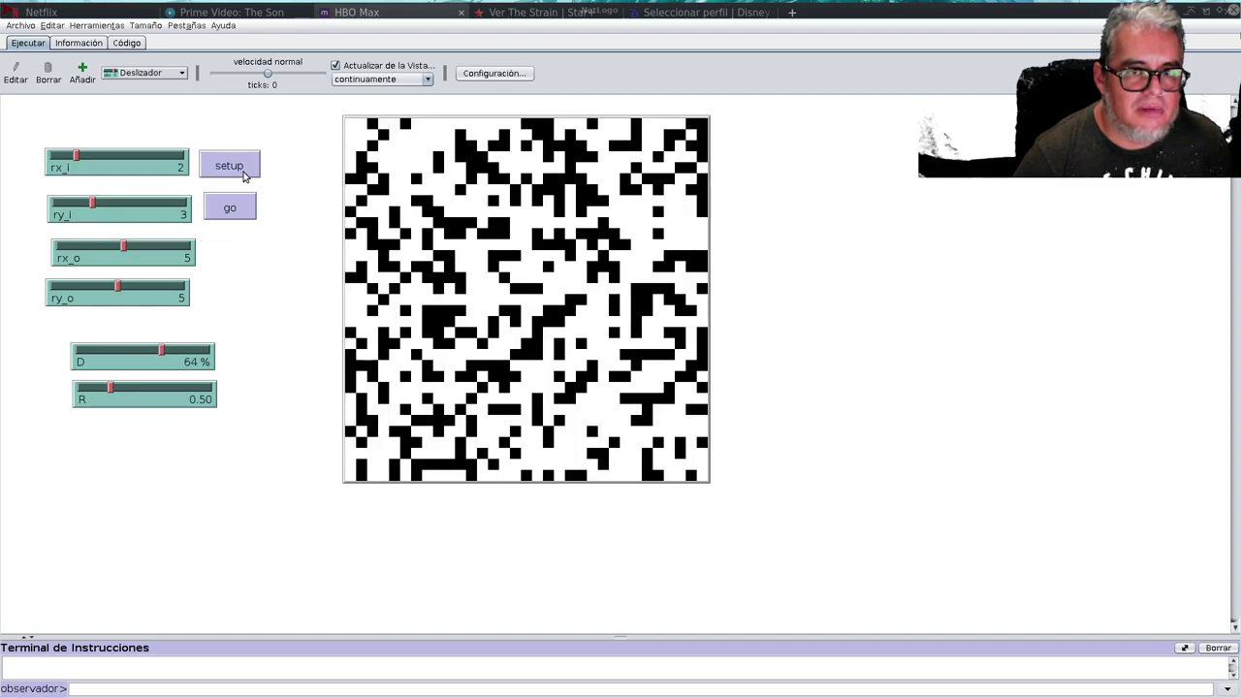
- In the view settings, set patch size 5 and max-pxcor and max-pycor to 60
right_click(616, 370)
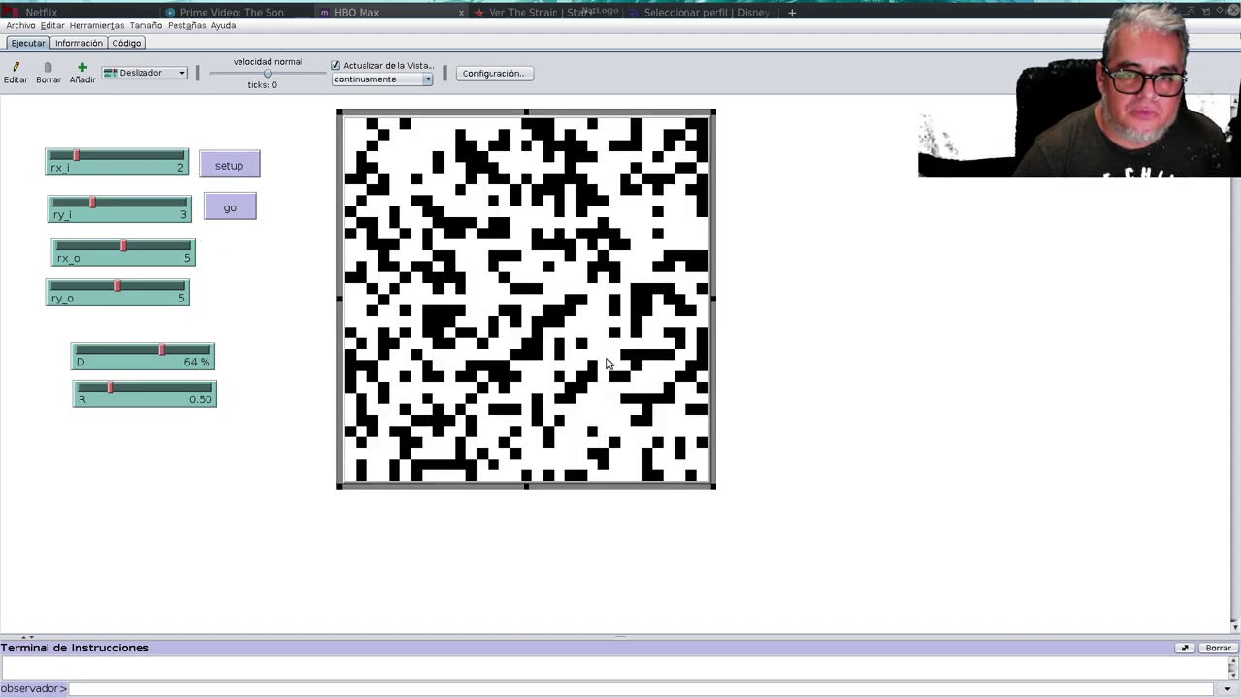
left_click(634, 377)
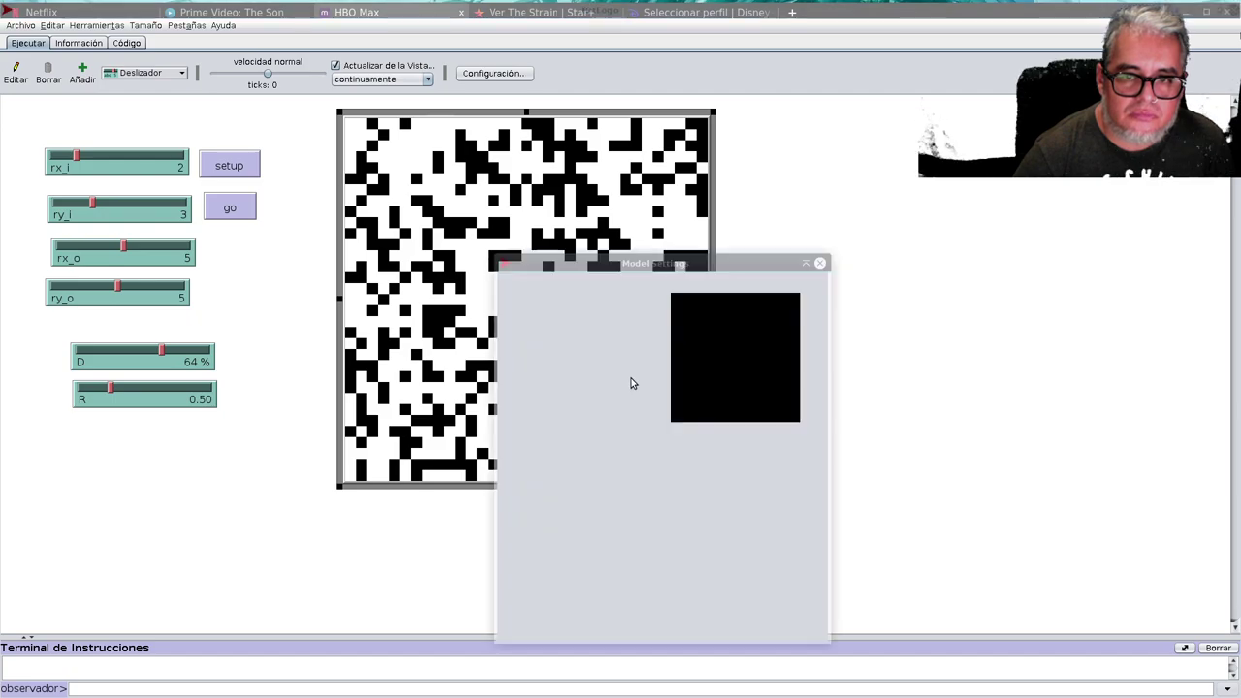
left_click_drag(628, 502, 591, 498)
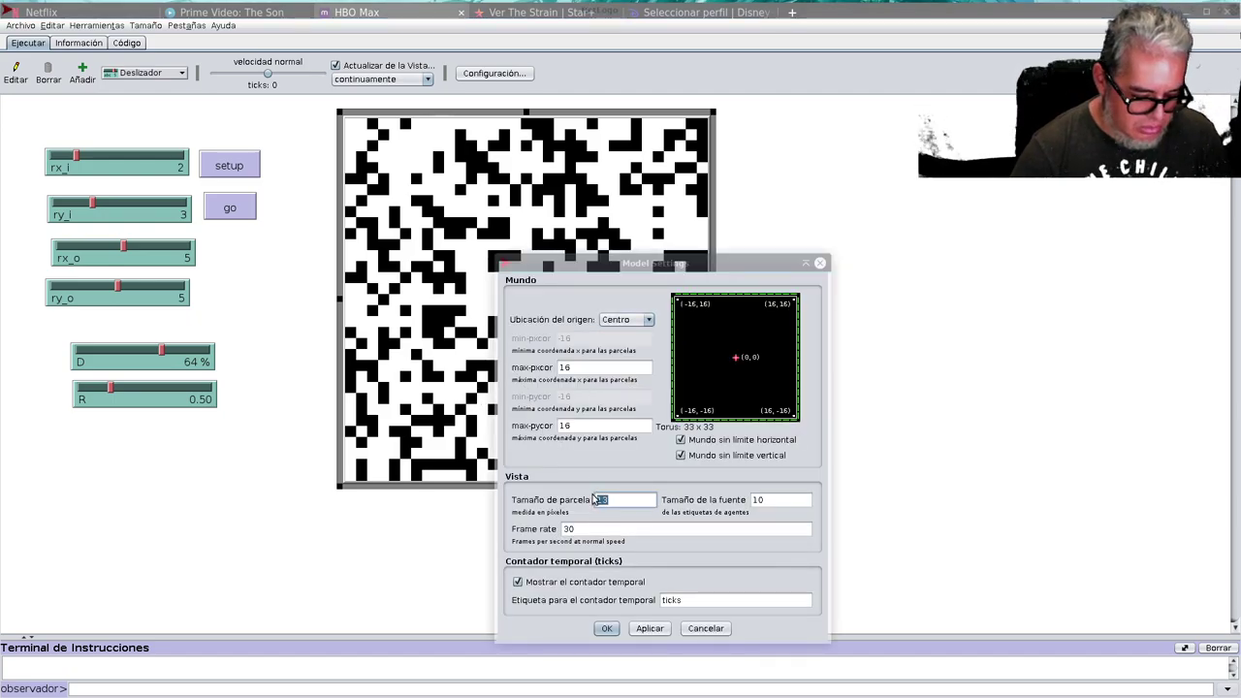
type("5")
double_click(565, 367)
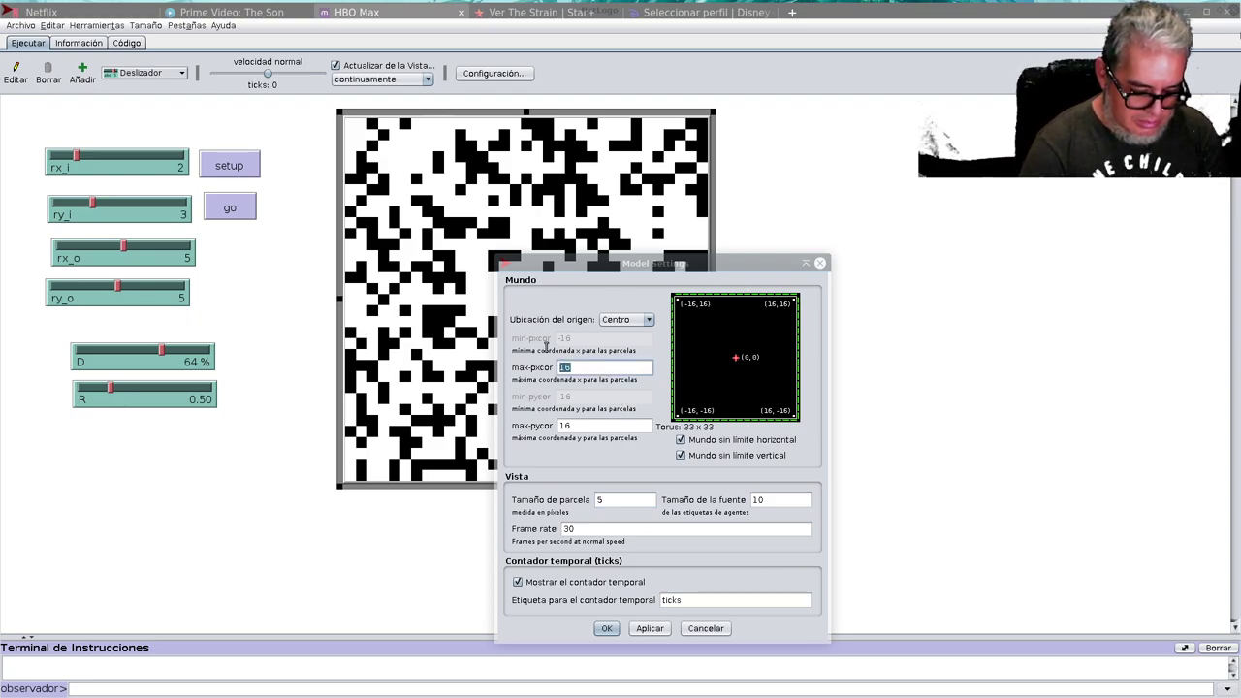
type("60")
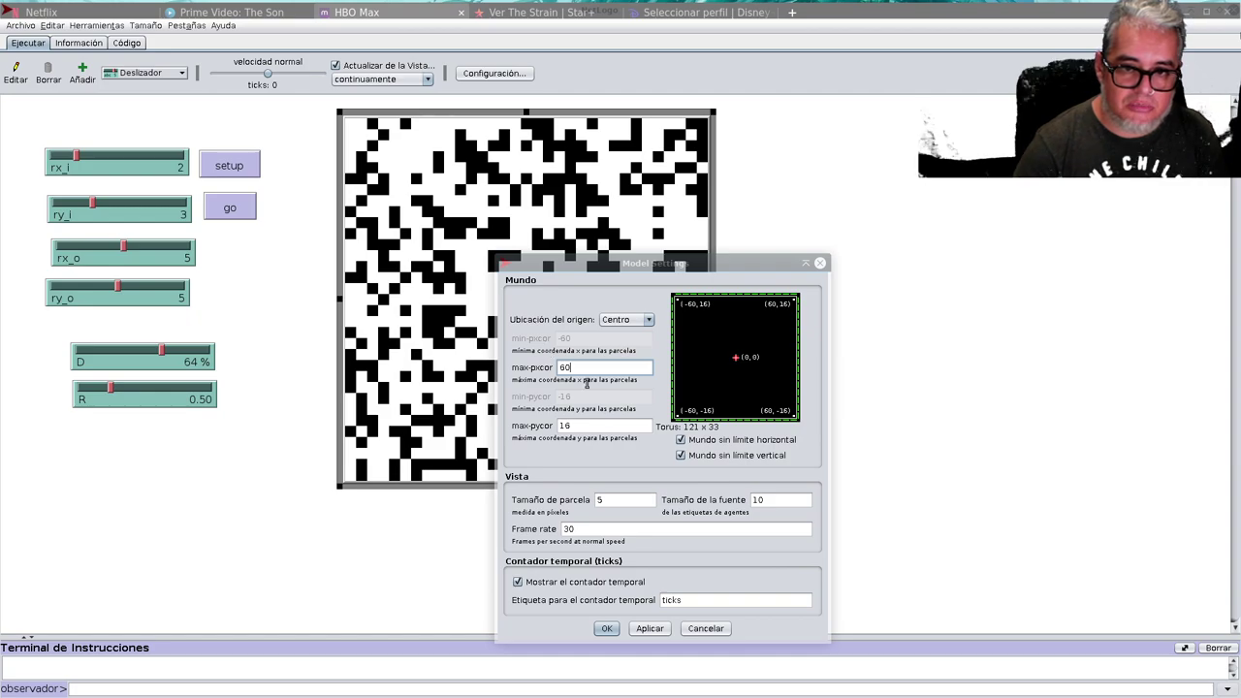
left_click(602, 425)
double_click(566, 425)
type("60")
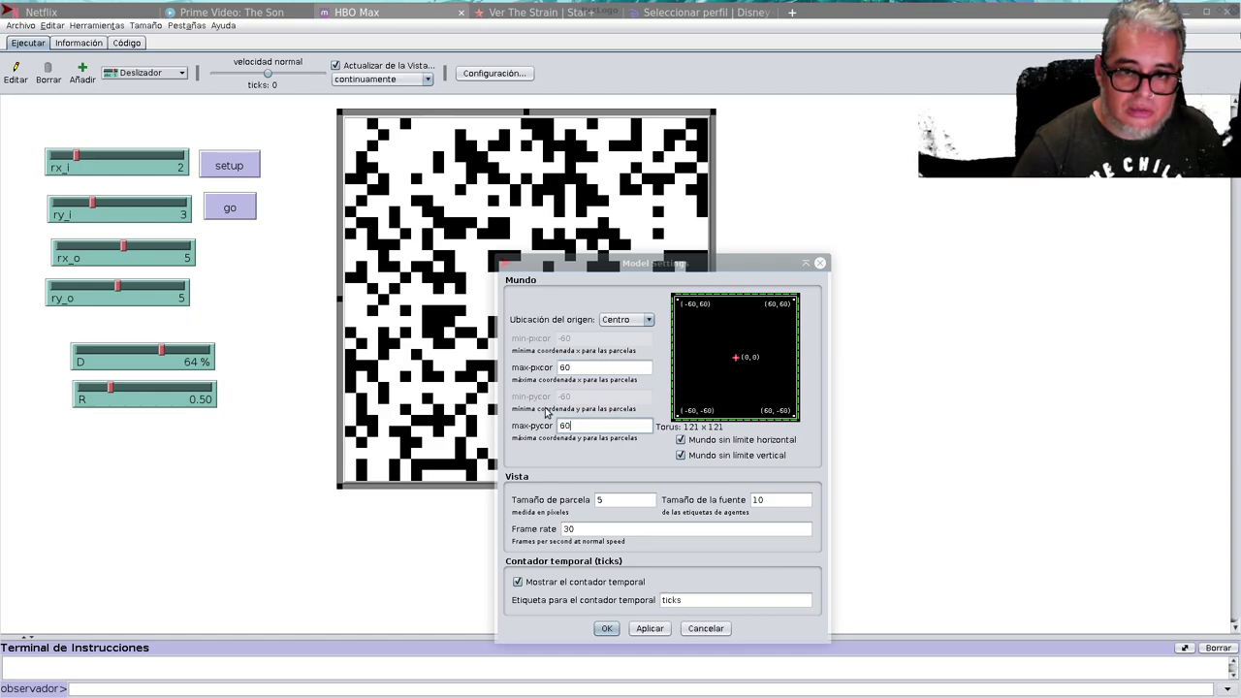
left_click(607, 628)
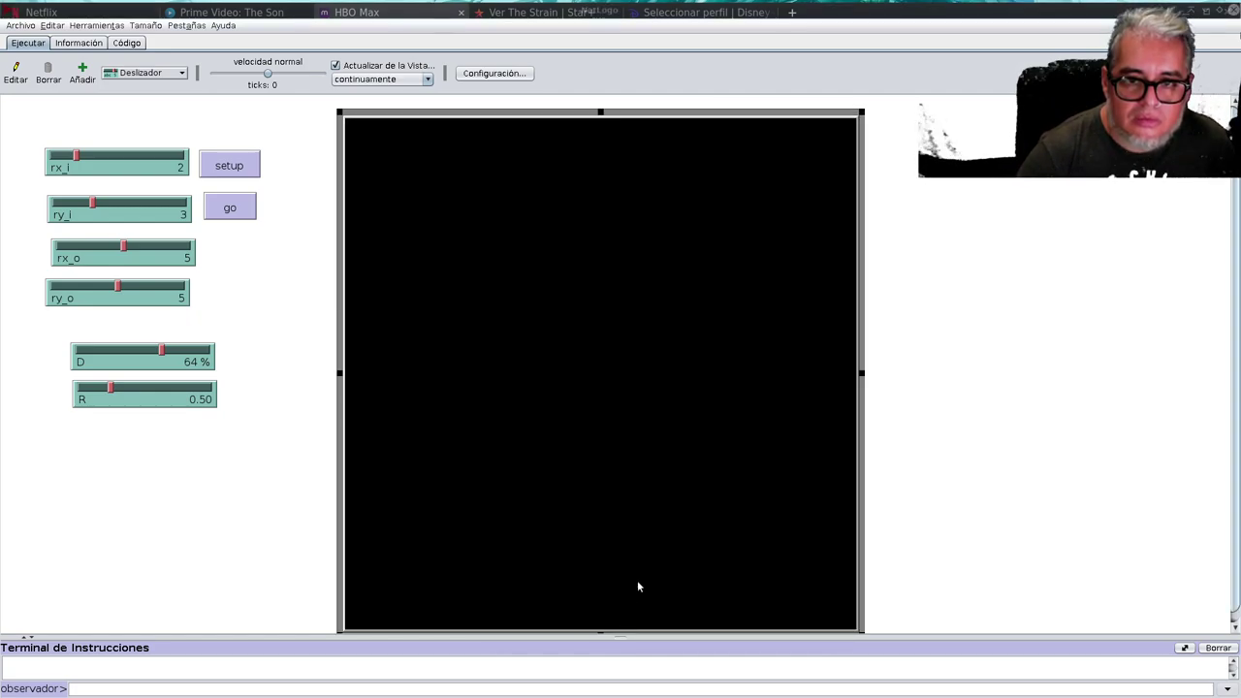
- Run setup and go on the enlarged world until labyrinthine stripes form, then stop
left_click(213, 164)
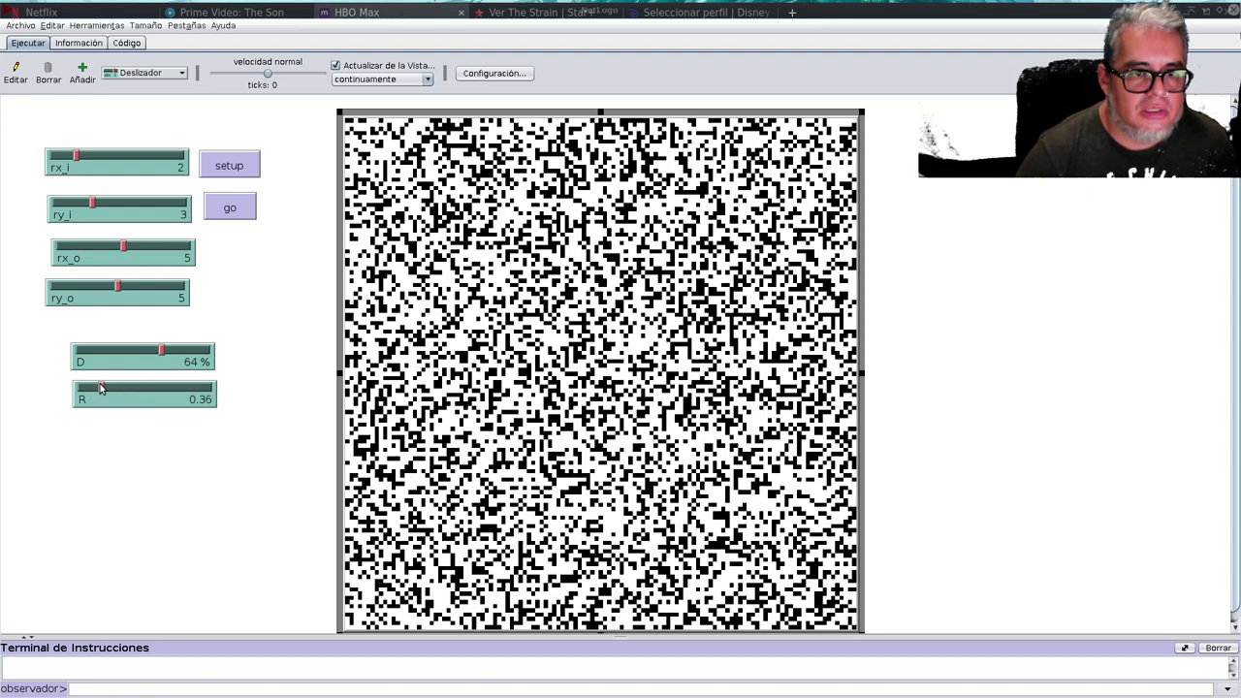
left_click(233, 208)
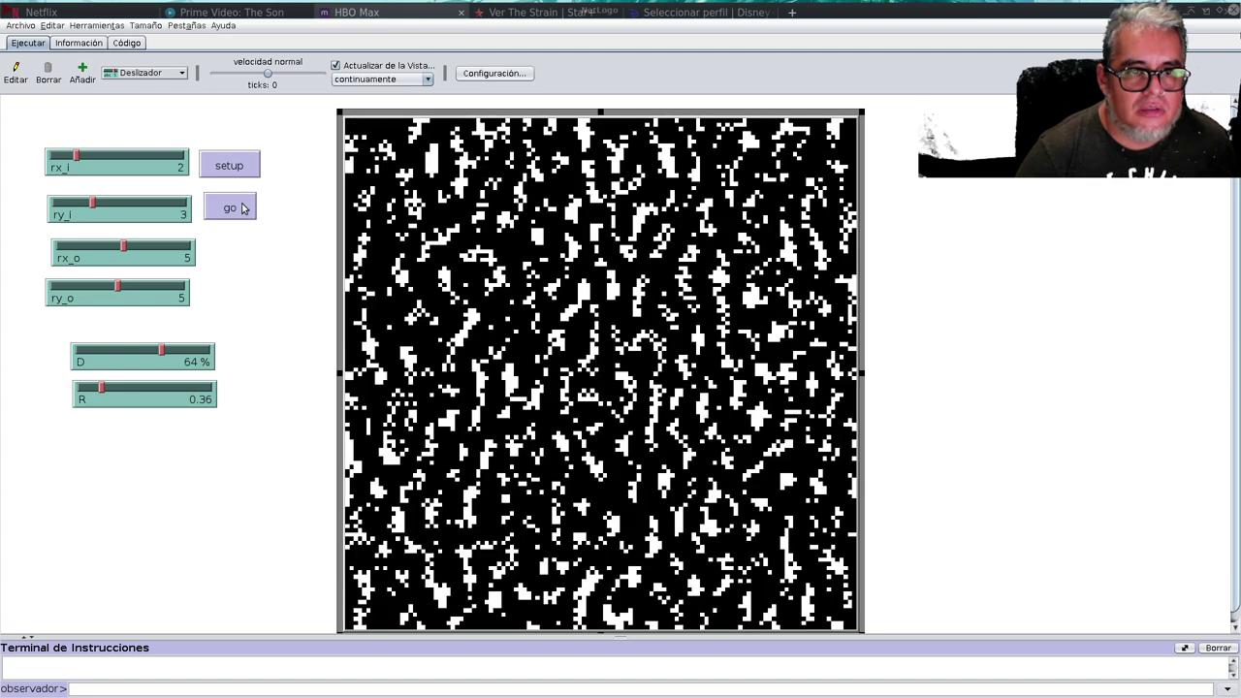
left_click(230, 208)
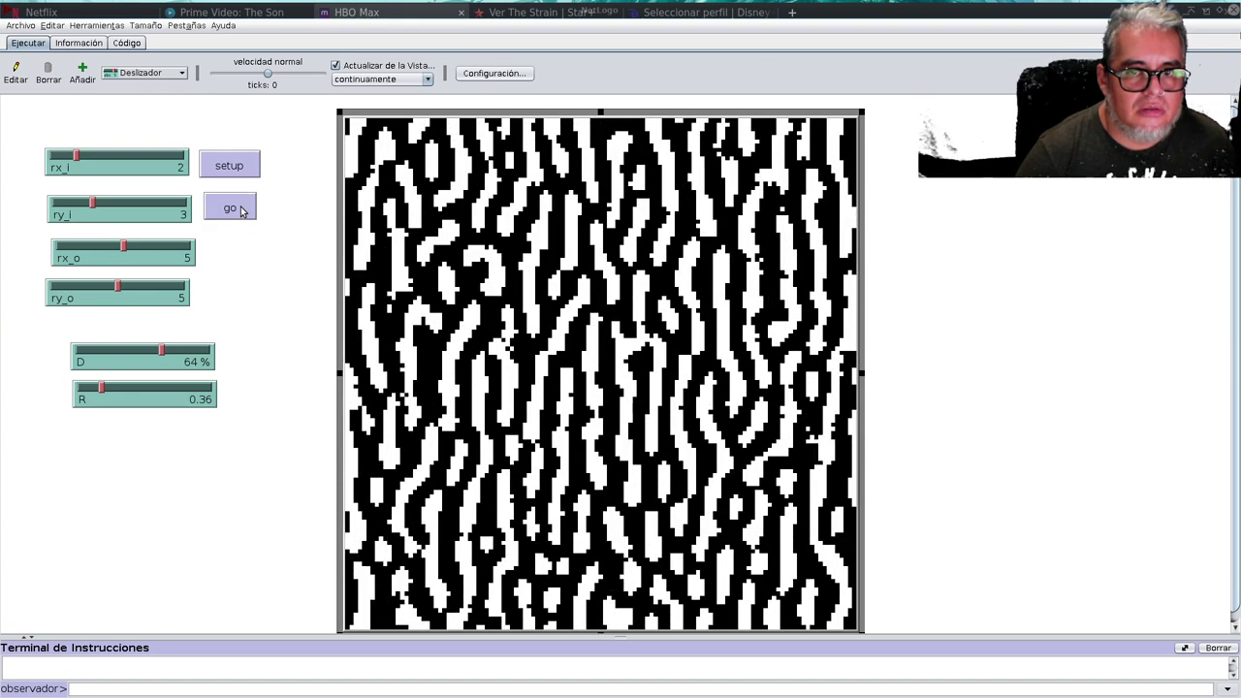
left_click(241, 211)
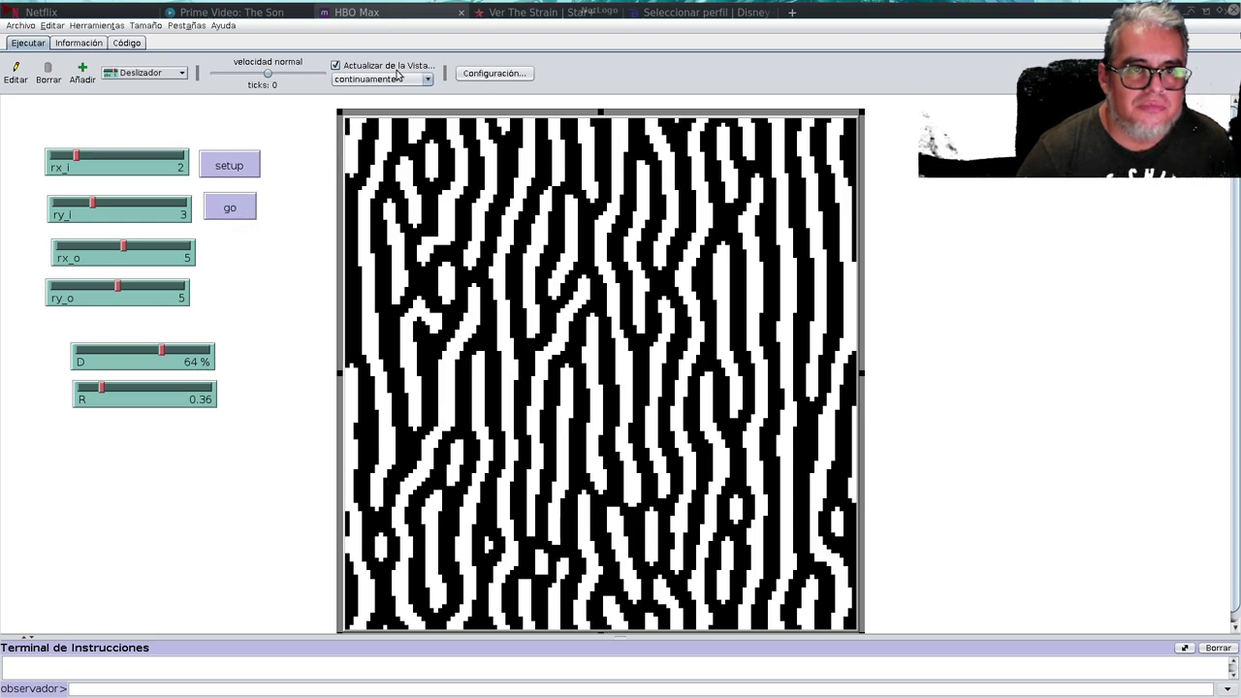
- Edit the go button and tick 'Continuamente' so it runs forever
right_click(238, 209)
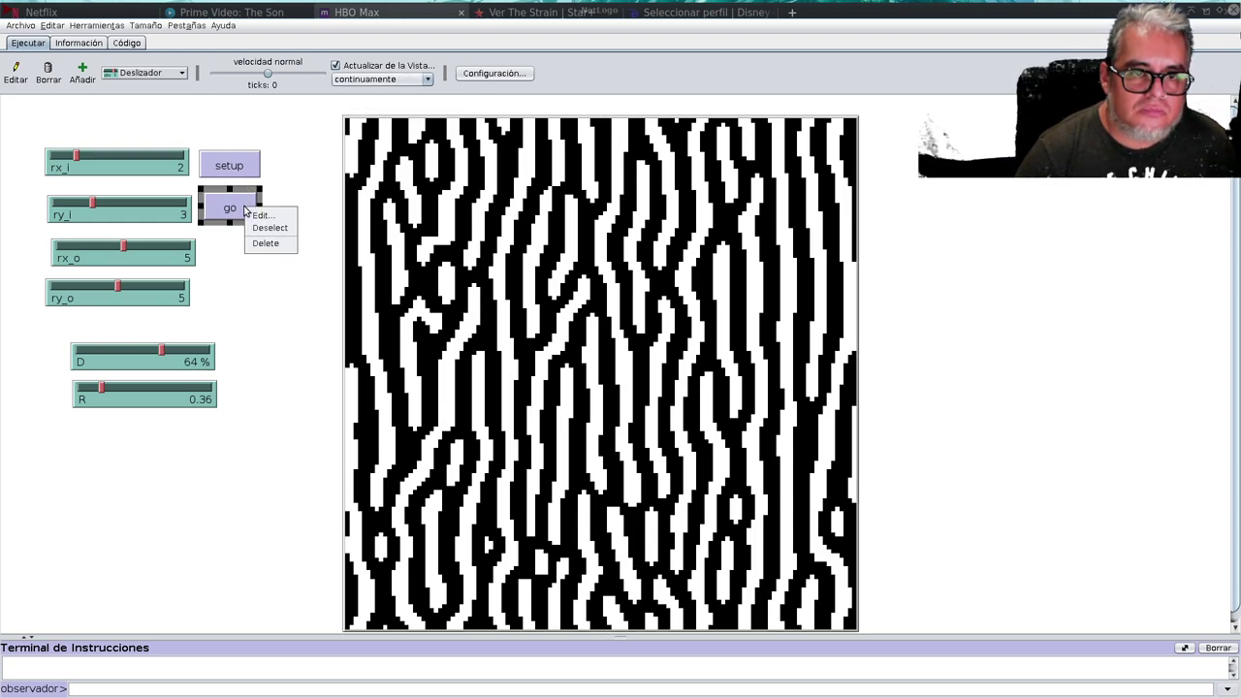
left_click(269, 215)
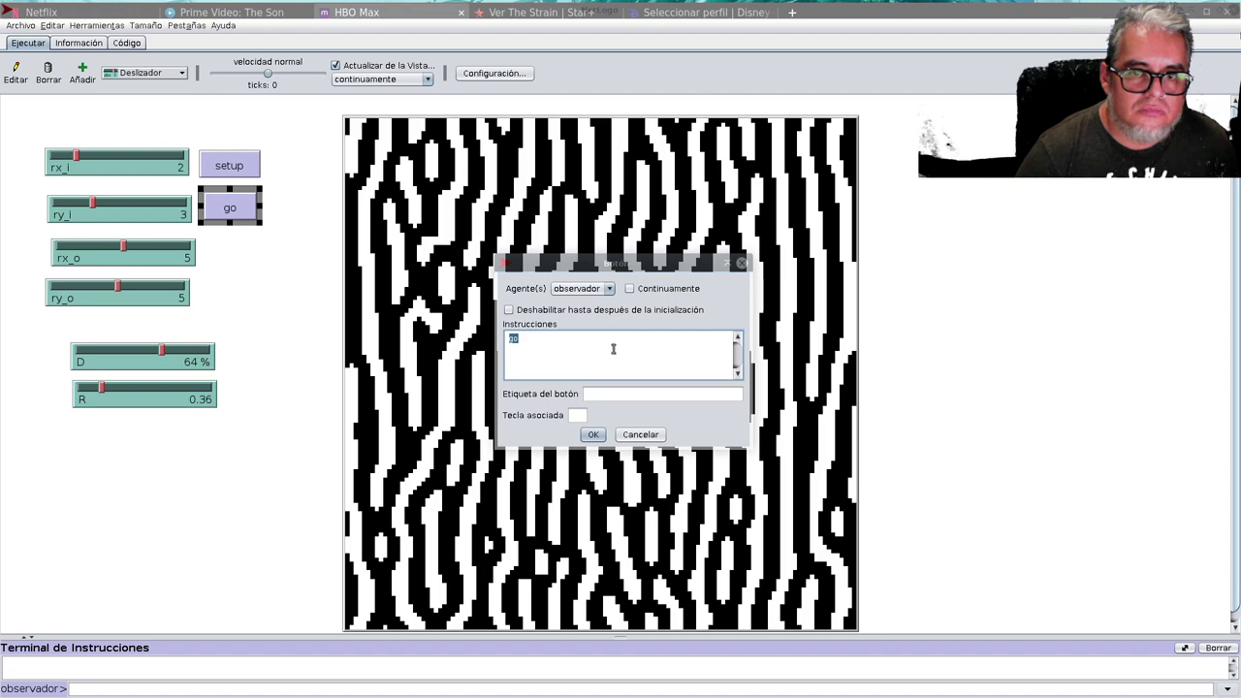
left_click(630, 288)
left_click(594, 434)
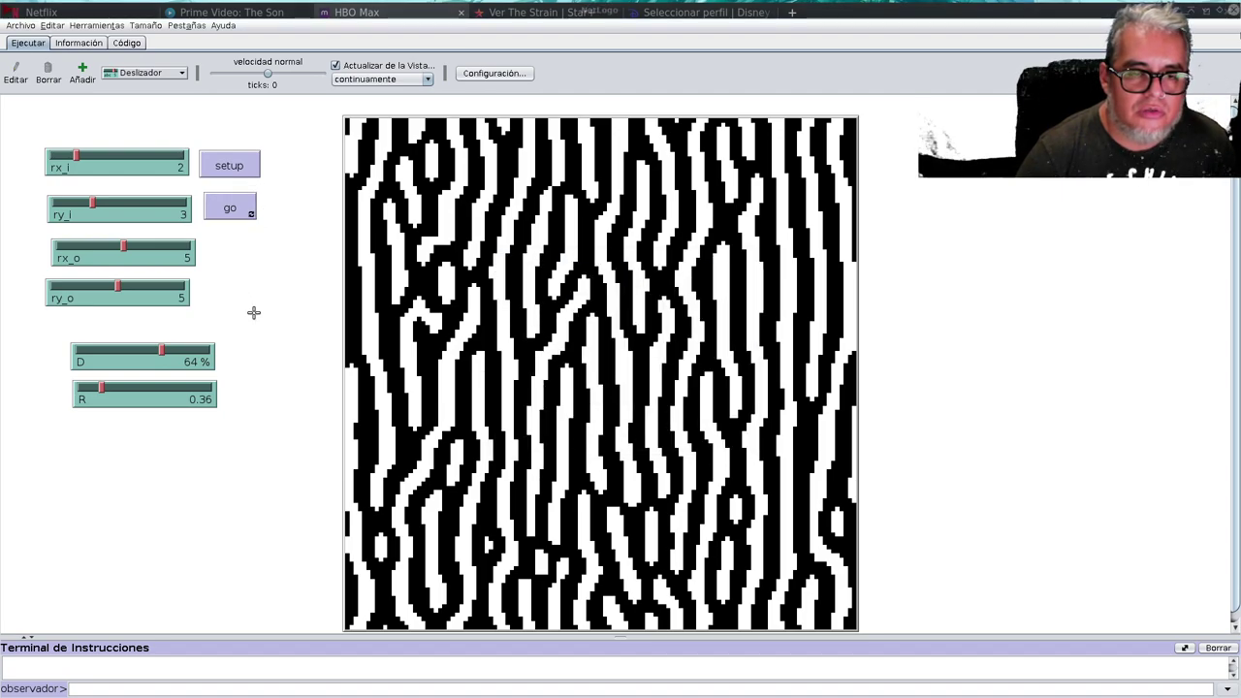
- Try R at 1.58, then settle on R 0.86, reinitializing the world after each change
left_click_drag(101, 388, 184, 387)
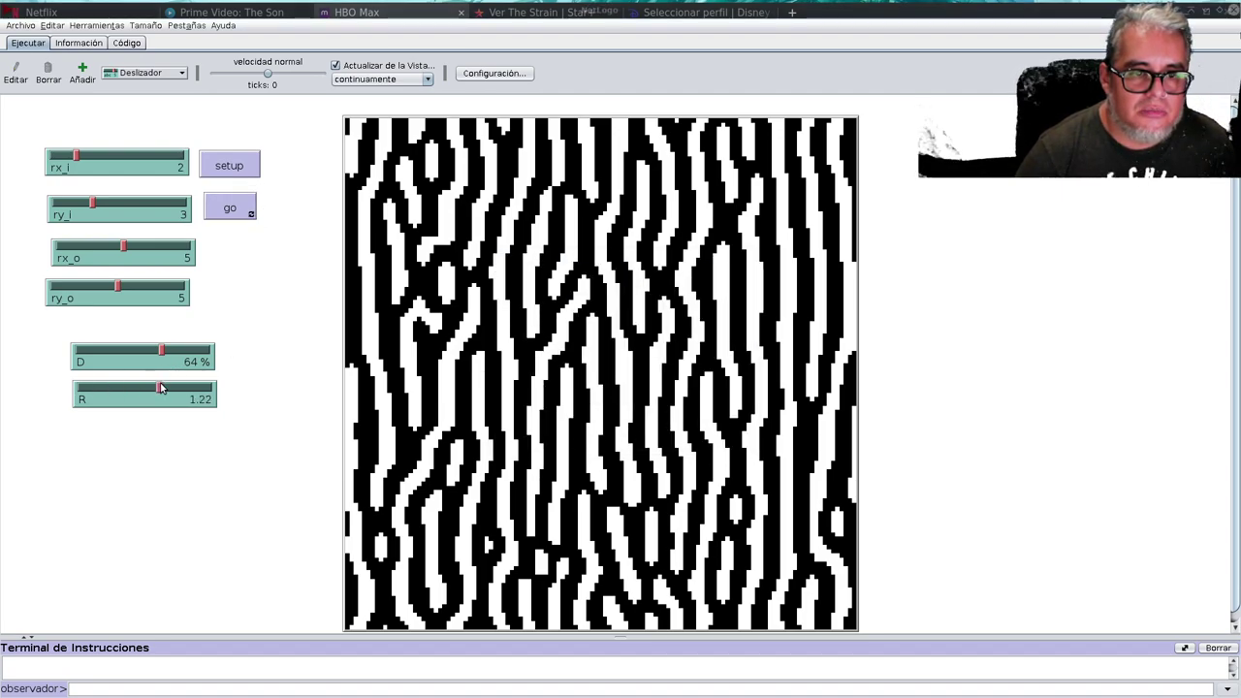
left_click(229, 164)
left_click(240, 206)
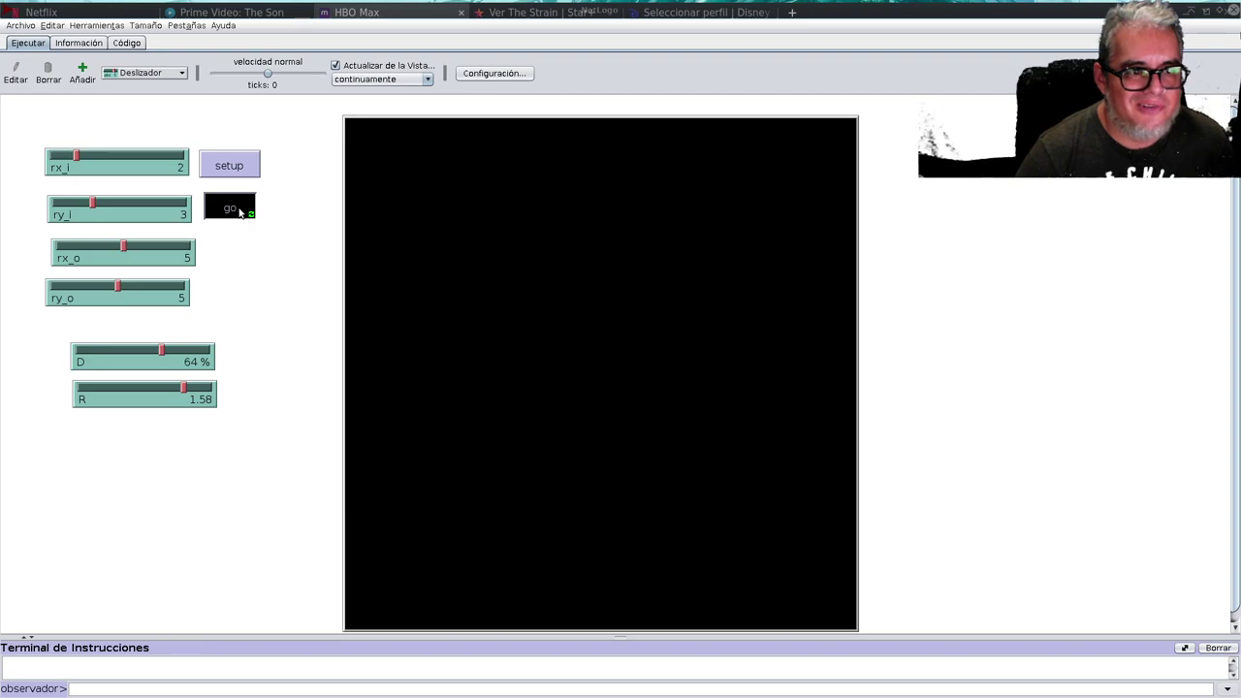
left_click_drag(184, 388, 135, 389)
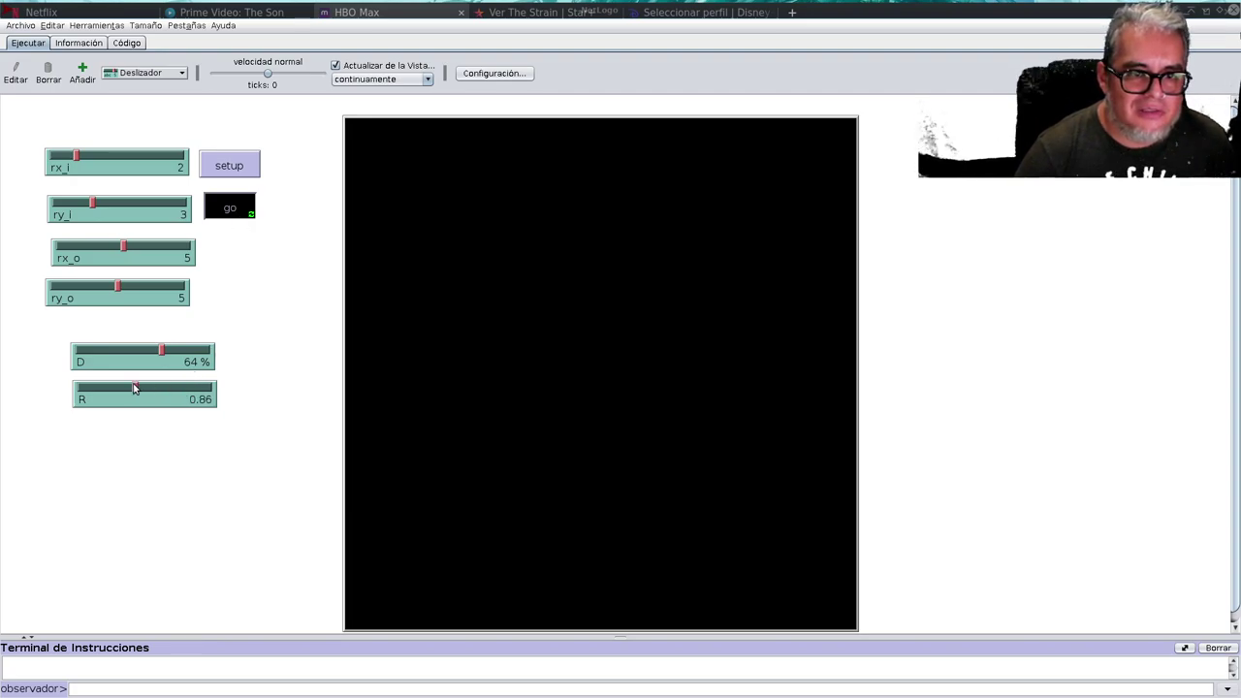
left_click(238, 170)
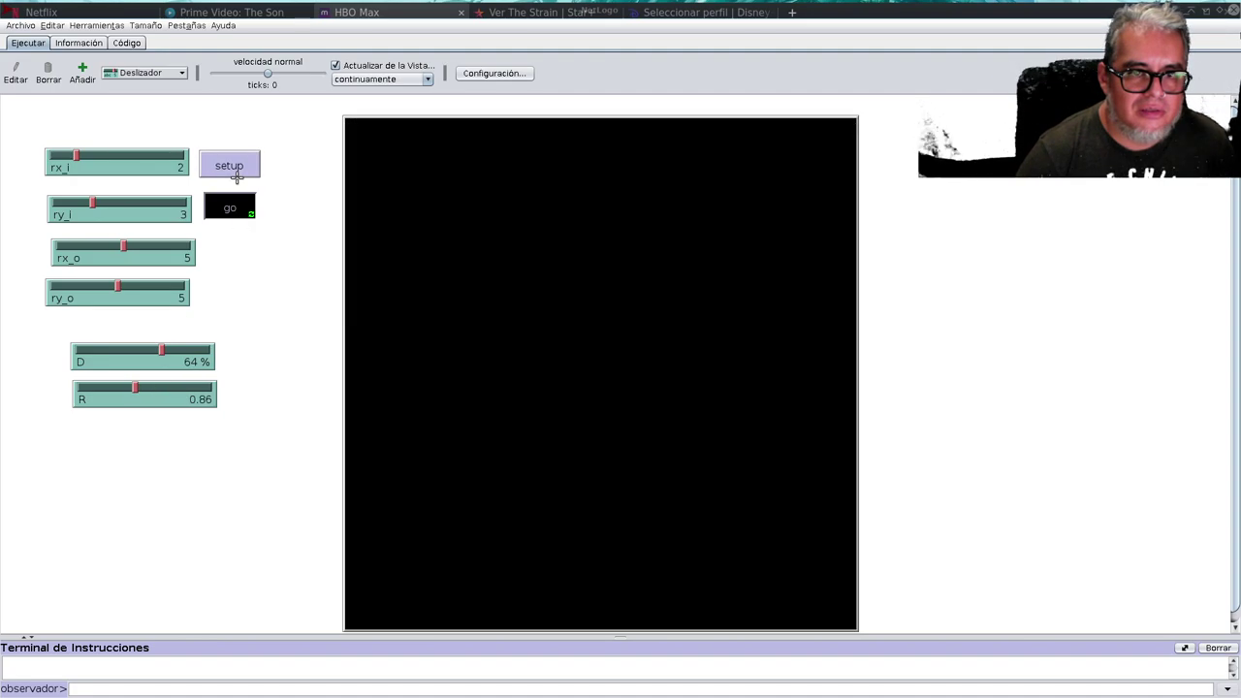
left_click(229, 209)
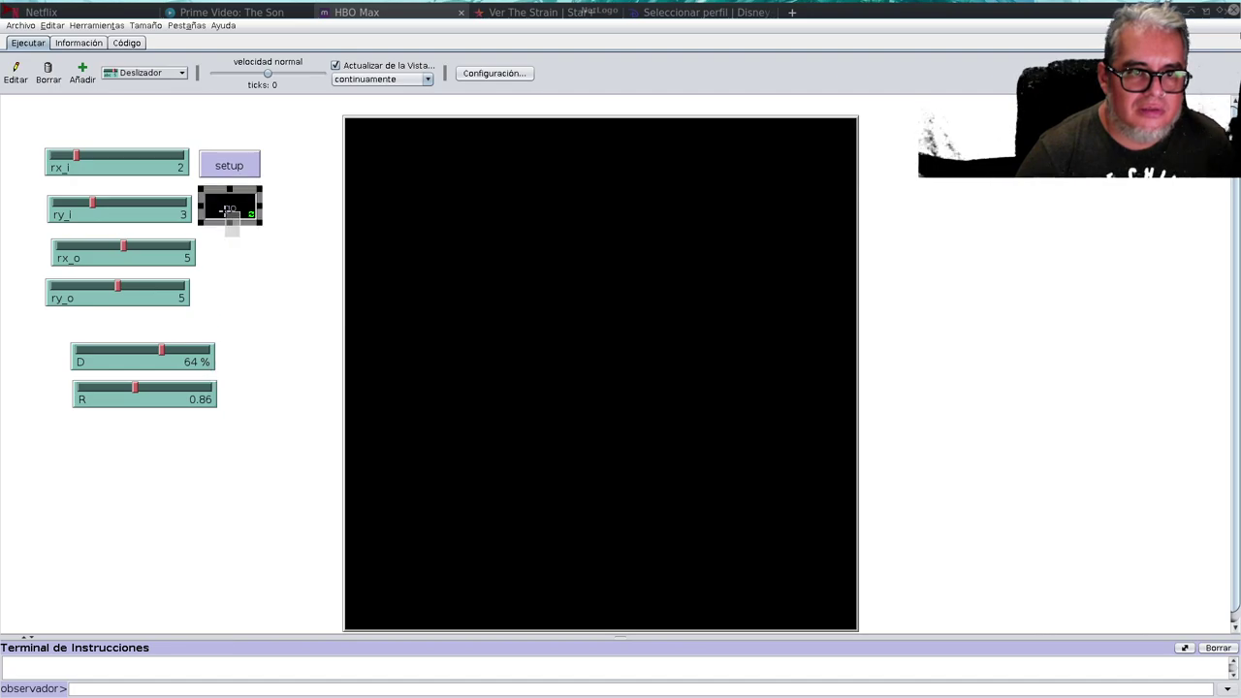
left_click(242, 160)
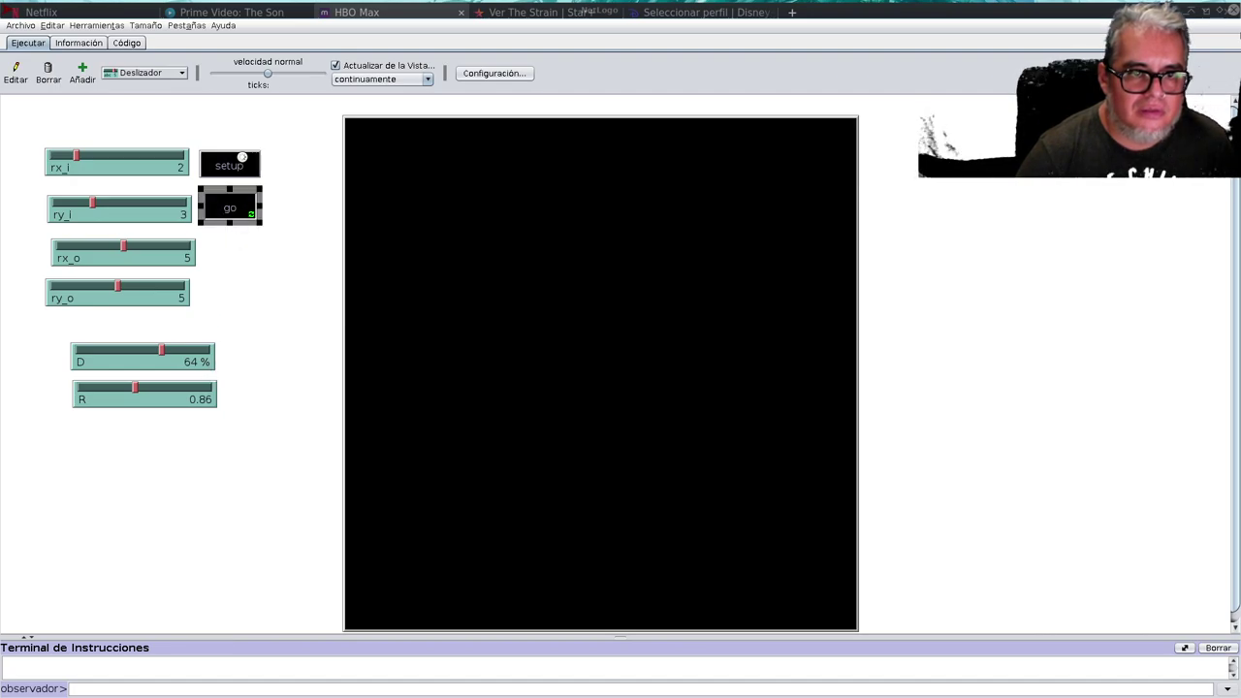
left_click(242, 156)
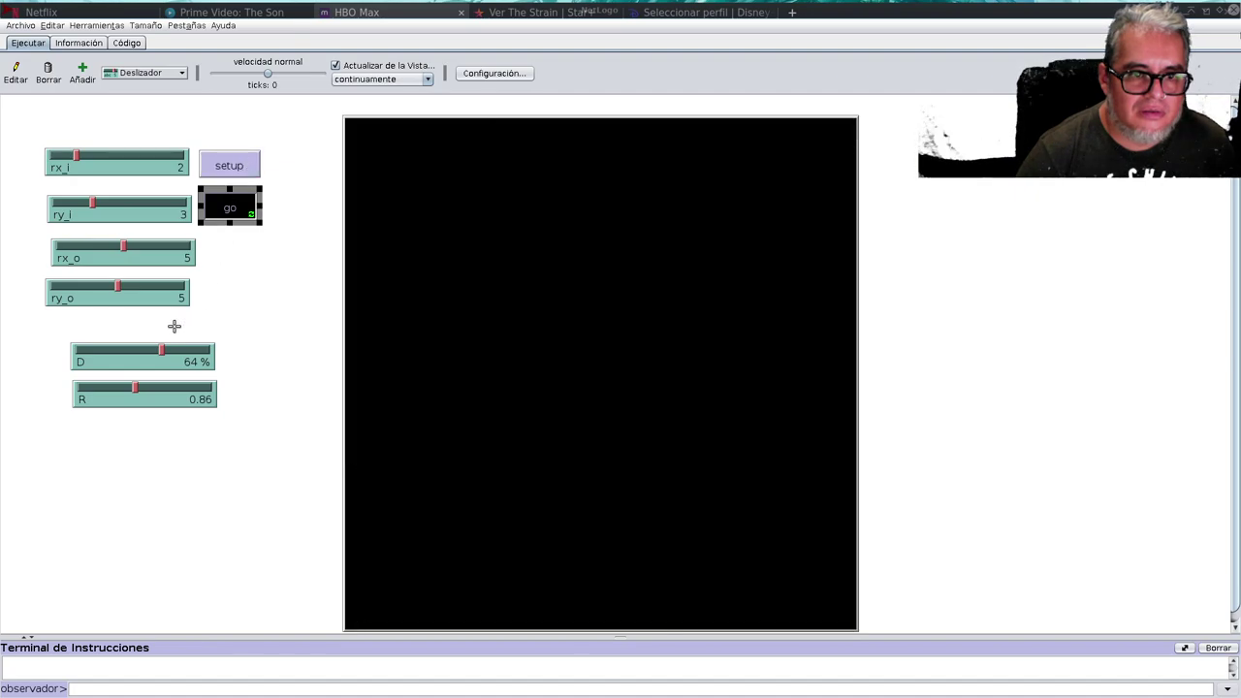
- Lower D to 32% and raise ry_o from 5 to 7, reinitializing after each change
left_click(118, 351)
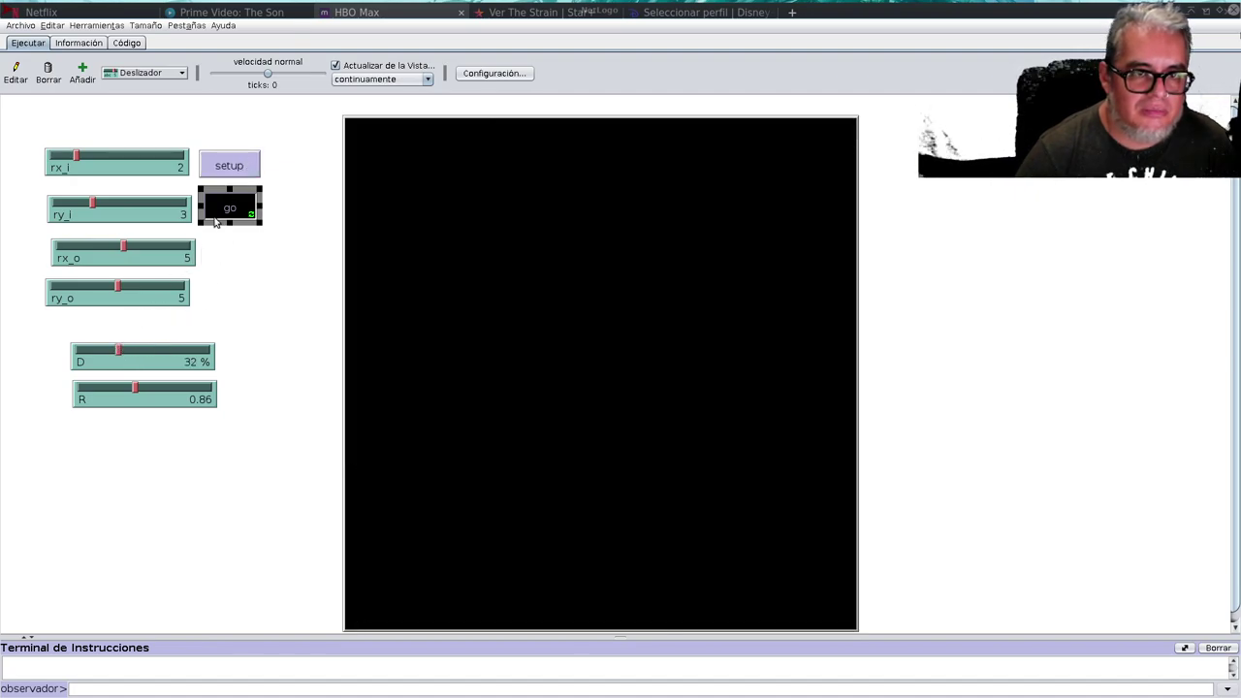
left_click(237, 162)
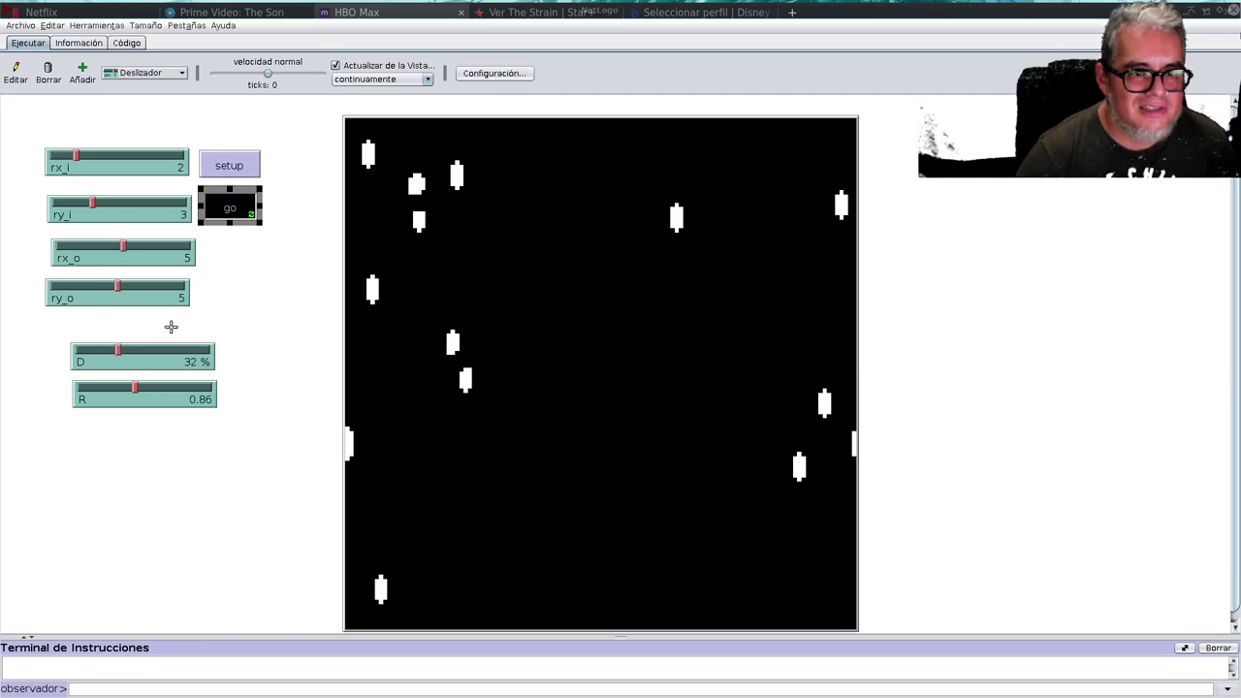
left_click_drag(118, 289, 142, 289)
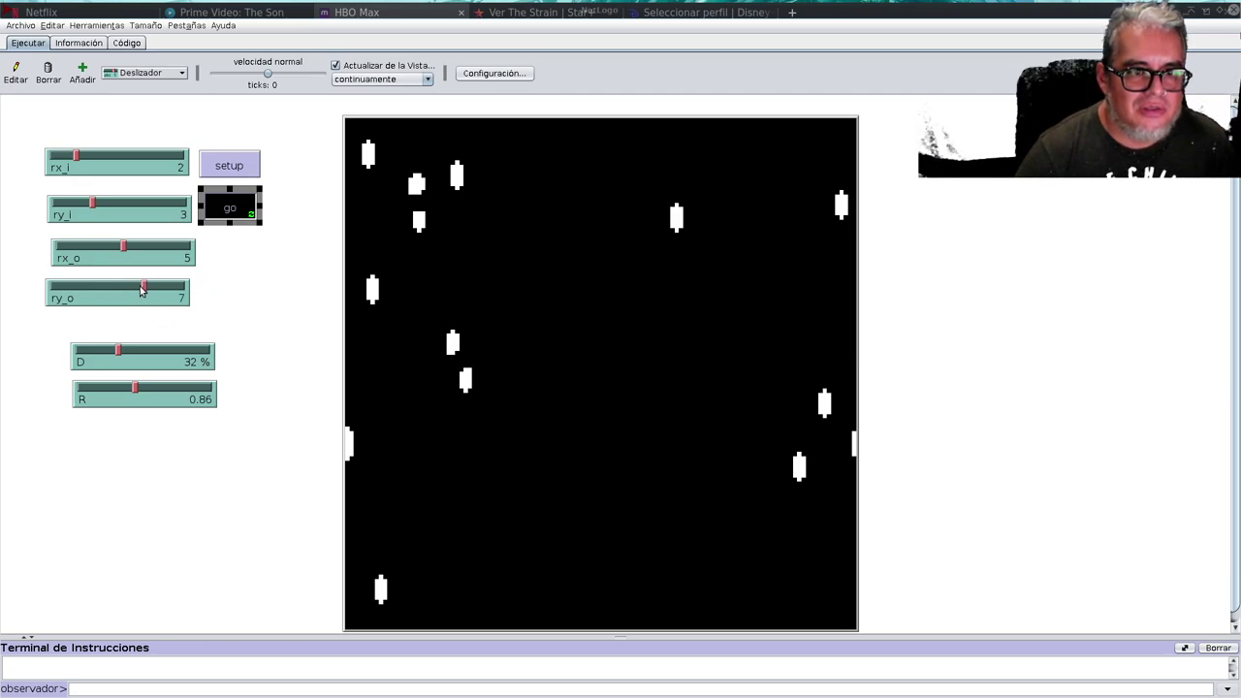
left_click(232, 167)
left_click(232, 157)
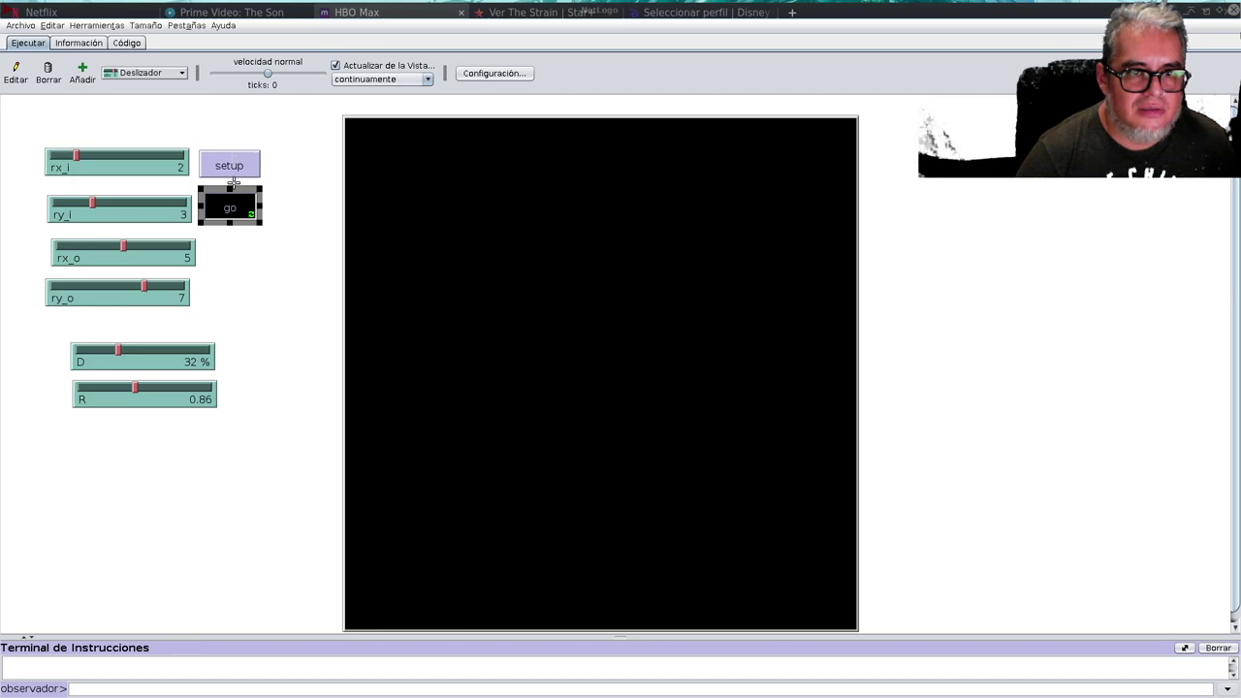
- Lower D to about 22% and reinitialize the world with fresh random cells
left_click_drag(122, 353, 106, 354)
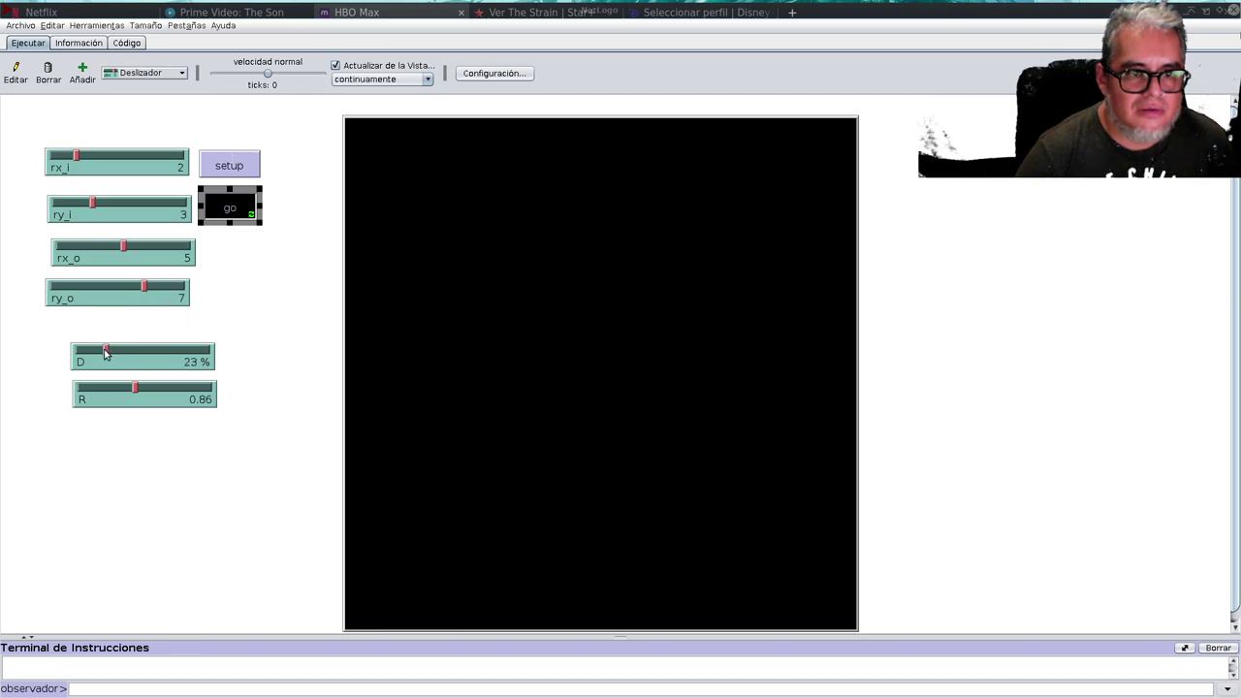
left_click(215, 168)
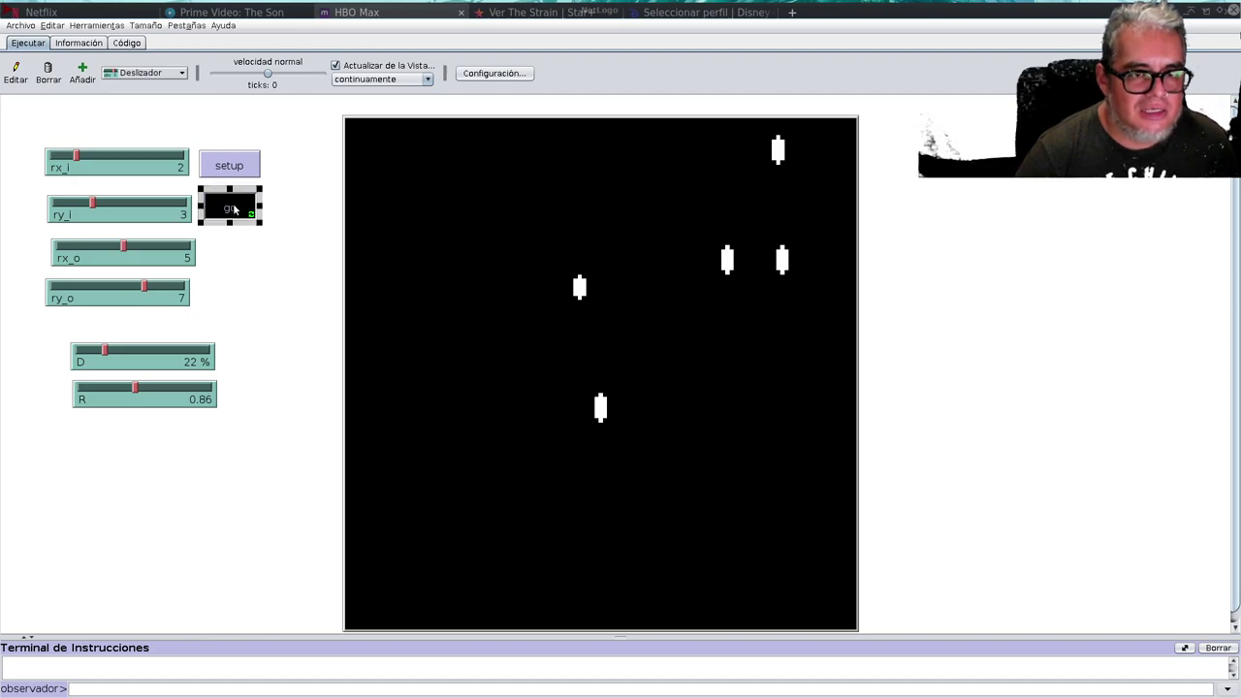
left_click(245, 172)
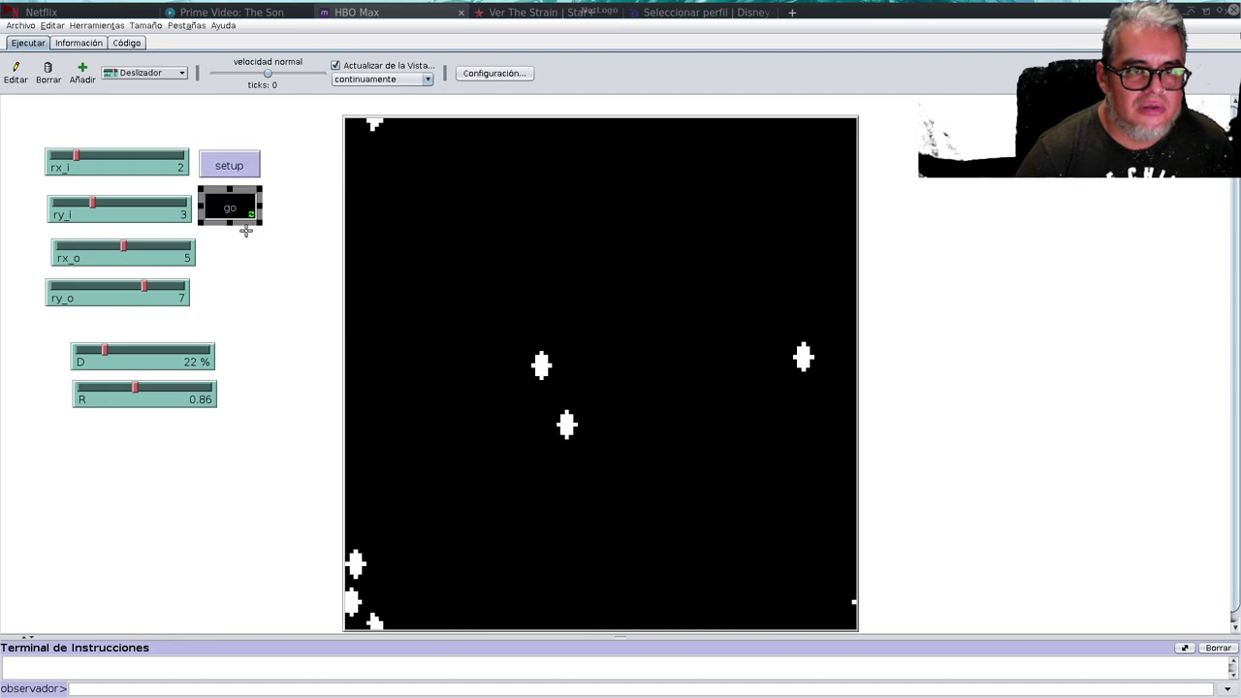
left_click(246, 174)
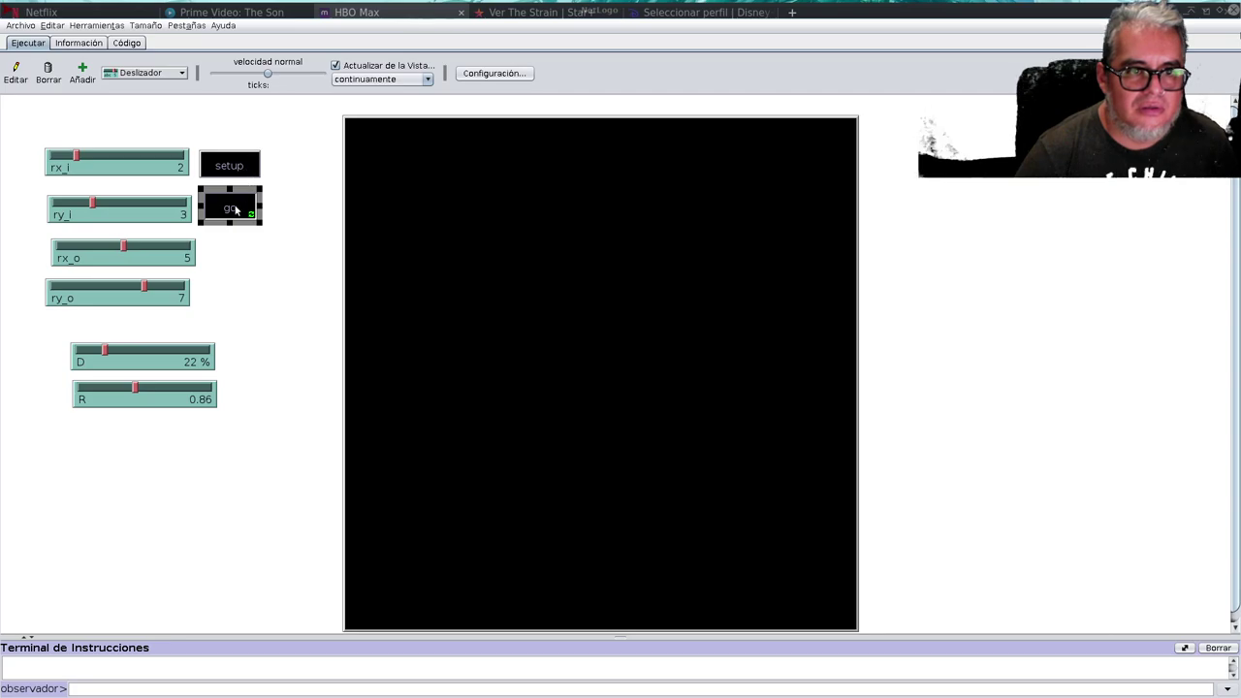
- Sweep R through about 1.51 and 1.44, then down to 0.09
mouse_move(135, 390)
left_mouse_down()
mouse_move(178, 393)
mouse_move(83, 388)
mouse_move(206, 389)
mouse_move(89, 390)
left_mouse_up()
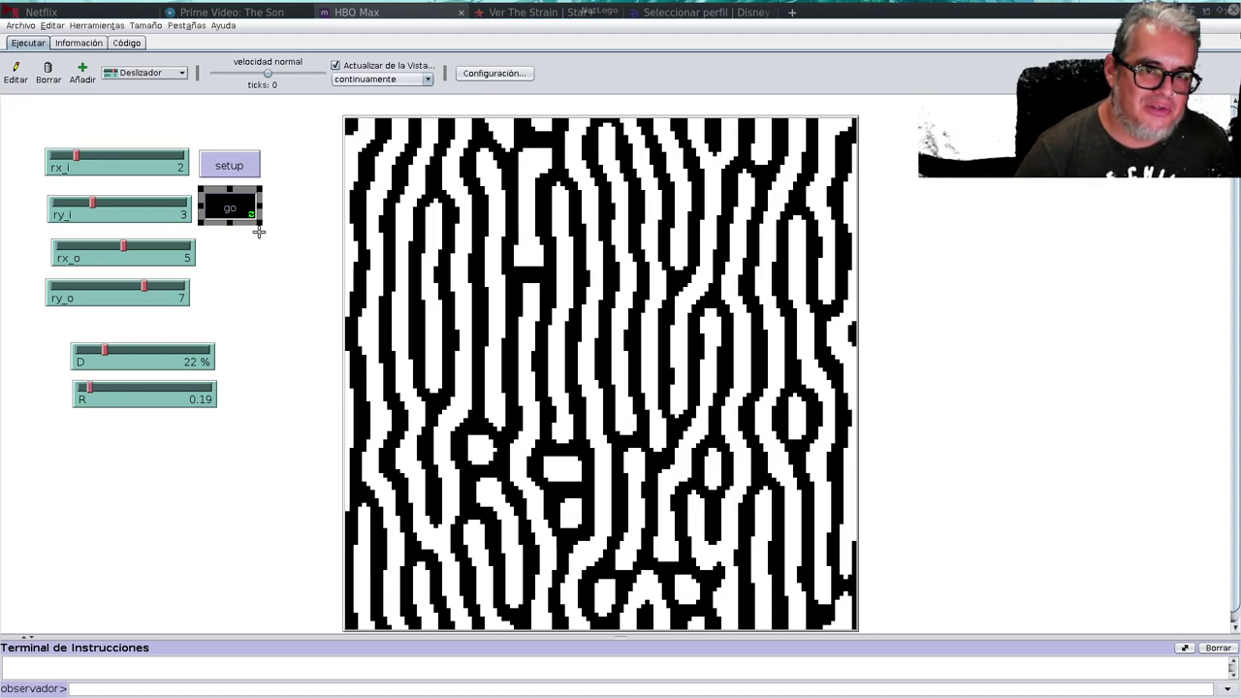
left_click(278, 256)
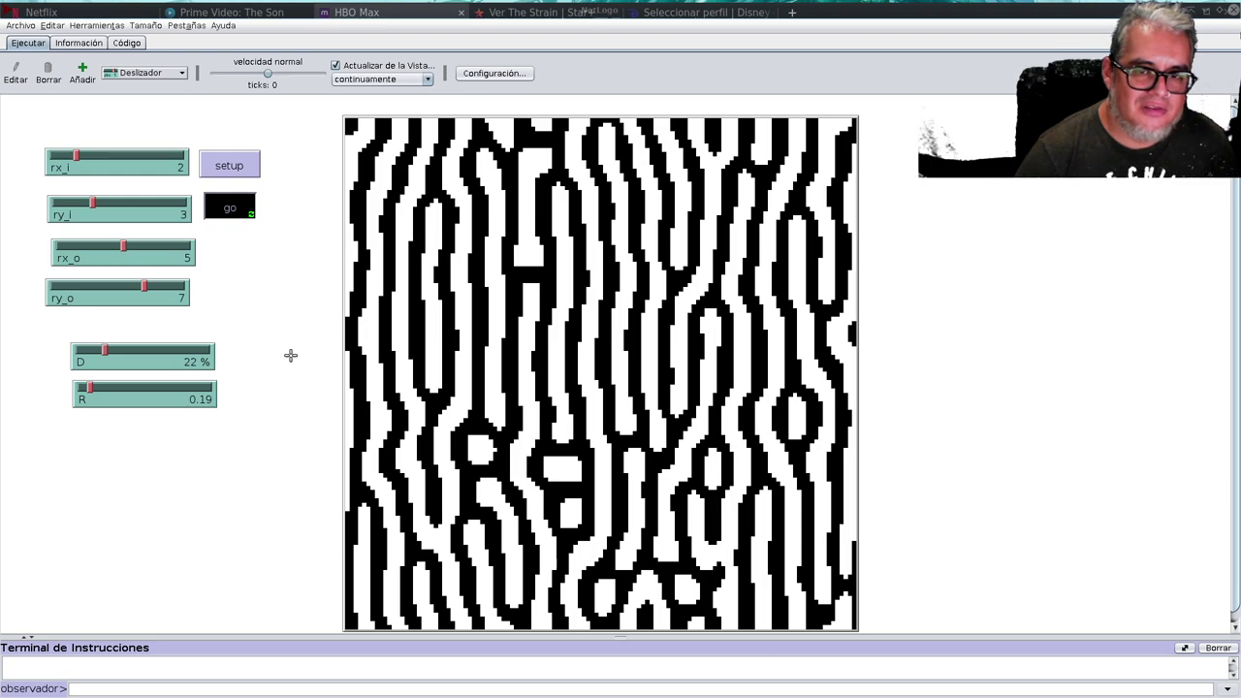
mouse_move(89, 389)
left_mouse_down()
mouse_move(213, 391)
mouse_move(88, 389)
left_mouse_up()
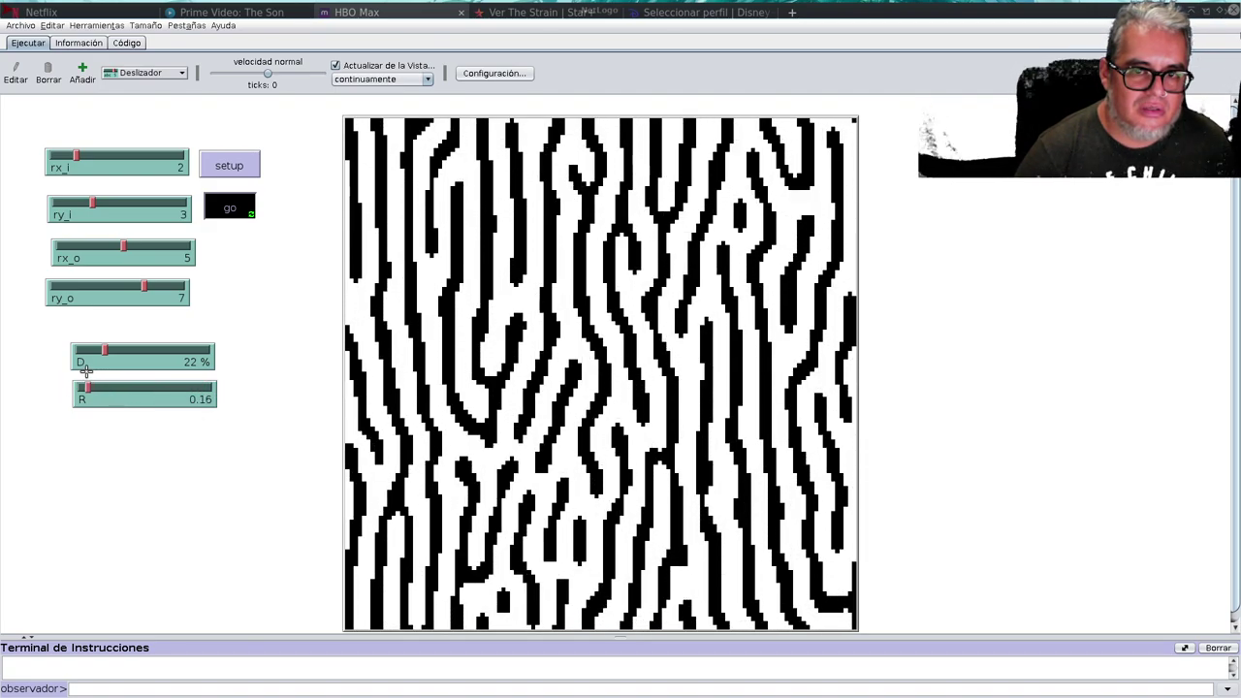
left_click_drag(88, 389, 123, 390)
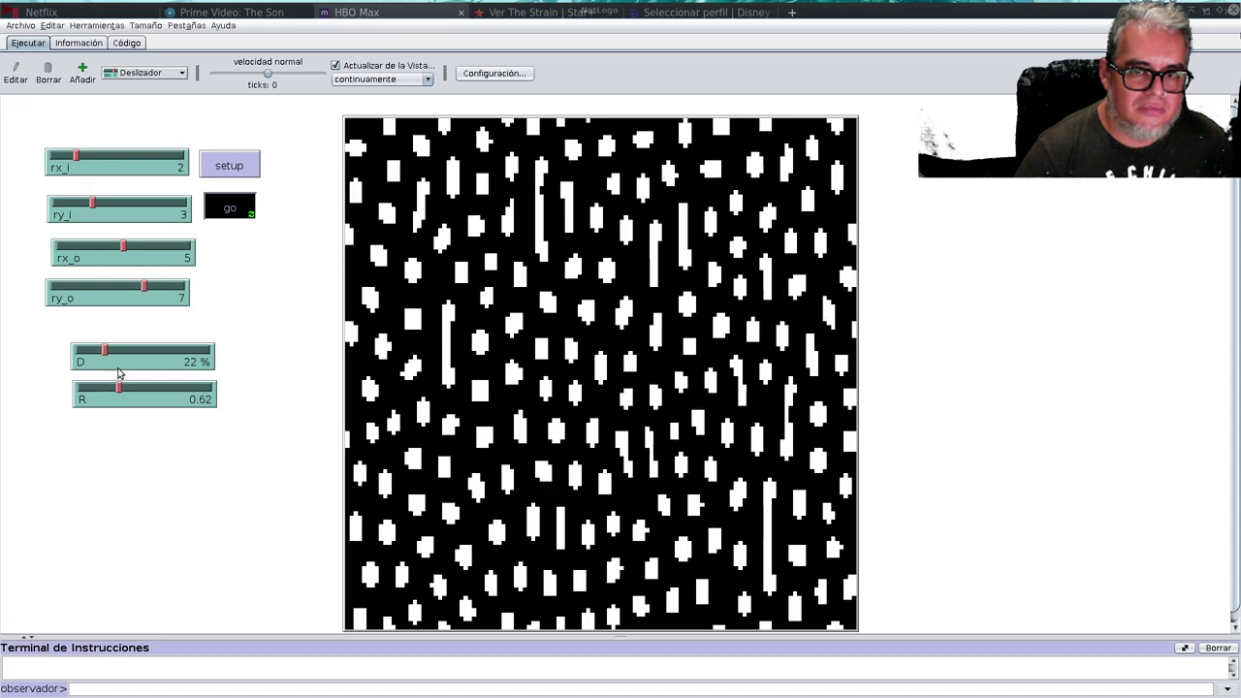
- Lower R to 0.41, then to 0.24 with the simulation running, giving white spots and stripes
left_click(250, 209)
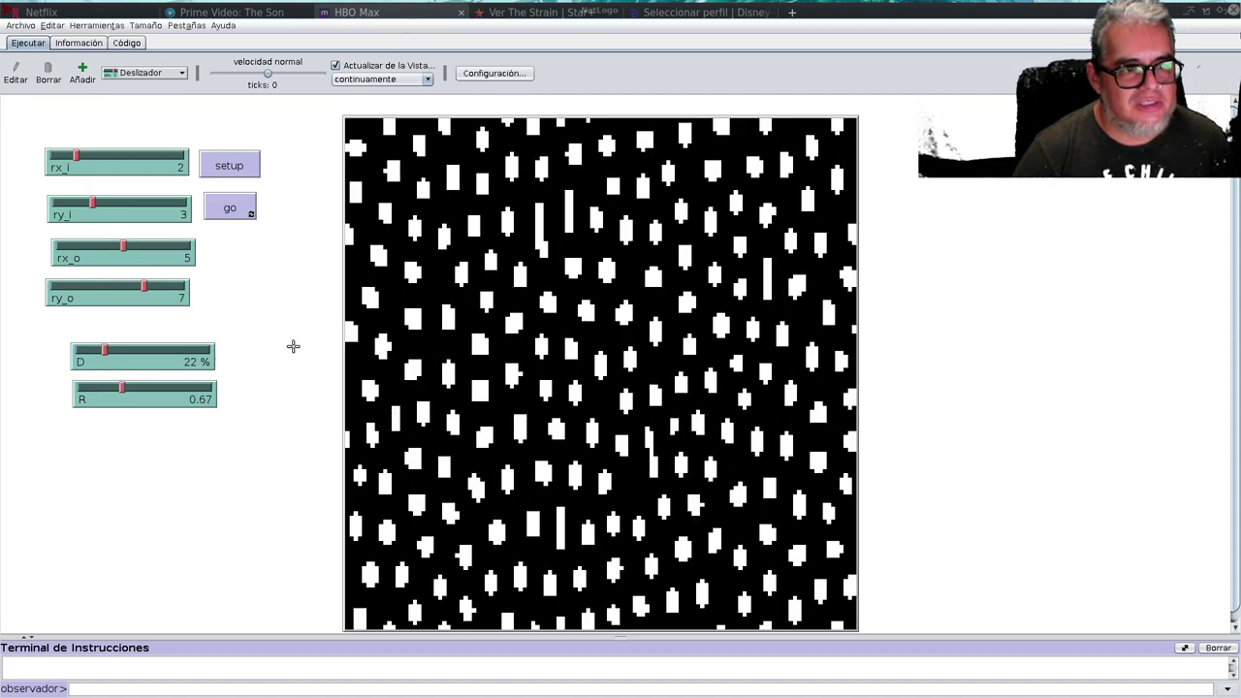
left_click_drag(121, 391, 105, 388)
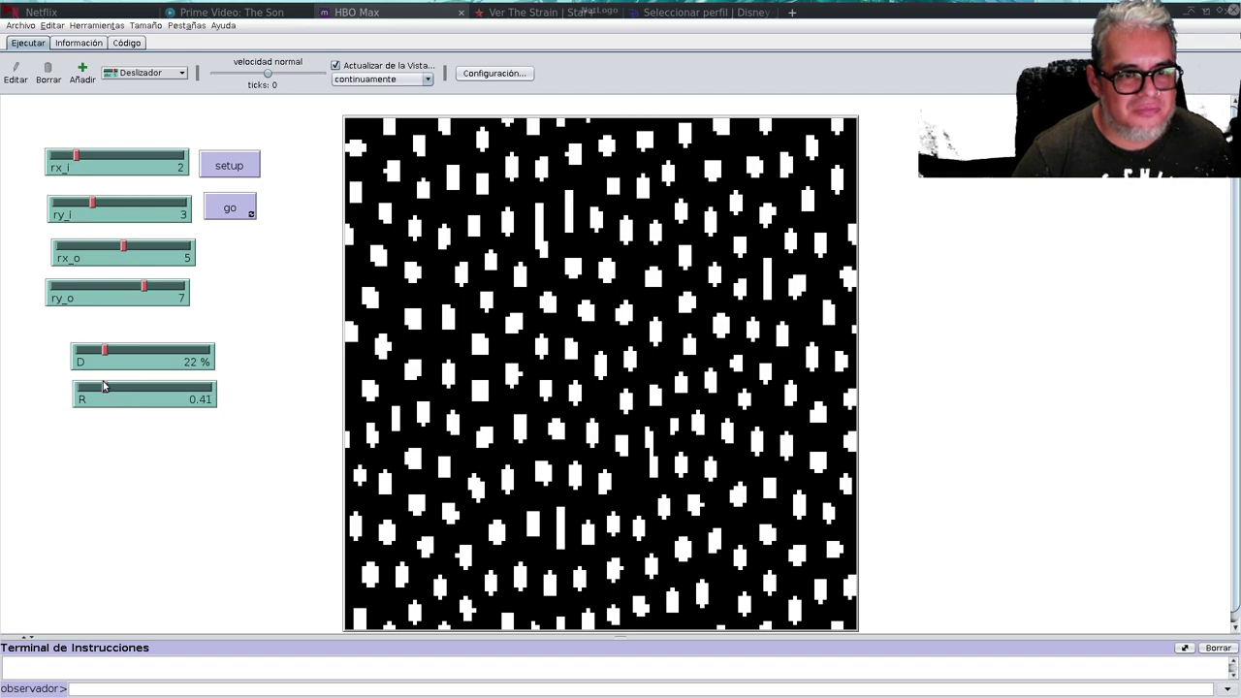
left_click(232, 209)
left_click(232, 209)
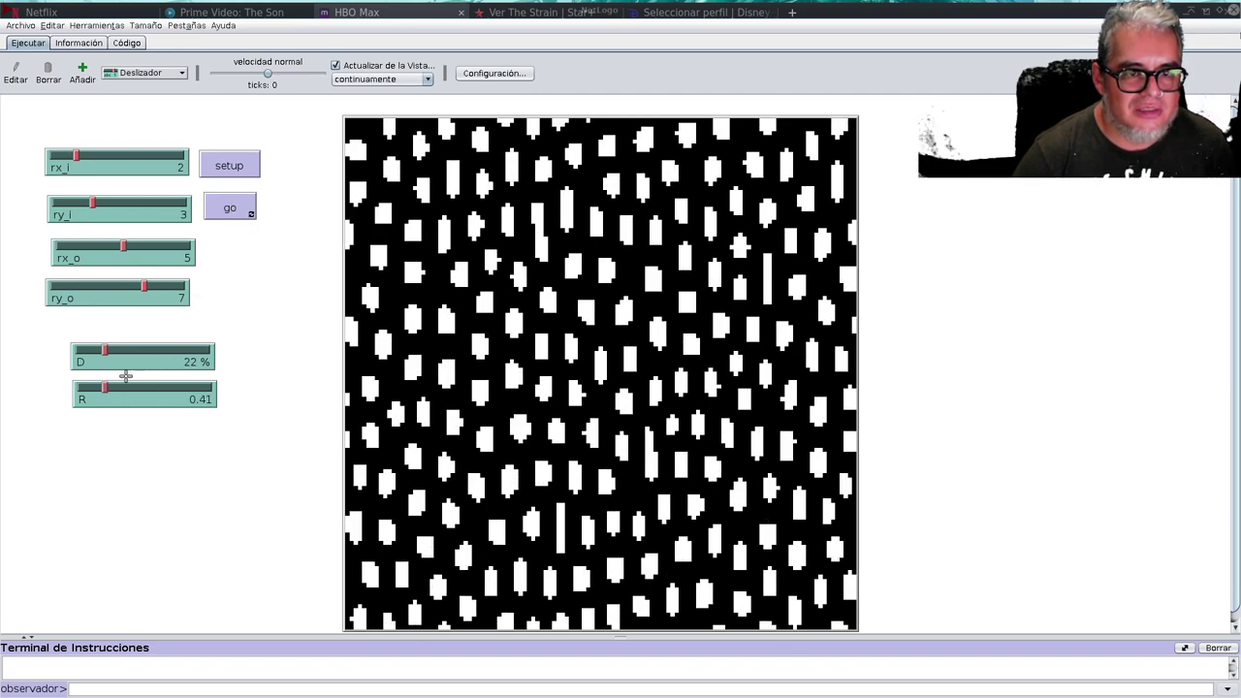
left_click(242, 219)
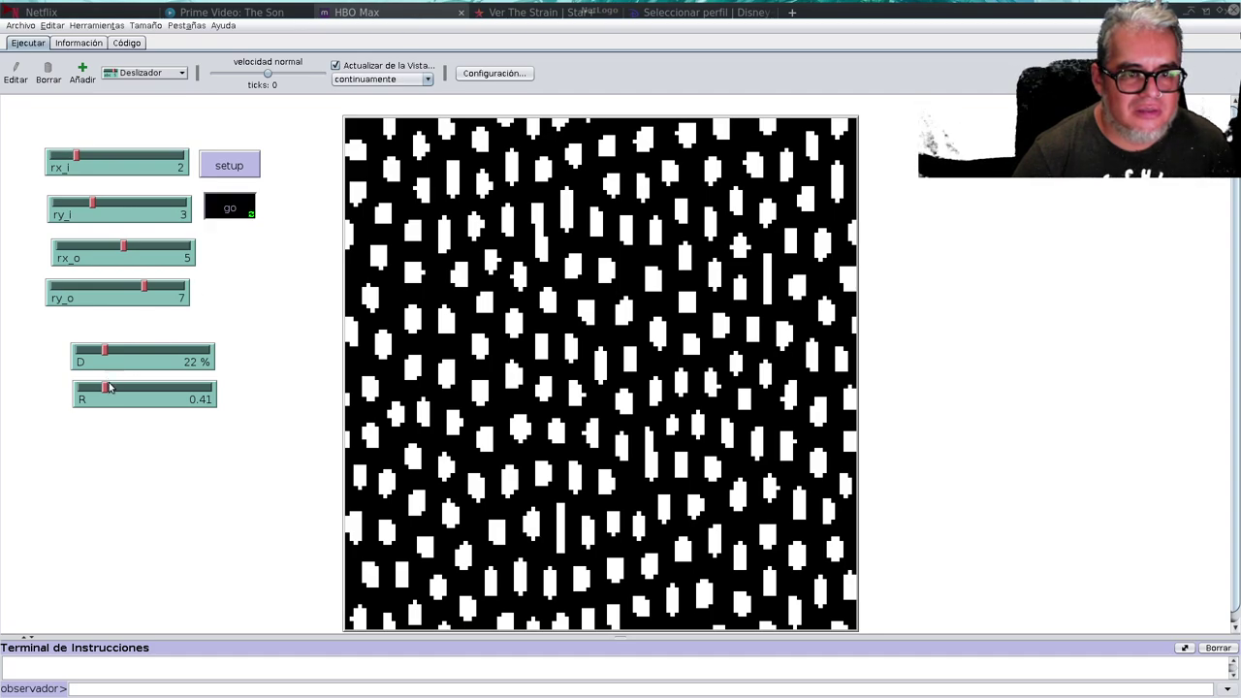
left_click_drag(103, 392, 93, 393)
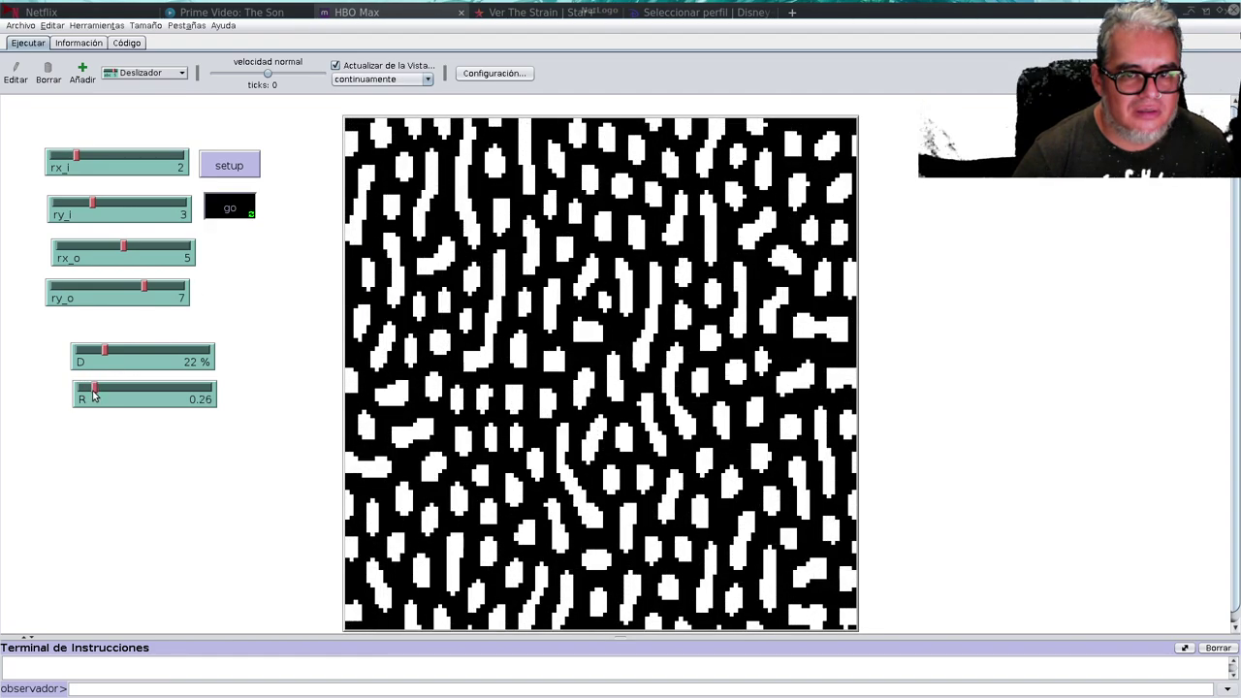